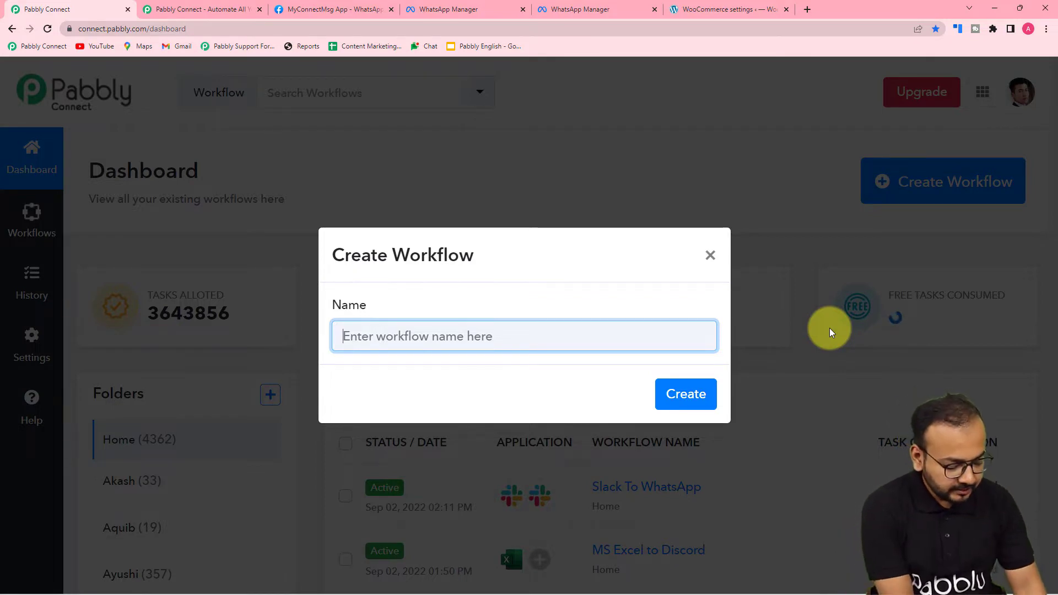
Step: Create a workflow named "WooCommerce order notifications on WhatsApp"
{"action": "type", "text": "Woo"}
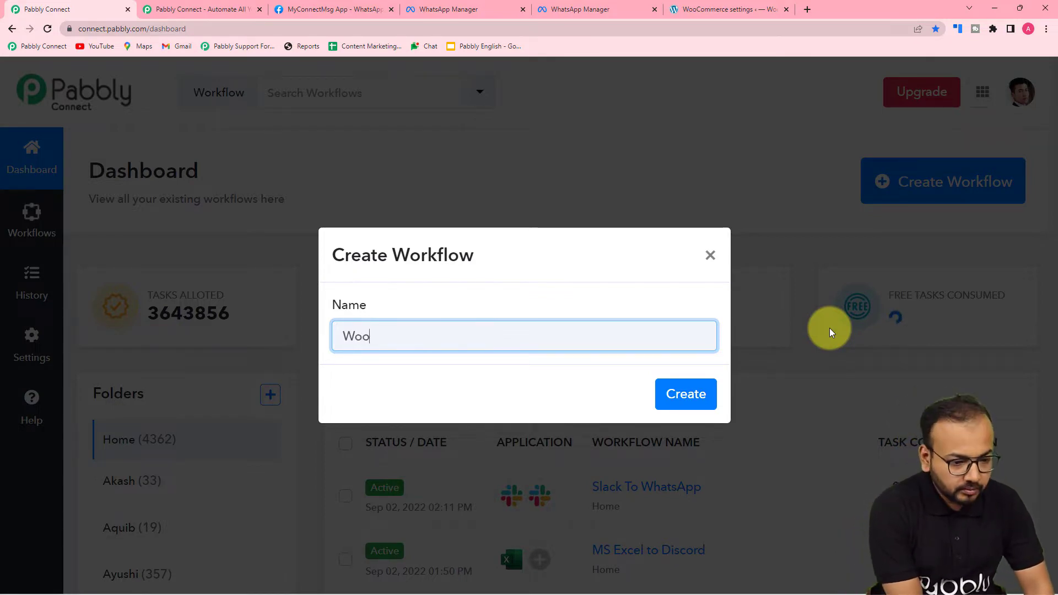
{"action": "type", "text": "C"}
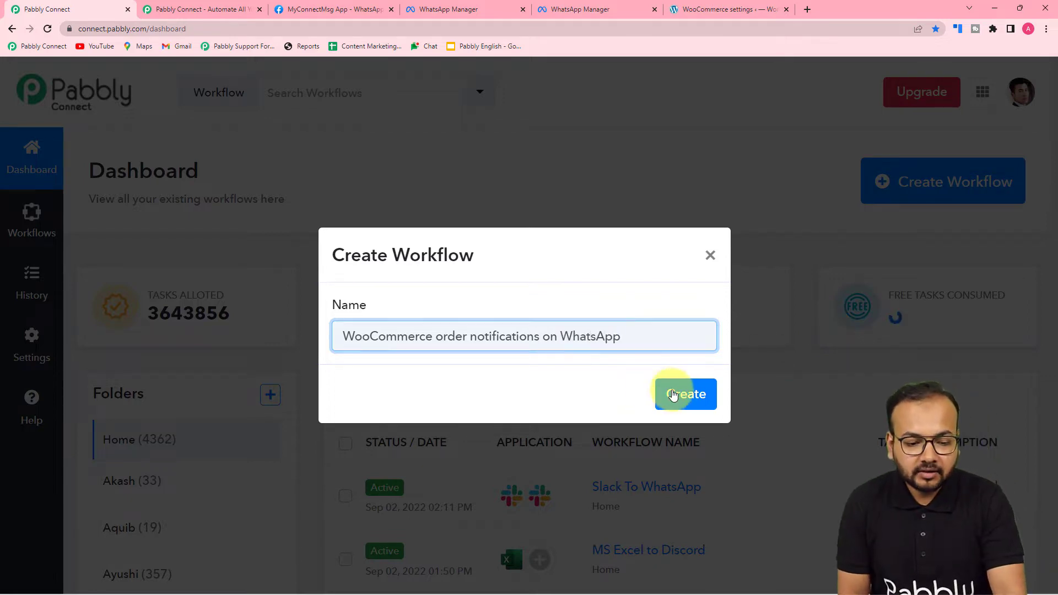
{"action": "left_click", "coordinate": [675, 394]}
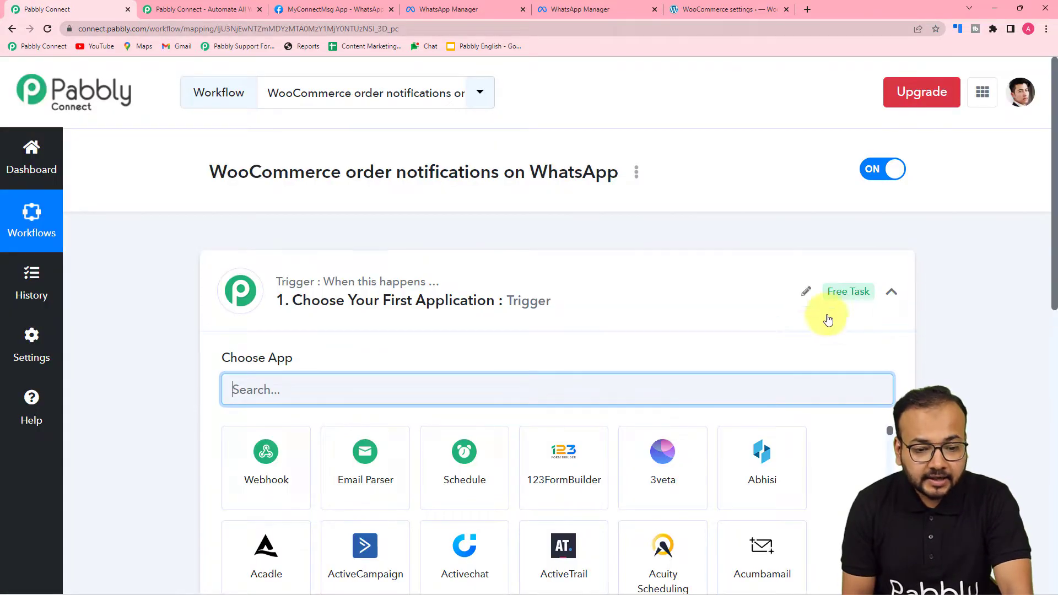
Step: Expand and examine the trigger and action sections of the new workflow
{"action": "left_click", "coordinate": [890, 293]}
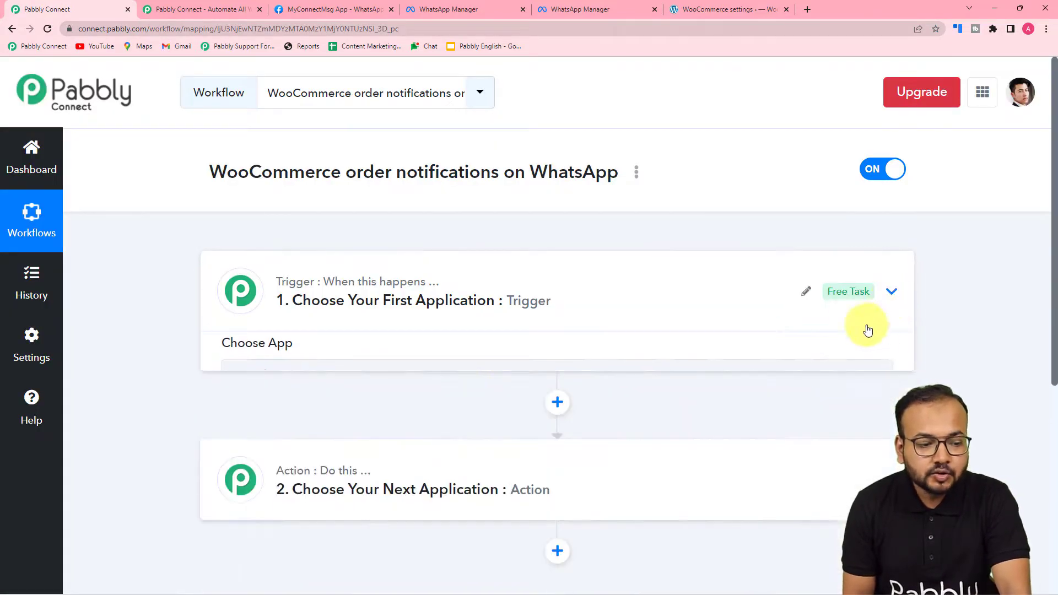
{"action": "left_click", "coordinate": [274, 306]}
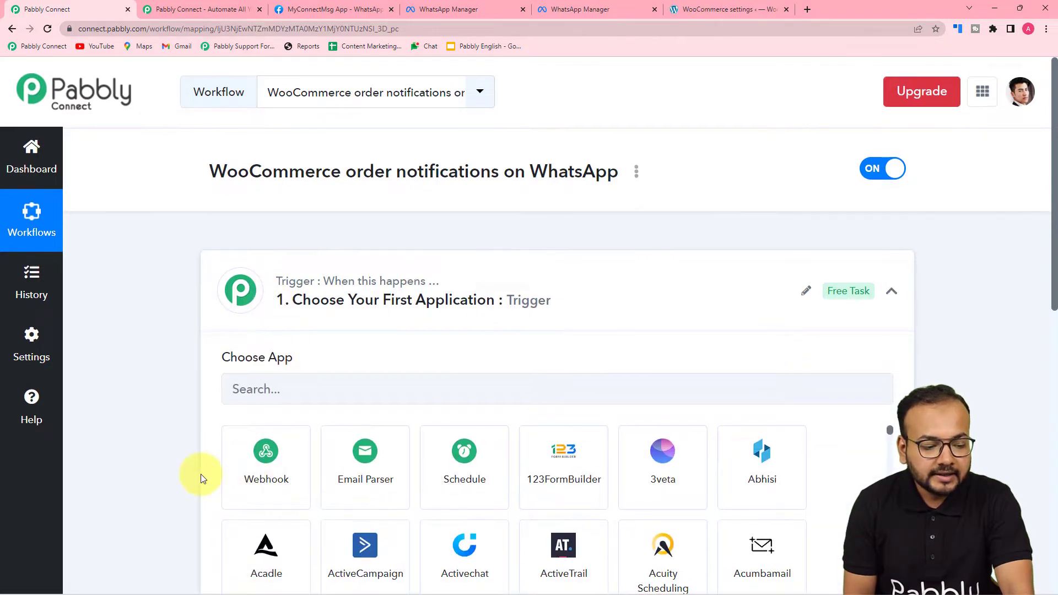
{"action": "scroll", "coordinate": [201, 472], "scroll_direction": "down", "scroll_amount": 5}
{"action": "left_click", "coordinate": [266, 428]}
{"action": "scroll", "coordinate": [202, 396], "scroll_direction": "up", "scroll_amount": 3}
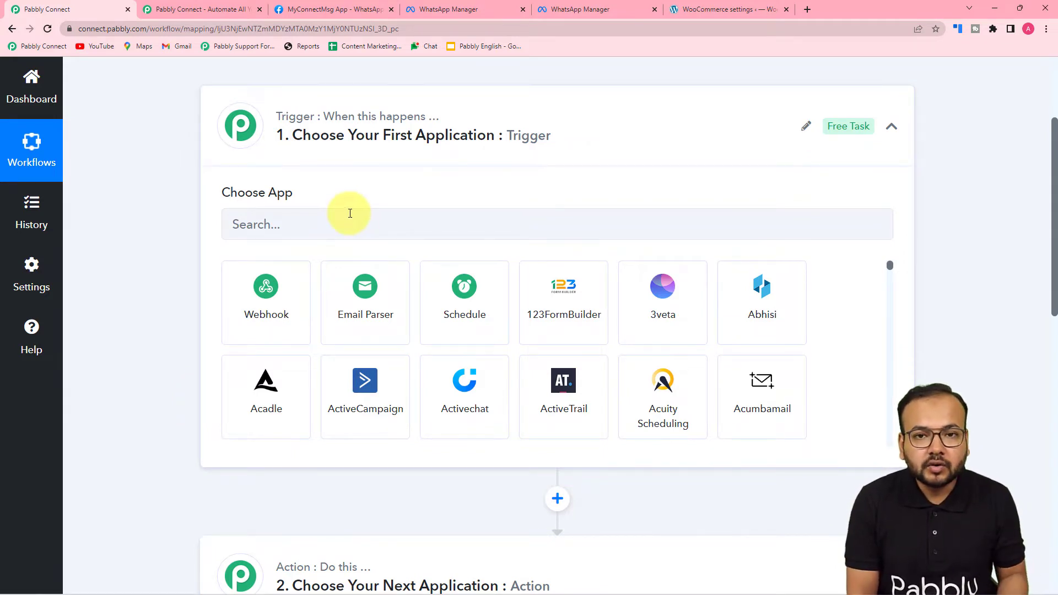
{"action": "scroll", "coordinate": [351, 209], "scroll_direction": "down", "scroll_amount": 6}
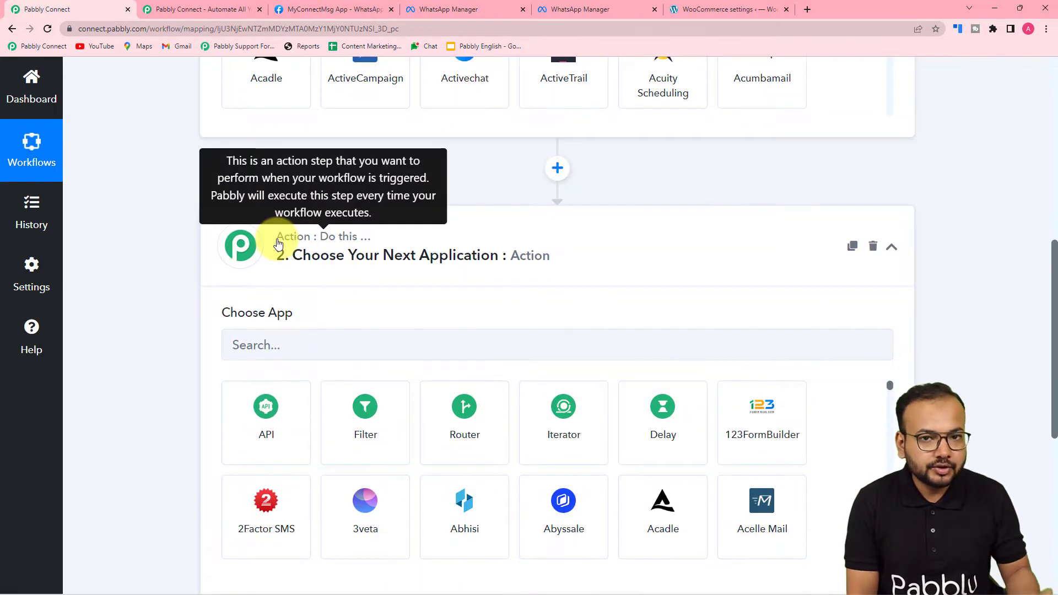
{"action": "scroll", "coordinate": [205, 272], "scroll_direction": "up", "scroll_amount": 5}
{"action": "scroll", "coordinate": [205, 272], "scroll_direction": "up", "scroll_amount": 3}
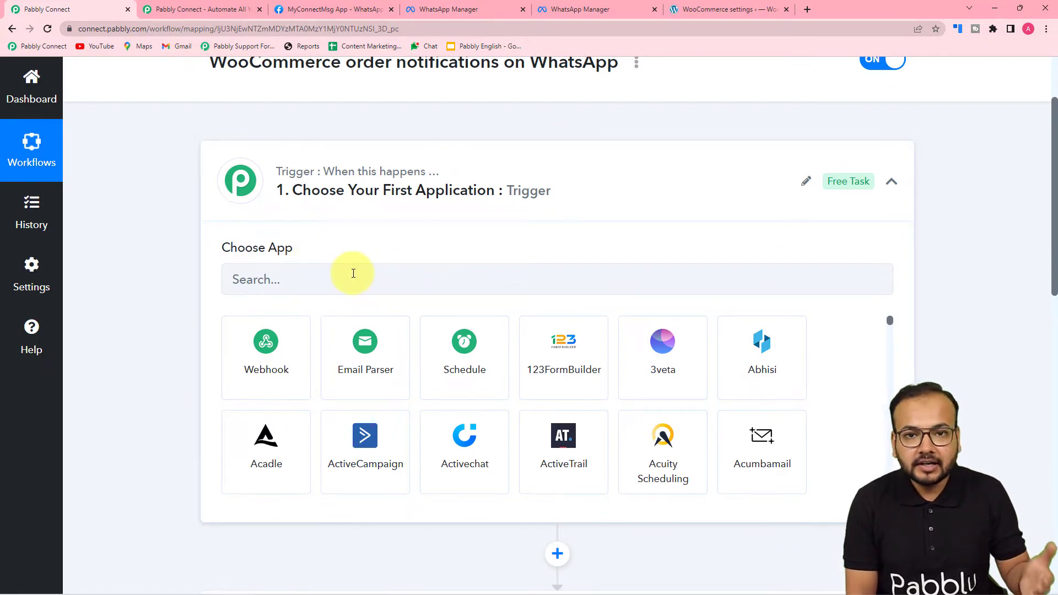
{"action": "scroll", "coordinate": [130, 340], "scroll_direction": "down", "scroll_amount": 4}
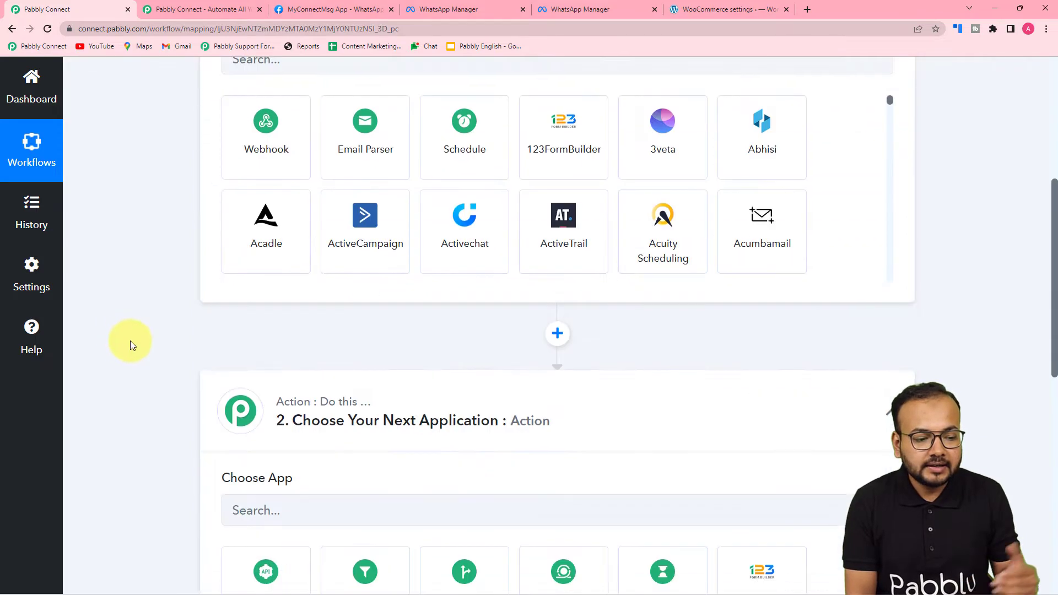
{"action": "scroll", "coordinate": [130, 341], "scroll_direction": "down", "scroll_amount": 3}
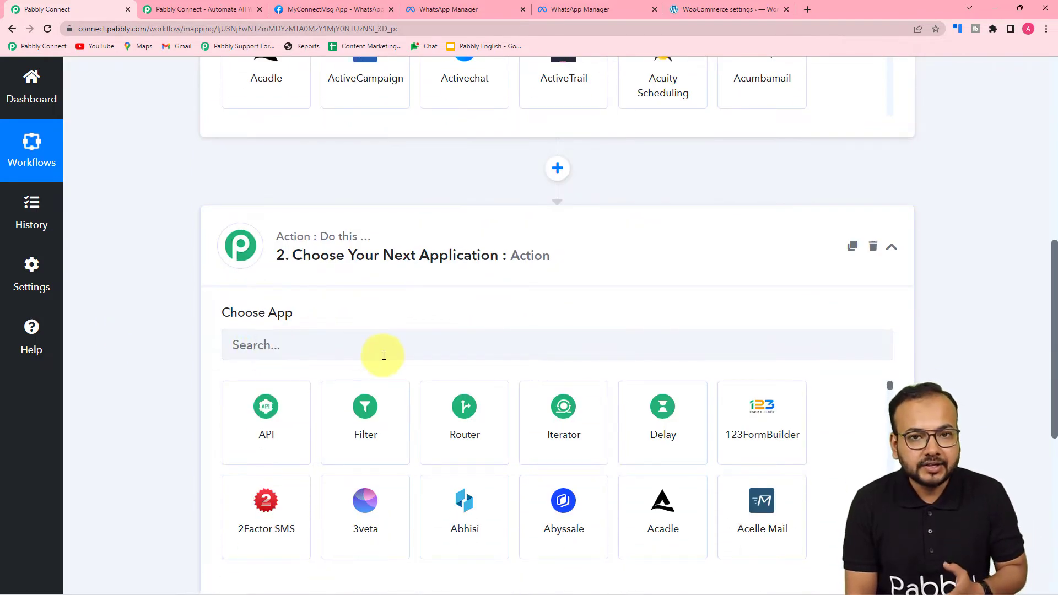
{"action": "scroll", "coordinate": [385, 399], "scroll_direction": "up", "scroll_amount": 9}
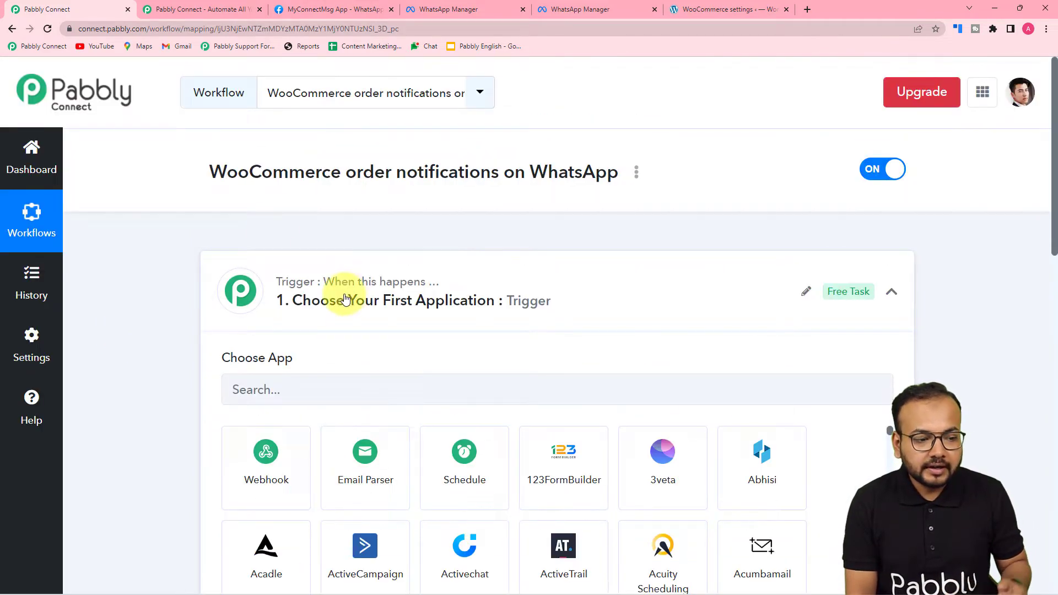
Step: Choose WooCommerce as the trigger app and New Order Created as its trigger event
{"action": "scroll", "coordinate": [309, 220], "scroll_direction": "down", "scroll_amount": 3}
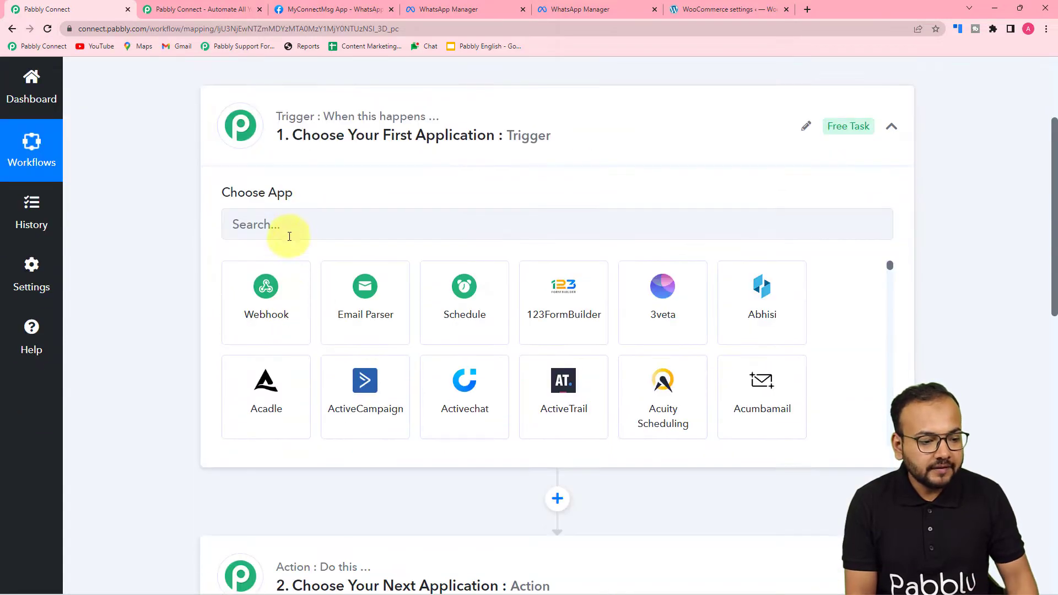
{"action": "left_click", "coordinate": [292, 223]}
{"action": "type", "text": "woo"}
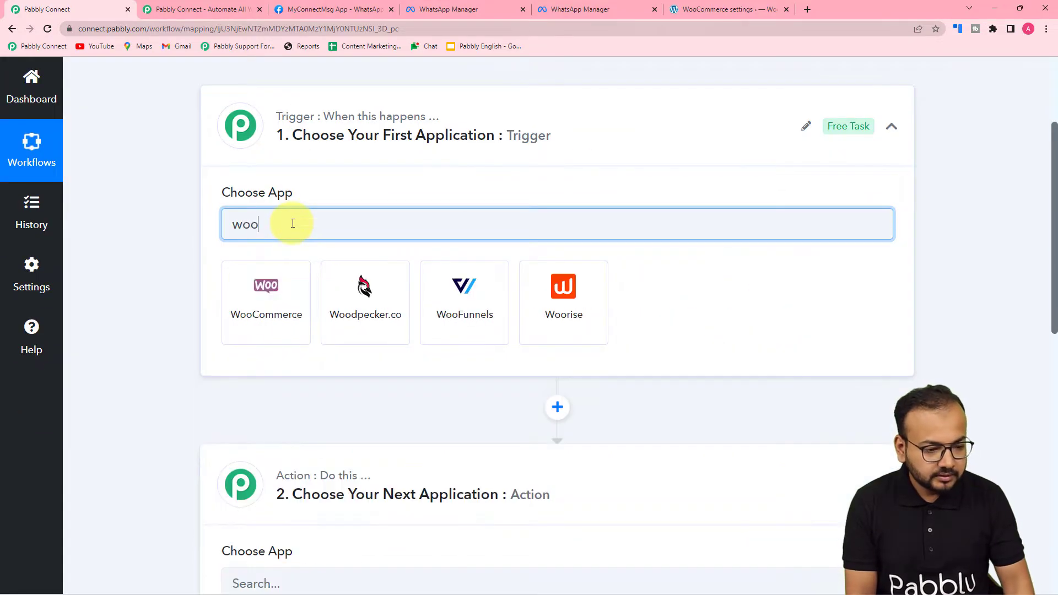
{"action": "left_click", "coordinate": [278, 336]}
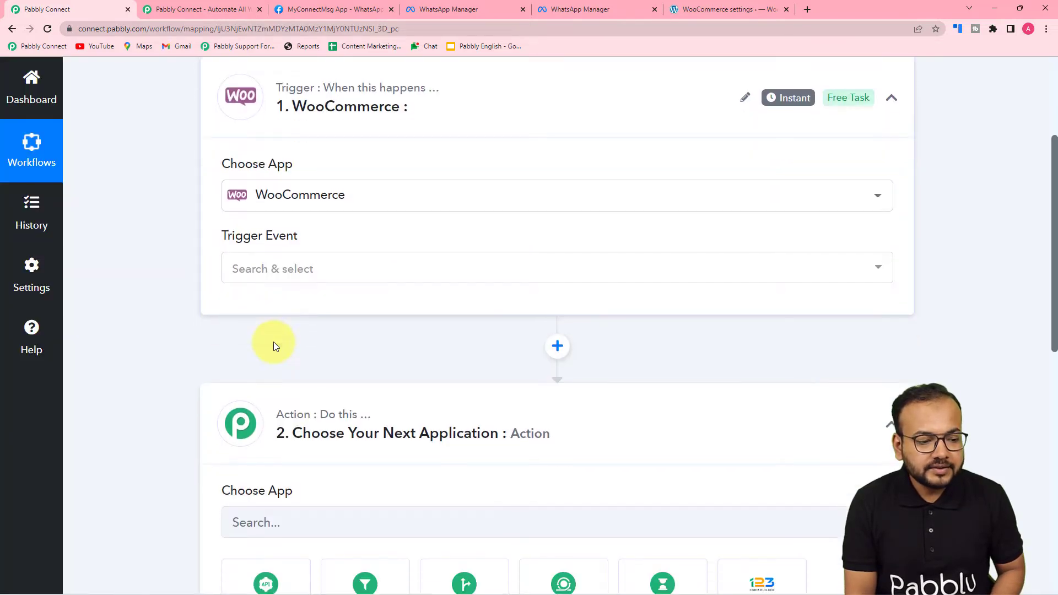
{"action": "scroll", "coordinate": [273, 346], "scroll_direction": "down", "scroll_amount": 1}
{"action": "left_click", "coordinate": [272, 190]}
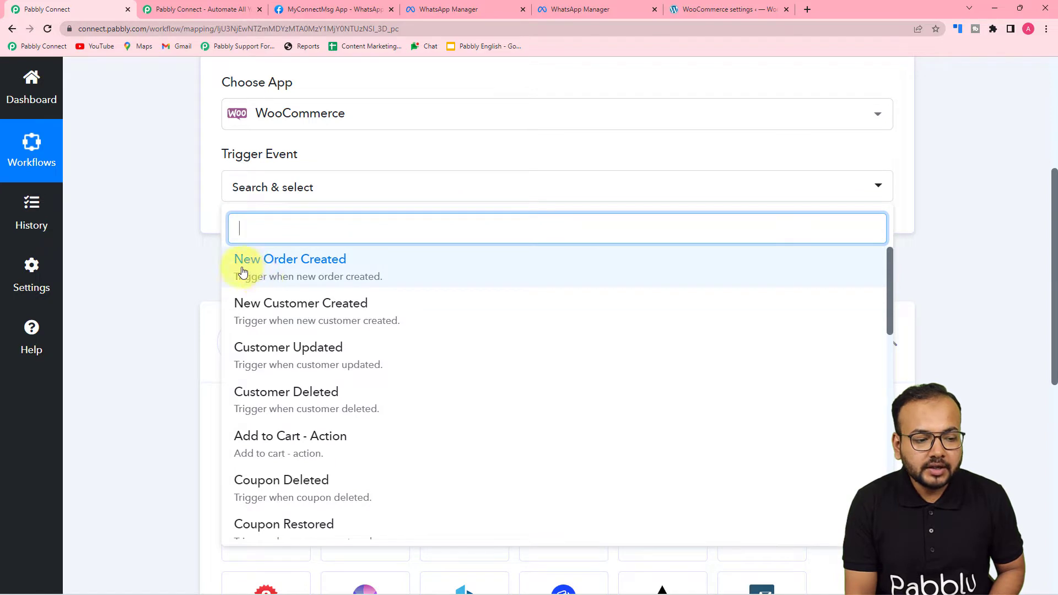
{"action": "left_click", "coordinate": [325, 281]}
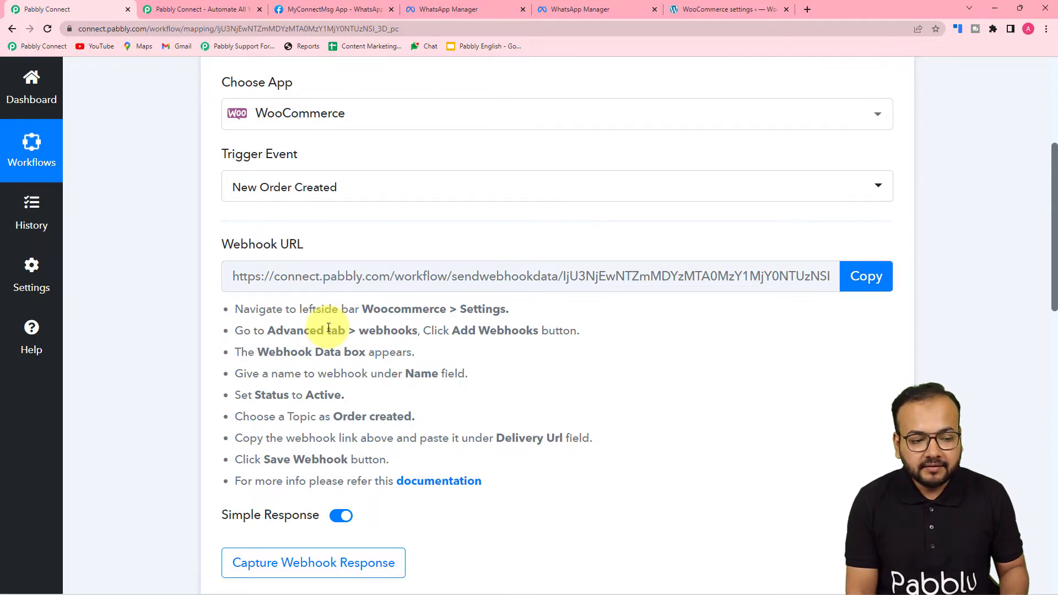
Step: Review the webhook setup instructions, then switch to the WordPress admin and open the Webhooks section of WooCommerce's advanced settings
{"action": "scroll", "coordinate": [328, 329], "scroll_direction": "down", "scroll_amount": 4}
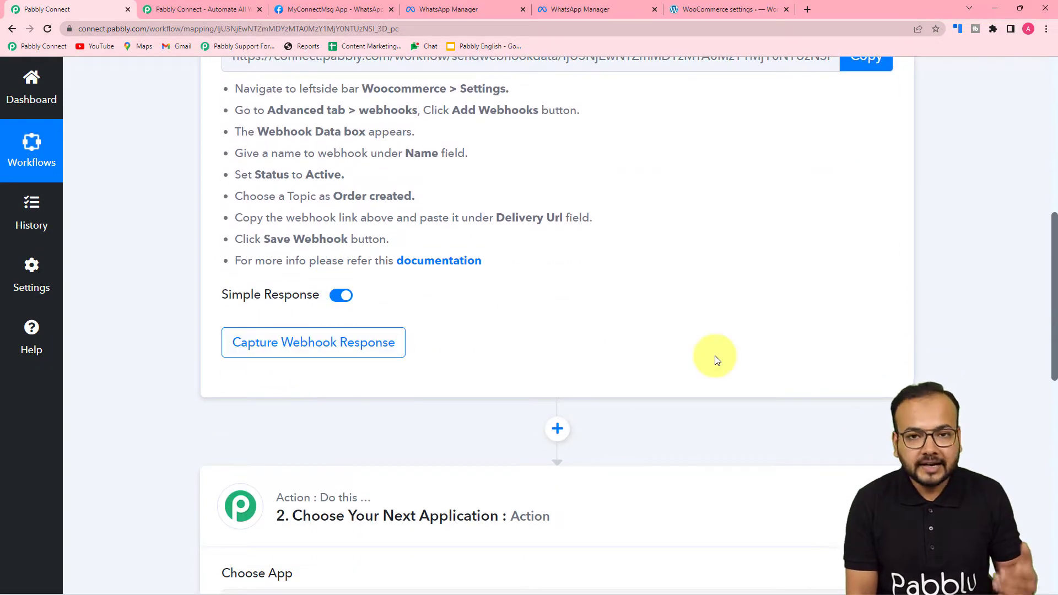
{"action": "scroll", "coordinate": [715, 356], "scroll_direction": "up", "scroll_amount": 1}
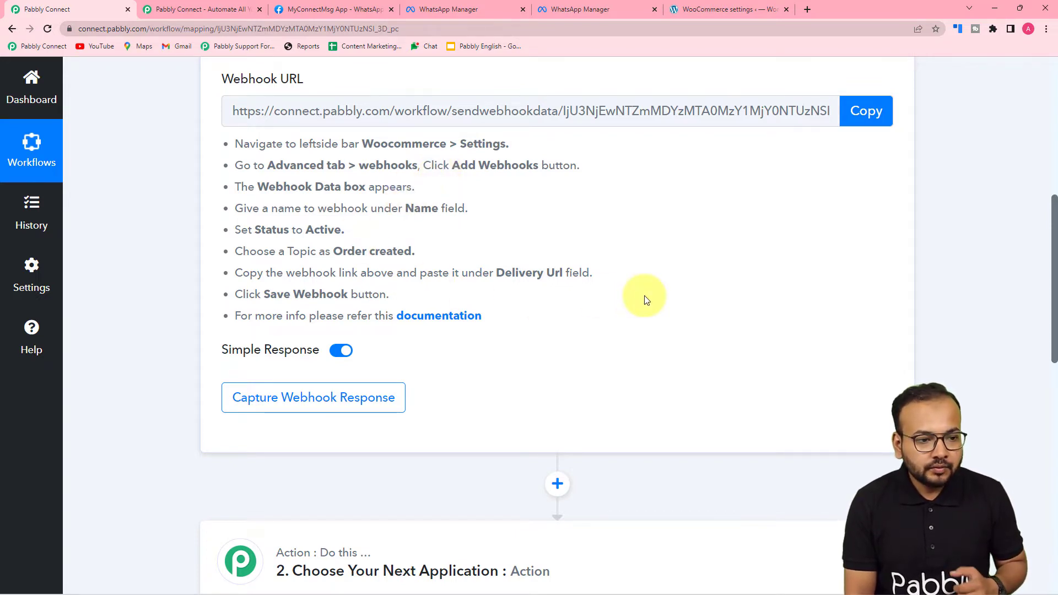
{"action": "left_click", "coordinate": [699, 11]}
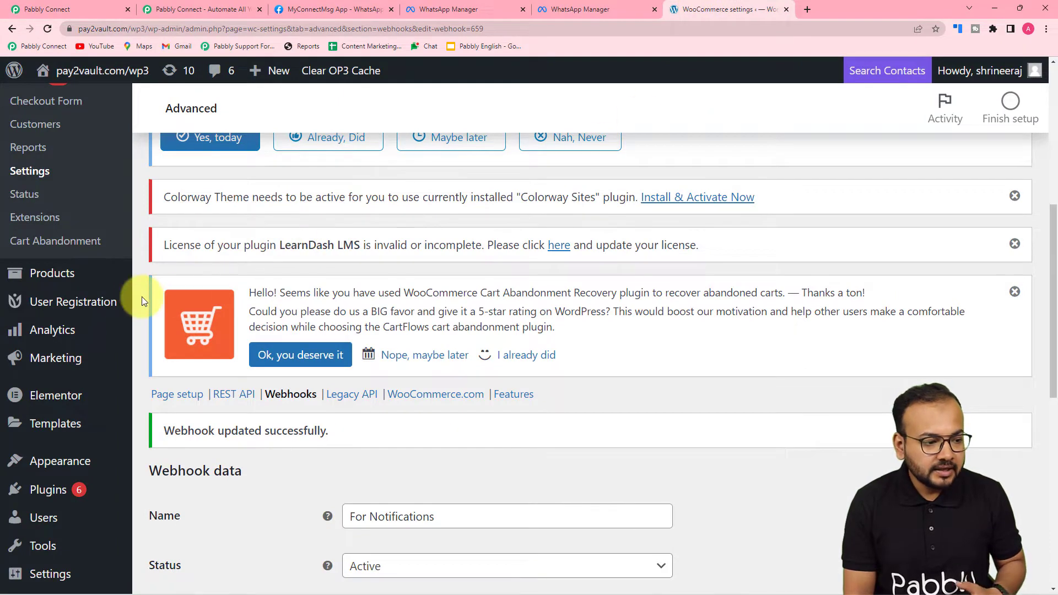
{"action": "scroll", "coordinate": [33, 396], "scroll_direction": "up", "scroll_amount": 3}
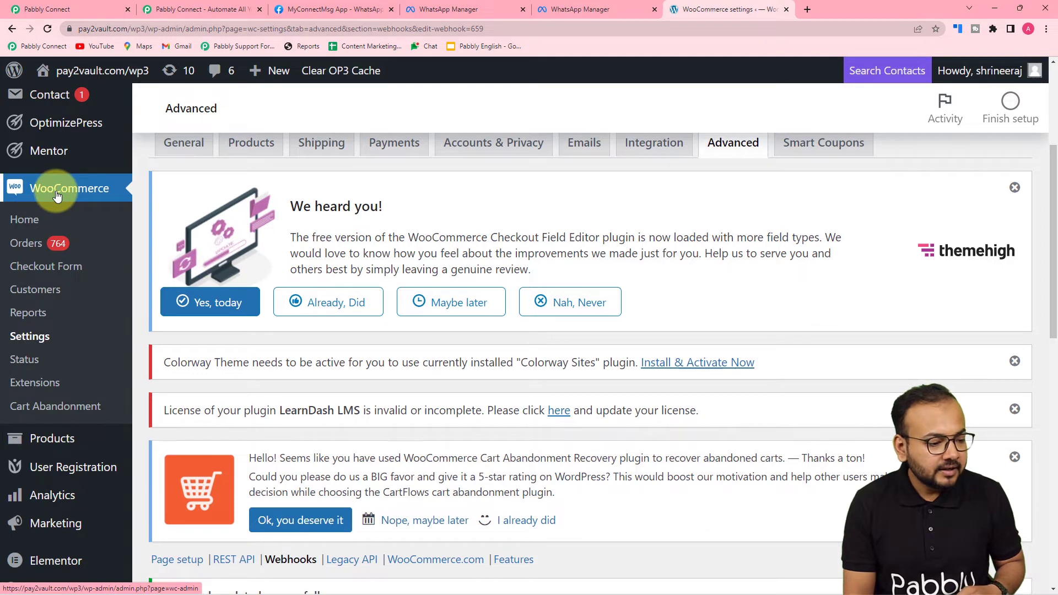
{"action": "left_click", "coordinate": [24, 334]}
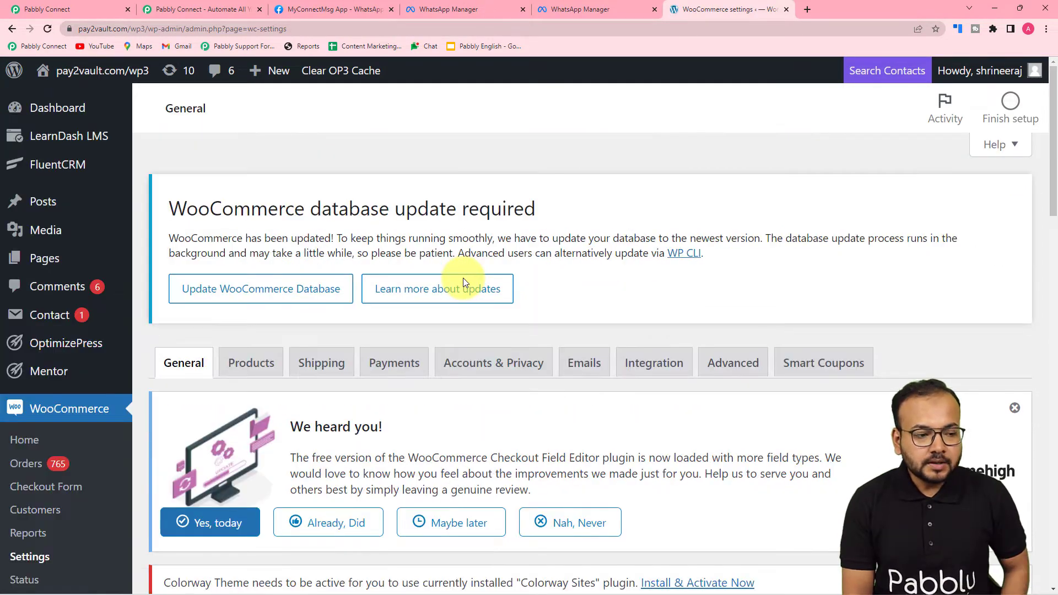
{"action": "scroll", "coordinate": [495, 303], "scroll_direction": "down", "scroll_amount": 2}
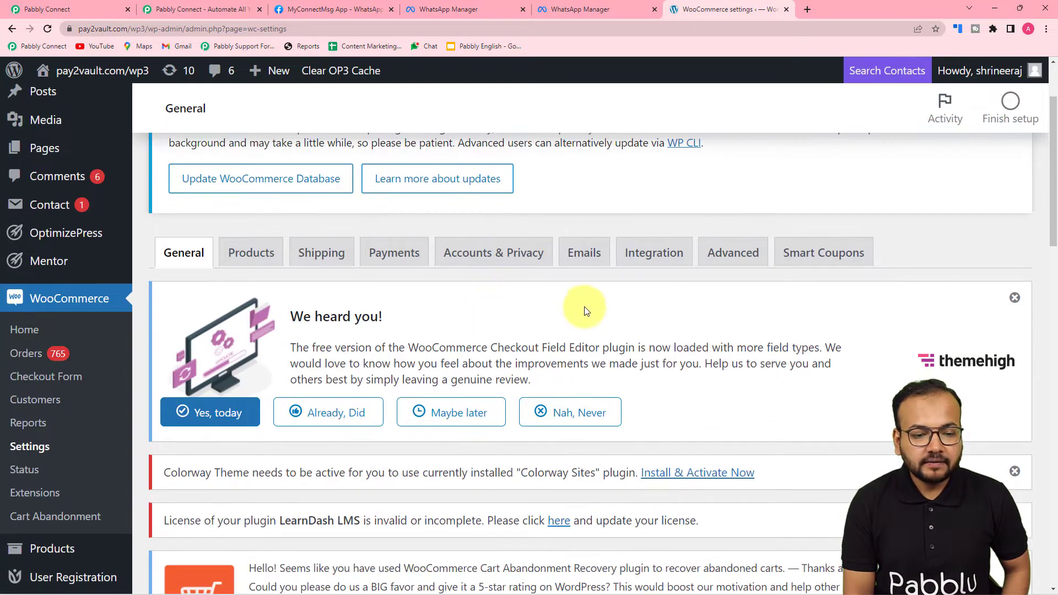
{"action": "left_click", "coordinate": [711, 254]}
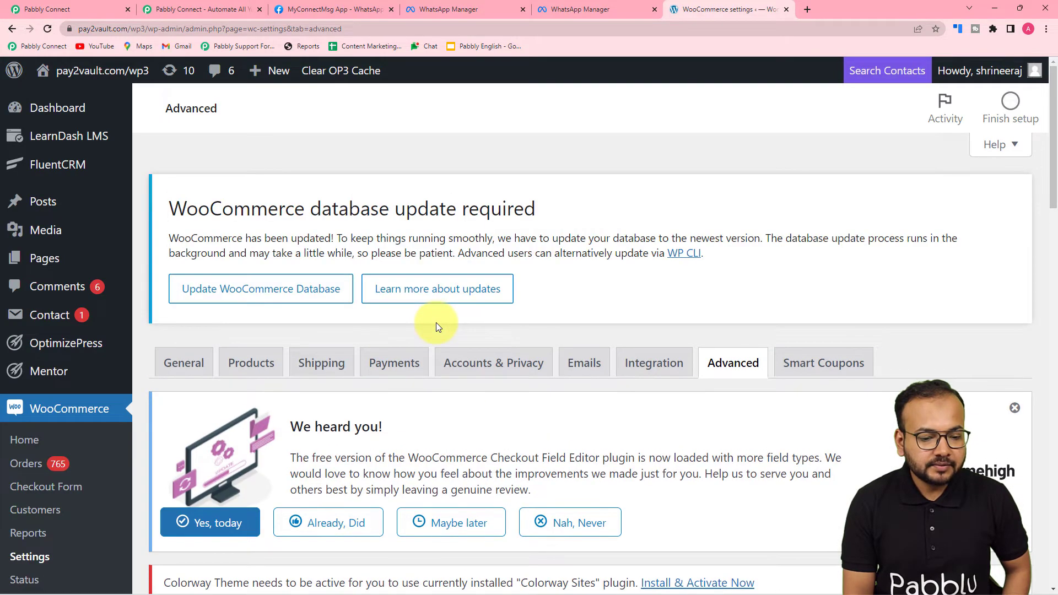
{"action": "scroll", "coordinate": [435, 322], "scroll_direction": "down", "scroll_amount": 6}
{"action": "scroll", "coordinate": [435, 322], "scroll_direction": "down", "scroll_amount": 3}
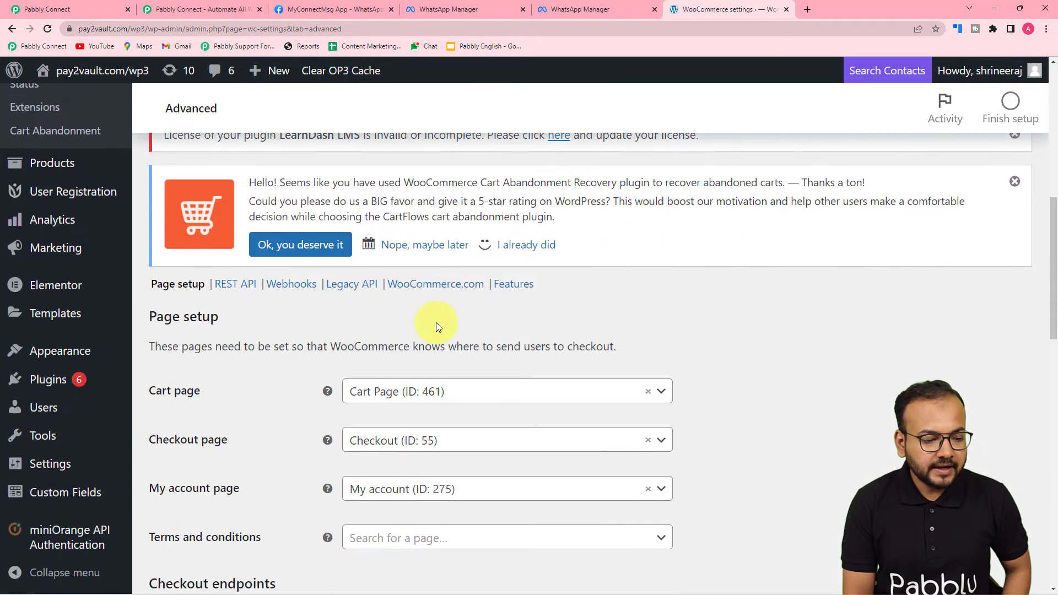
{"action": "left_click", "coordinate": [285, 287]}
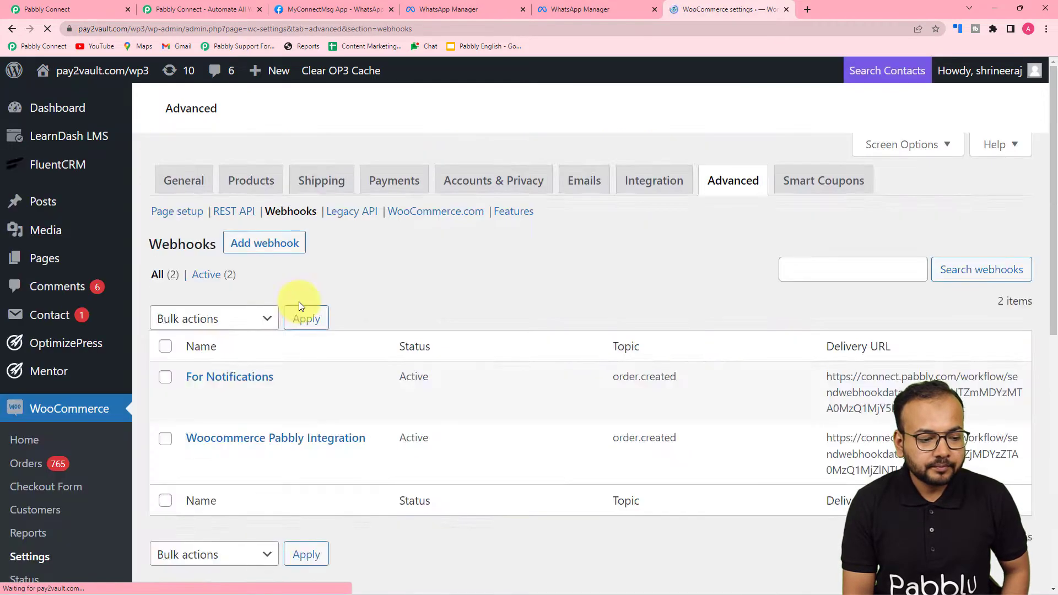
Step: Add a new WooCommerce webhook named "whatsapp notifications" and set its status to Active
{"action": "scroll", "coordinate": [299, 302], "scroll_direction": "down", "scroll_amount": 5}
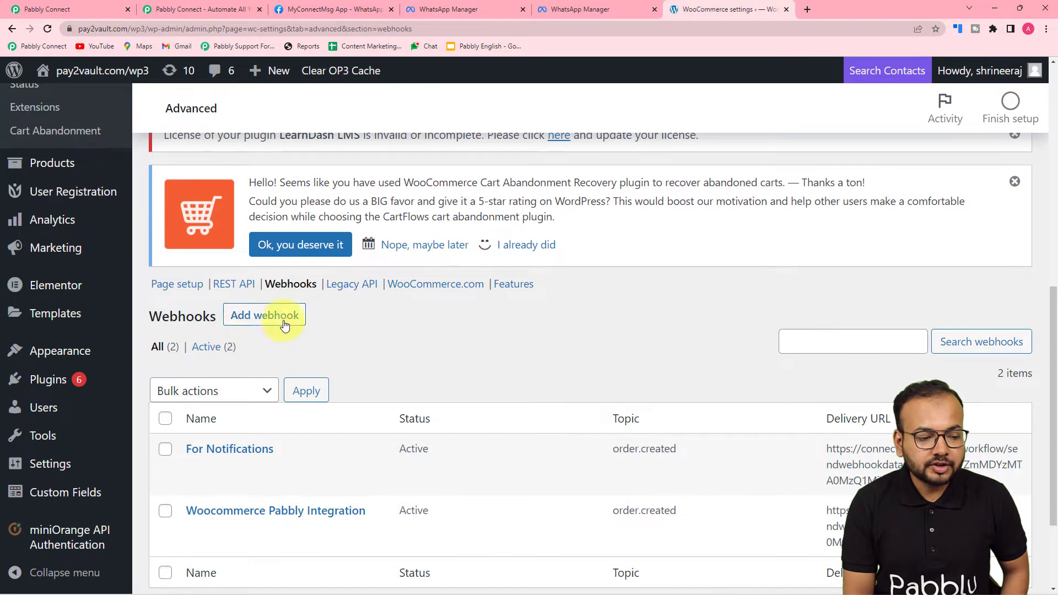
{"action": "left_click", "coordinate": [248, 319]}
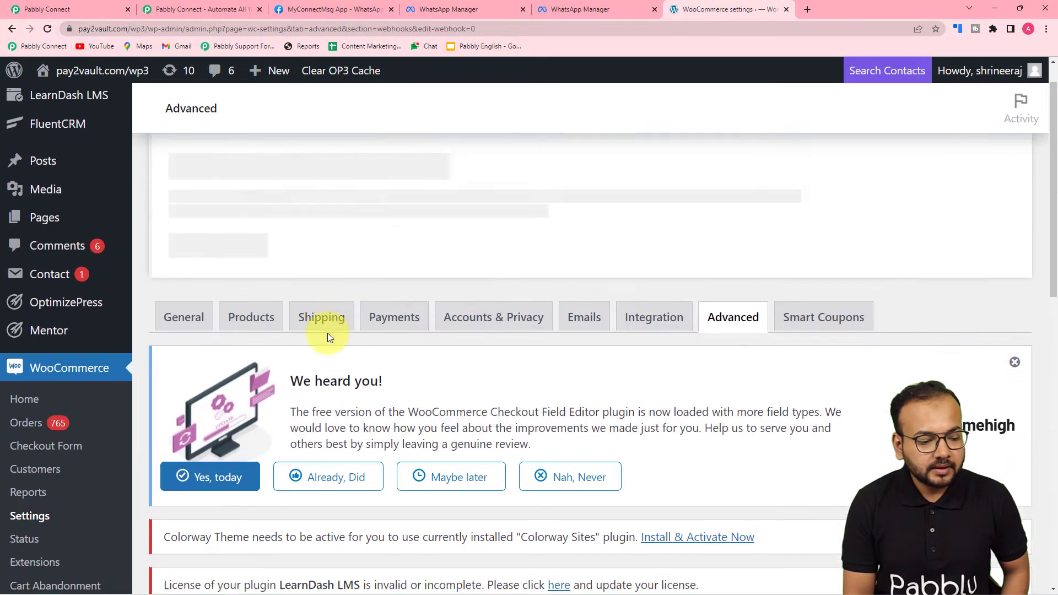
{"action": "scroll", "coordinate": [327, 333], "scroll_direction": "down", "scroll_amount": 10}
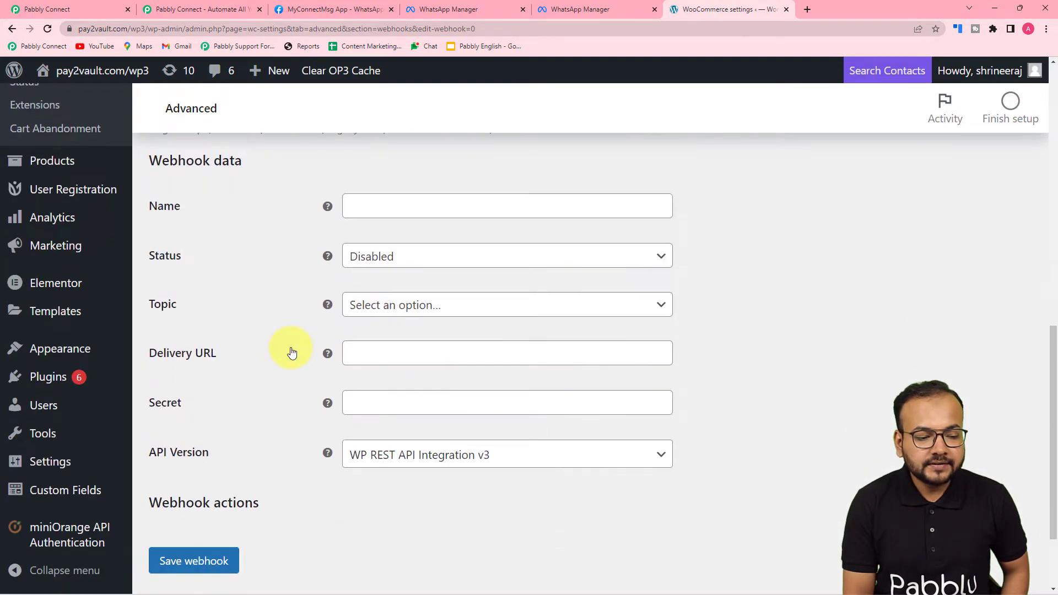
{"action": "left_click", "coordinate": [391, 197]}
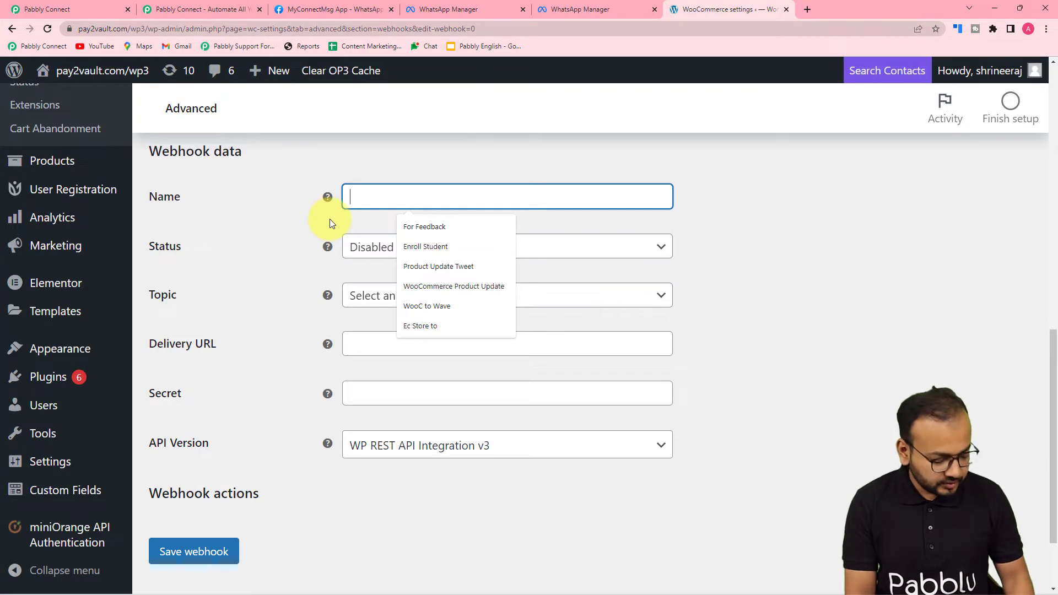
{"action": "type", "text": "whatd"}
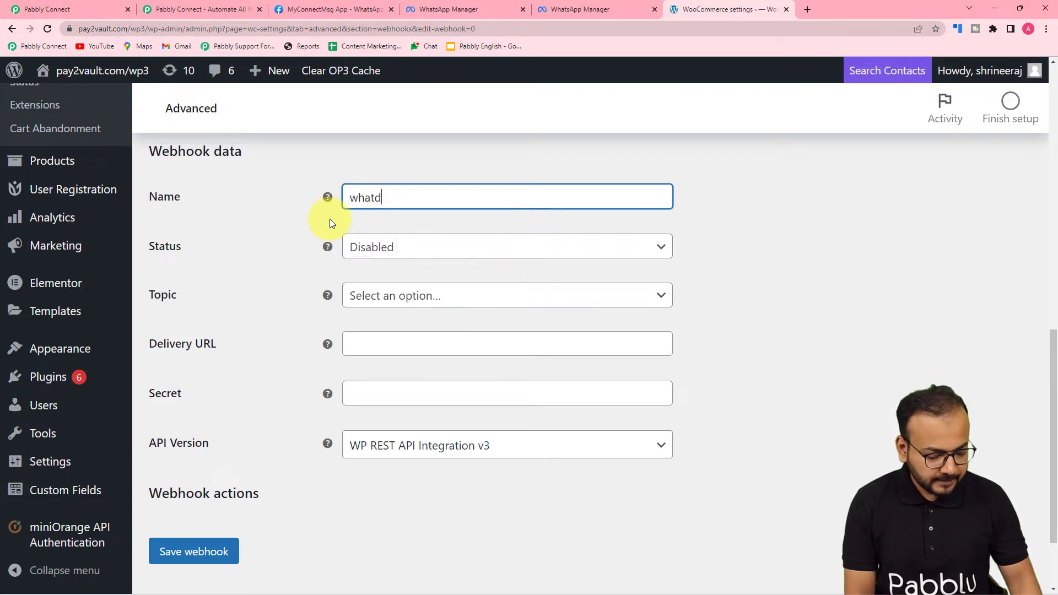
{"action": "key", "text": "BackSpace"}
{"action": "type", "text": "sa"}
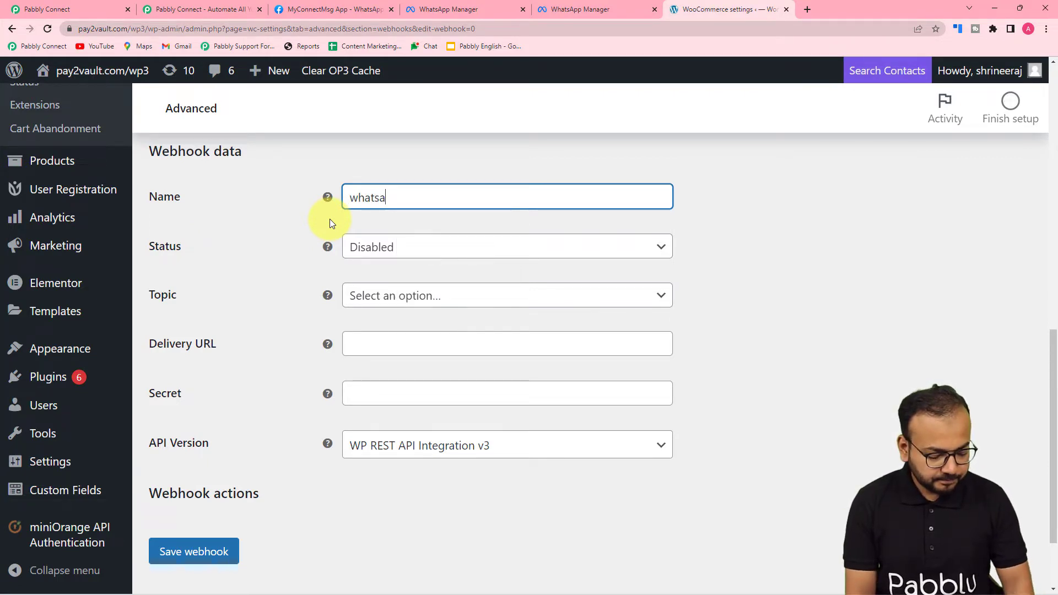
{"action": "type", "text": "pp not"}
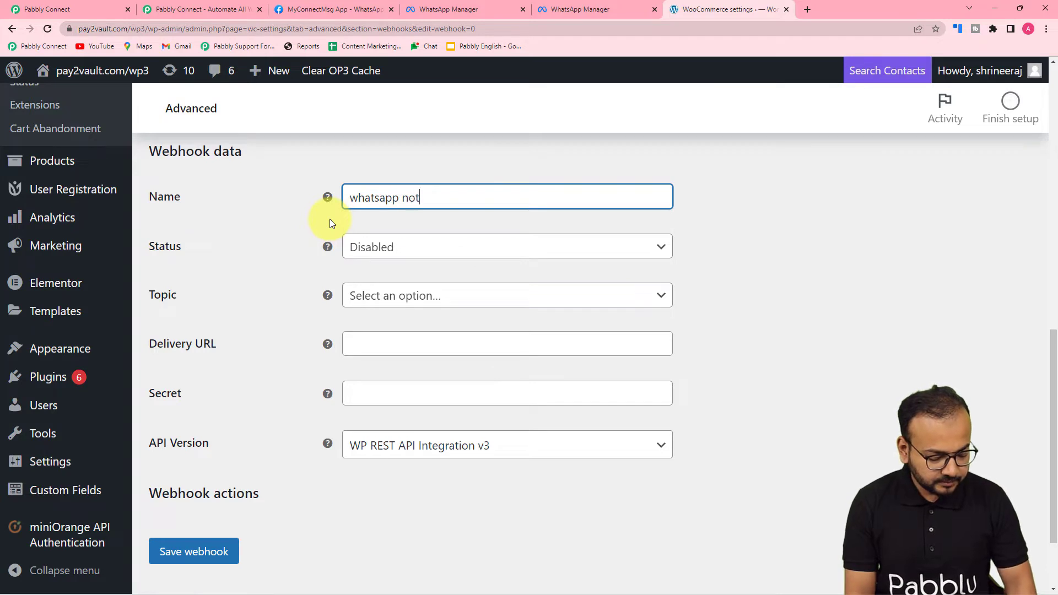
{"action": "type", "text": "ifi"}
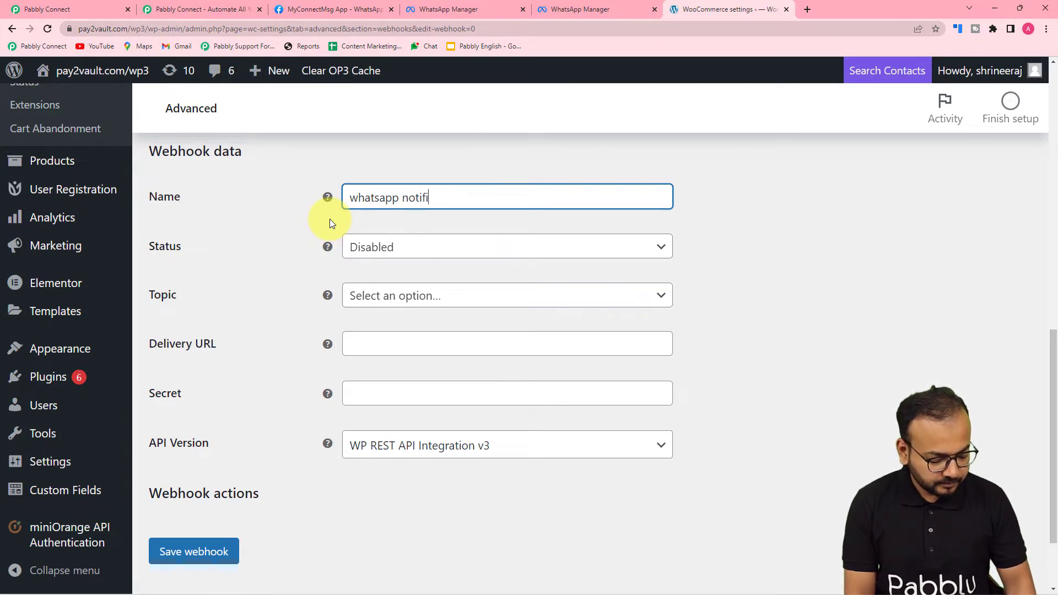
{"action": "type", "text": "cations"}
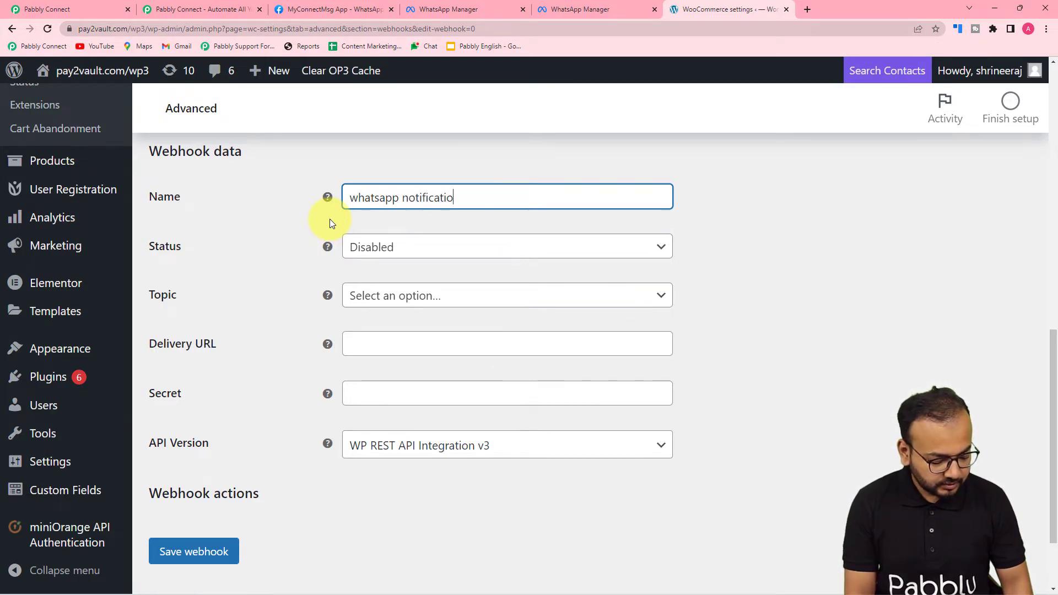
{"action": "left_click", "coordinate": [392, 252]}
{"action": "left_click", "coordinate": [378, 271]}
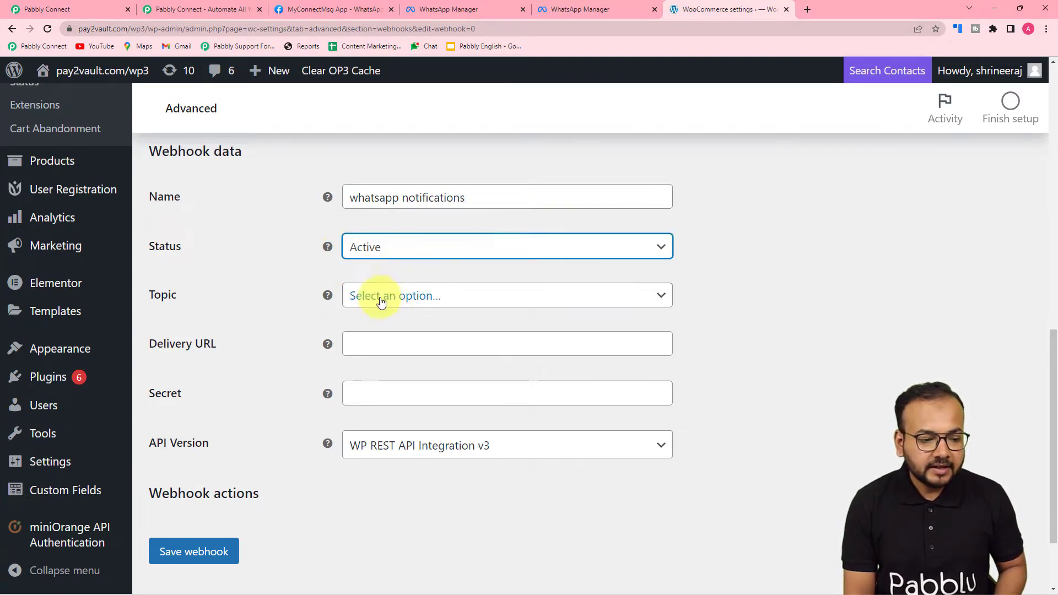
Step: Set the topic of the whatsapp notifications webhook to Order created
{"action": "left_click", "coordinate": [380, 297]}
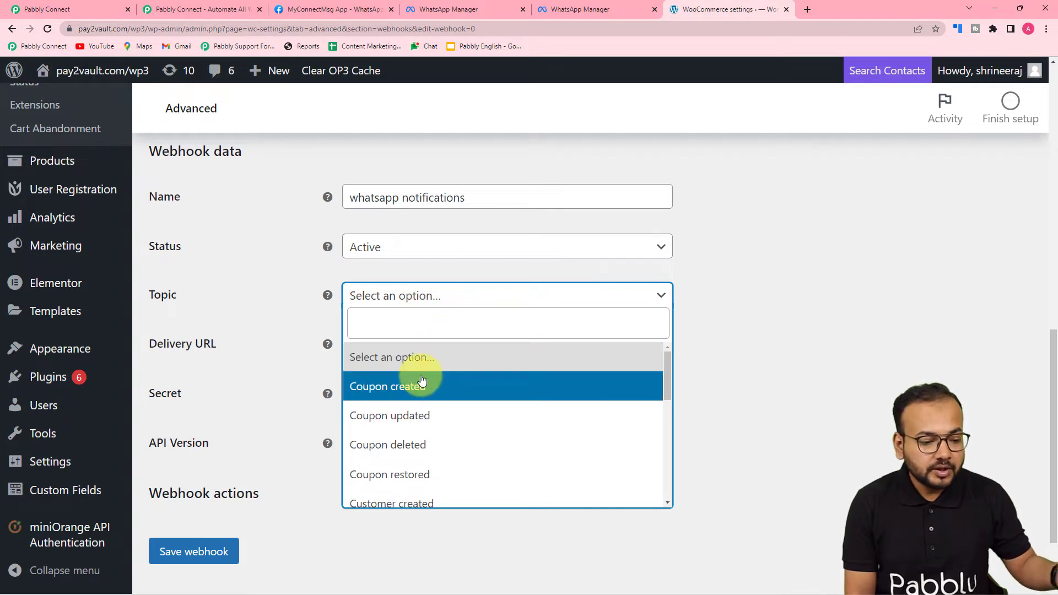
{"action": "scroll", "coordinate": [420, 382], "scroll_direction": "down", "scroll_amount": 1}
{"action": "scroll", "coordinate": [421, 380], "scroll_direction": "down", "scroll_amount": 4}
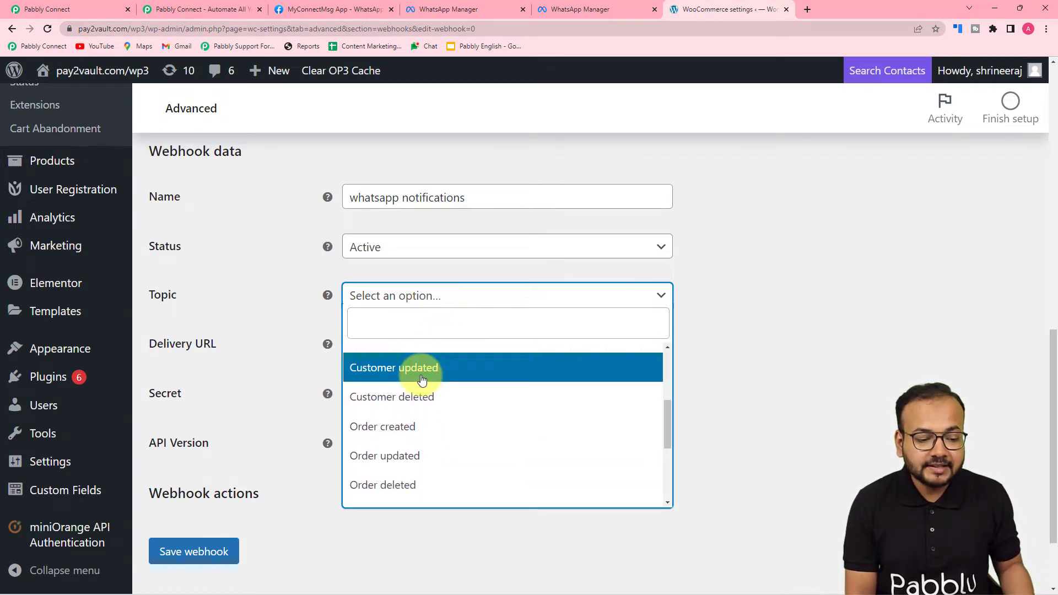
{"action": "scroll", "coordinate": [421, 381], "scroll_direction": "up", "scroll_amount": 1}
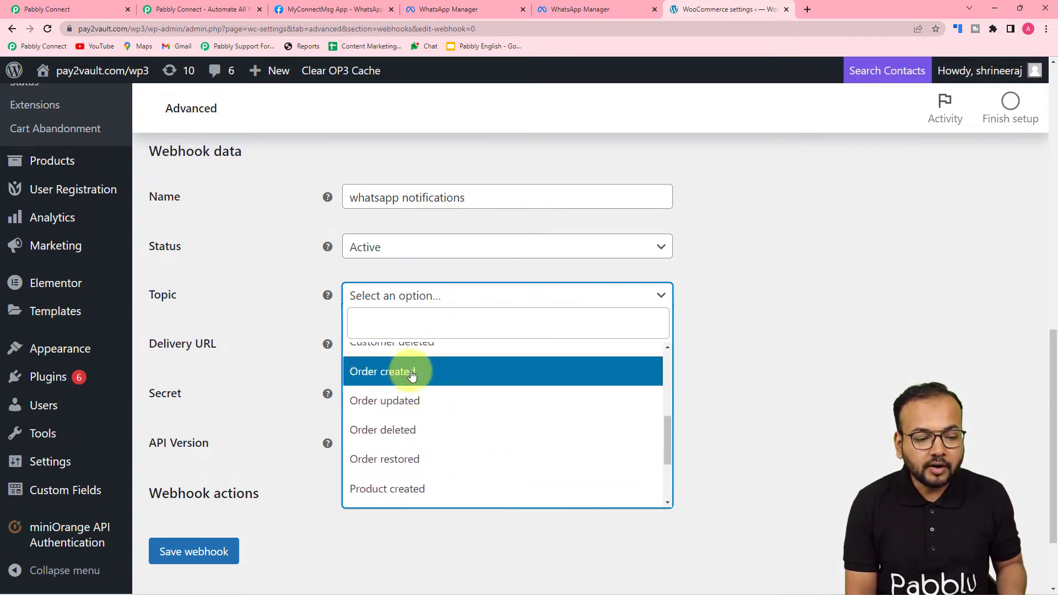
{"action": "left_click", "coordinate": [388, 375]}
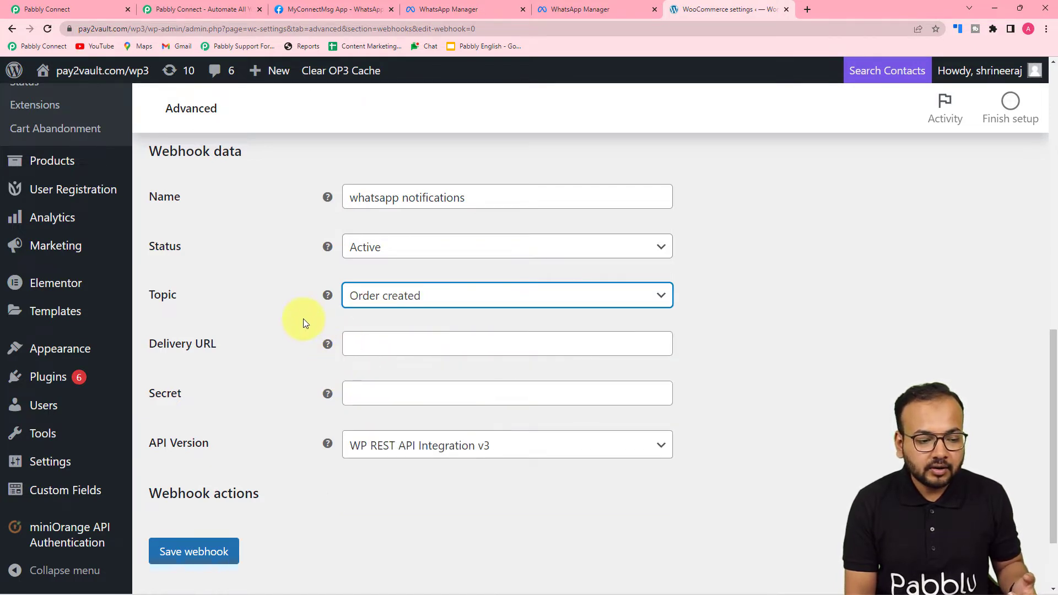
Step: Copy the webhook URL from the Pabbly Connect trigger into the WooCommerce webhook's Delivery URL and save the webhook
{"action": "scroll", "coordinate": [303, 320], "scroll_direction": "down", "scroll_amount": 2}
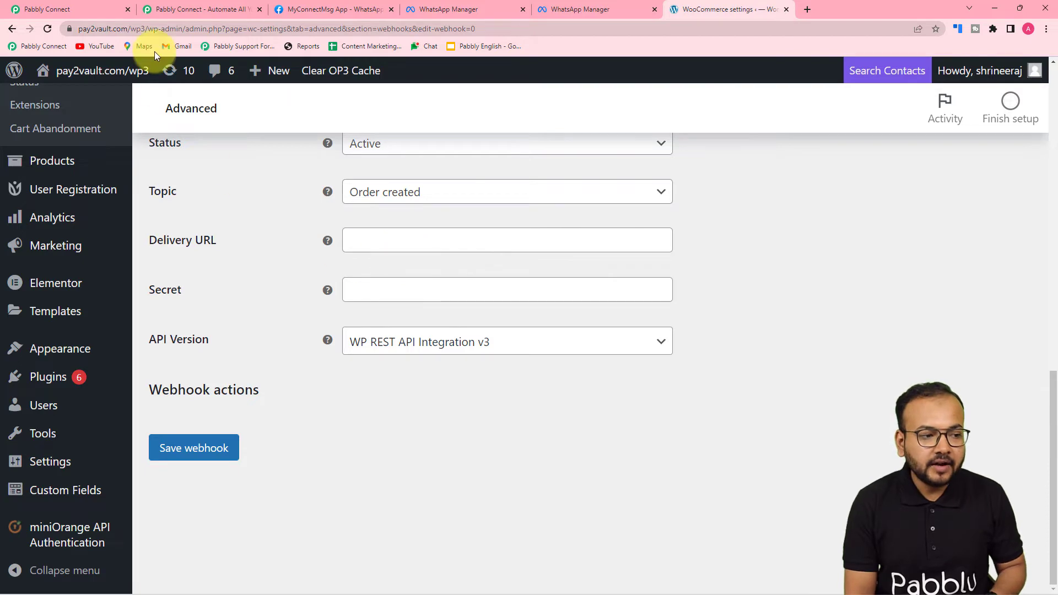
{"action": "left_click", "coordinate": [97, 7]}
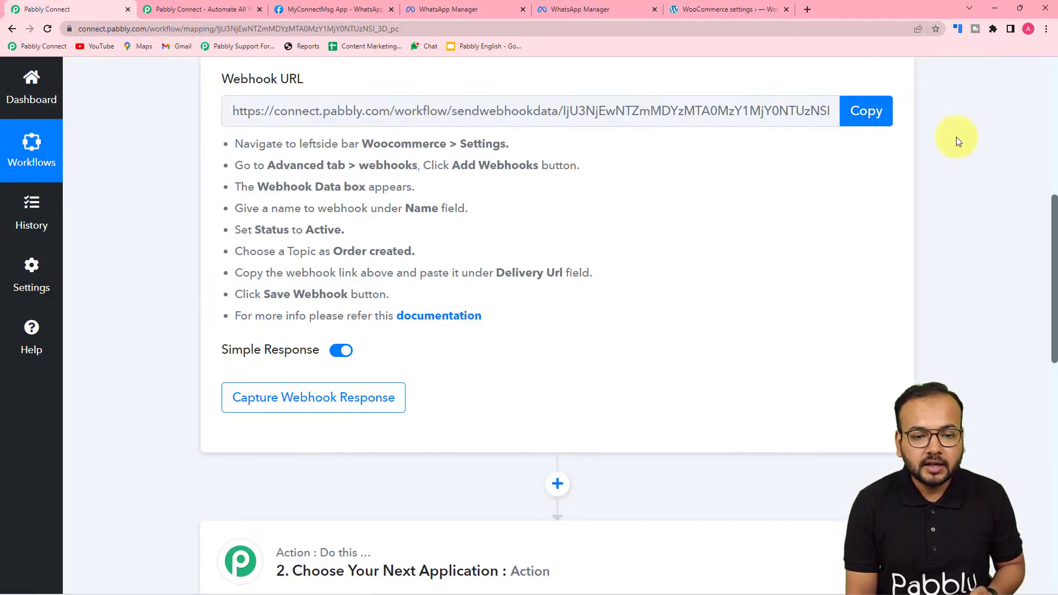
{"action": "left_click", "coordinate": [865, 111]}
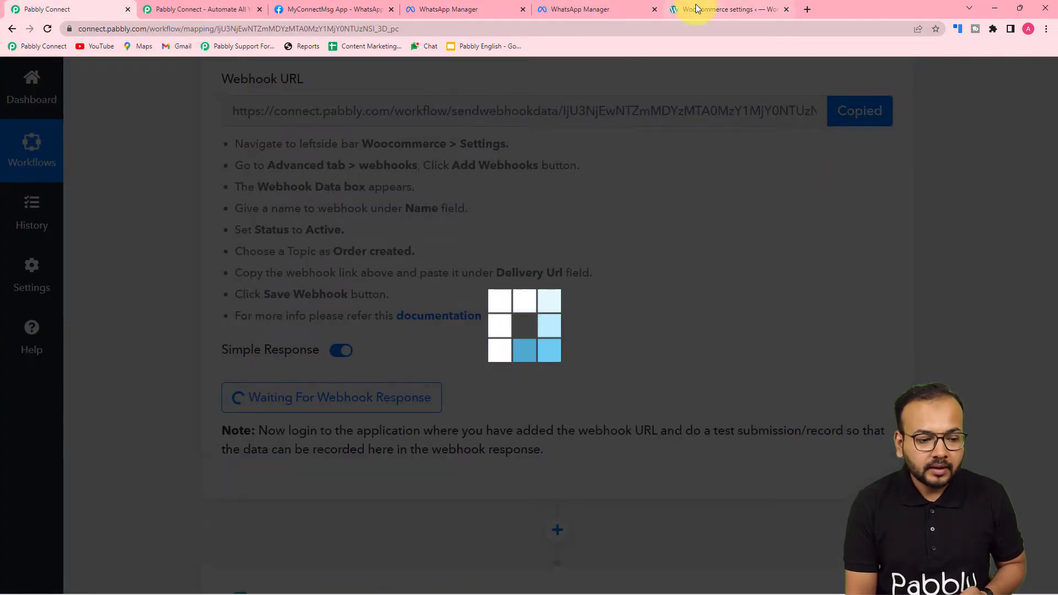
{"action": "left_click", "coordinate": [688, 9]}
{"action": "right_click", "coordinate": [378, 240]}
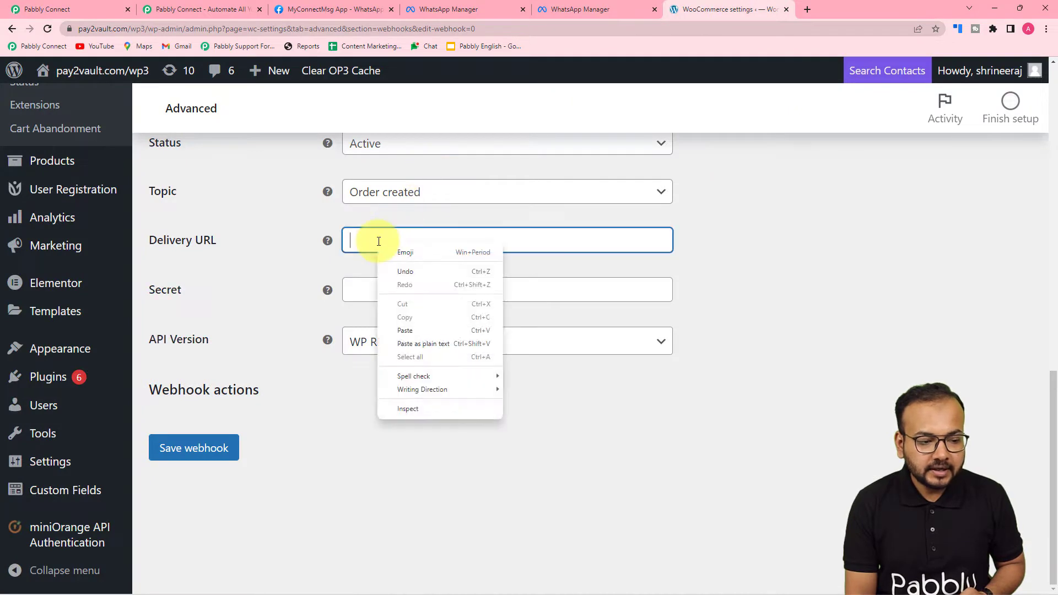
{"action": "left_click", "coordinate": [388, 332]}
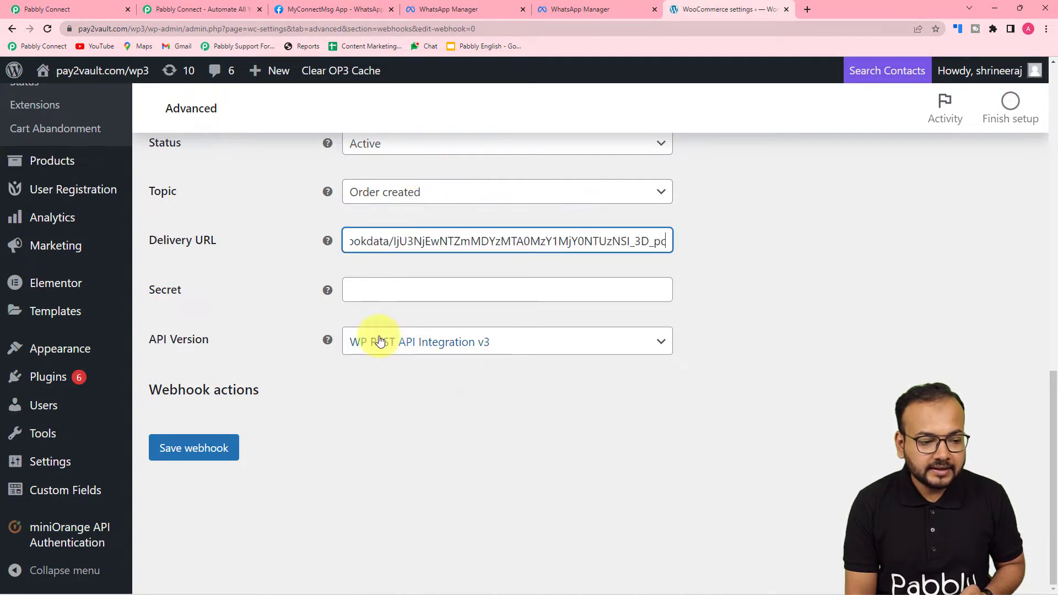
{"action": "left_click", "coordinate": [319, 319]}
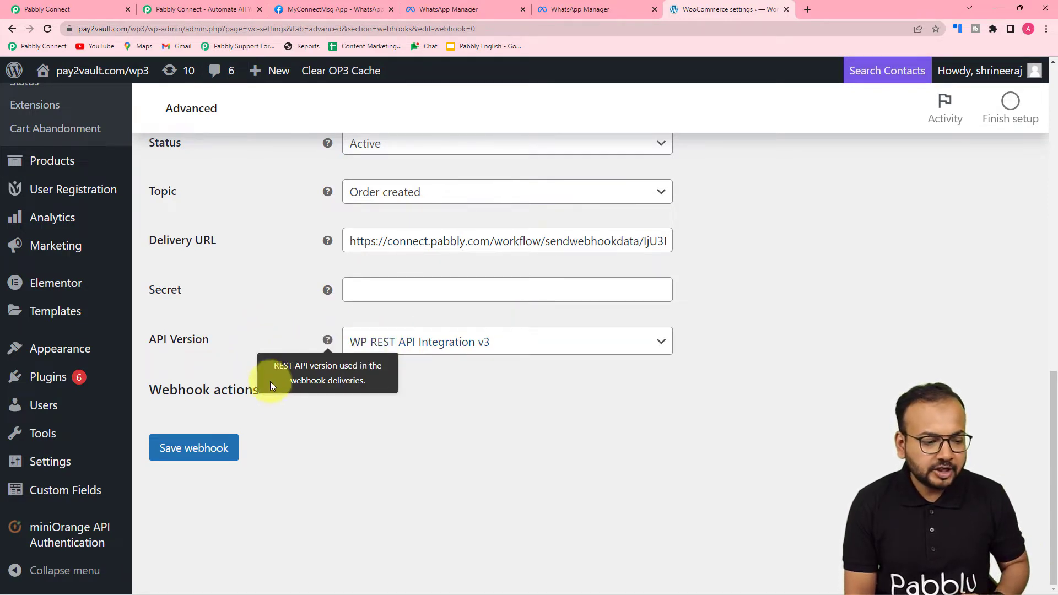
{"action": "left_click", "coordinate": [188, 449]}
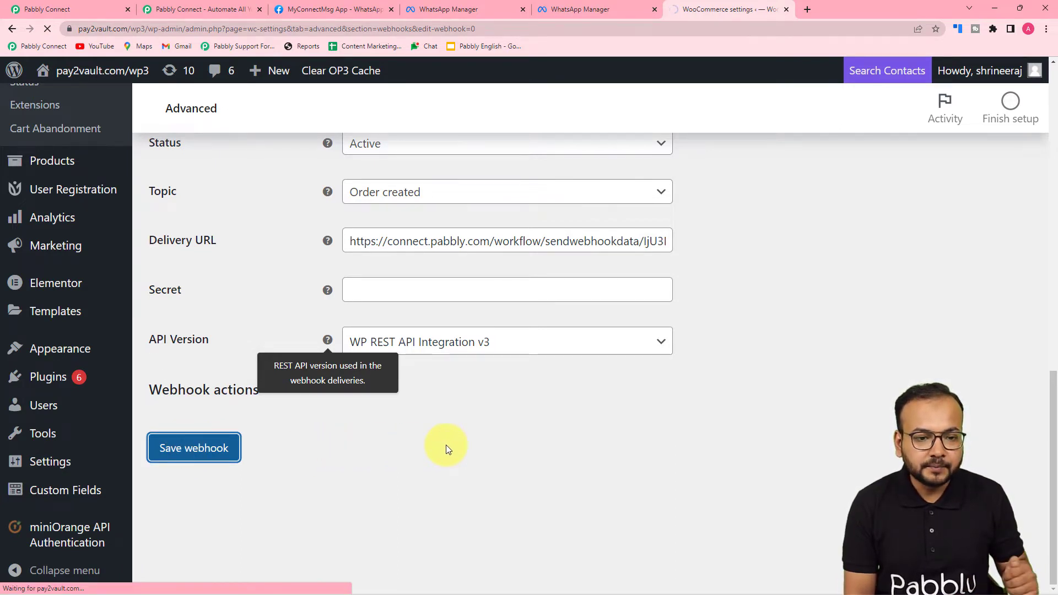
{"action": "scroll", "coordinate": [446, 445], "scroll_direction": "down", "scroll_amount": 5}
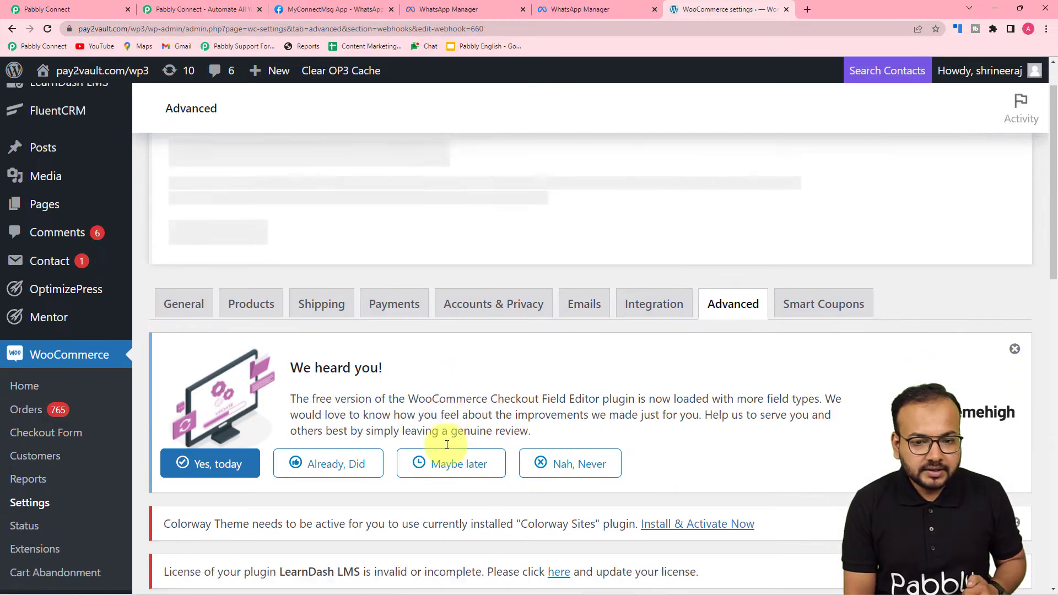
{"action": "scroll", "coordinate": [445, 448], "scroll_direction": "down", "scroll_amount": 3}
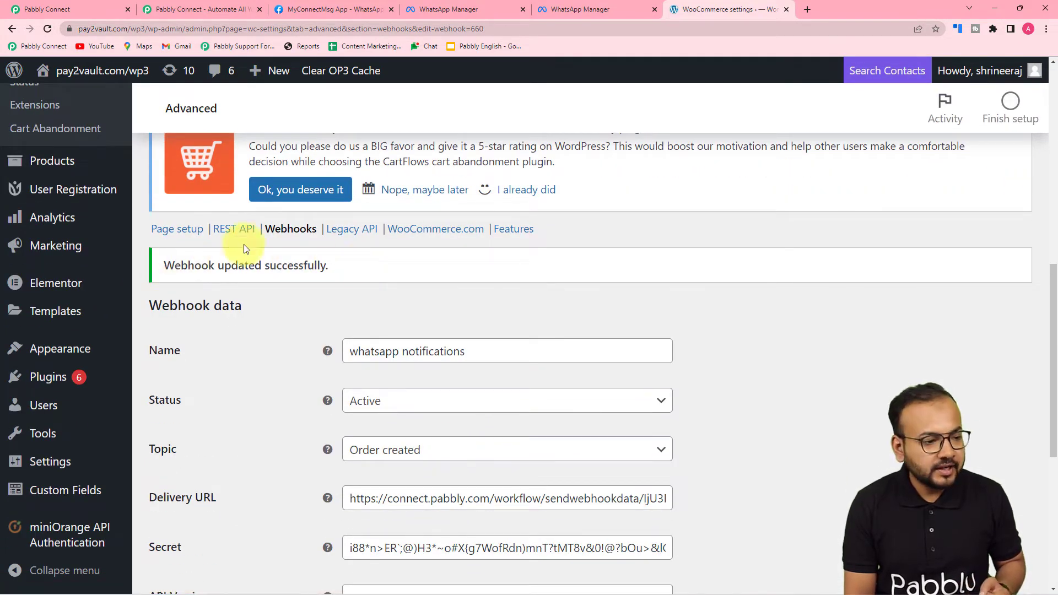
Step: Switch back to Pabbly Connect and start recapturing the webhook response for the WooCommerce trigger
{"action": "left_click", "coordinate": [82, 12]}
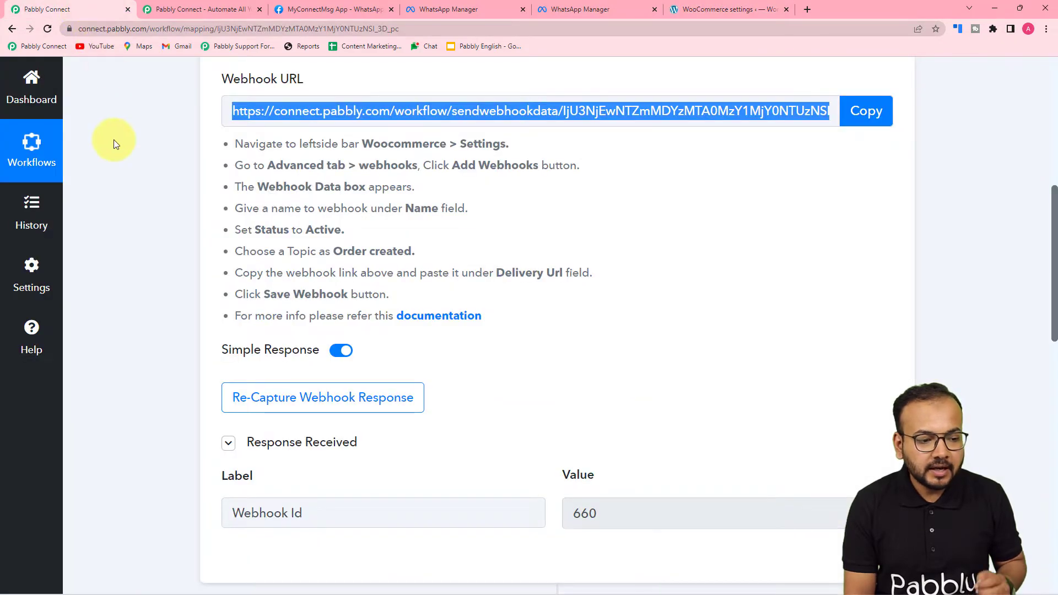
{"action": "scroll", "coordinate": [114, 141], "scroll_direction": "down", "scroll_amount": 4}
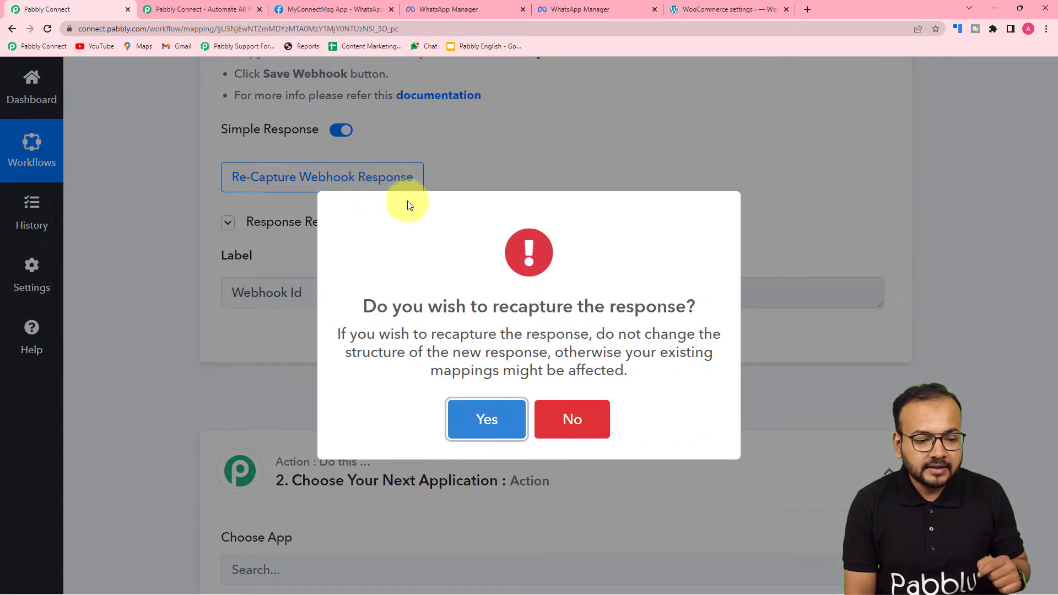
{"action": "left_click", "coordinate": [484, 420]}
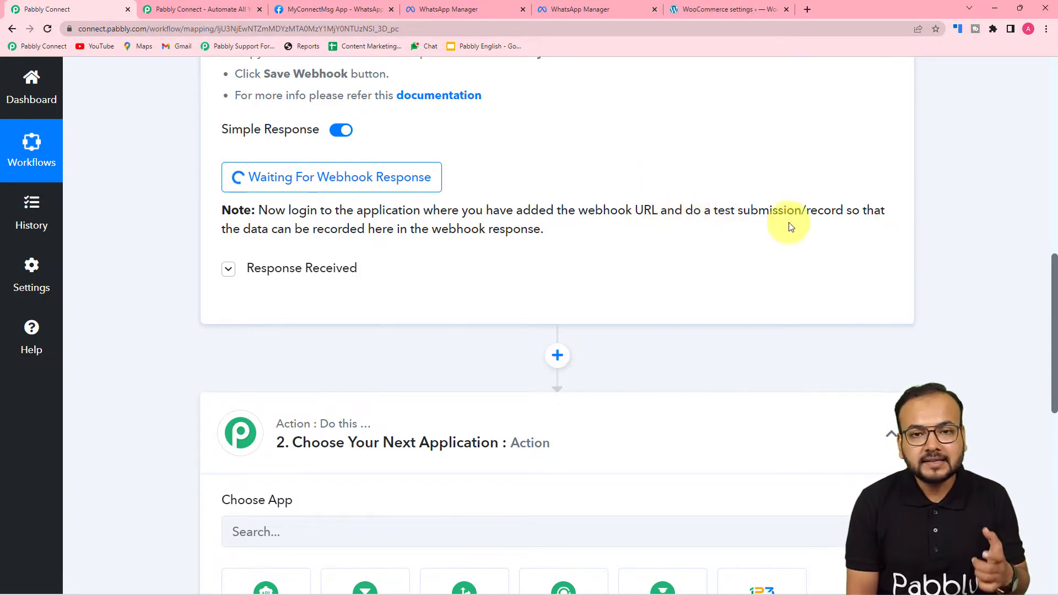
{"action": "scroll", "coordinate": [707, 246], "scroll_direction": "up", "scroll_amount": 6}
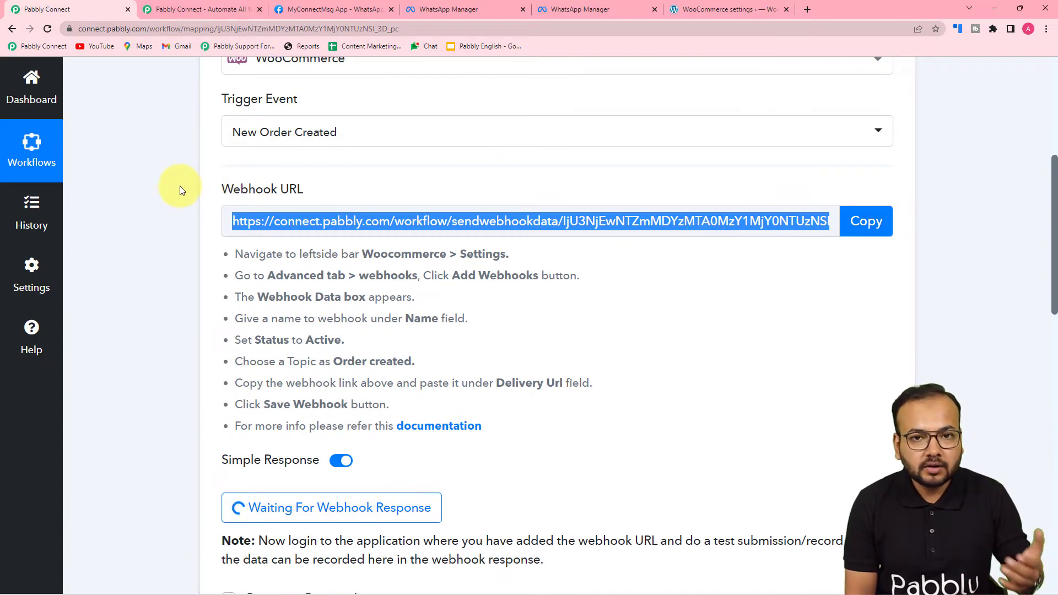
{"action": "scroll", "coordinate": [180, 186], "scroll_direction": "down", "scroll_amount": 5}
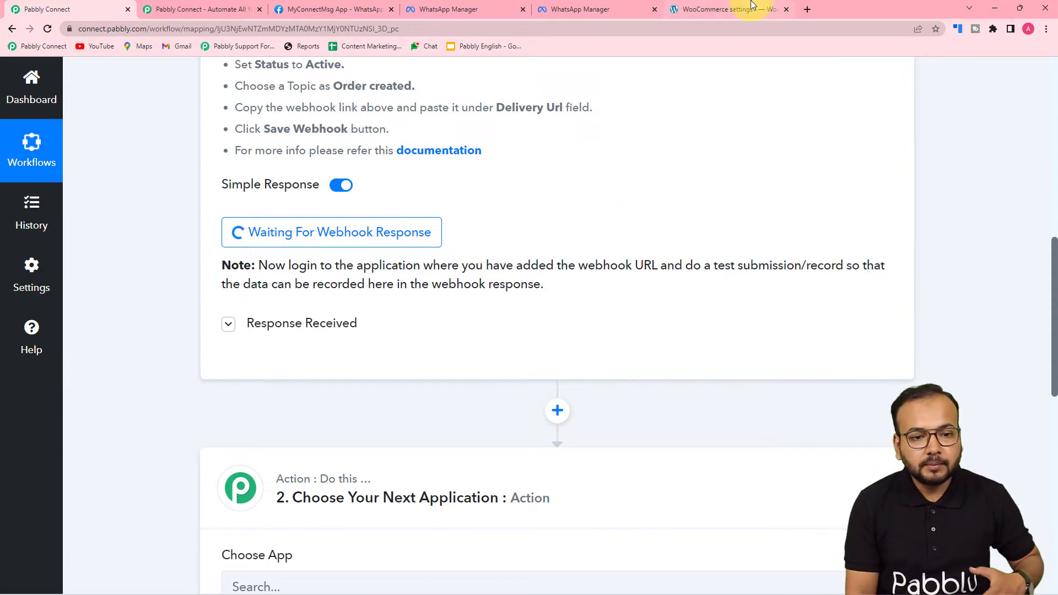
Step: Open the WooCommerce store in a new tab from the WordPress admin and add the Smart Watch to the cart
{"action": "left_click", "coordinate": [712, 11]}
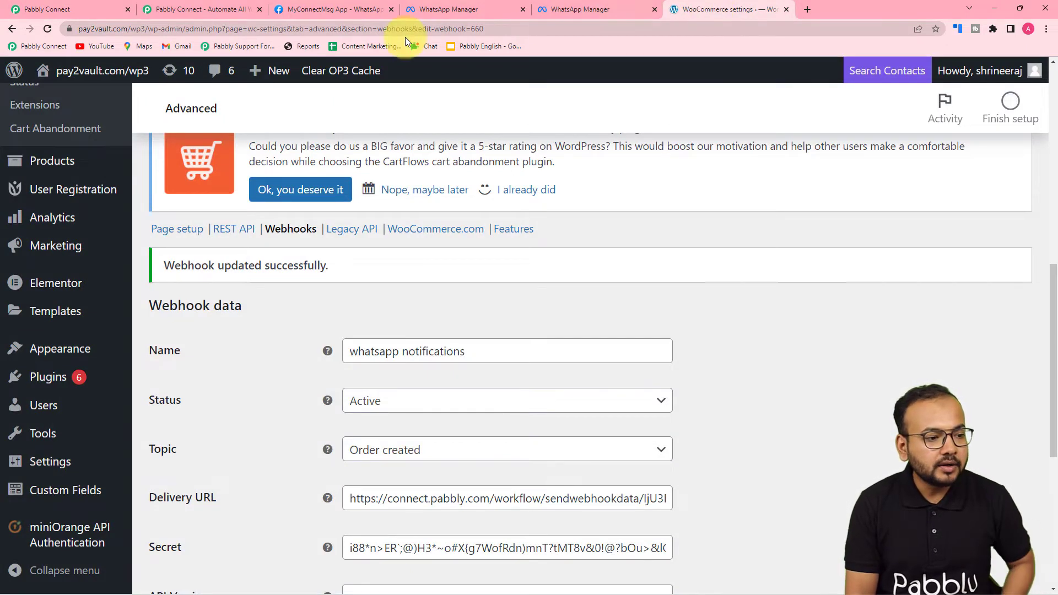
{"action": "mouse_move", "coordinate": [78, 82]}
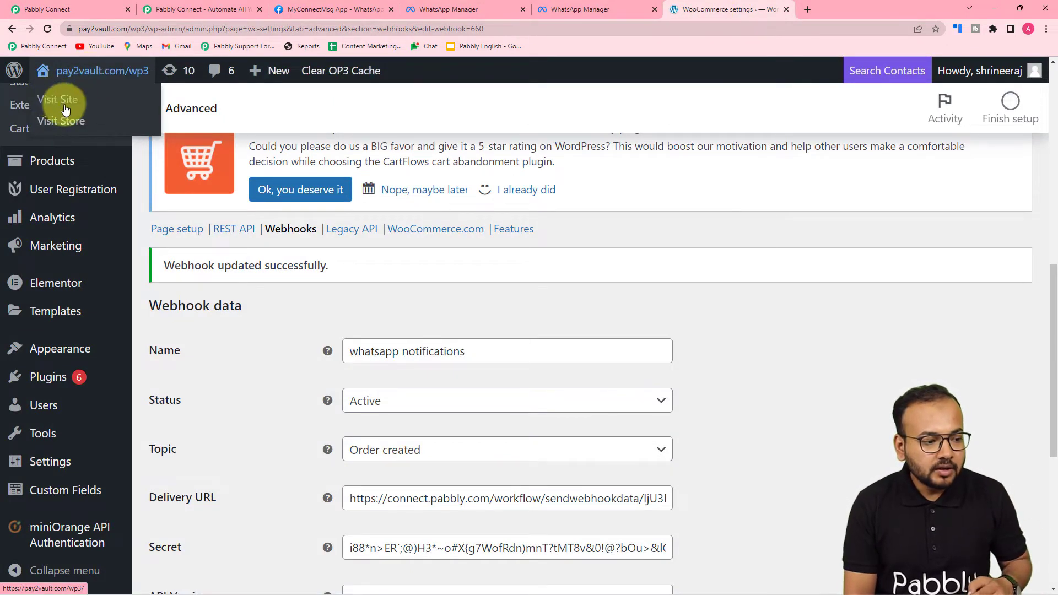
{"action": "right_click", "coordinate": [64, 125]}
{"action": "left_click", "coordinate": [95, 140]}
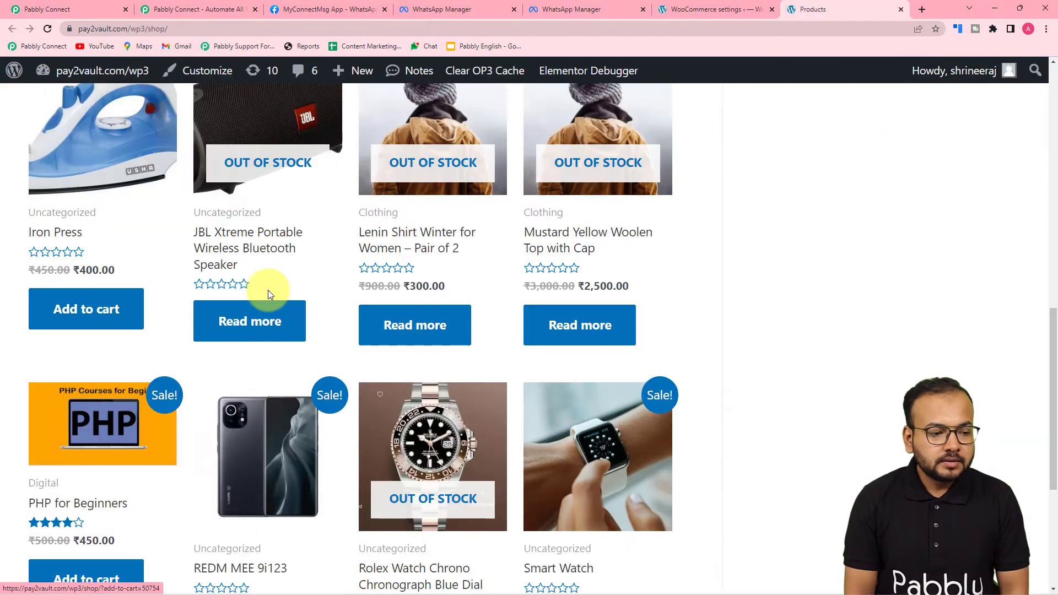
{"action": "scroll", "coordinate": [268, 290], "scroll_direction": "up", "scroll_amount": 1}
{"action": "scroll", "coordinate": [229, 236], "scroll_direction": "down", "scroll_amount": 3}
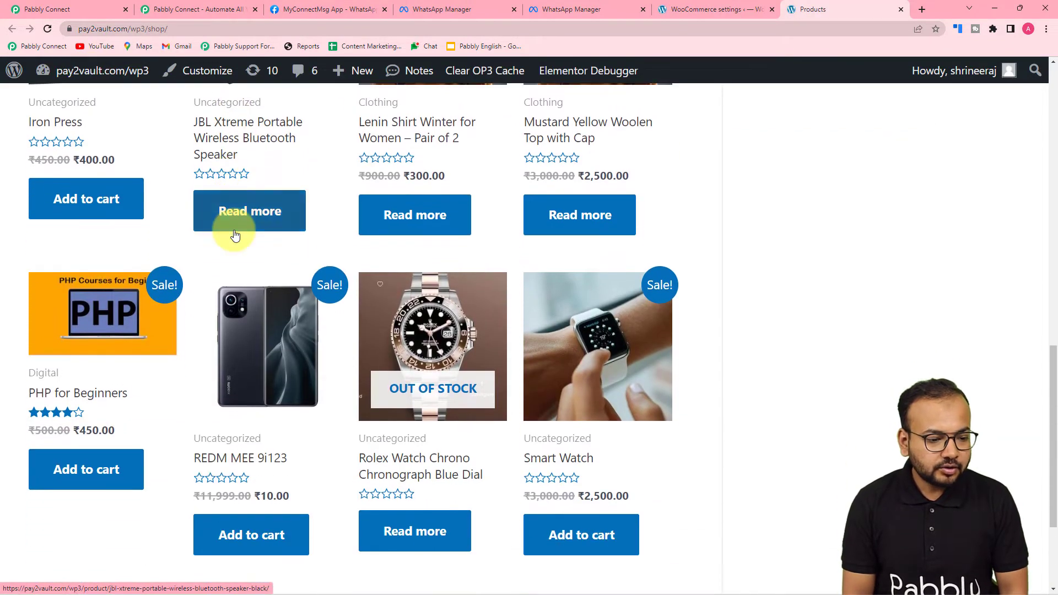
{"action": "scroll", "coordinate": [235, 236], "scroll_direction": "down", "scroll_amount": 1}
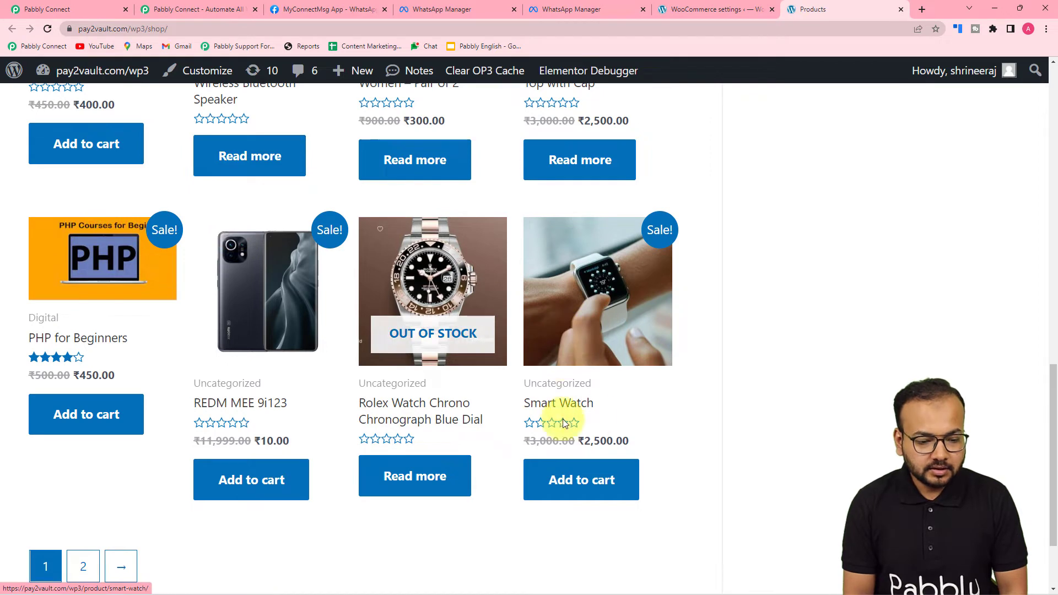
{"action": "left_click", "coordinate": [578, 477]}
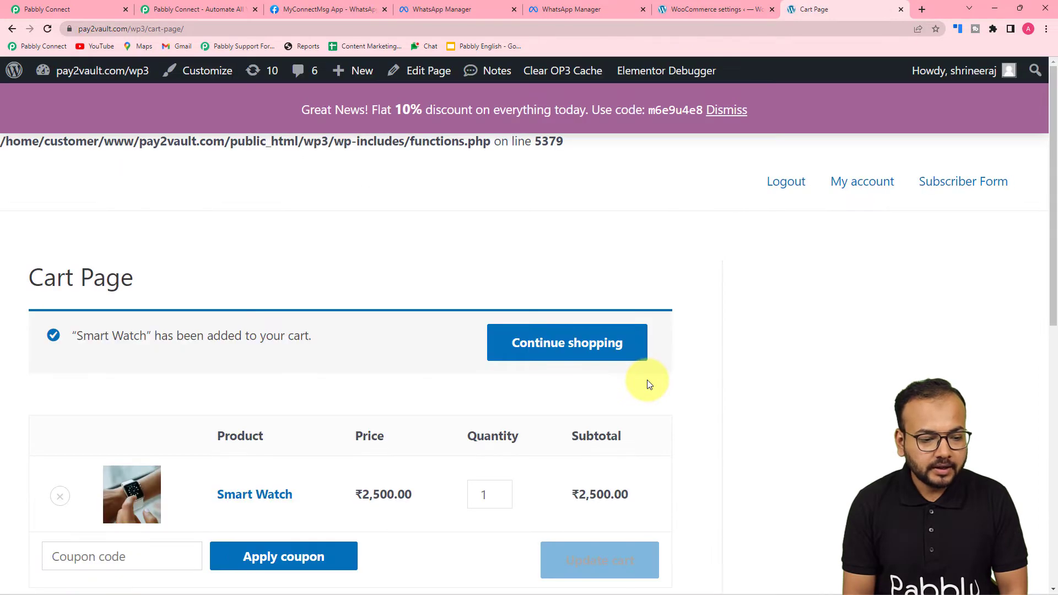
Step: Proceed to checkout, check the prefilled billing details and place the test order with cash on delivery
{"action": "scroll", "coordinate": [649, 384], "scroll_direction": "down", "scroll_amount": 7}
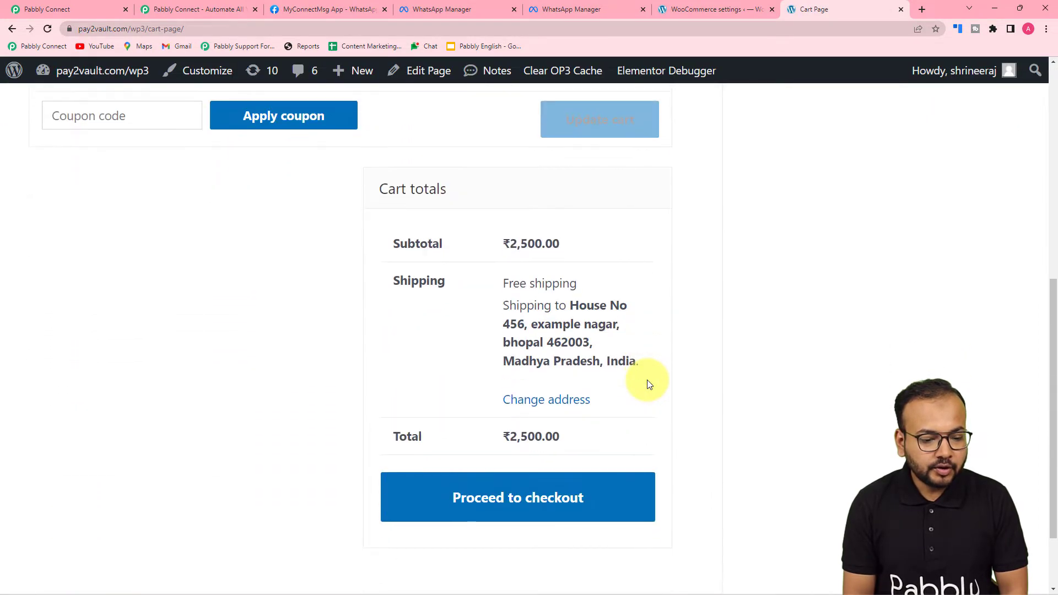
{"action": "left_click", "coordinate": [531, 402]}
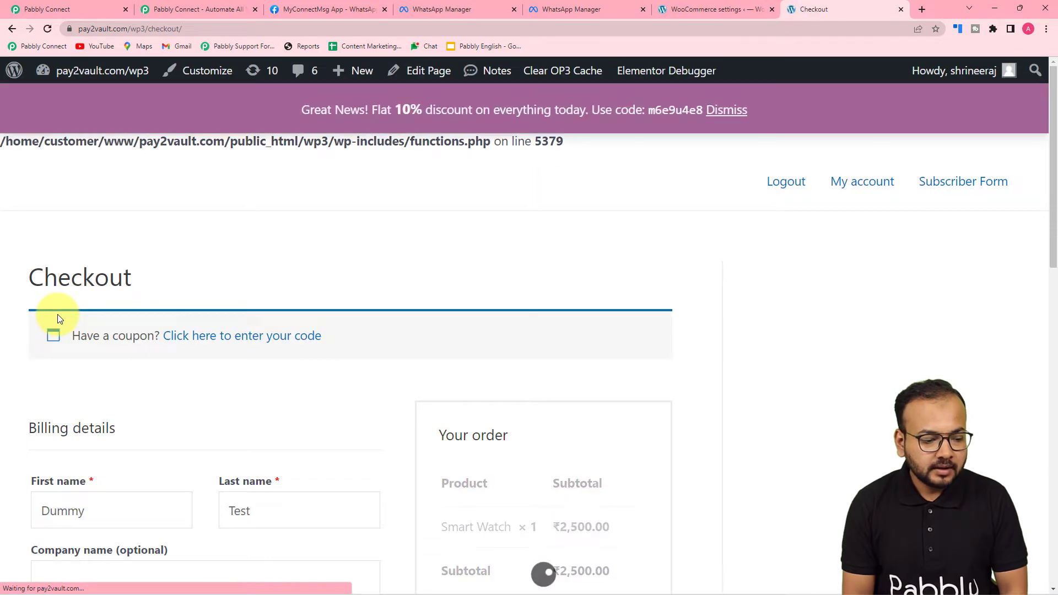
{"action": "scroll", "coordinate": [57, 315], "scroll_direction": "down", "scroll_amount": 3}
{"action": "scroll", "coordinate": [58, 315], "scroll_direction": "down", "scroll_amount": 3}
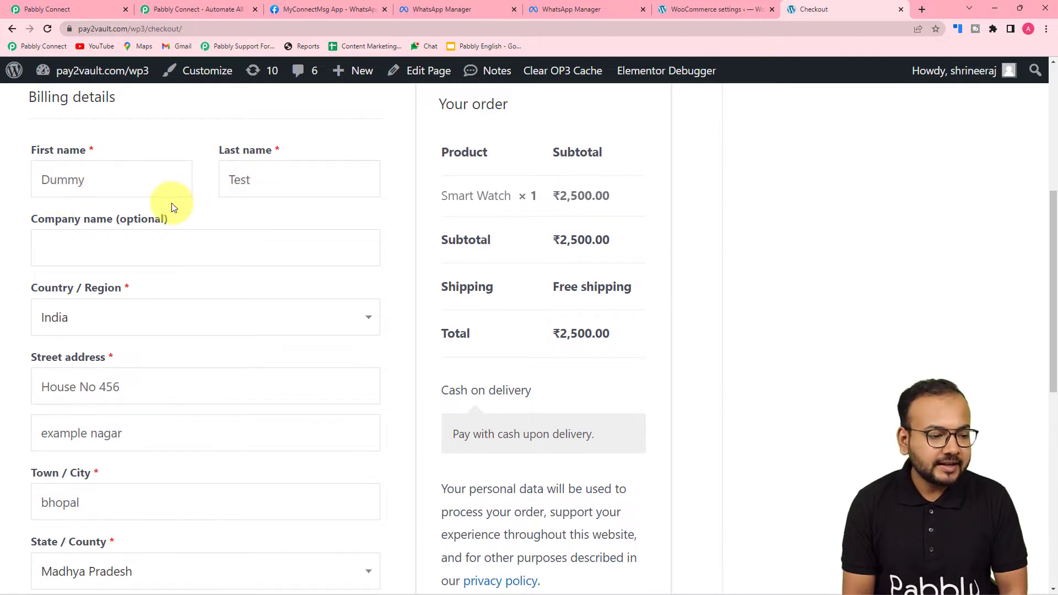
{"action": "scroll", "coordinate": [170, 207], "scroll_direction": "down", "scroll_amount": 2}
{"action": "scroll", "coordinate": [172, 207], "scroll_direction": "down", "scroll_amount": 7}
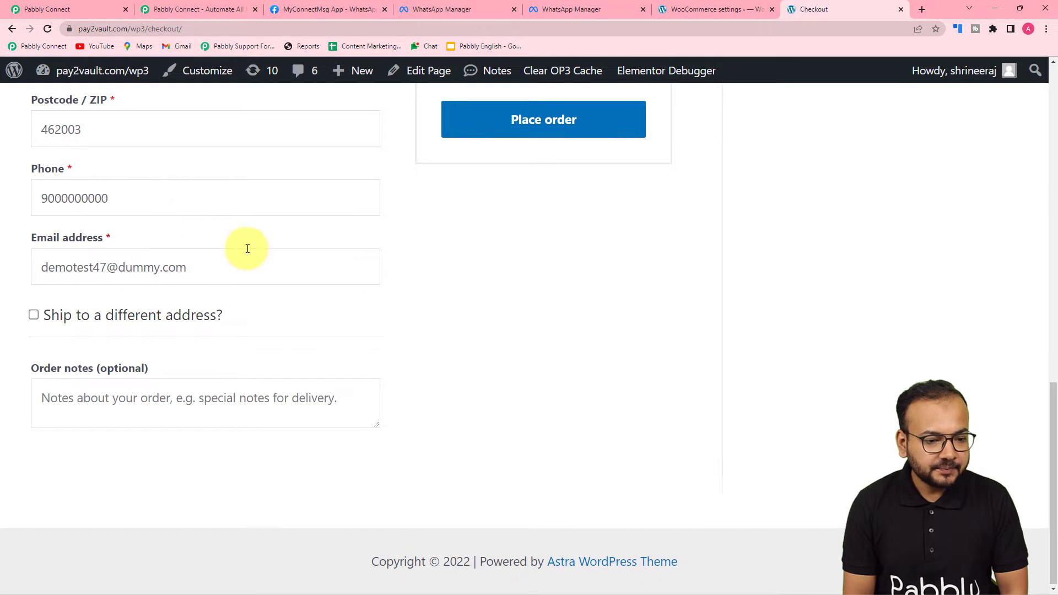
{"action": "scroll", "coordinate": [247, 249], "scroll_direction": "up", "scroll_amount": 3}
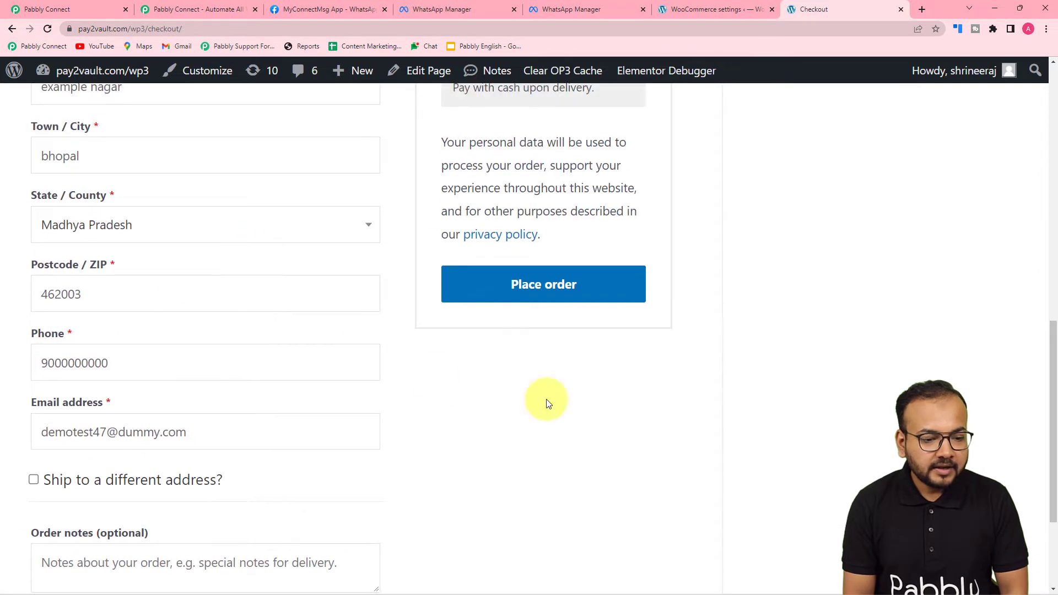
{"action": "left_click", "coordinate": [538, 299]}
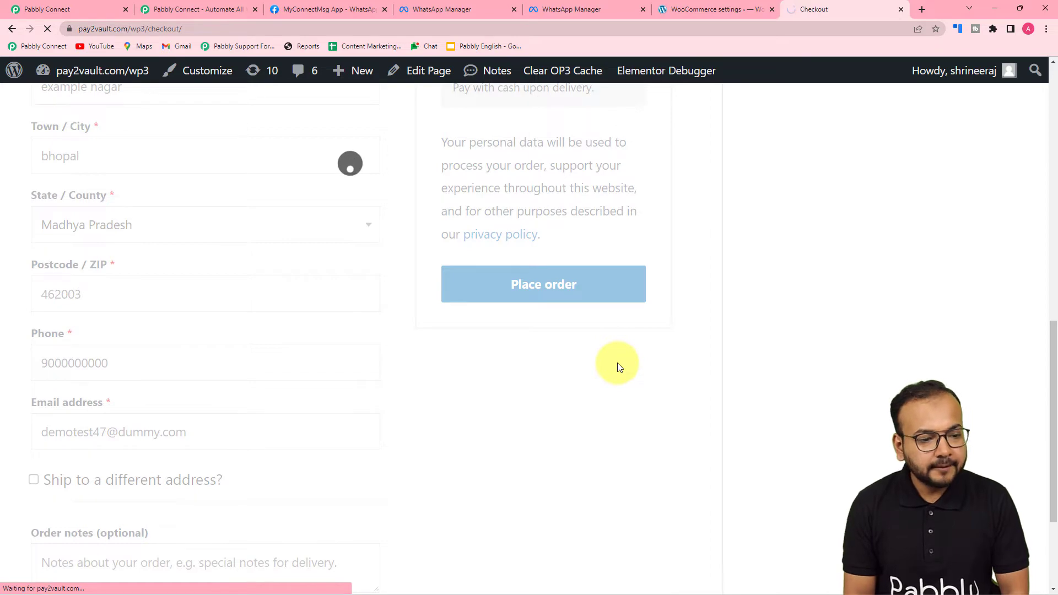
Step: Review the order confirmation details and compare them with the response captured by the Pabbly Connect trigger
{"action": "scroll", "coordinate": [606, 364], "scroll_direction": "down", "scroll_amount": 2}
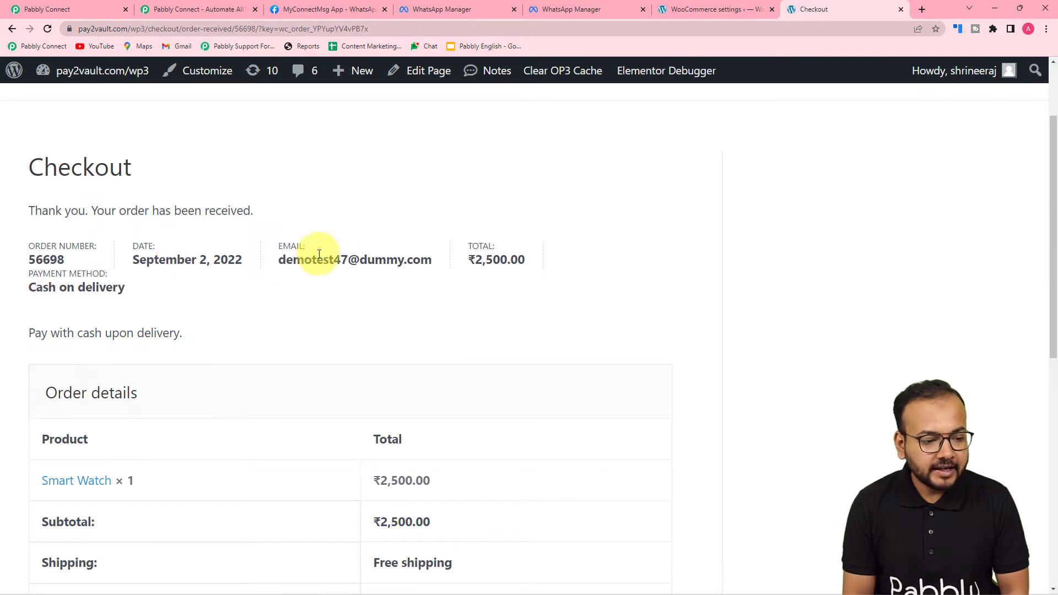
{"action": "scroll", "coordinate": [348, 261], "scroll_direction": "down", "scroll_amount": 7}
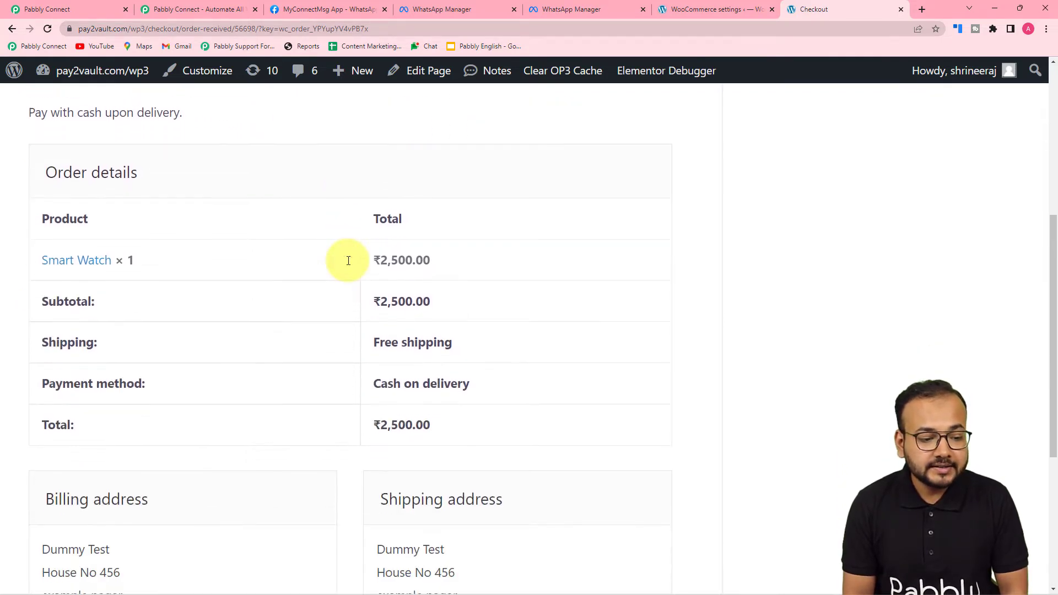
{"action": "scroll", "coordinate": [348, 260], "scroll_direction": "down", "scroll_amount": 1}
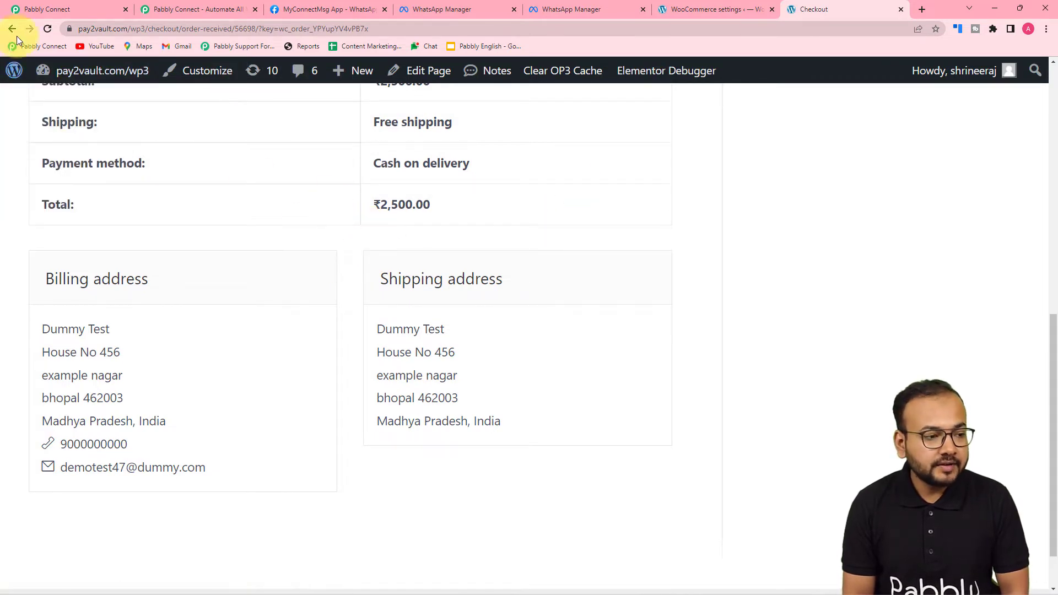
{"action": "left_click", "coordinate": [49, 5]}
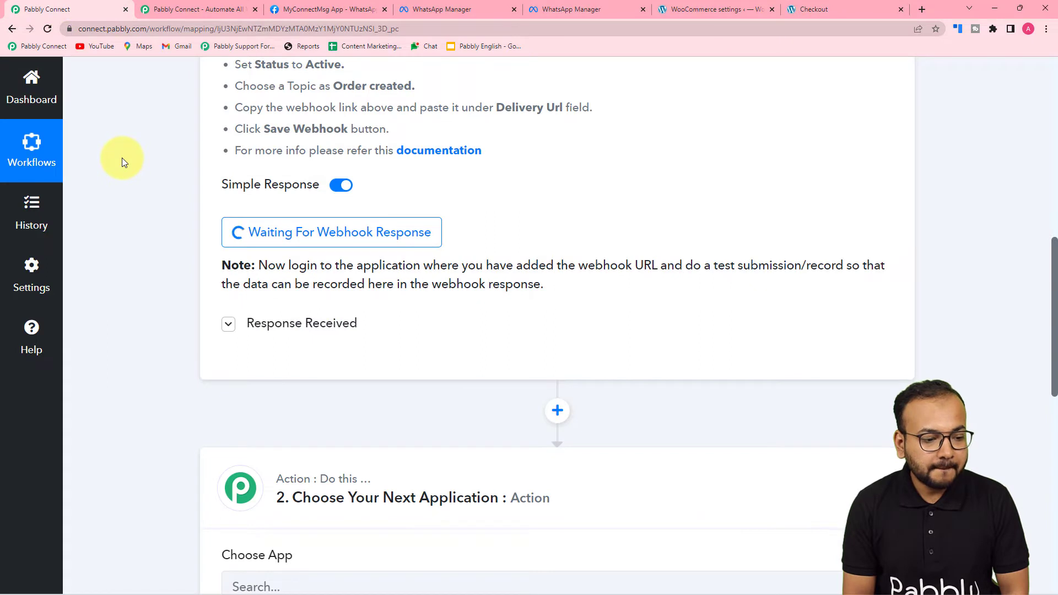
{"action": "scroll", "coordinate": [192, 179], "scroll_direction": "down", "scroll_amount": 5}
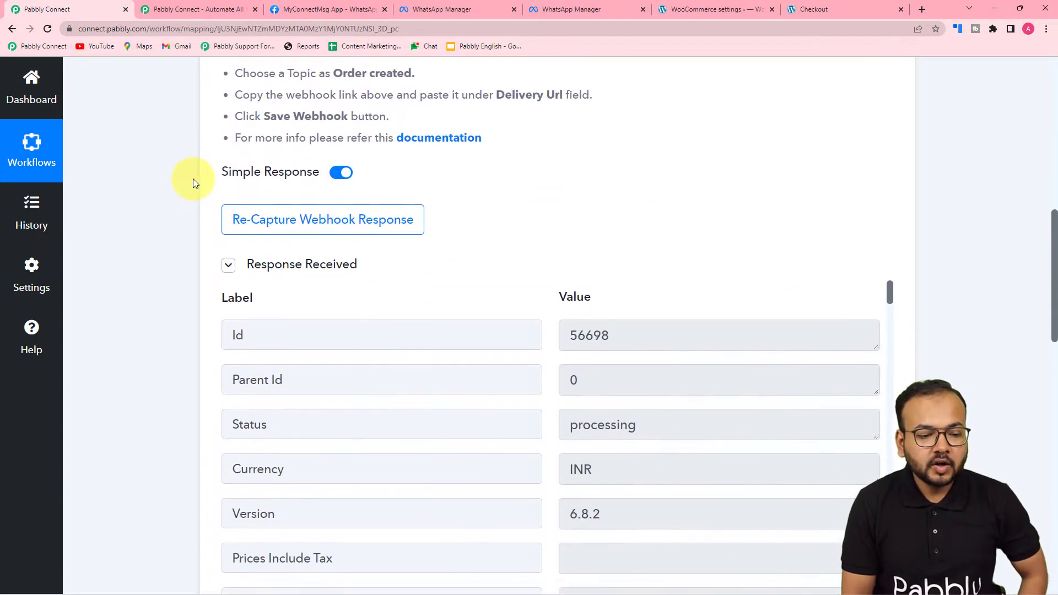
Step: Check the Id in the captured webhook response against the order number on the store's order confirmation page
{"action": "scroll", "coordinate": [192, 178], "scroll_direction": "down", "scroll_amount": 1}
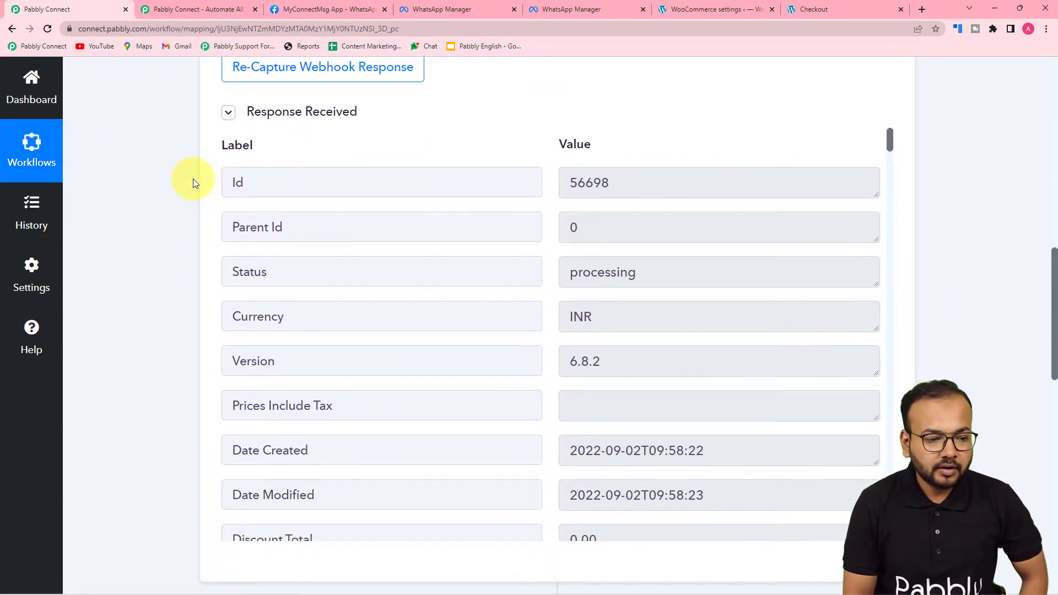
{"action": "scroll", "coordinate": [192, 179], "scroll_direction": "down", "scroll_amount": 1}
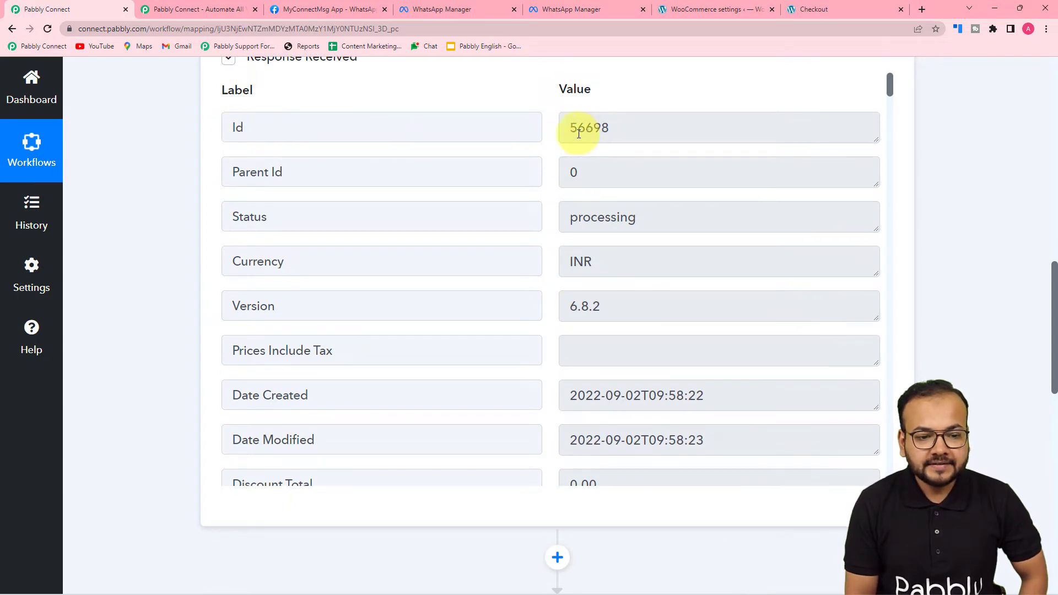
{"action": "left_click", "coordinate": [813, 9]}
{"action": "scroll", "coordinate": [264, 241], "scroll_direction": "up", "scroll_amount": 8}
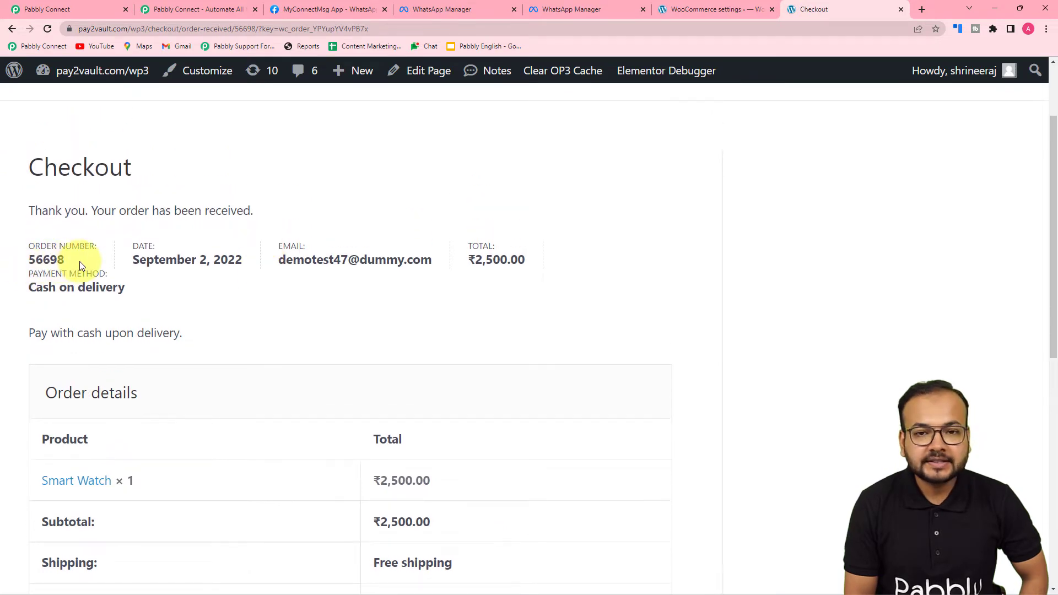
{"action": "left_click", "coordinate": [27, 6]}
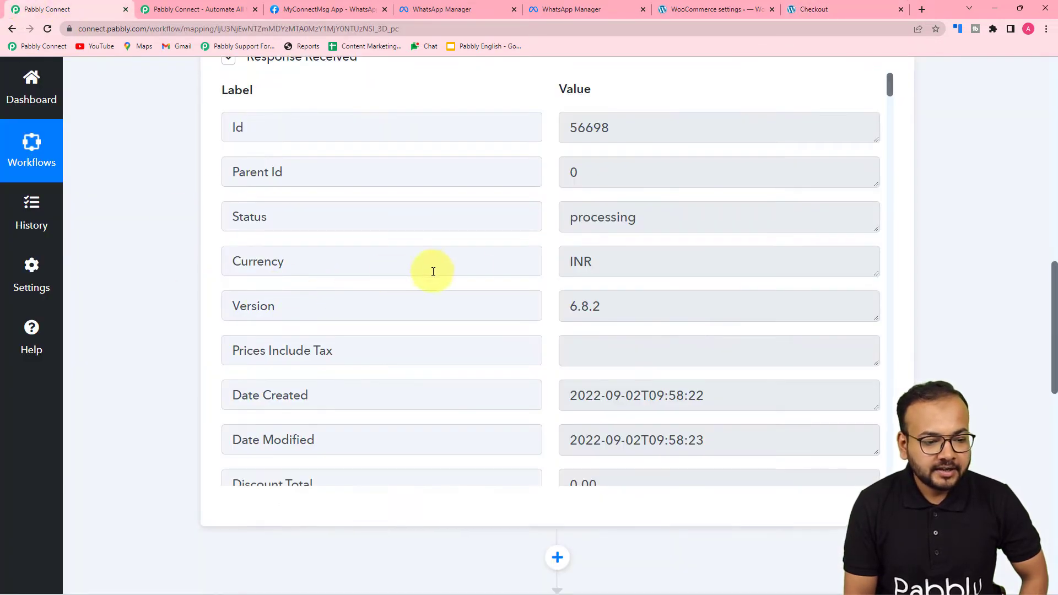
Step: Examine the rest of the captured response: order total, billing and shipping details, payment method and meta data fields
{"action": "scroll", "coordinate": [380, 261], "scroll_direction": "down", "scroll_amount": 1}
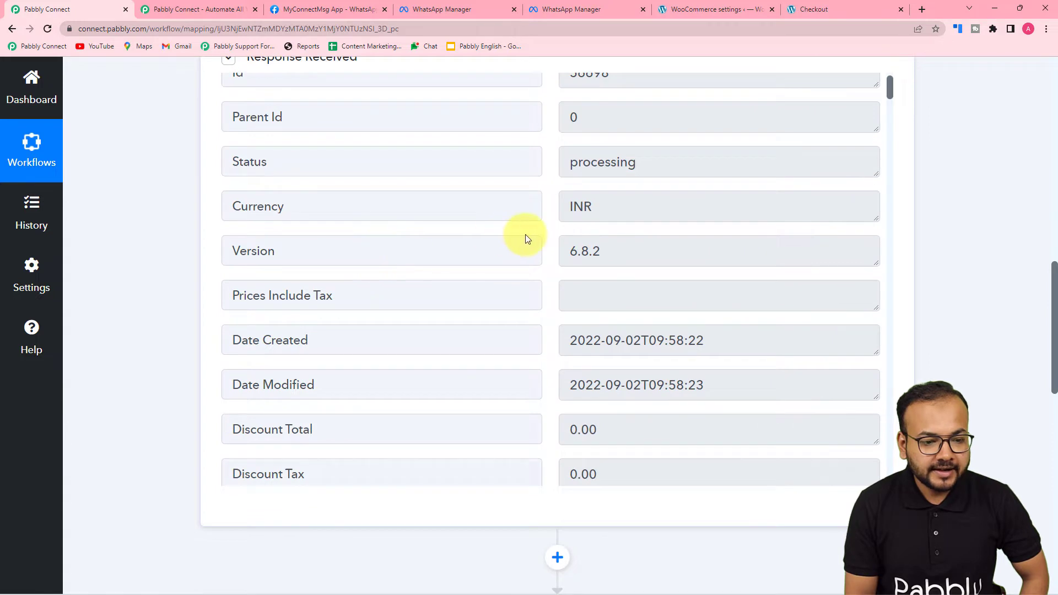
{"action": "scroll", "coordinate": [307, 240], "scroll_direction": "down", "scroll_amount": 4}
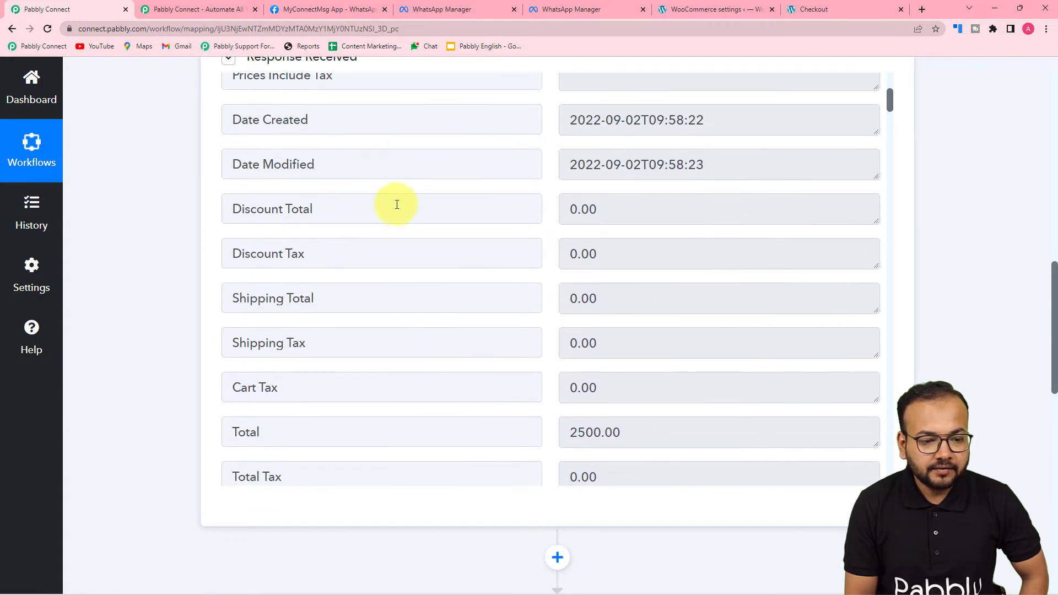
{"action": "scroll", "coordinate": [393, 206], "scroll_direction": "down", "scroll_amount": 3}
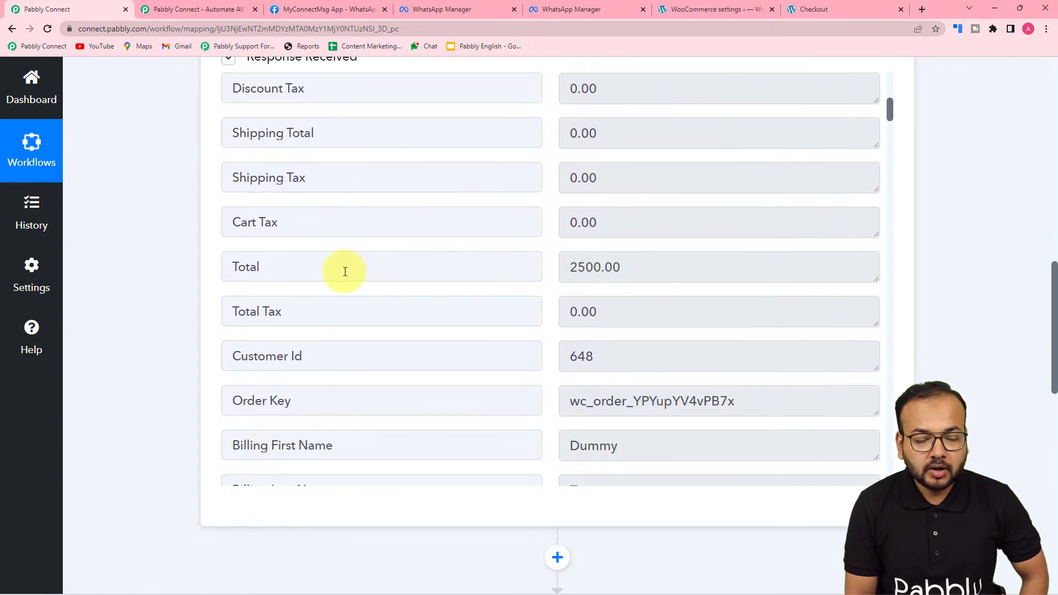
{"action": "scroll", "coordinate": [345, 269], "scroll_direction": "down", "scroll_amount": 5}
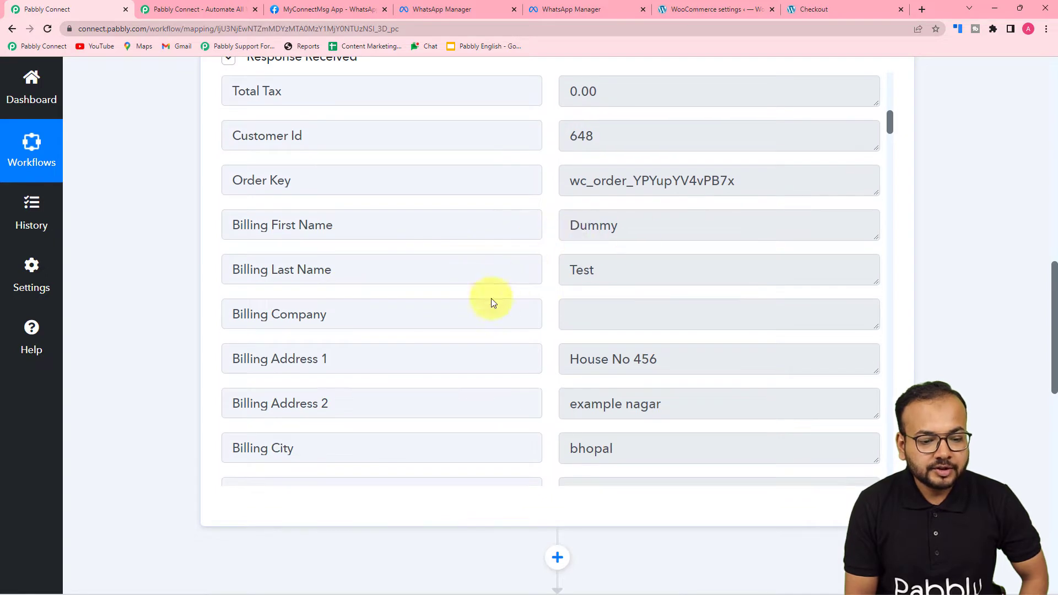
{"action": "scroll", "coordinate": [359, 322], "scroll_direction": "down", "scroll_amount": 9}
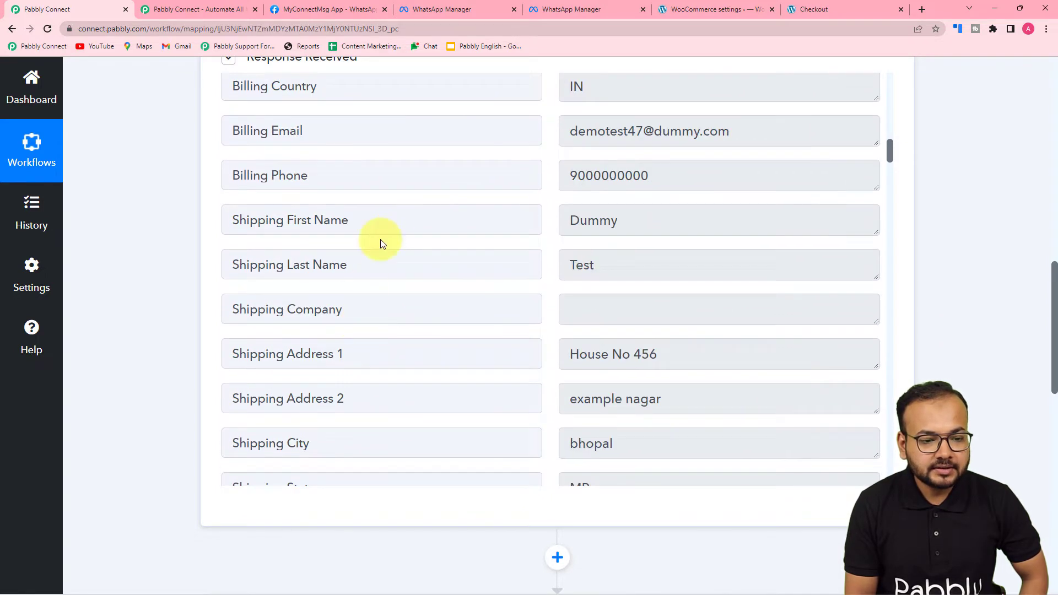
{"action": "scroll", "coordinate": [278, 224], "scroll_direction": "down", "scroll_amount": 6}
{"action": "scroll", "coordinate": [283, 225], "scroll_direction": "down", "scroll_amount": 10}
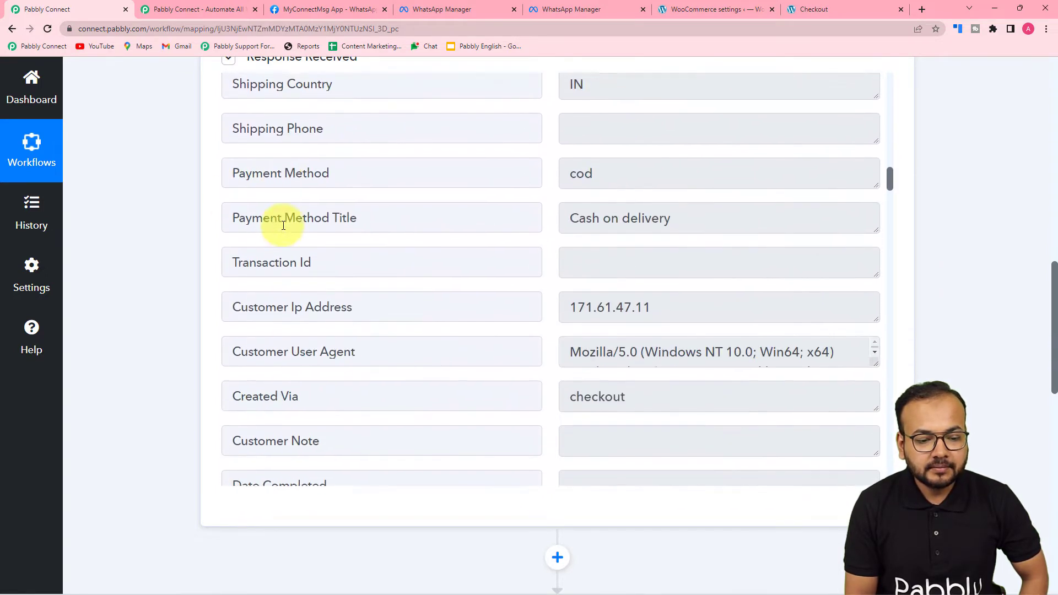
{"action": "scroll", "coordinate": [284, 225], "scroll_direction": "down", "scroll_amount": 6}
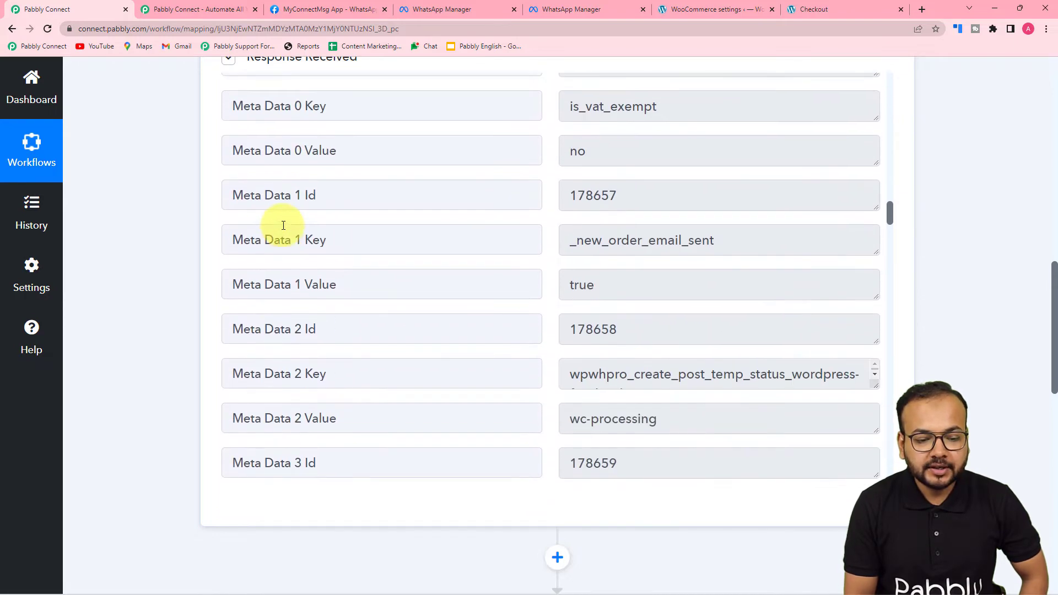
{"action": "scroll", "coordinate": [283, 226], "scroll_direction": "down", "scroll_amount": 10}
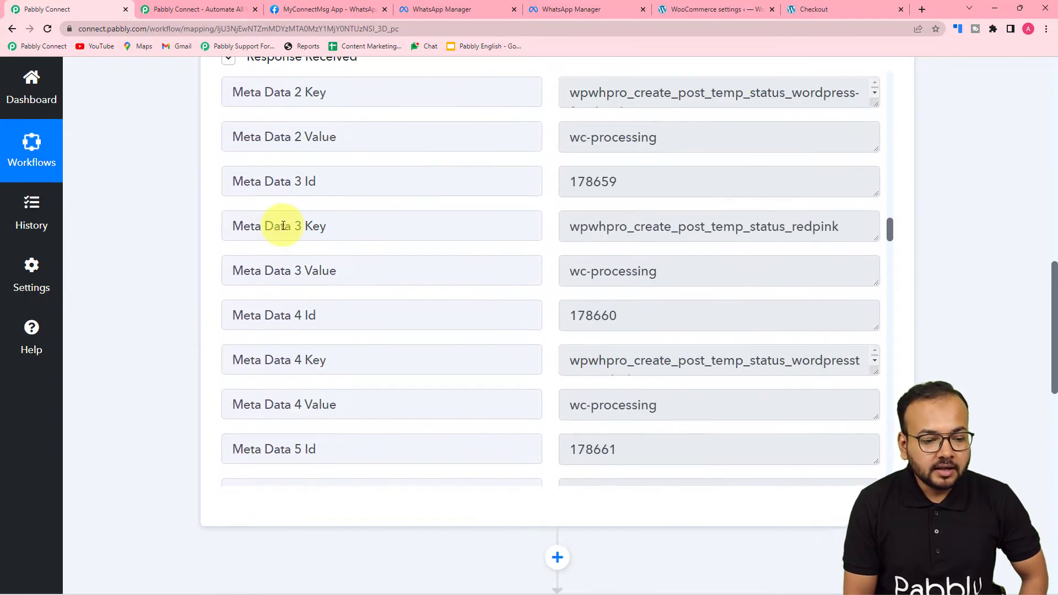
{"action": "scroll", "coordinate": [278, 245], "scroll_direction": "down", "scroll_amount": 12}
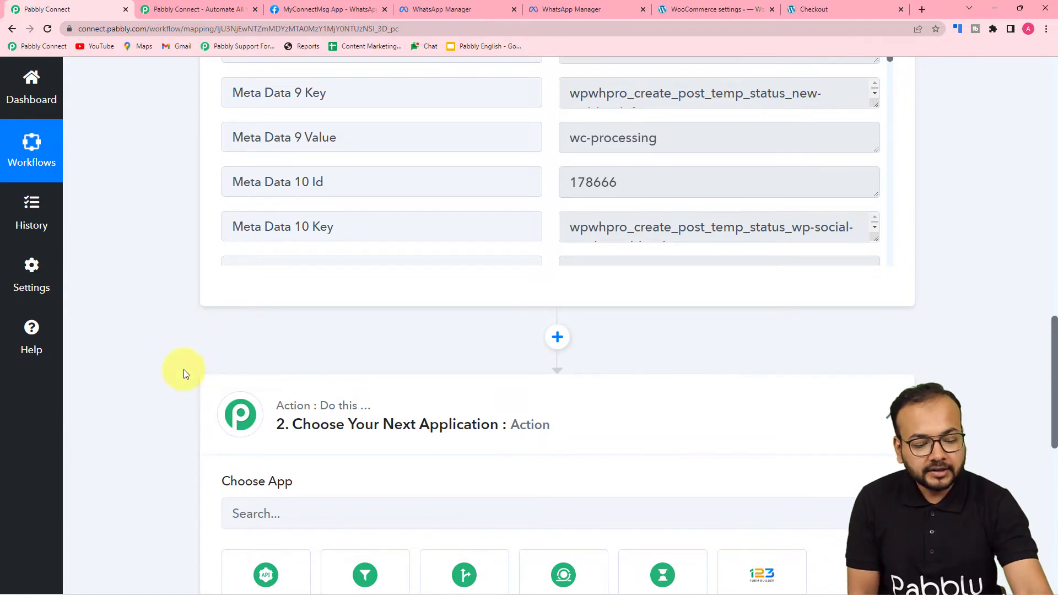
Step: Set the workflow's action step to WhatsApp Cloud API with the Send Template Message event
{"action": "scroll", "coordinate": [184, 369], "scroll_direction": "down", "scroll_amount": 3}
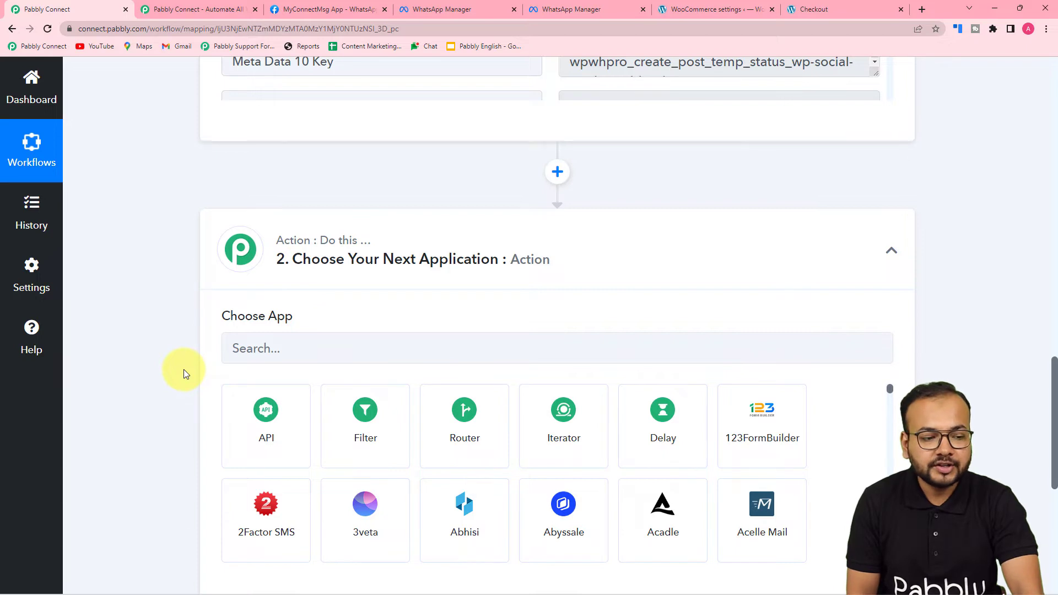
{"action": "scroll", "coordinate": [173, 353], "scroll_direction": "down", "scroll_amount": 1}
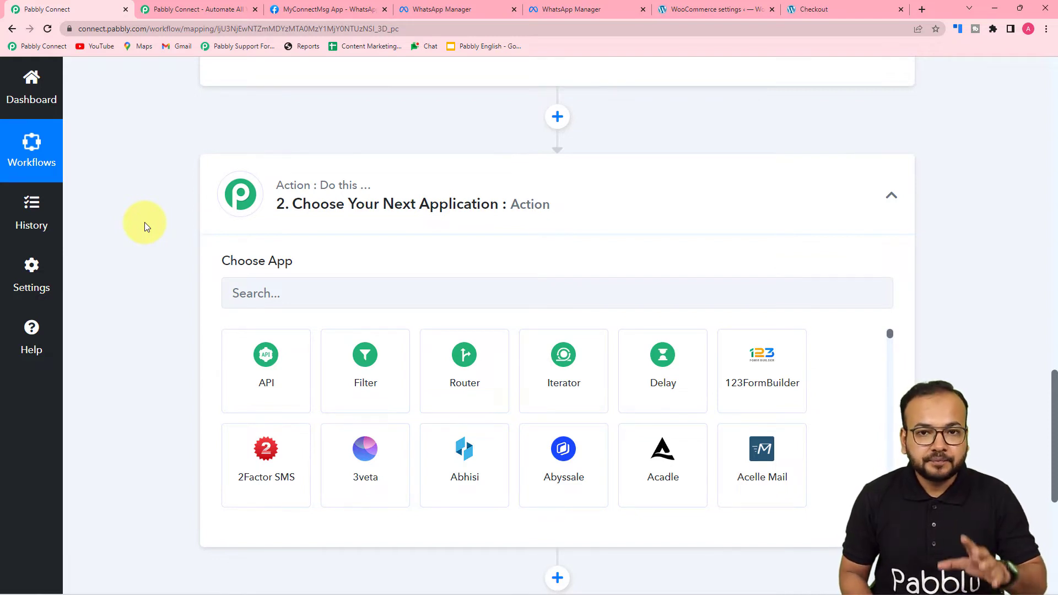
{"action": "scroll", "coordinate": [264, 292], "scroll_direction": "down", "scroll_amount": 1}
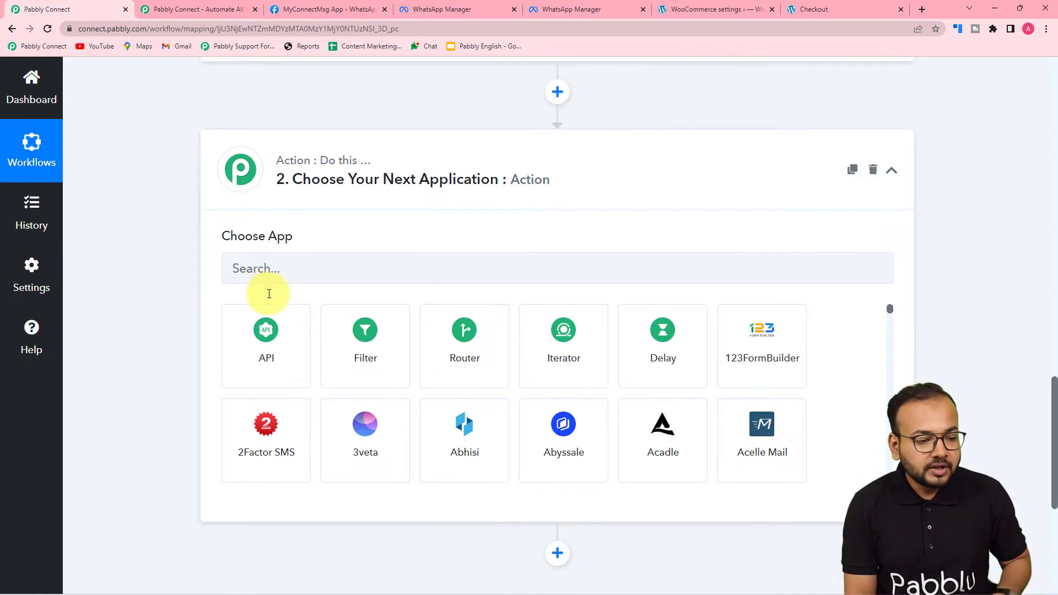
{"action": "left_click", "coordinate": [281, 236]}
{"action": "type", "text": "what"}
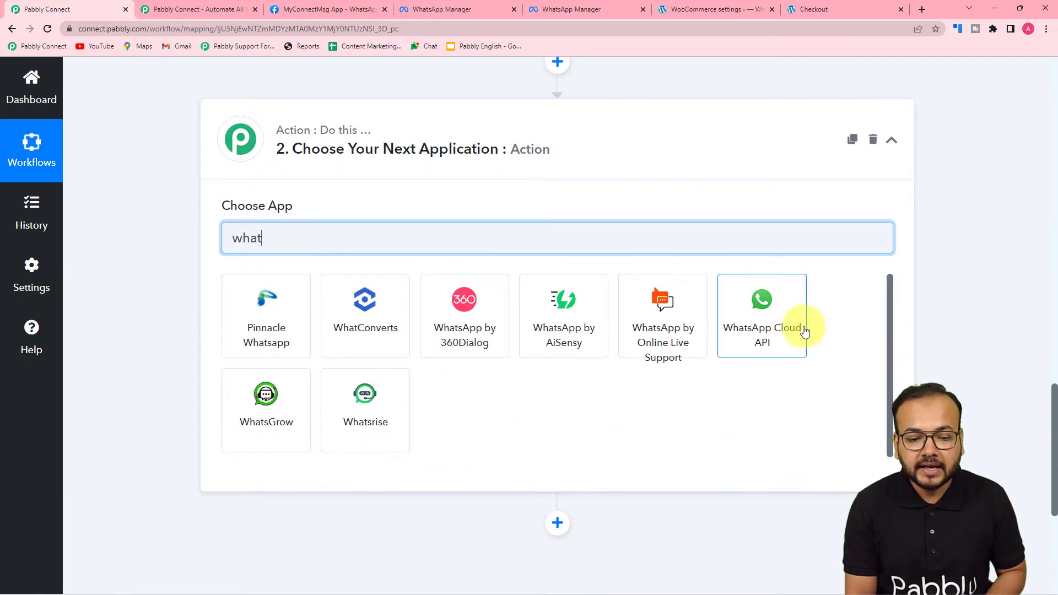
{"action": "left_click", "coordinate": [767, 337]}
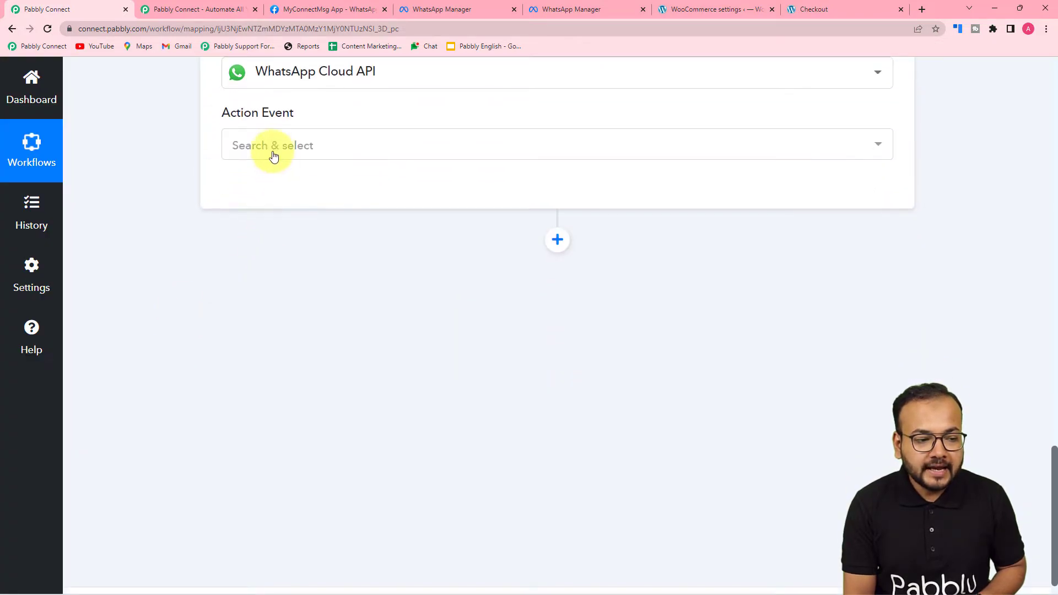
{"action": "left_click", "coordinate": [272, 147]}
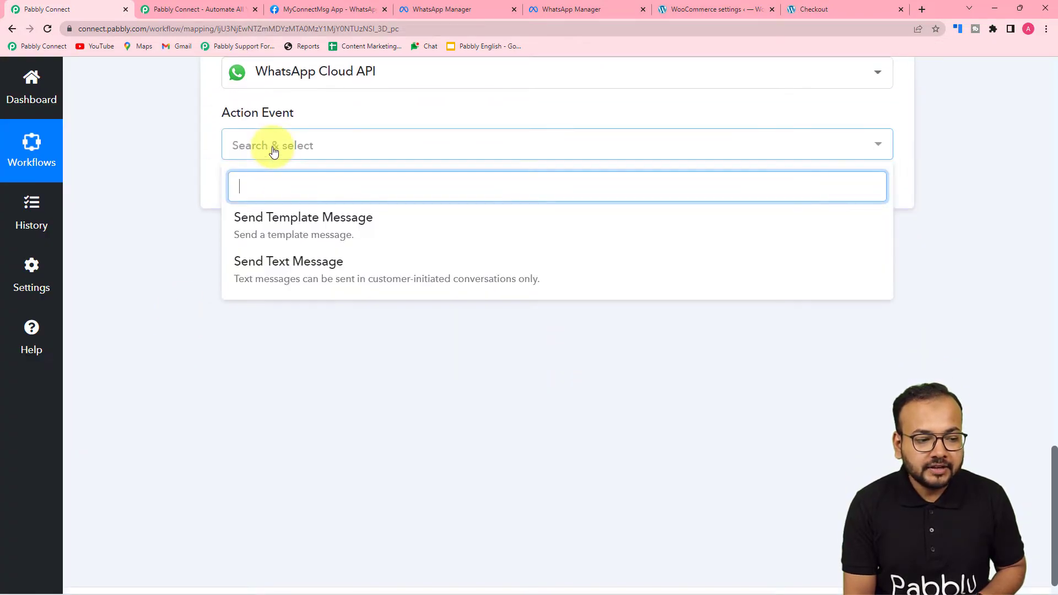
{"action": "left_click", "coordinate": [246, 227]}
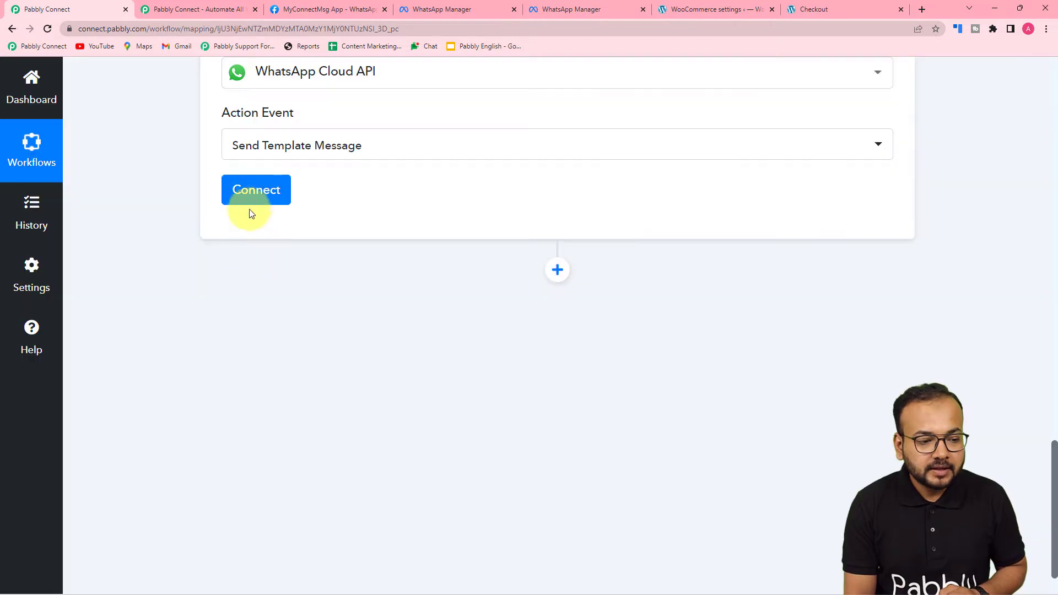
Step: Start adding a new WhatsApp Cloud API connection and review the token, Phone Number ID and WhatsApp Business Account ID fields
{"action": "left_click", "coordinate": [247, 197]}
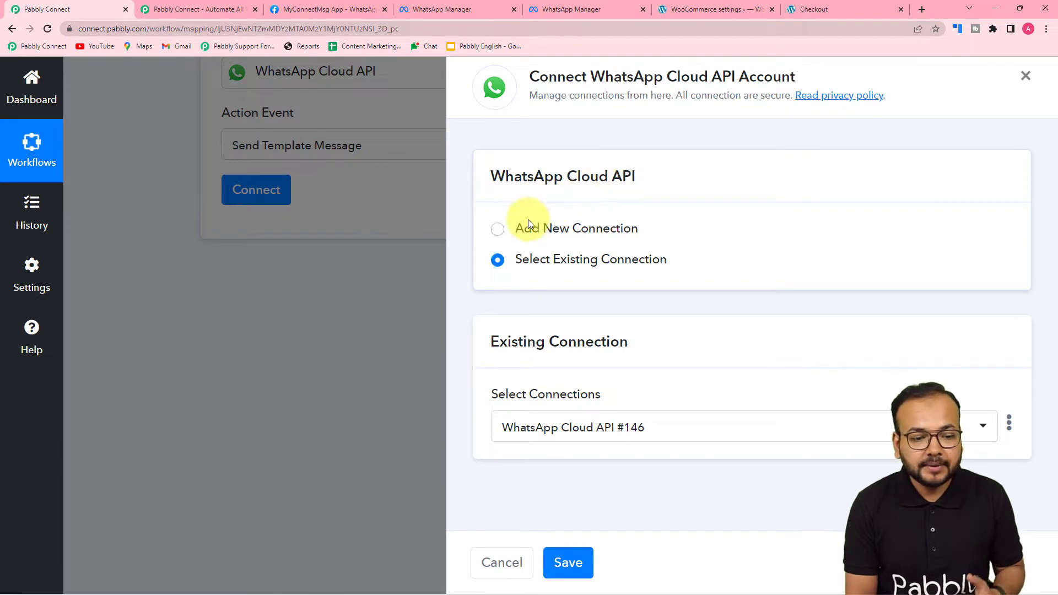
{"action": "left_click", "coordinate": [499, 229]}
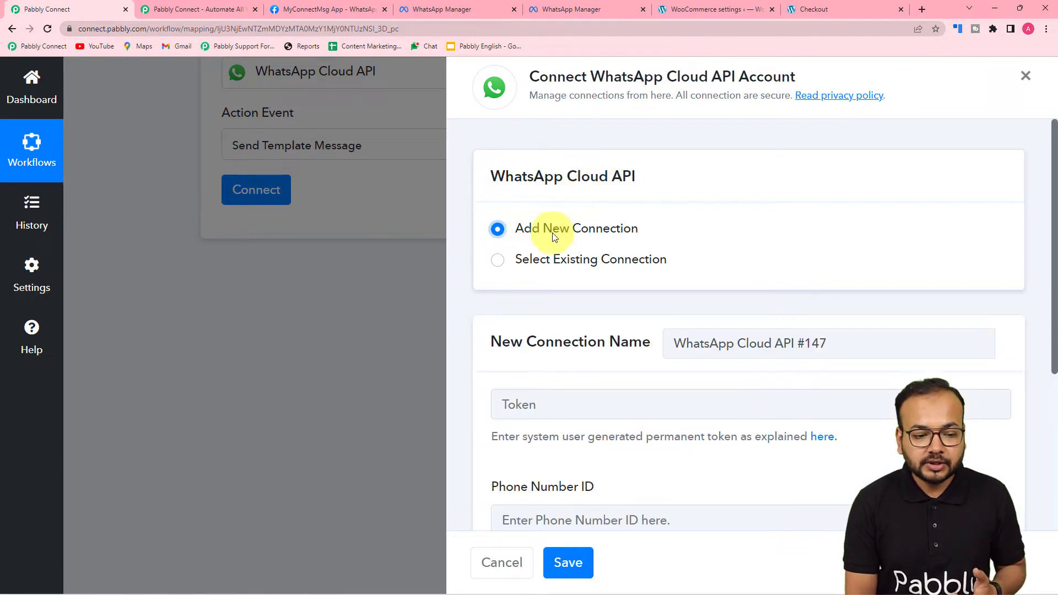
{"action": "scroll", "coordinate": [552, 232], "scroll_direction": "down", "scroll_amount": 3}
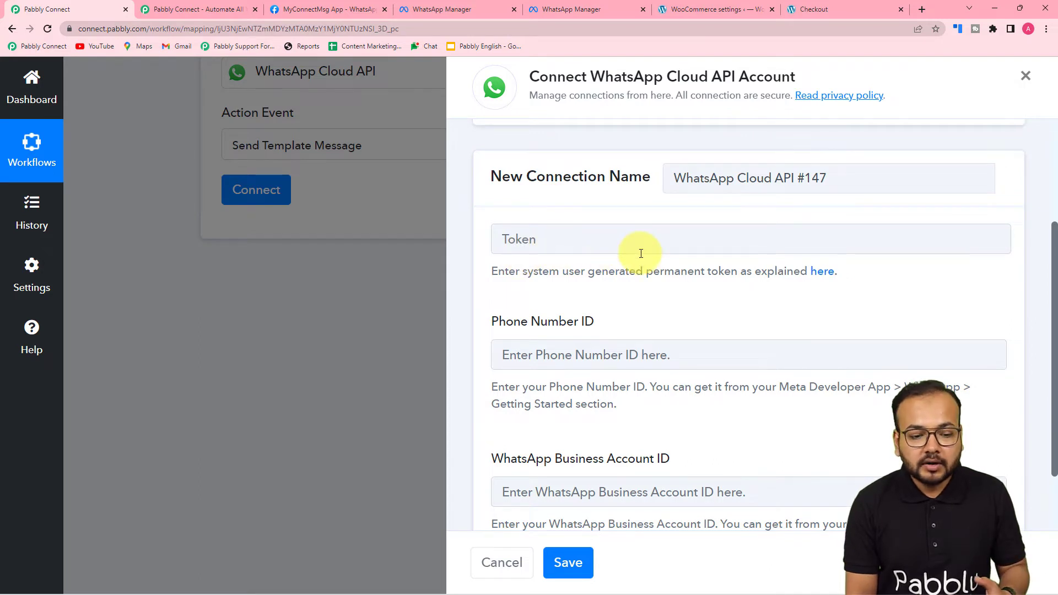
{"action": "scroll", "coordinate": [633, 248], "scroll_direction": "down", "scroll_amount": 2}
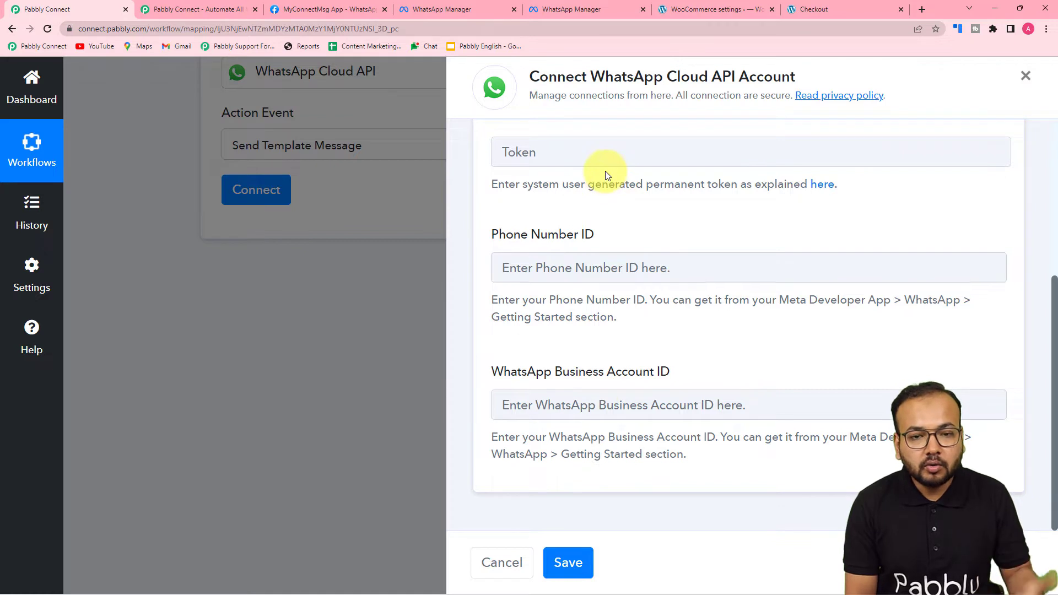
Step: Open the linked Pabbly forum thread on WhatsApp Cloud API and examine its setup, permanent token and webhook instructions
{"action": "left_click", "coordinate": [821, 185]}
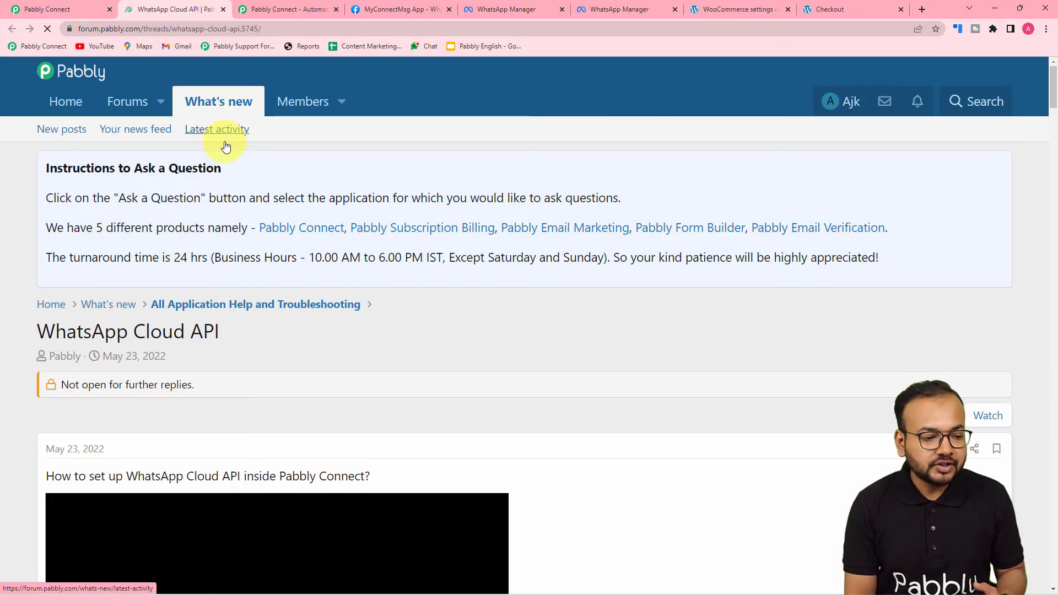
{"action": "scroll", "coordinate": [226, 146], "scroll_direction": "down", "scroll_amount": 5}
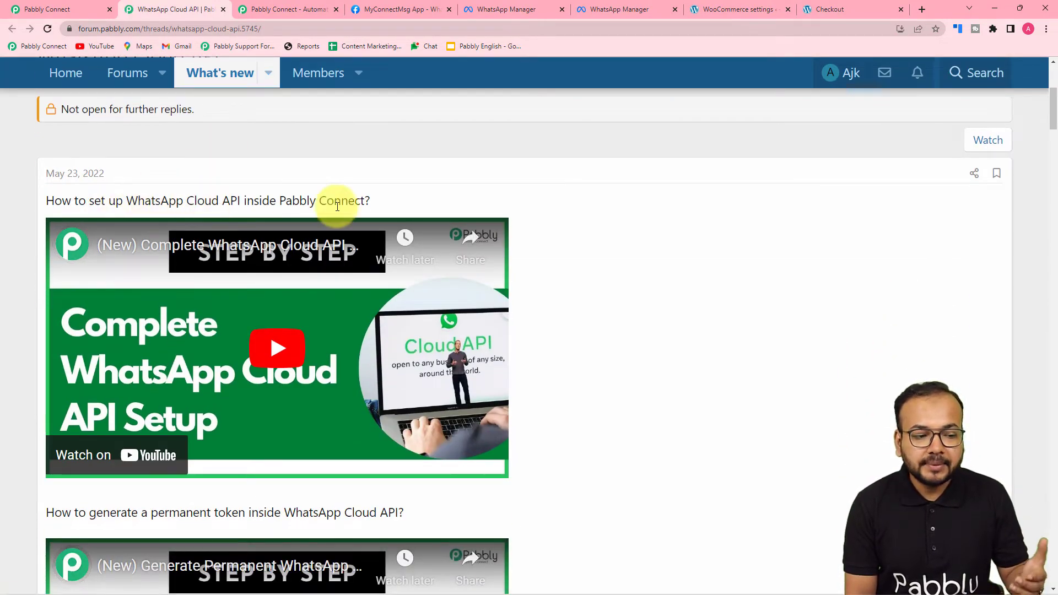
{"action": "scroll", "coordinate": [337, 206], "scroll_direction": "down", "scroll_amount": 5}
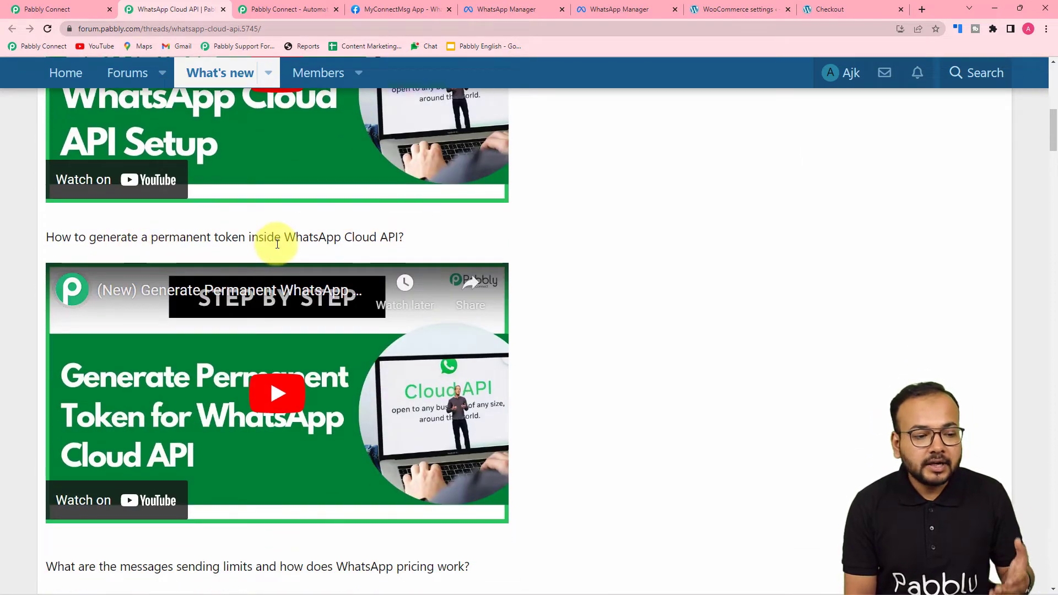
{"action": "scroll", "coordinate": [297, 246], "scroll_direction": "down", "scroll_amount": 6}
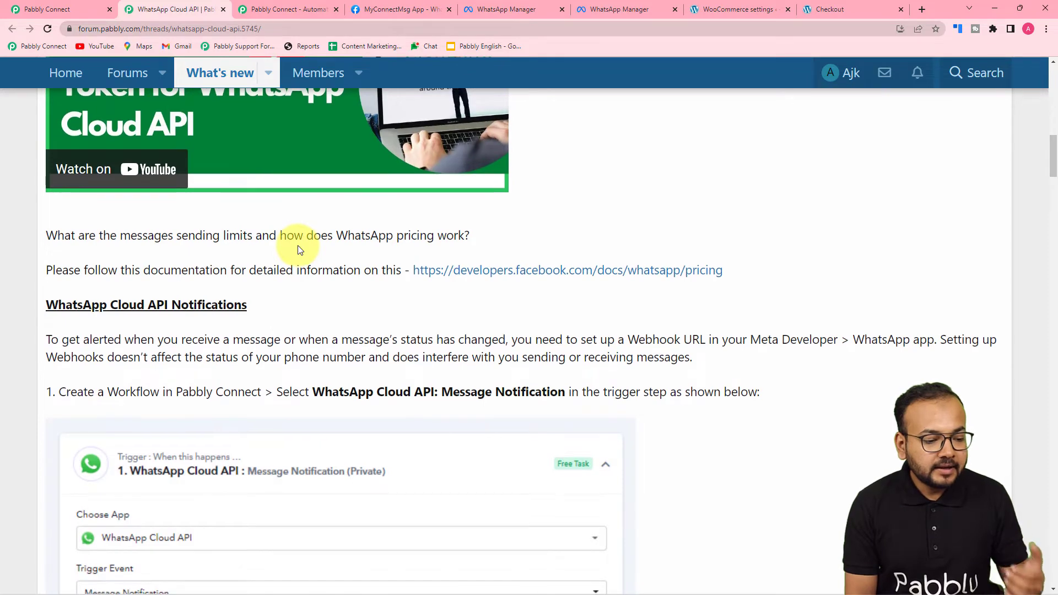
{"action": "scroll", "coordinate": [297, 250], "scroll_direction": "down", "scroll_amount": 3}
{"action": "scroll", "coordinate": [298, 249], "scroll_direction": "down", "scroll_amount": 2}
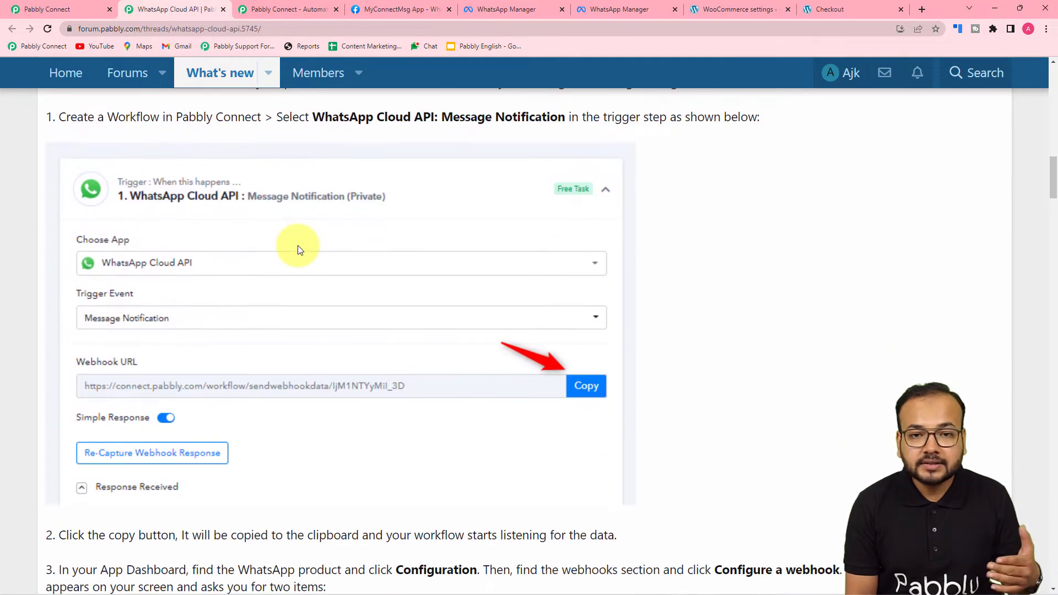
{"action": "scroll", "coordinate": [297, 250], "scroll_direction": "down", "scroll_amount": 4}
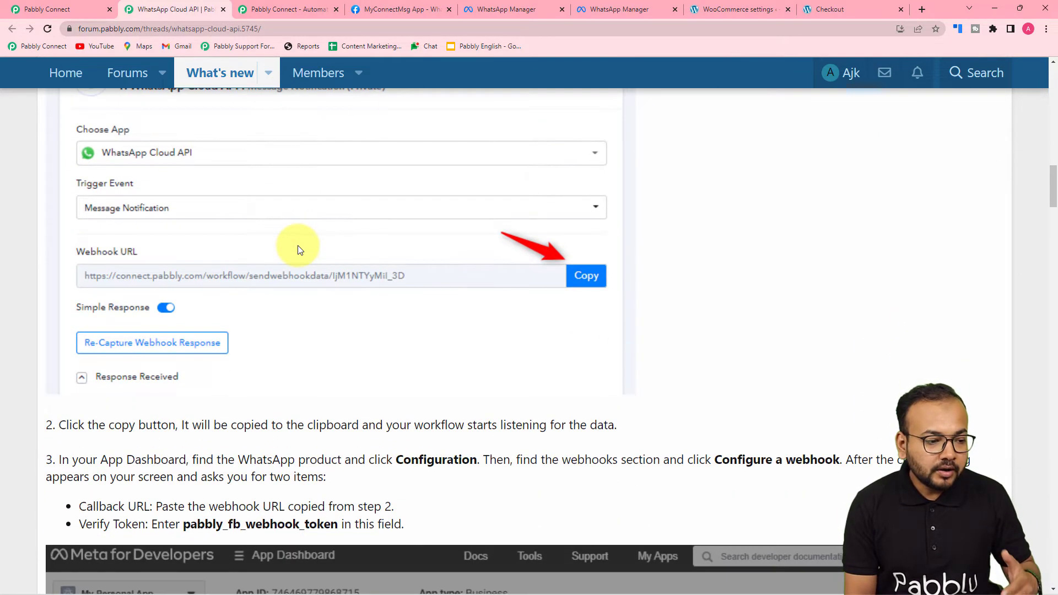
{"action": "scroll", "coordinate": [297, 246], "scroll_direction": "down", "scroll_amount": 7}
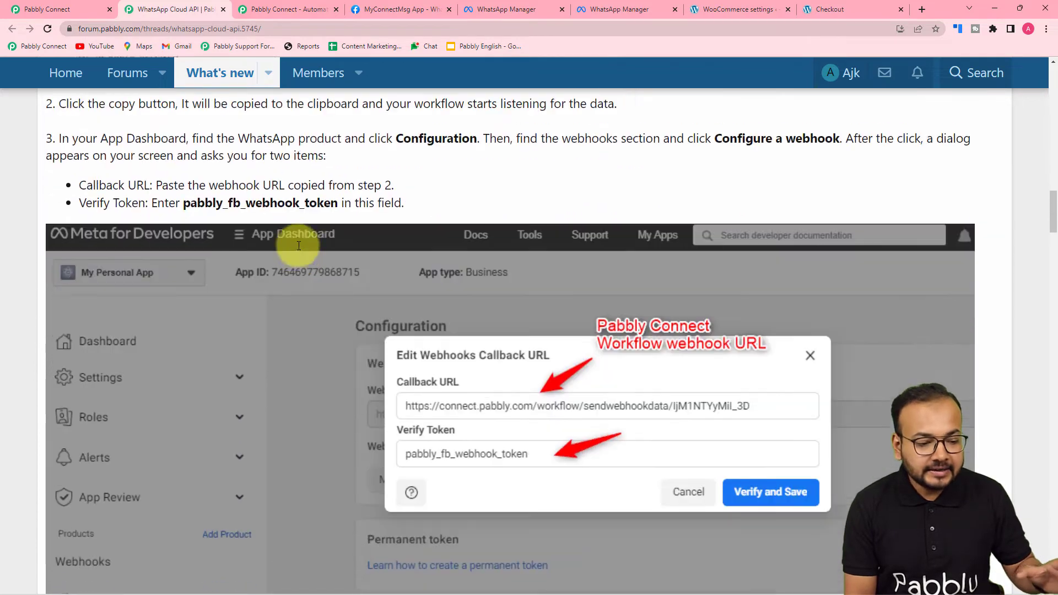
{"action": "scroll", "coordinate": [112, 299], "scroll_direction": "down", "scroll_amount": 7}
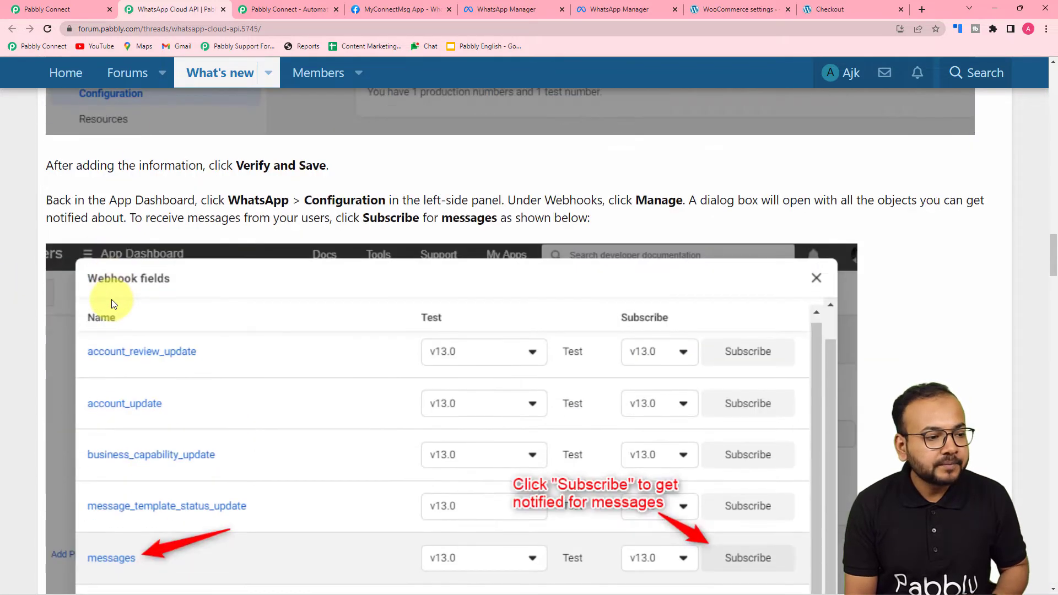
{"action": "scroll", "coordinate": [149, 154], "scroll_direction": "down", "scroll_amount": 4}
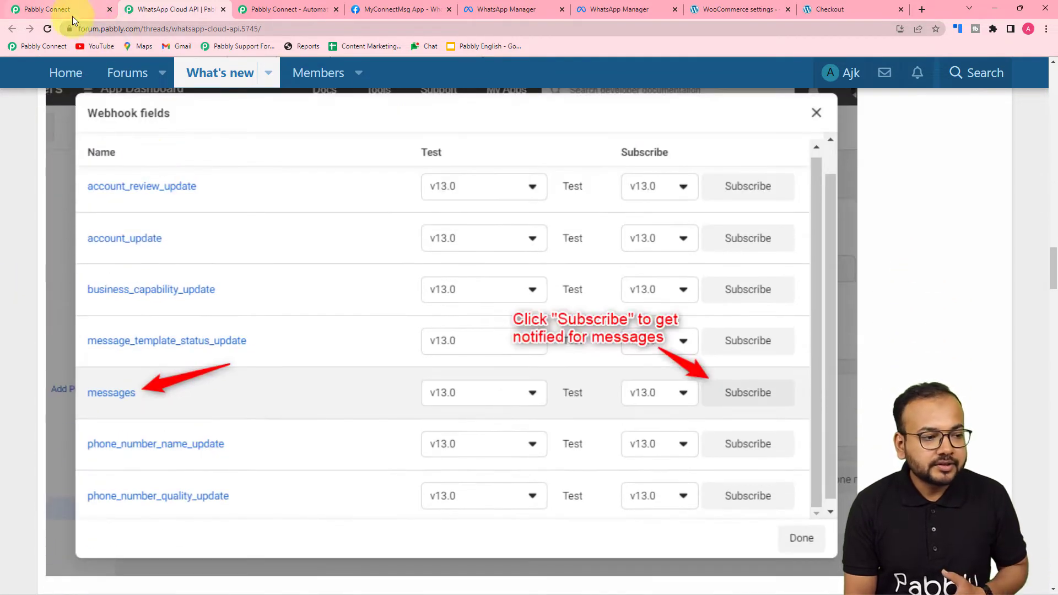
Step: Examine the temporary access token and ID fields on the Meta app's WhatsApp Getting Started page
{"action": "left_click", "coordinate": [84, 8]}
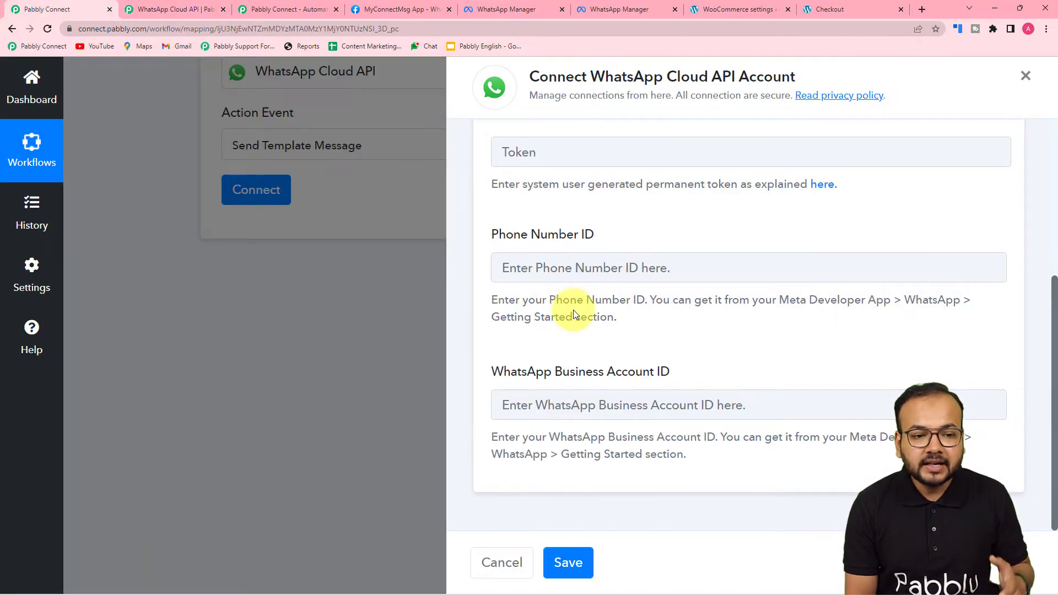
{"action": "left_click", "coordinate": [406, 5]}
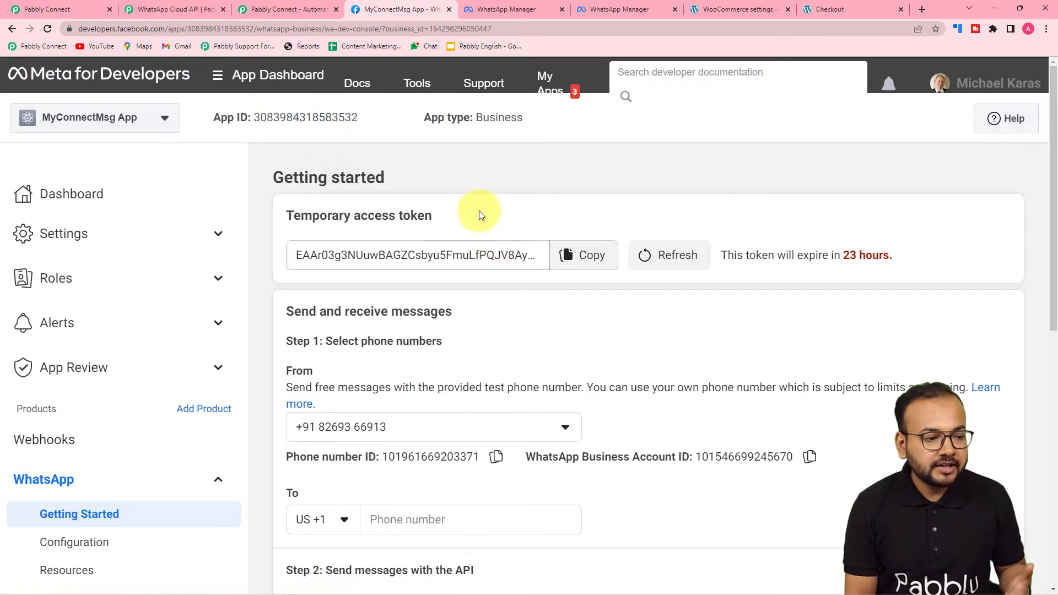
{"action": "scroll", "coordinate": [462, 199], "scroll_direction": "down", "scroll_amount": 1}
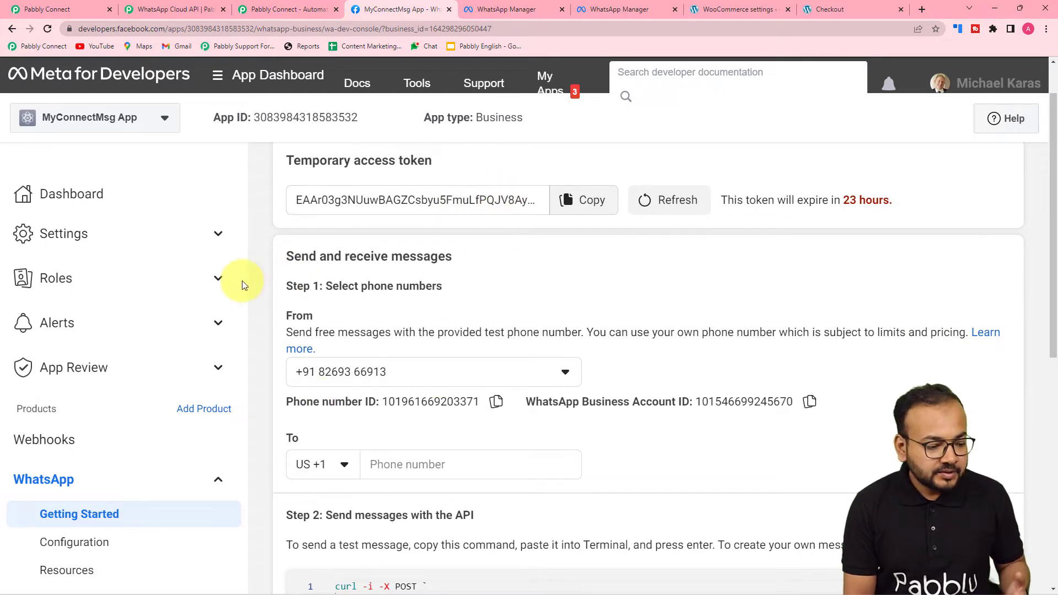
{"action": "scroll", "coordinate": [365, 267], "scroll_direction": "up", "scroll_amount": 1}
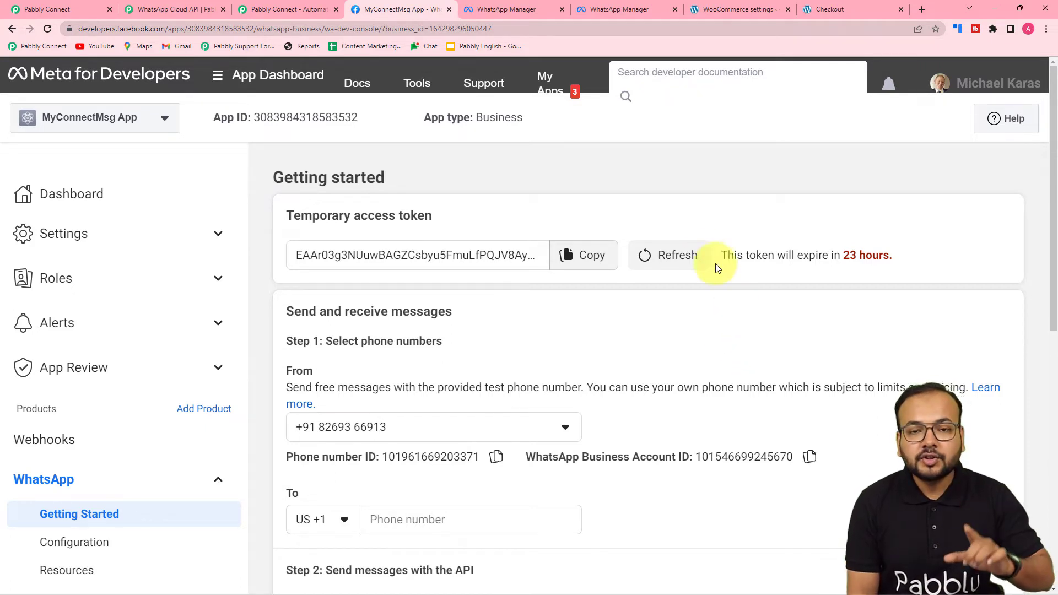
Step: Review the Pabbly forum thread's videos on WhatsApp Cloud API setup and generating a permanent token, returning to the Meta app page
{"action": "left_click", "coordinate": [181, 10]}
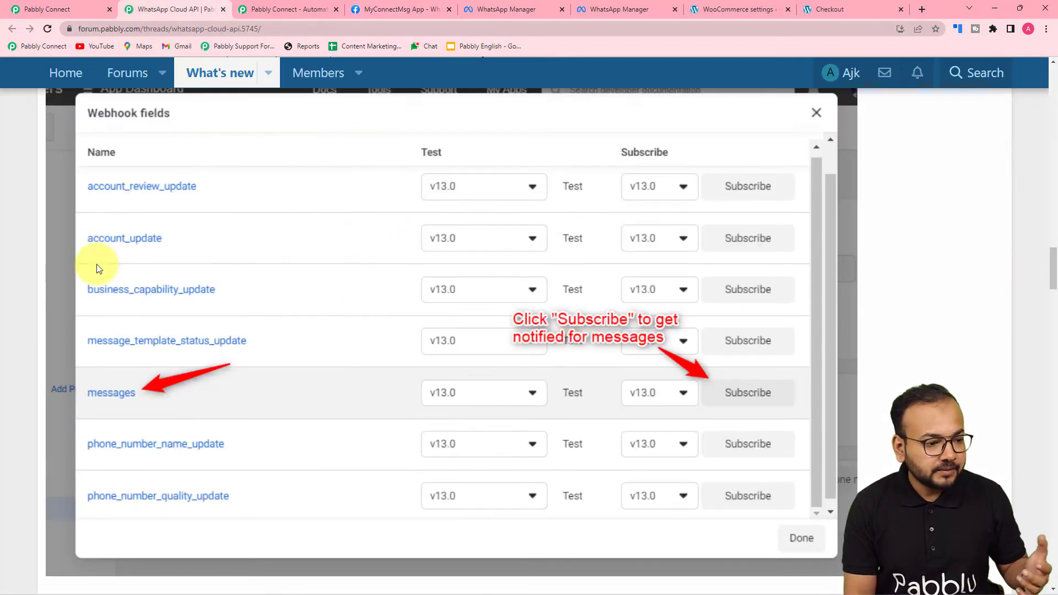
{"action": "scroll", "coordinate": [91, 338], "scroll_direction": "down", "scroll_amount": 15}
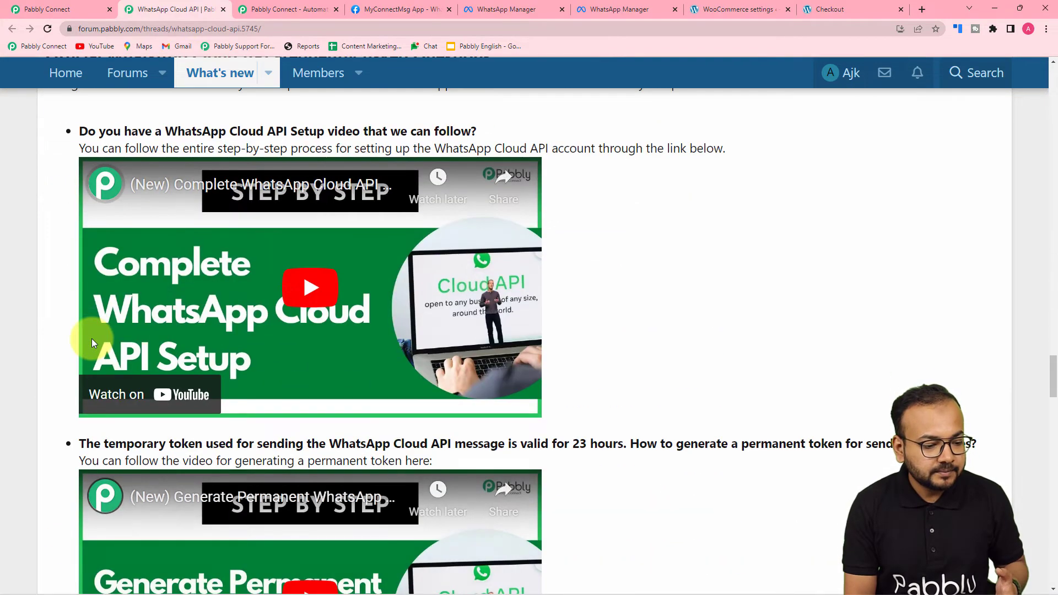
{"action": "scroll", "coordinate": [91, 338], "scroll_direction": "down", "scroll_amount": 5}
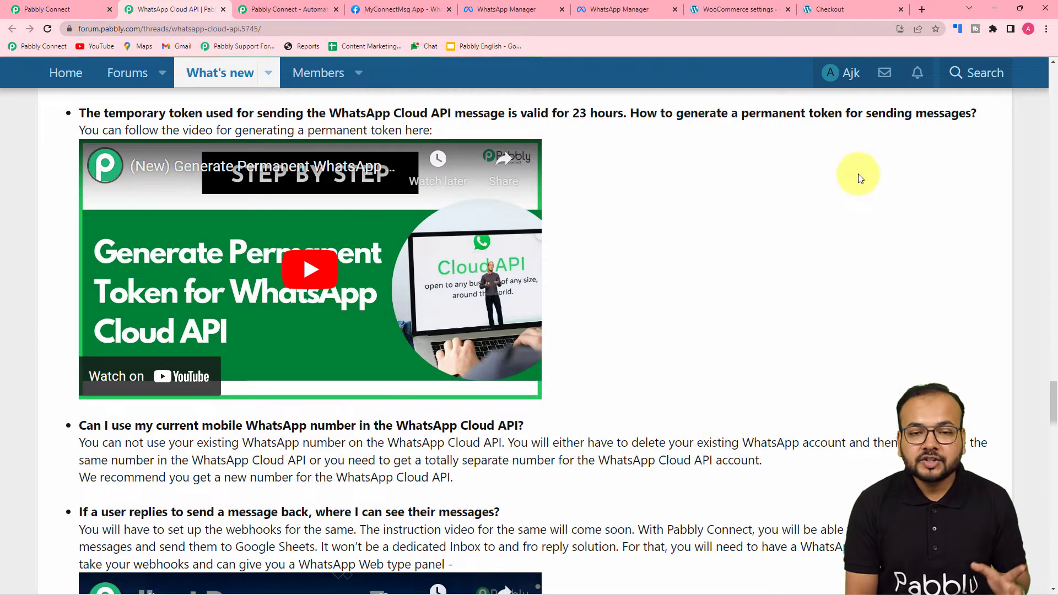
{"action": "left_click", "coordinate": [416, 8]}
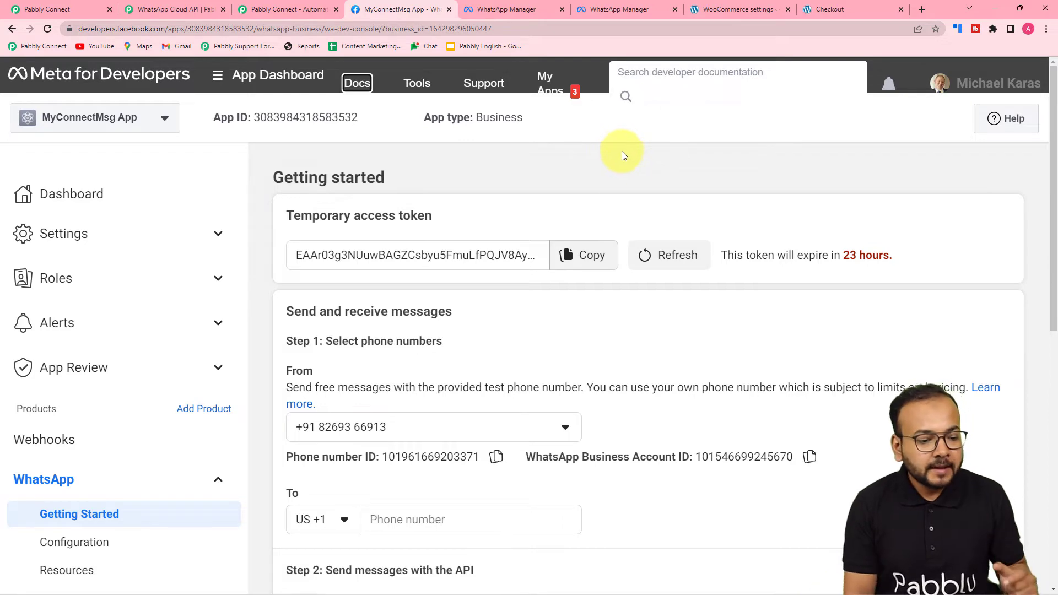
Step: Copy the Phone Number ID from the Meta app page into the new WhatsApp Cloud API connection in Pabbly Connect
{"action": "left_click", "coordinate": [81, 7]}
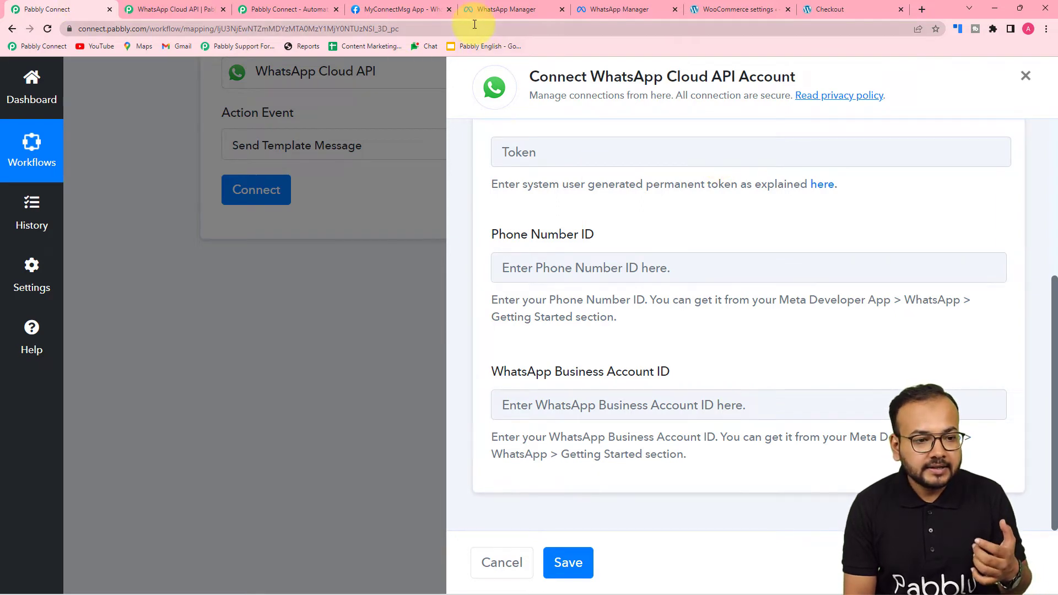
{"action": "left_click", "coordinate": [380, 9]}
{"action": "scroll", "coordinate": [393, 376], "scroll_direction": "down", "scroll_amount": 2}
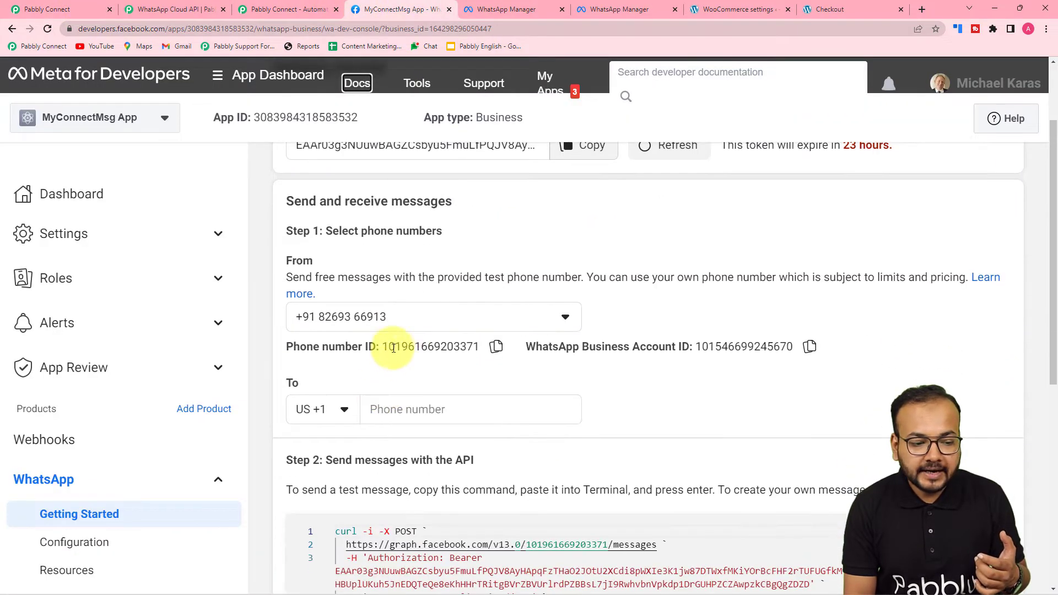
{"action": "left_click", "coordinate": [495, 345]}
{"action": "left_click", "coordinate": [81, 9]}
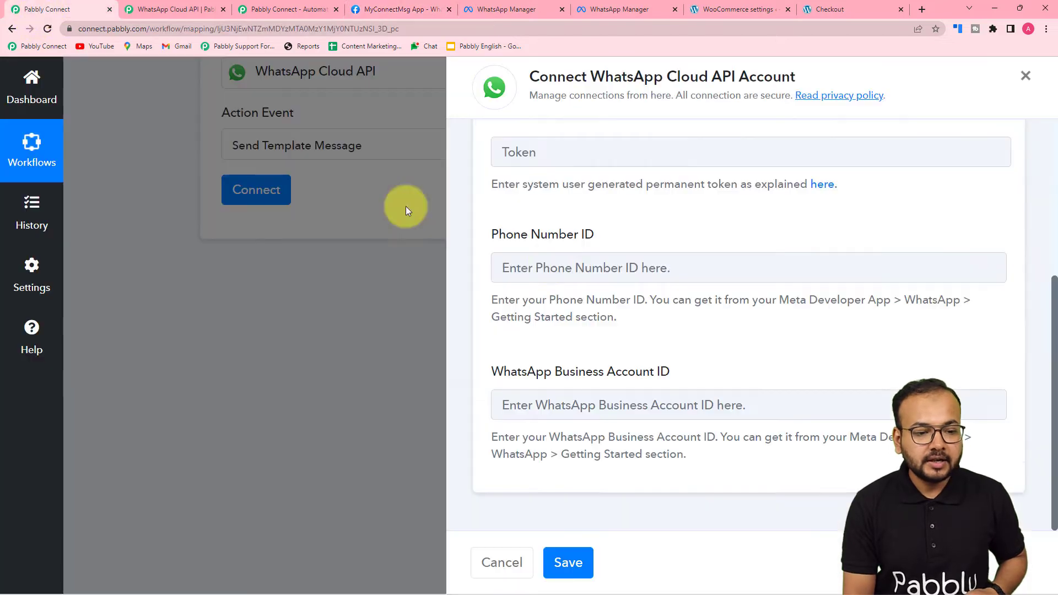
{"action": "right_click", "coordinate": [548, 268]}
{"action": "left_click", "coordinate": [572, 365]}
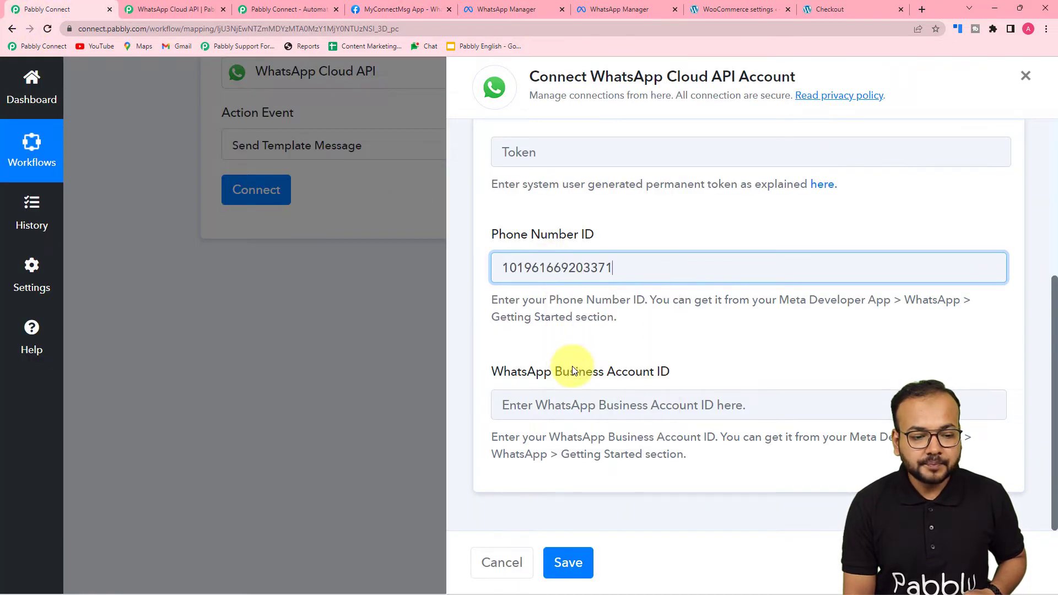
Step: Copy the WhatsApp Business Account ID from the Meta app page into the new connection's matching field in Pabbly Connect
{"action": "left_click", "coordinate": [411, 7]}
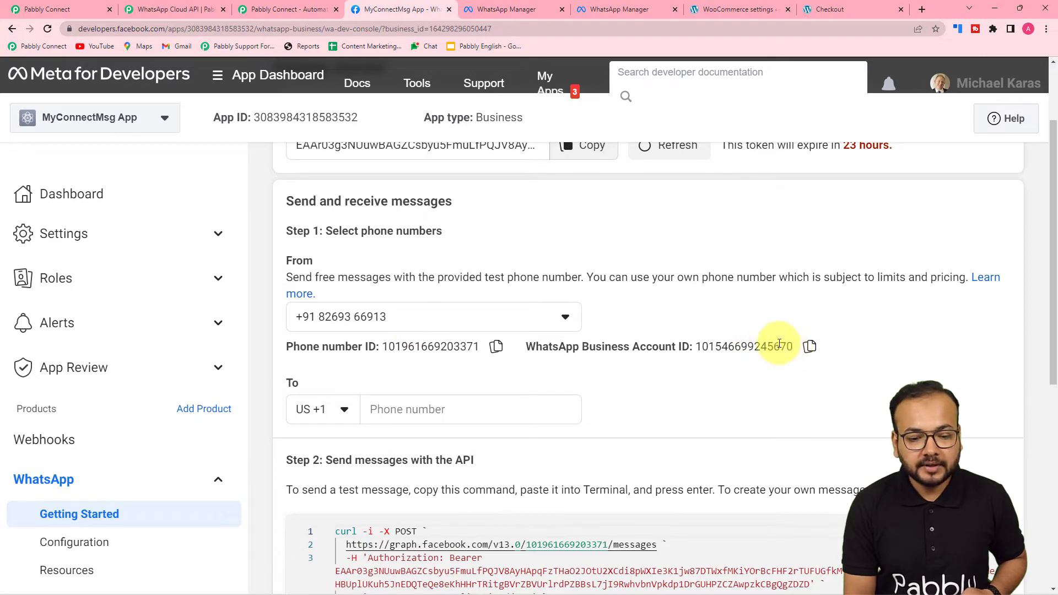
{"action": "left_click", "coordinate": [808, 346]}
{"action": "left_click", "coordinate": [55, 8]}
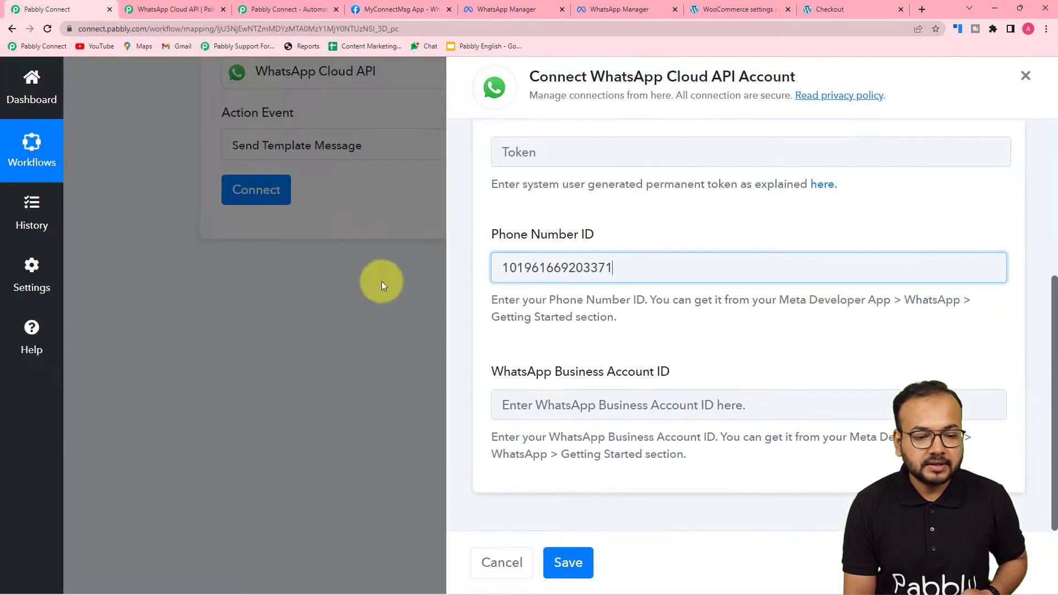
{"action": "right_click", "coordinate": [520, 397]}
{"action": "left_click", "coordinate": [556, 325]}
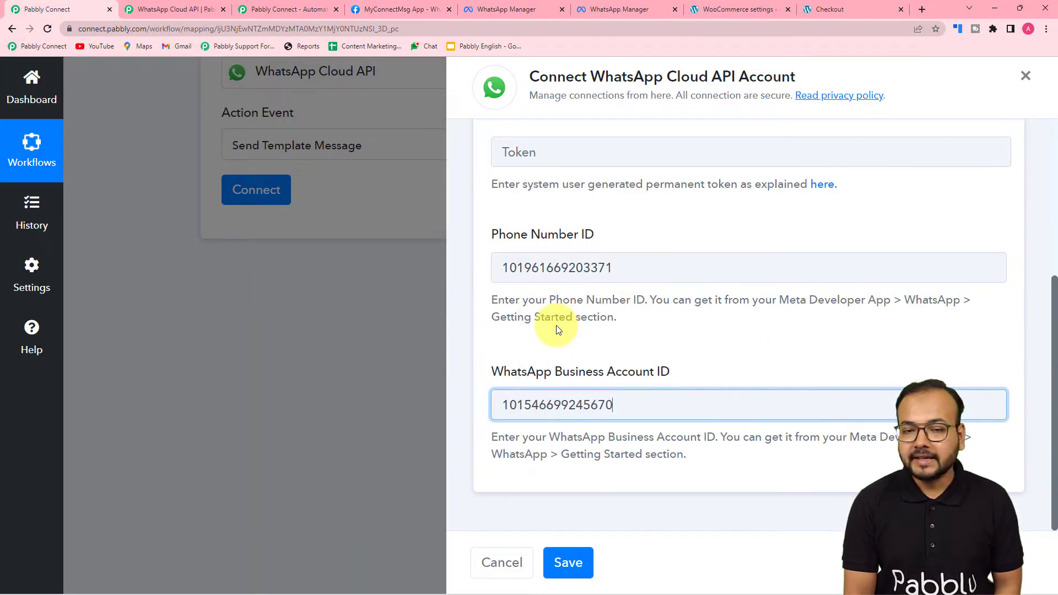
{"action": "left_click", "coordinate": [558, 339]}
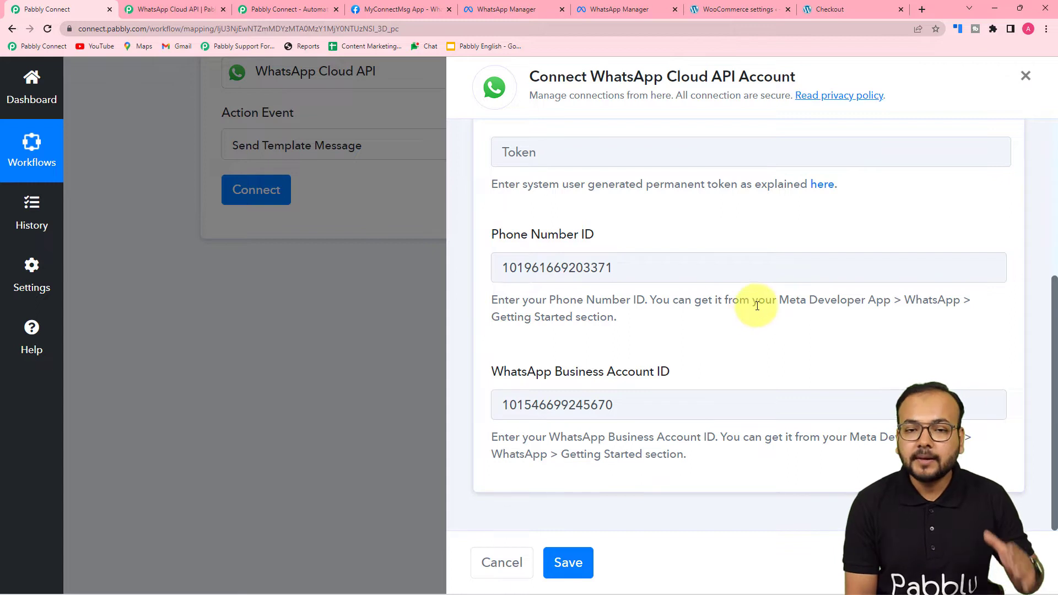
Step: Connect the action step using the existing connection WhatsApp Cloud API #146 instead of a new one, and save it
{"action": "scroll", "coordinate": [757, 305], "scroll_direction": "up", "scroll_amount": 3}
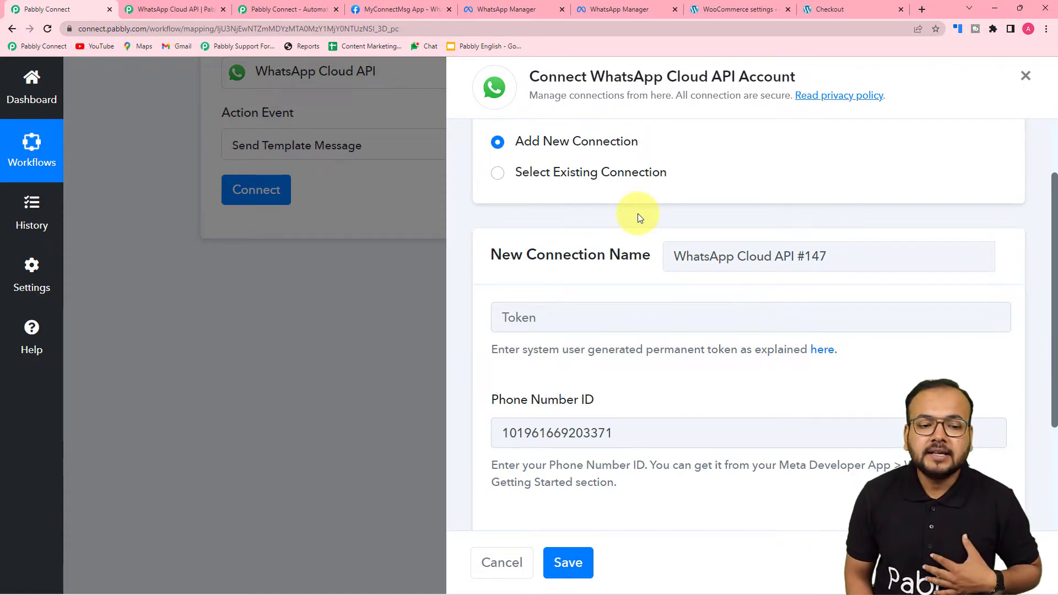
{"action": "left_click", "coordinate": [497, 172]}
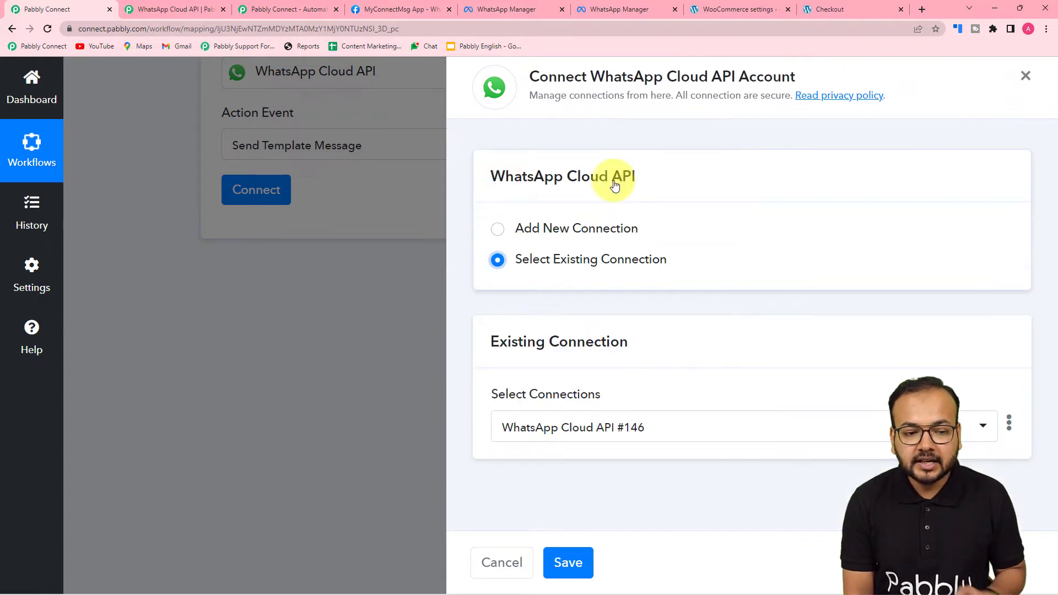
{"action": "left_click", "coordinate": [687, 439]}
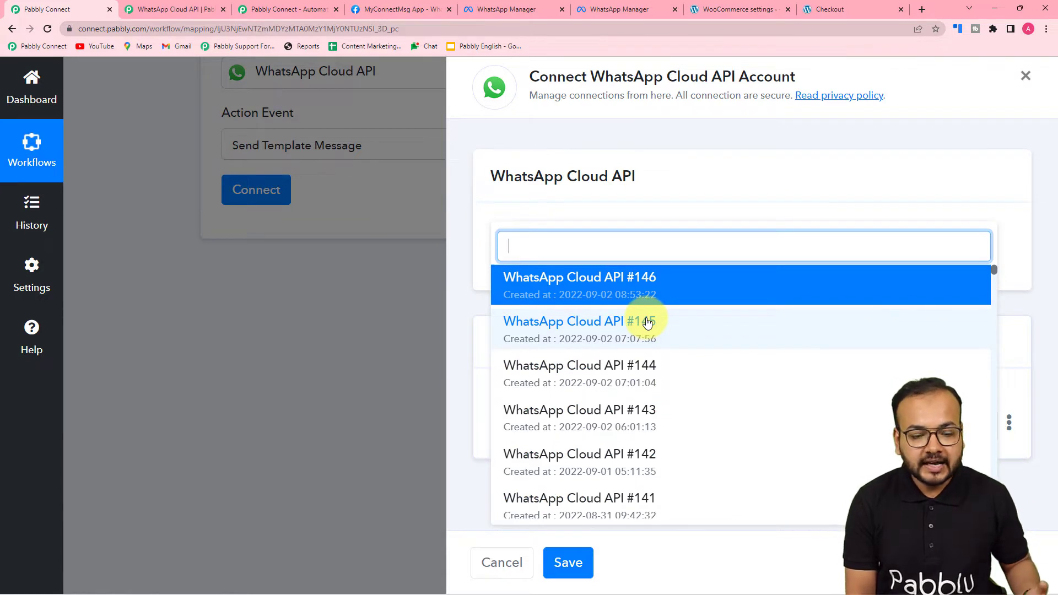
{"action": "left_click", "coordinate": [598, 282]}
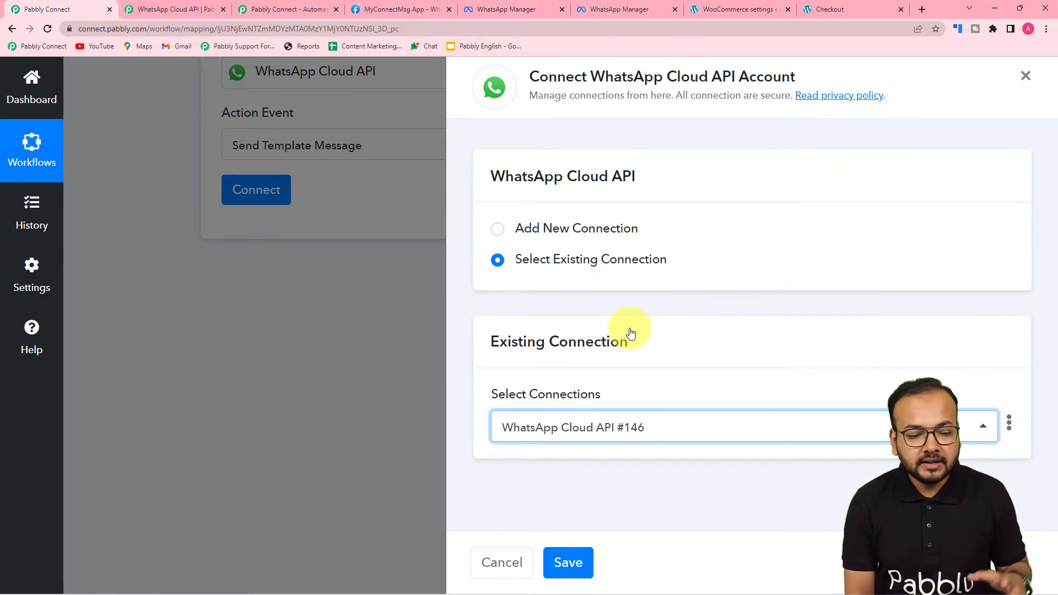
{"action": "left_click", "coordinate": [567, 561]}
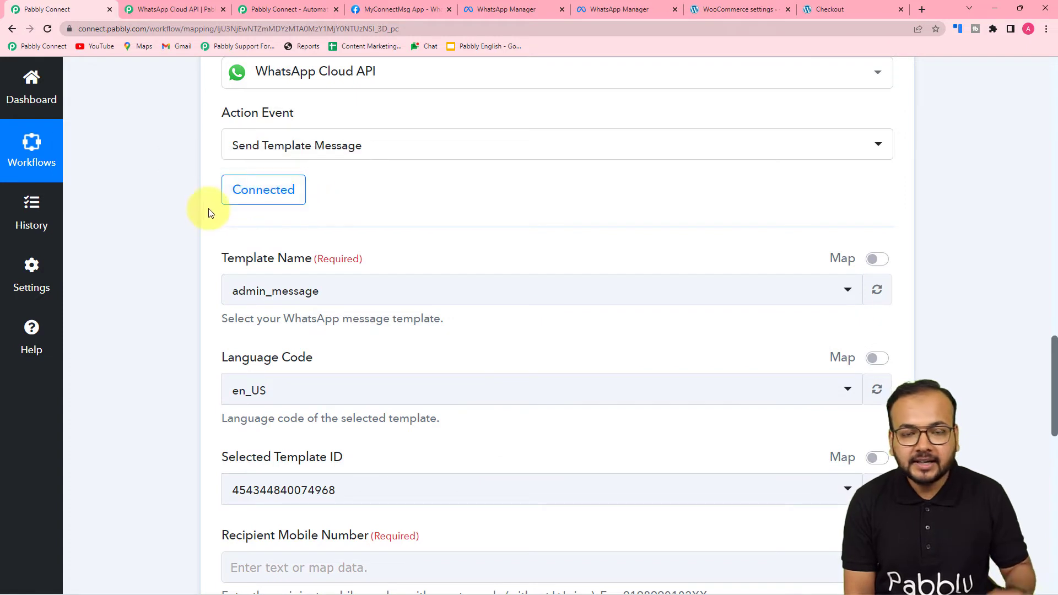
Step: Review the Send Template Message fields for template name, language code, template ID, recipient mobile number and body values
{"action": "scroll", "coordinate": [189, 236], "scroll_direction": "down", "scroll_amount": 2}
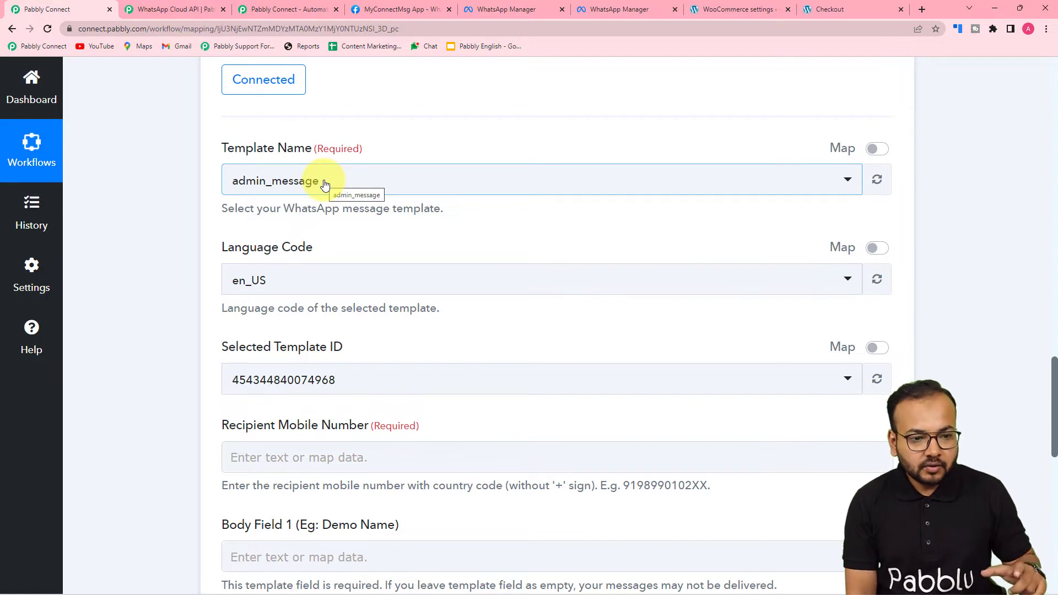
{"action": "scroll", "coordinate": [346, 216], "scroll_direction": "up", "scroll_amount": 3}
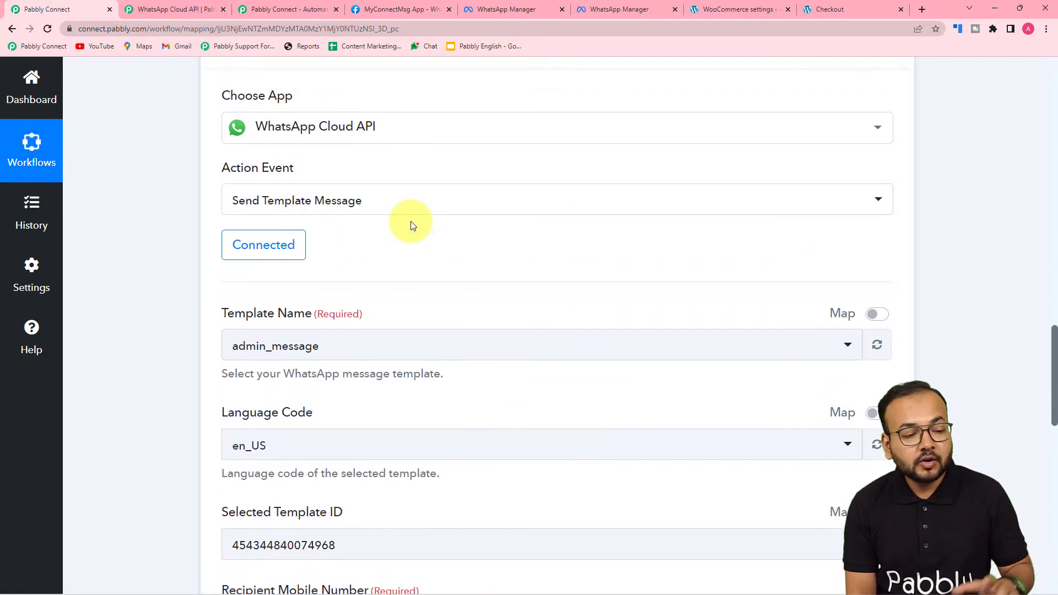
{"action": "scroll", "coordinate": [410, 220], "scroll_direction": "up", "scroll_amount": 2}
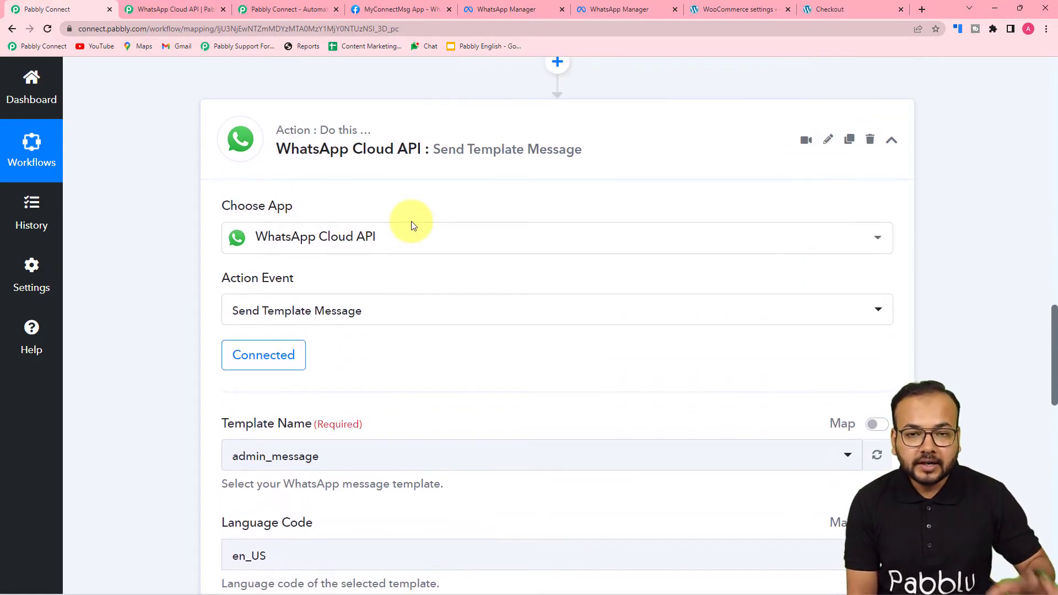
{"action": "scroll", "coordinate": [411, 220], "scroll_direction": "up", "scroll_amount": 3}
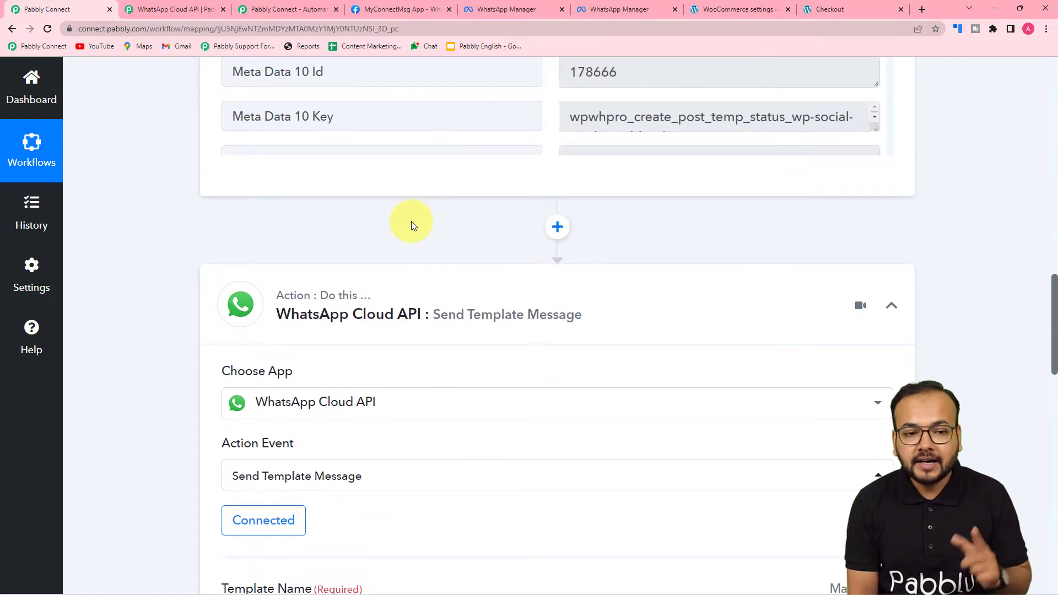
Step: Open the WhatsApp Manager message templates list from the Meta app's Getting Started page and look through the existing templates
{"action": "left_click", "coordinate": [520, 12]}
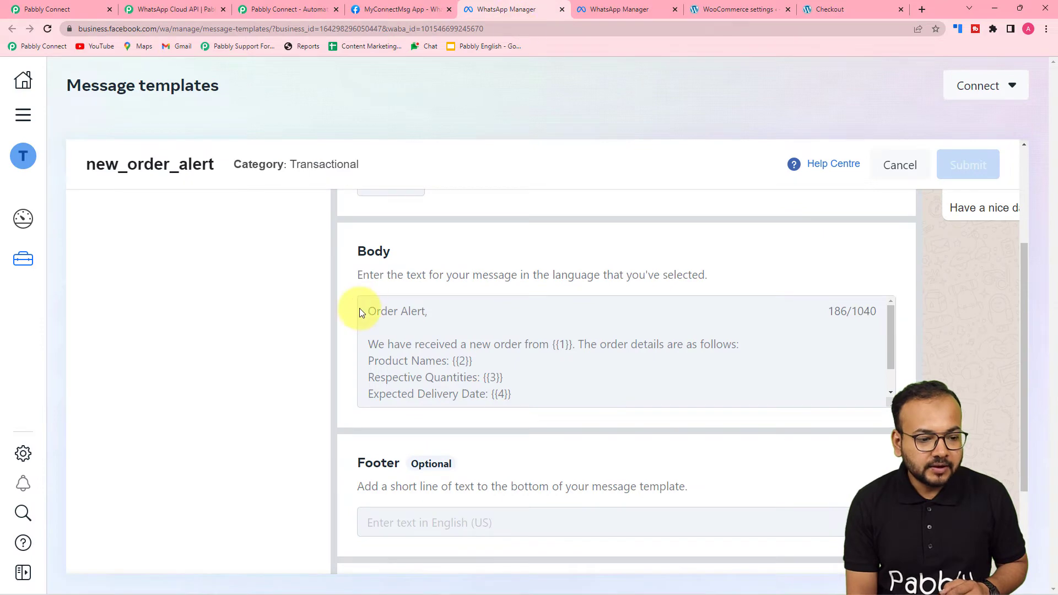
{"action": "left_click", "coordinate": [633, 10]}
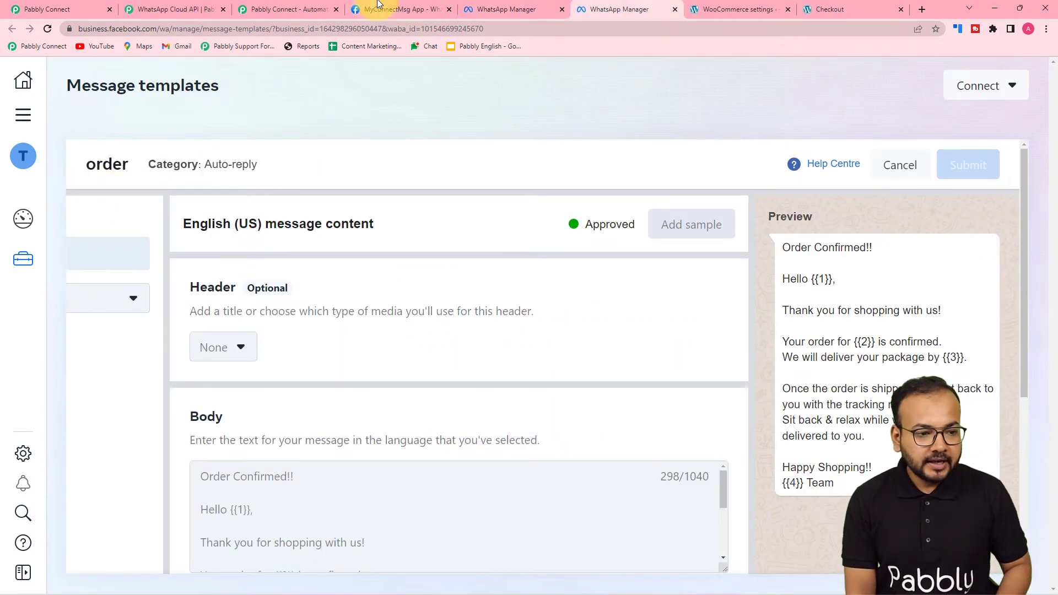
{"action": "left_click", "coordinate": [403, 10]}
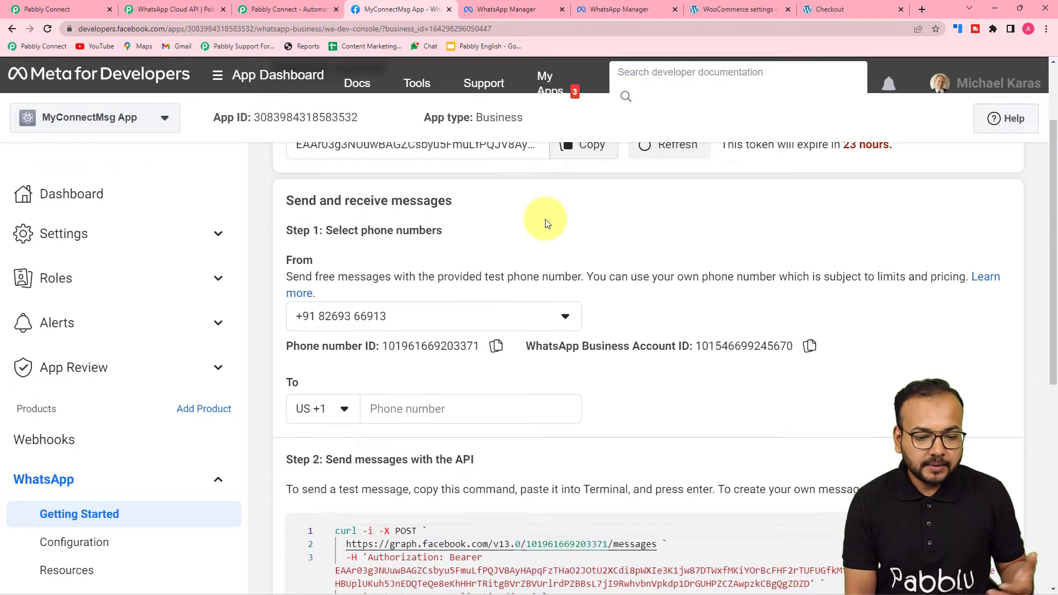
{"action": "scroll", "coordinate": [545, 220], "scroll_direction": "down", "scroll_amount": 4}
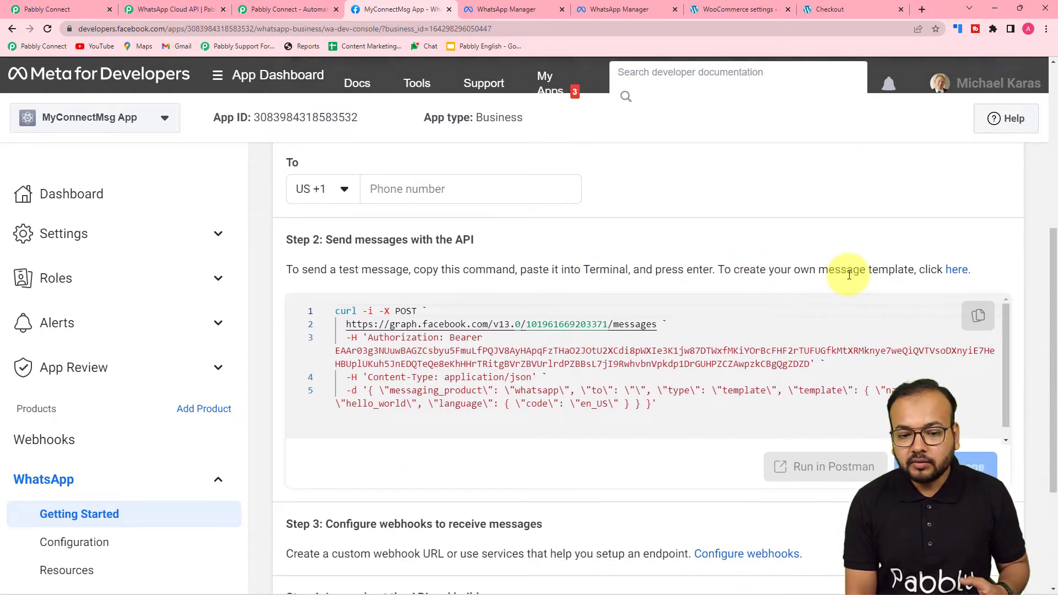
{"action": "left_click", "coordinate": [957, 273]}
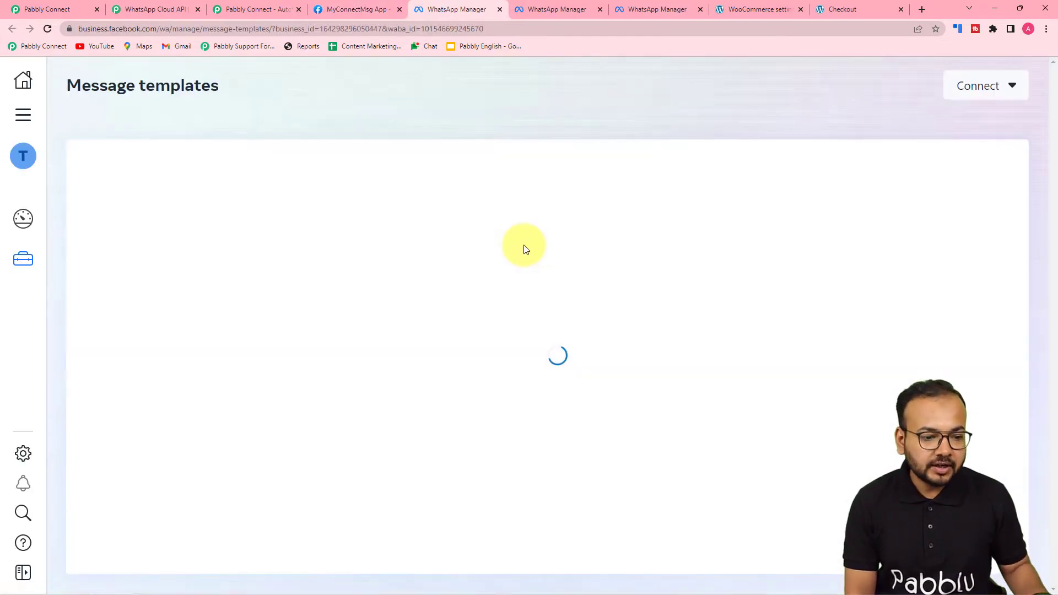
{"action": "scroll", "coordinate": [273, 286], "scroll_direction": "down", "scroll_amount": 8}
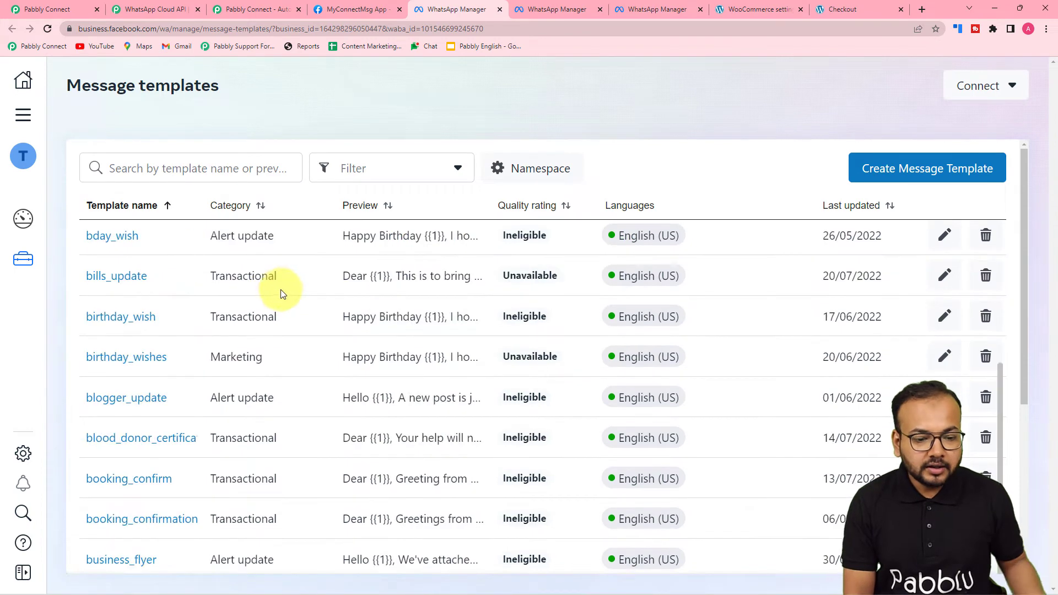
{"action": "scroll", "coordinate": [331, 360], "scroll_direction": "down", "scroll_amount": 1}
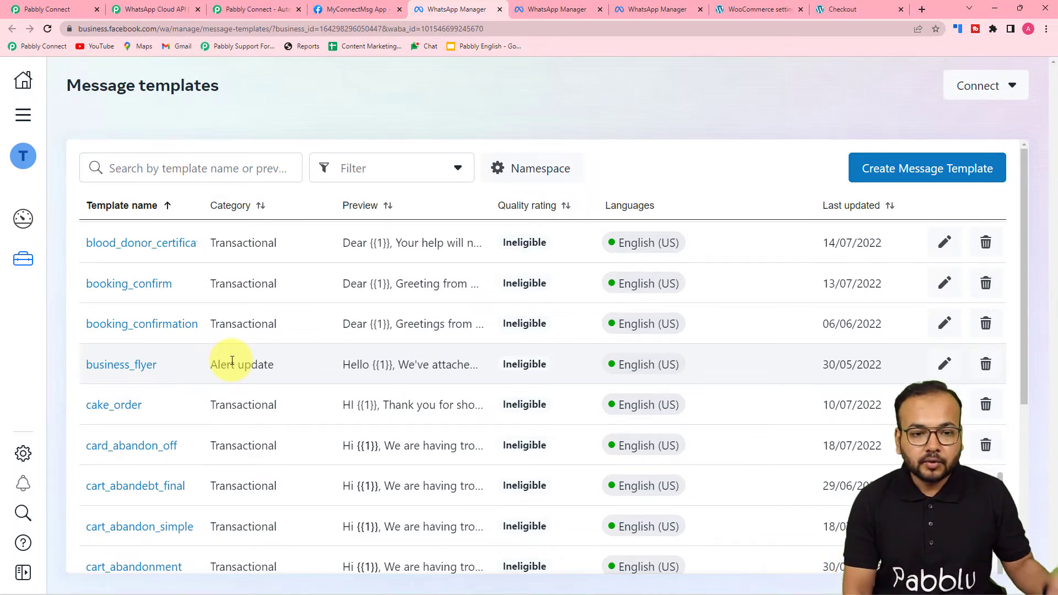
Step: Examine the message text and numbered placeholders of the new_order_alert and order templates in WhatsApp Manager
{"action": "left_click", "coordinate": [563, 6]}
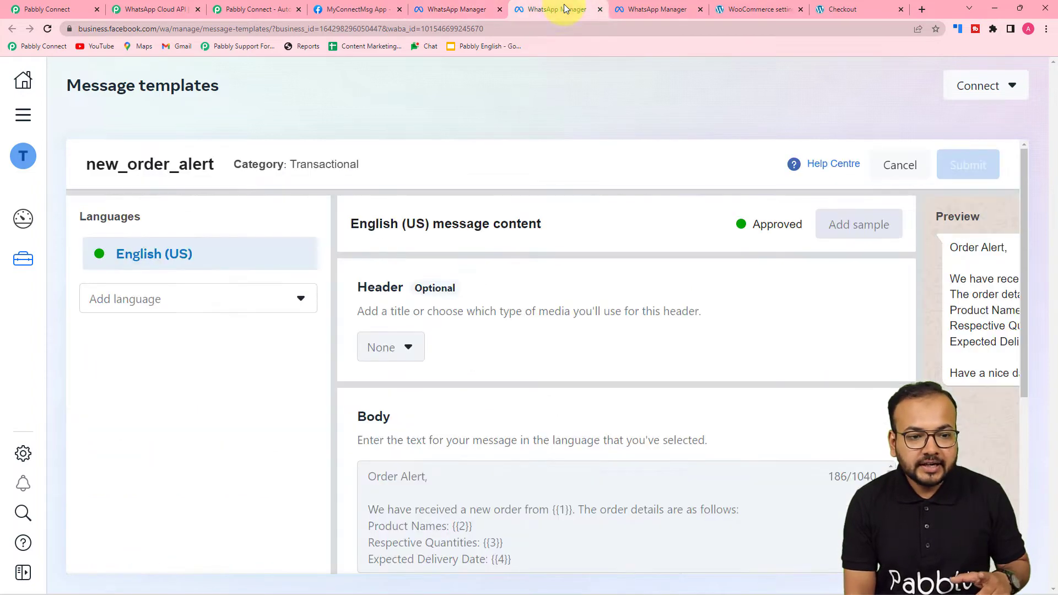
{"action": "left_click", "coordinate": [639, 7]}
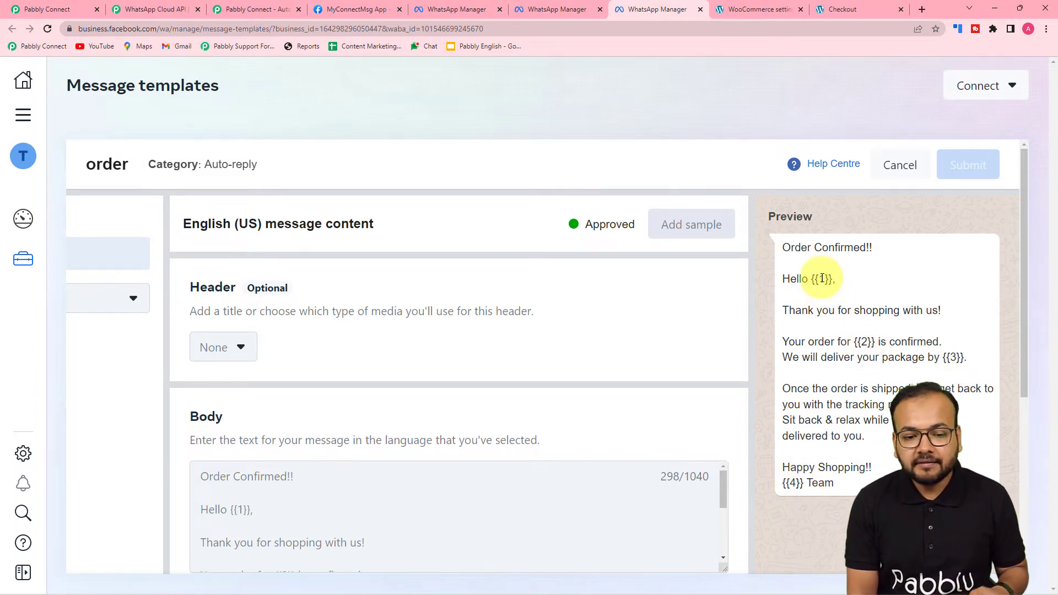
{"action": "scroll", "coordinate": [755, 321], "scroll_direction": "down", "scroll_amount": 2}
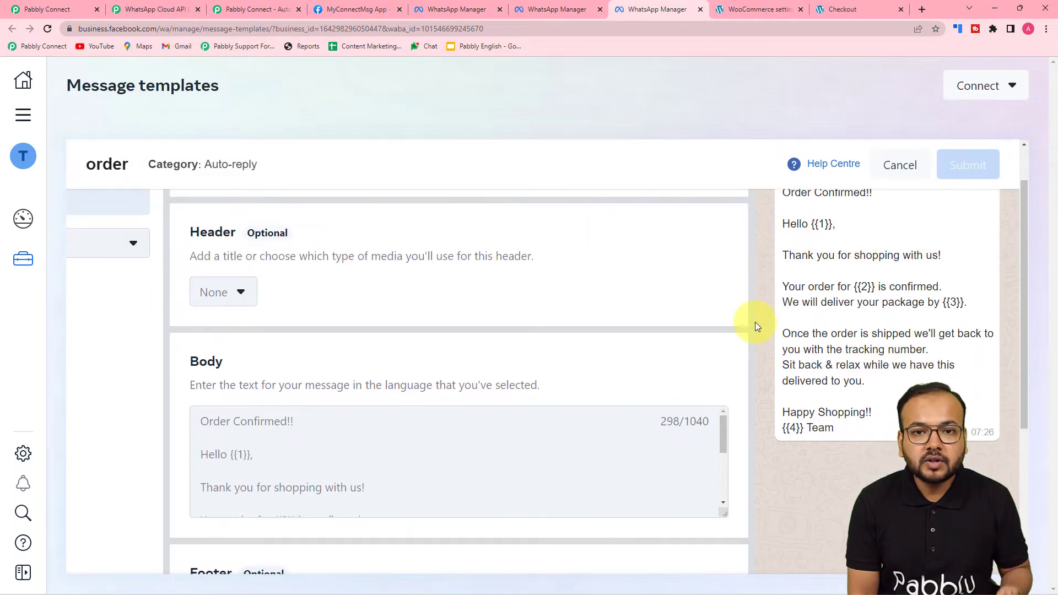
Step: Return to the Pabbly Connect workflow and set the Send Template Message action's template name to order
{"action": "scroll", "coordinate": [818, 345], "scroll_direction": "up", "scroll_amount": 2}
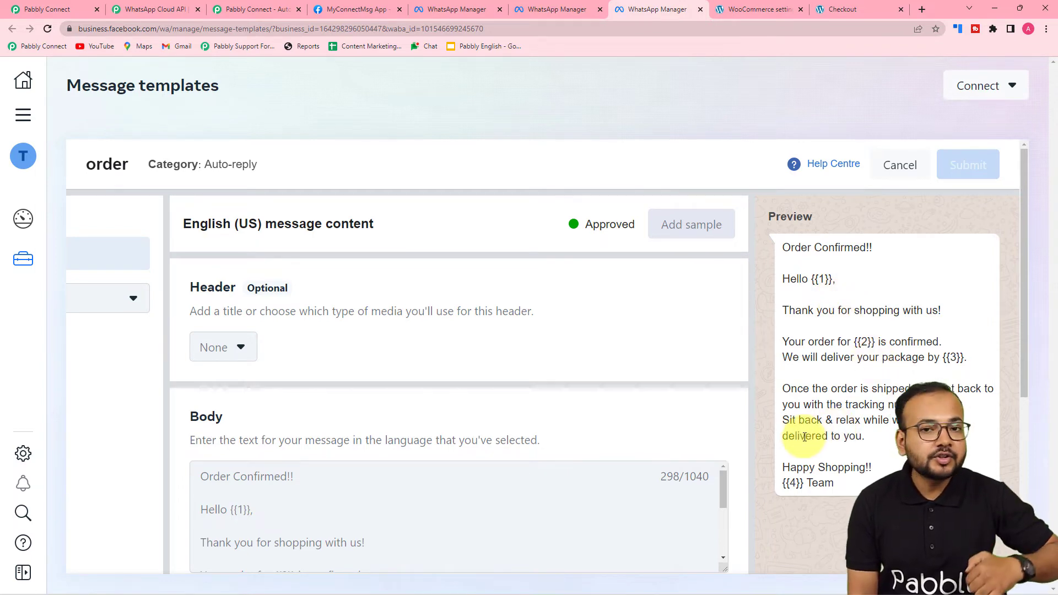
{"action": "scroll", "coordinate": [802, 437], "scroll_direction": "down", "scroll_amount": 1}
{"action": "scroll", "coordinate": [802, 438], "scroll_direction": "up", "scroll_amount": 1}
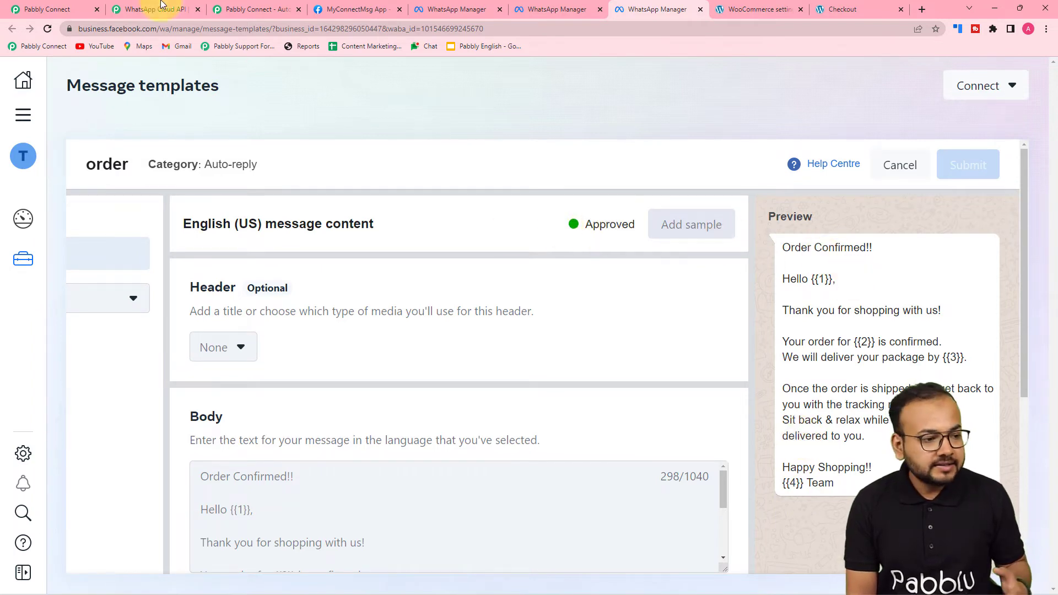
{"action": "left_click", "coordinate": [48, 9]}
{"action": "scroll", "coordinate": [326, 280], "scroll_direction": "down", "scroll_amount": 5}
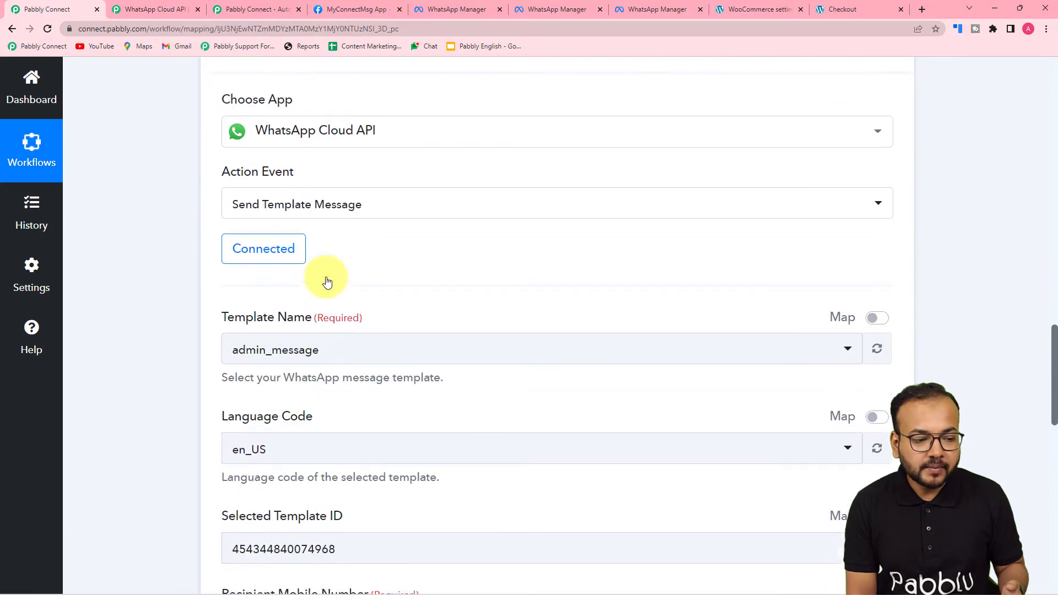
{"action": "scroll", "coordinate": [330, 287], "scroll_direction": "down", "scroll_amount": 3}
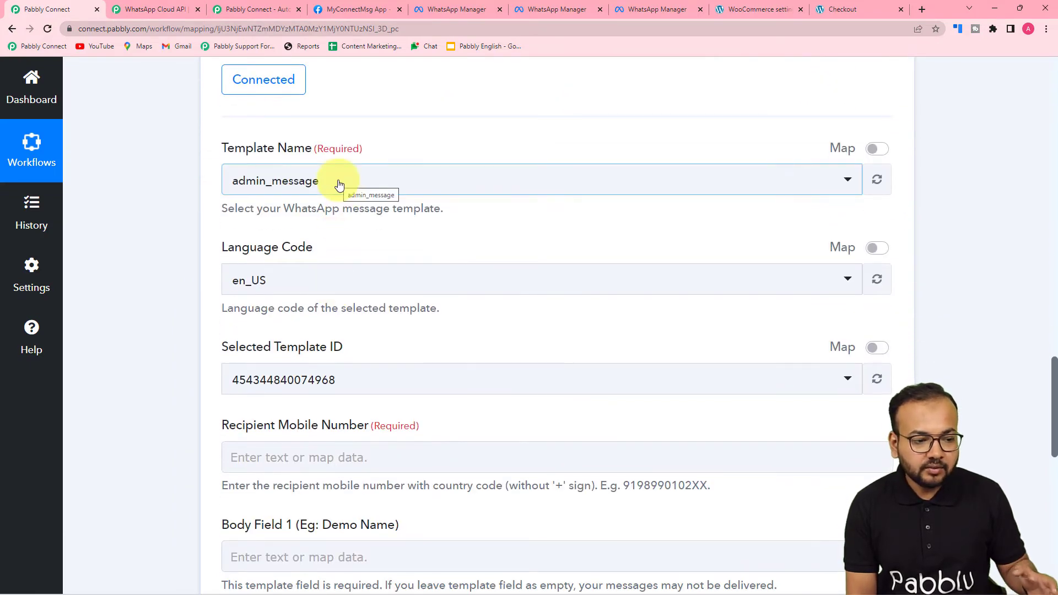
{"action": "left_click", "coordinate": [339, 184]}
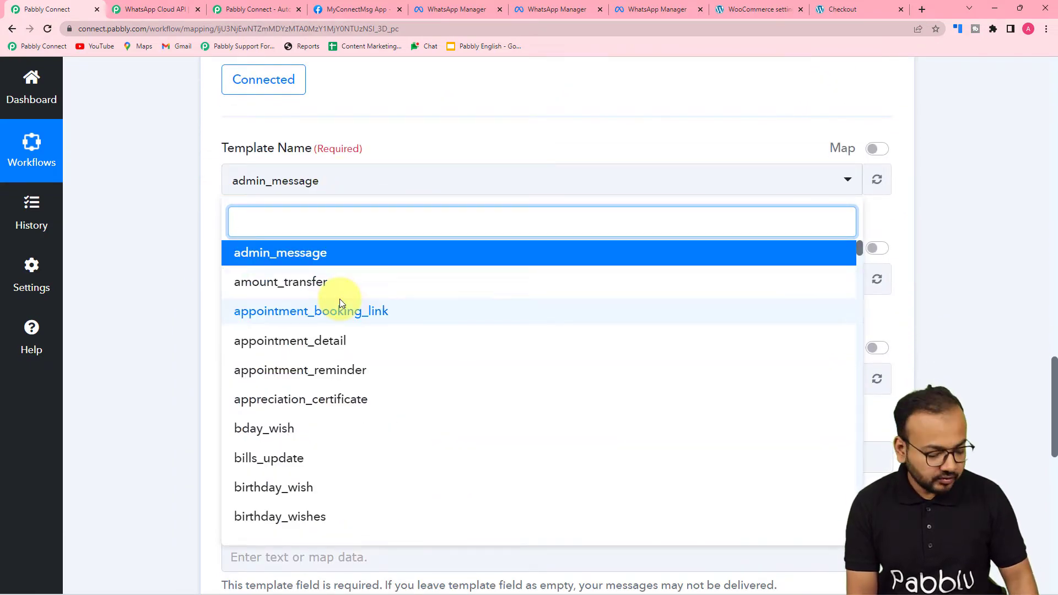
{"action": "type", "text": "order"}
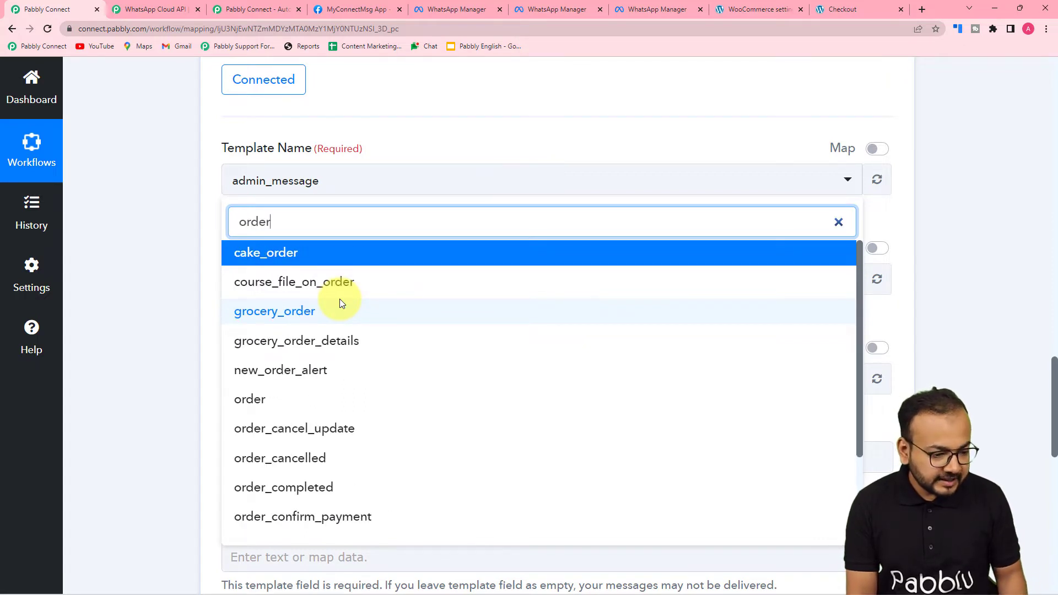
{"action": "left_click", "coordinate": [245, 406]}
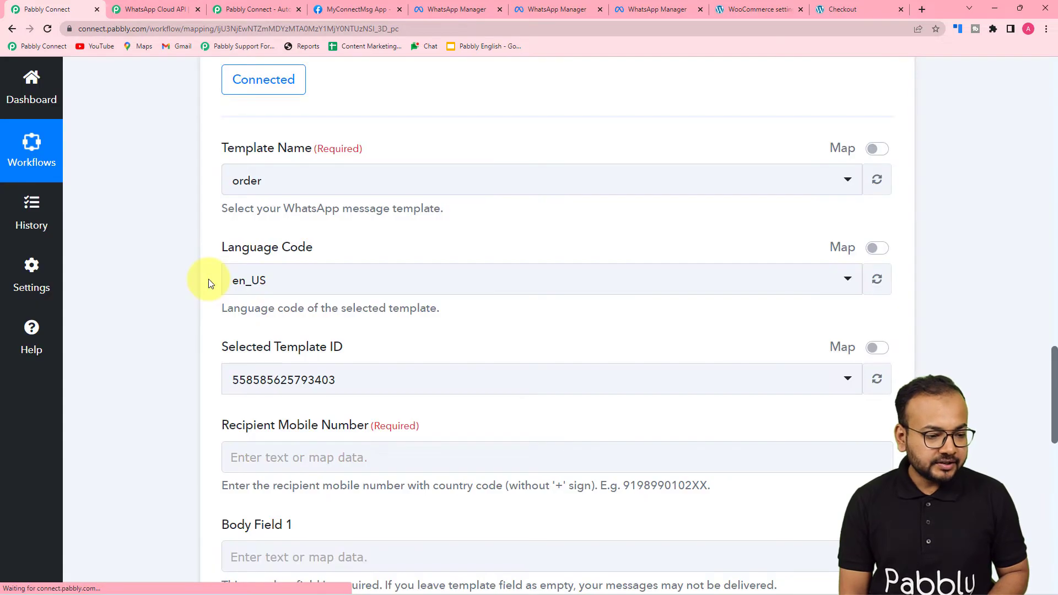
Step: Look over the order template's recipient and body fields, and check the Billing Phone entry in the WooCommerce trigger's received response
{"action": "scroll", "coordinate": [208, 279], "scroll_direction": "down", "scroll_amount": 1}
{"action": "left_click", "coordinate": [228, 330]}
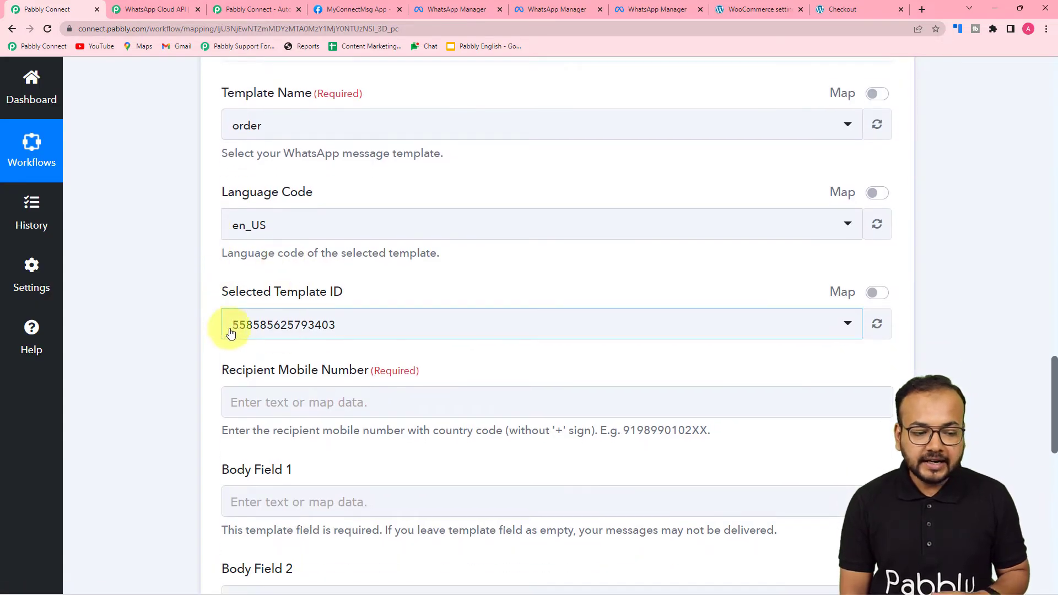
{"action": "scroll", "coordinate": [222, 330], "scroll_direction": "down", "scroll_amount": 1}
{"action": "scroll", "coordinate": [223, 328], "scroll_direction": "down", "scroll_amount": 1}
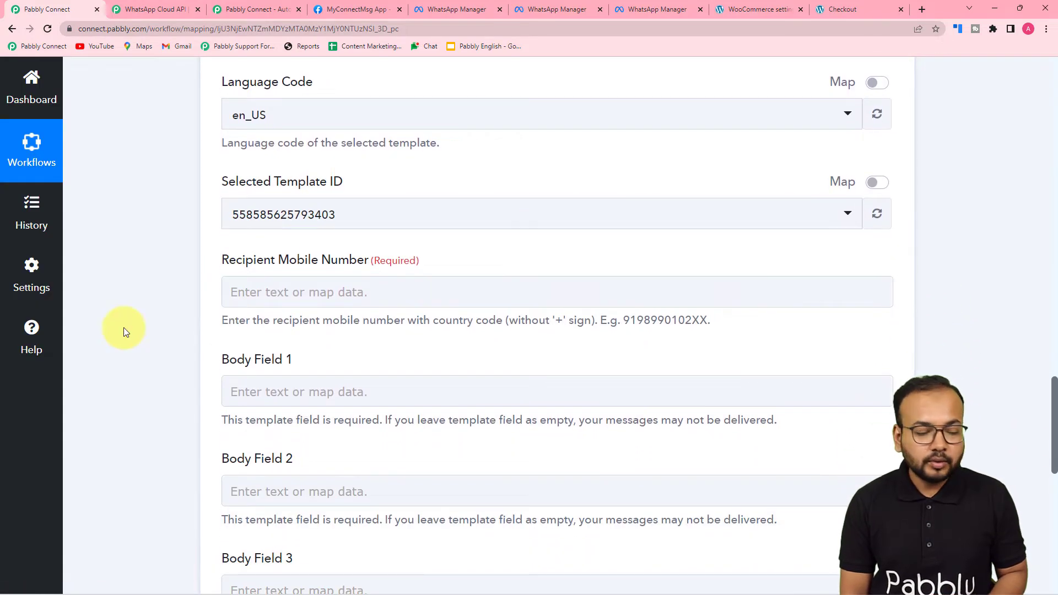
{"action": "scroll", "coordinate": [130, 330], "scroll_direction": "down", "scroll_amount": 2}
{"action": "left_click", "coordinate": [262, 180]}
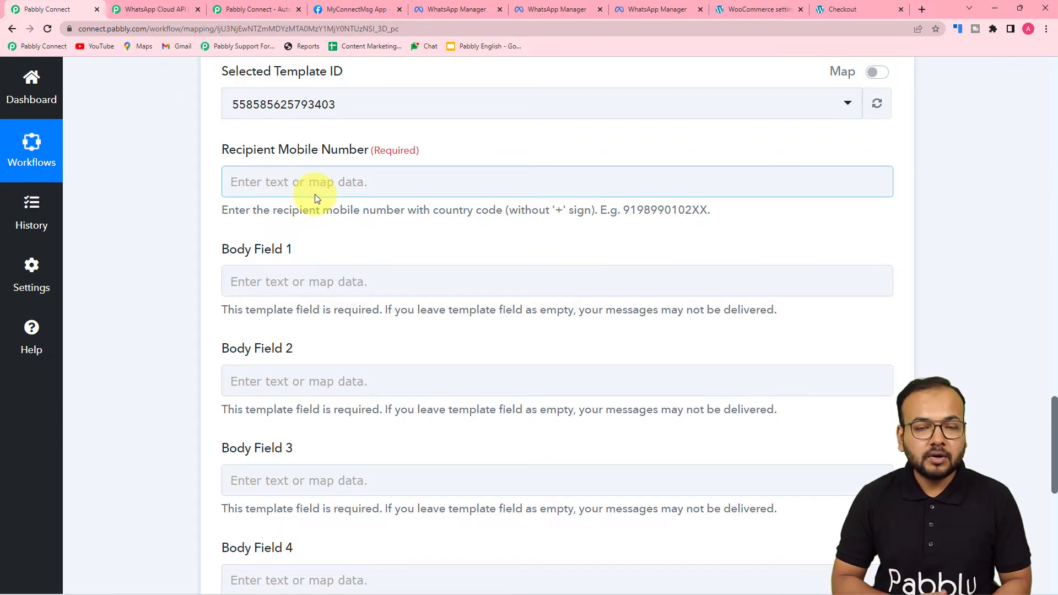
{"action": "scroll", "coordinate": [124, 186], "scroll_direction": "up", "scroll_amount": 10}
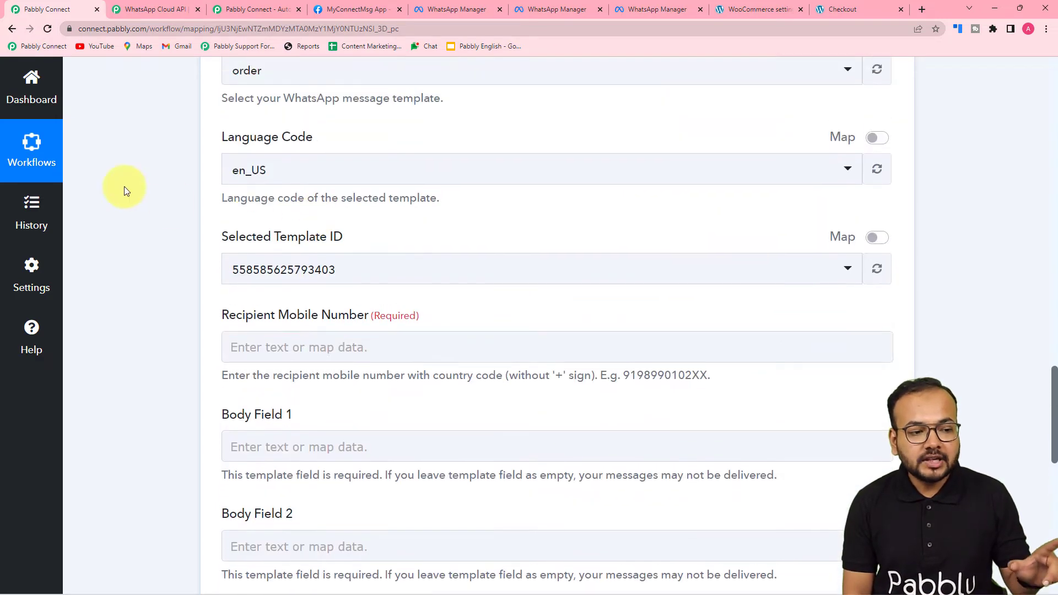
{"action": "scroll", "coordinate": [418, 259], "scroll_direction": "up", "scroll_amount": 15}
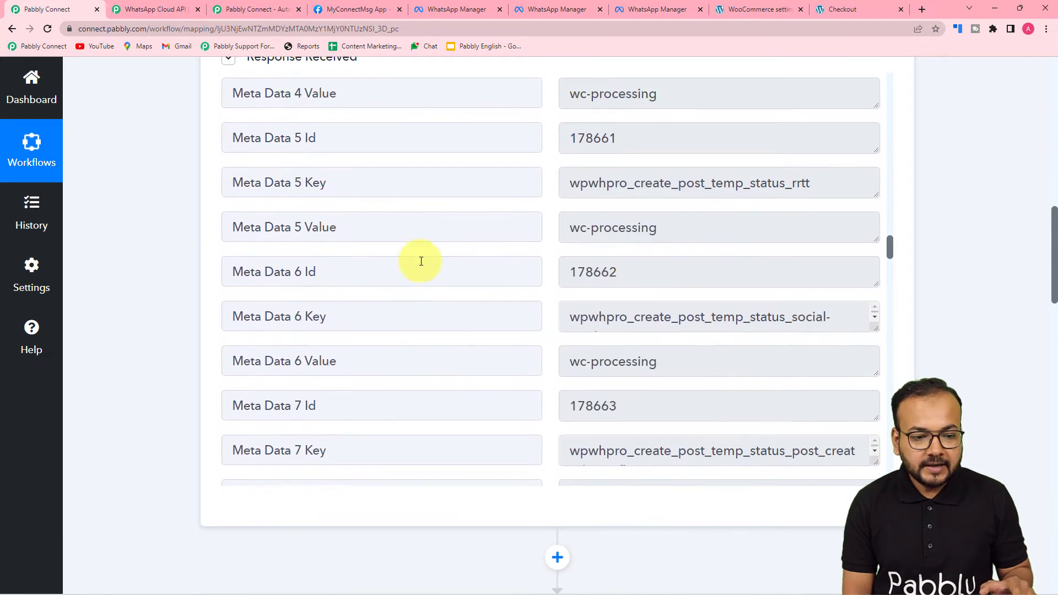
{"action": "scroll", "coordinate": [421, 261], "scroll_direction": "up", "scroll_amount": 17}
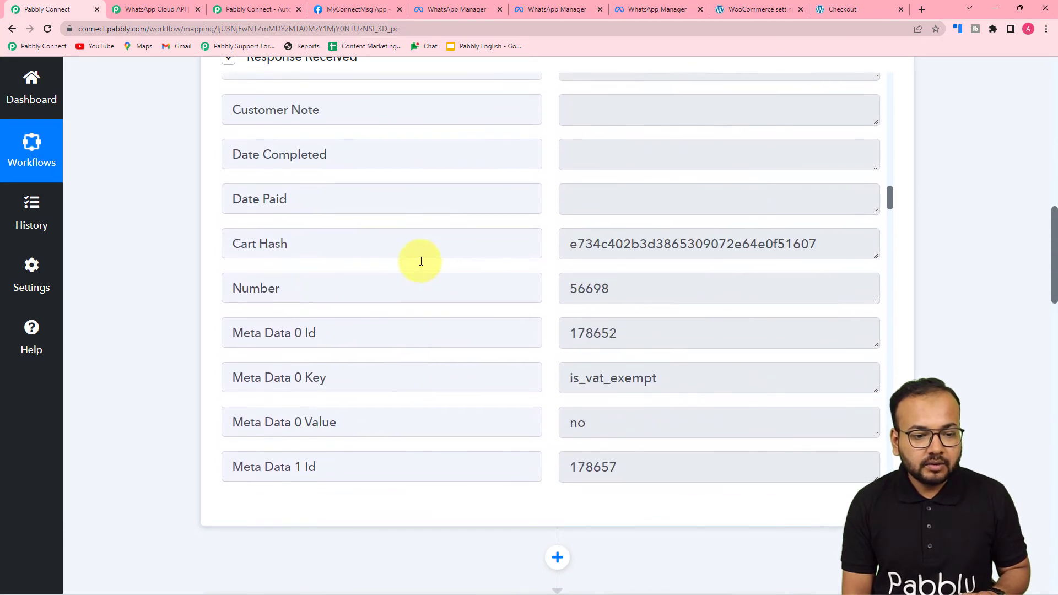
{"action": "scroll", "coordinate": [421, 261], "scroll_direction": "up", "scroll_amount": 7}
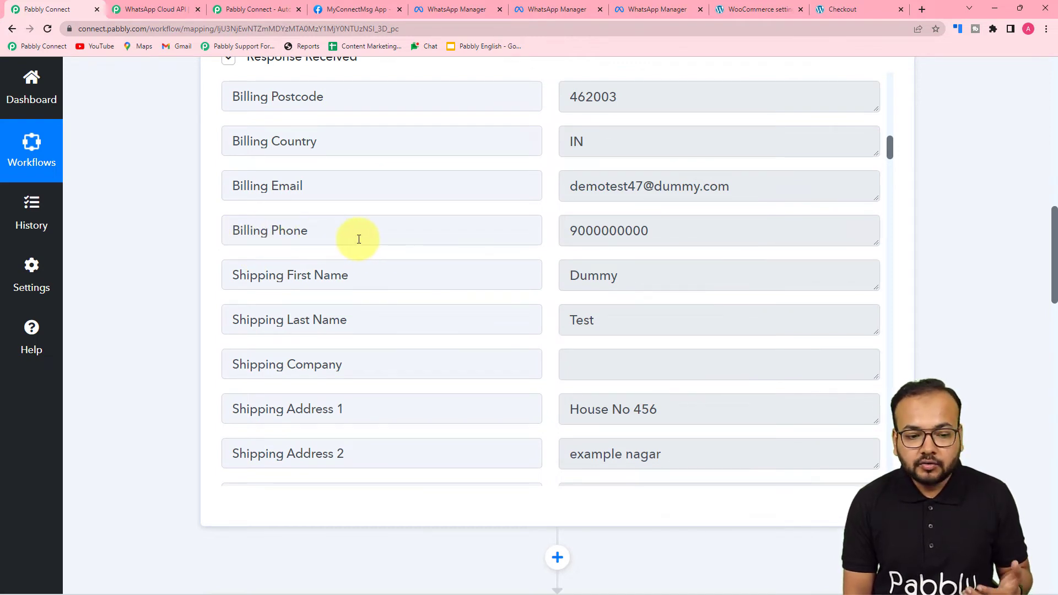
{"action": "scroll", "coordinate": [308, 254], "scroll_direction": "down", "scroll_amount": 2}
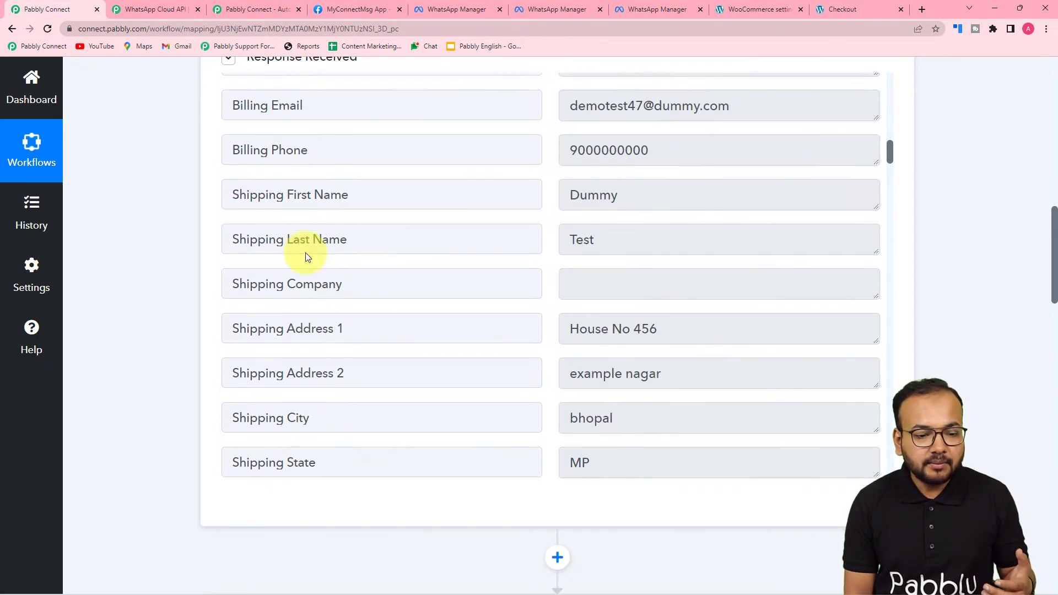
{"action": "scroll", "coordinate": [197, 277], "scroll_direction": "down", "scroll_amount": 1}
{"action": "scroll", "coordinate": [160, 278], "scroll_direction": "down", "scroll_amount": 12}
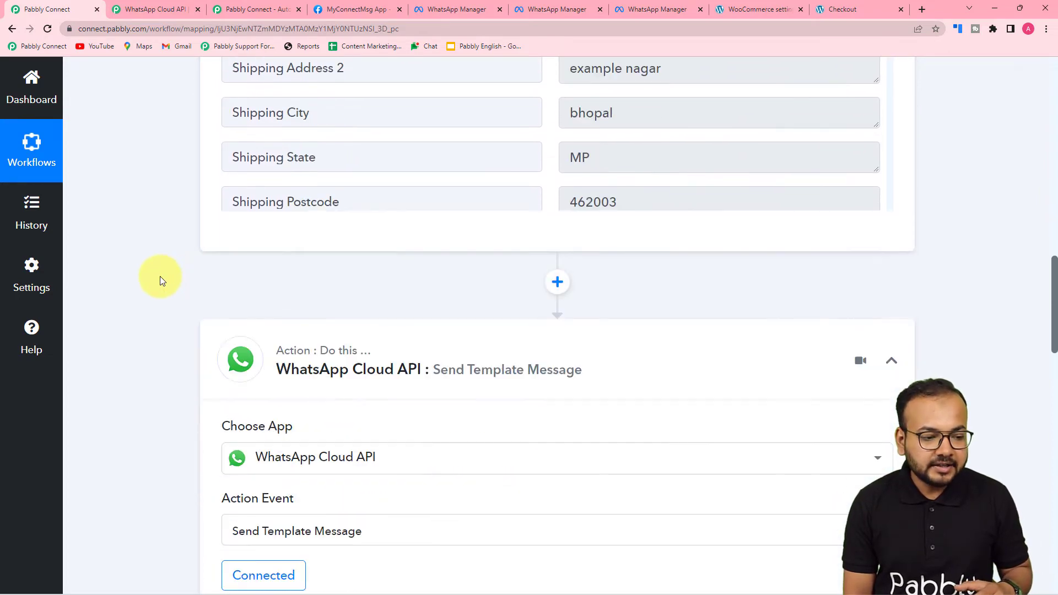
{"action": "scroll", "coordinate": [160, 276], "scroll_direction": "down", "scroll_amount": 5}
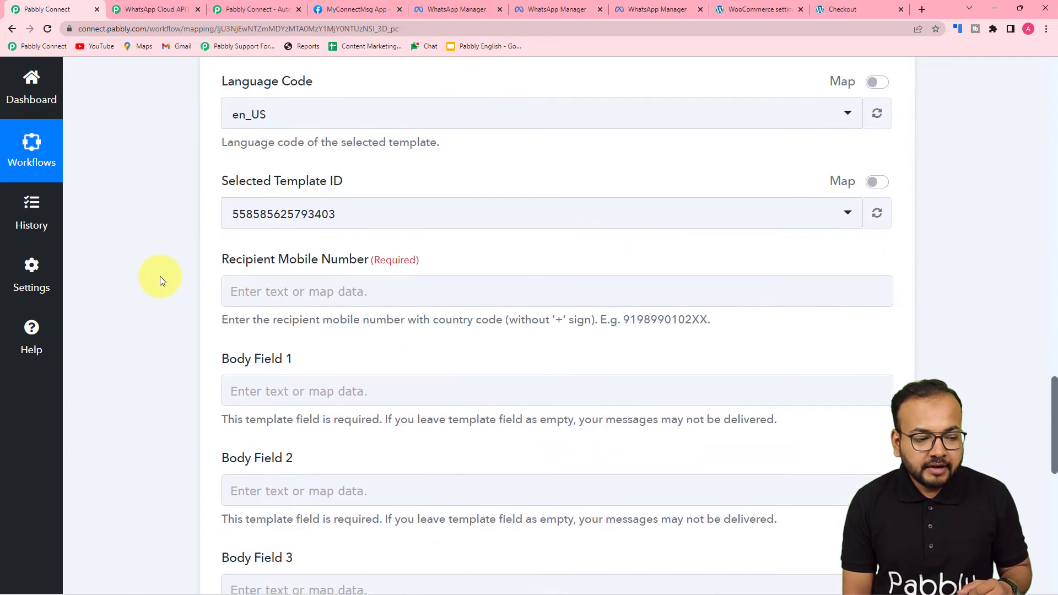
Step: Map the Recipient Mobile Number to Billing Phone from the WooCommerce New Order Created step, and prefix it with country code 91
{"action": "left_click", "coordinate": [238, 186]}
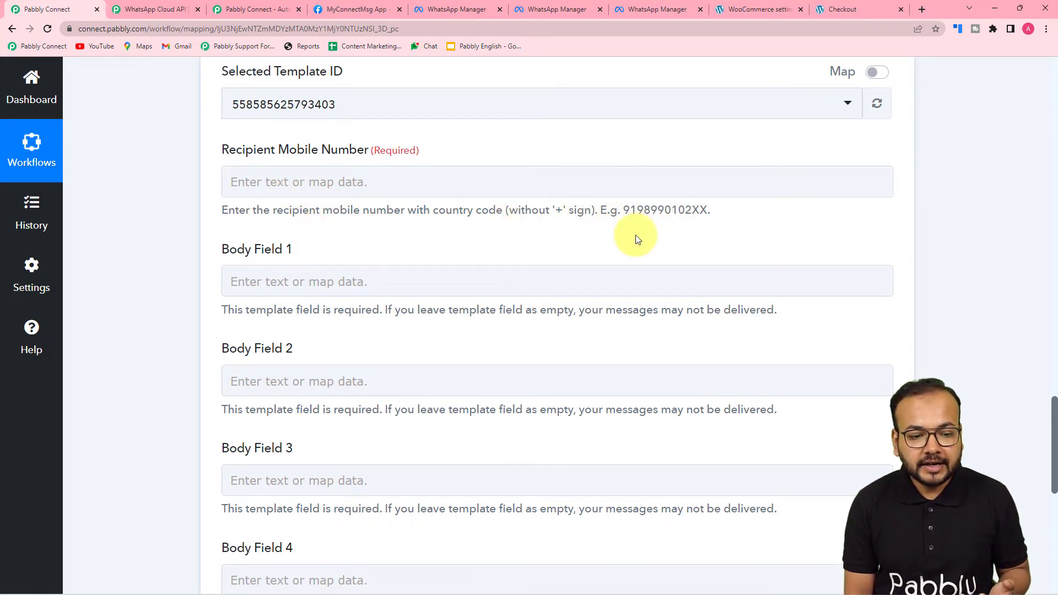
{"action": "left_click", "coordinate": [329, 184]}
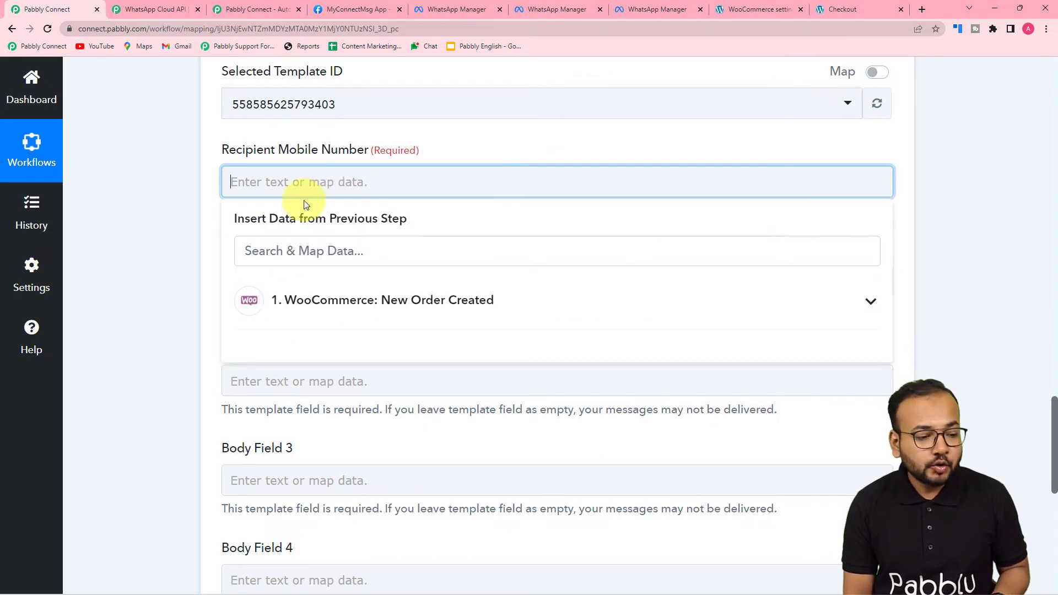
{"action": "left_click", "coordinate": [333, 310]}
{"action": "scroll", "coordinate": [361, 380], "scroll_direction": "down", "scroll_amount": 3}
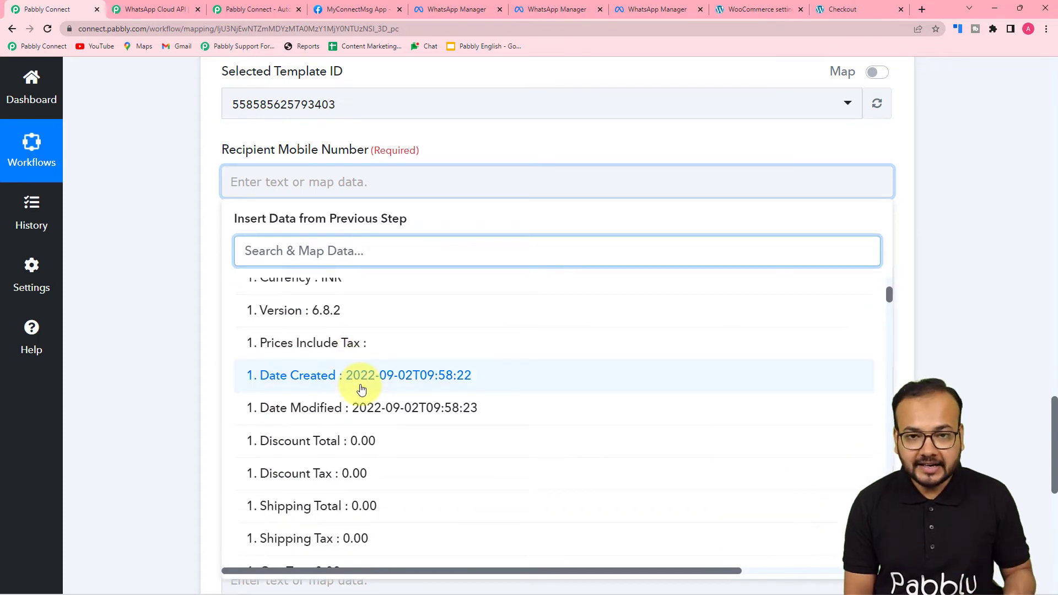
{"action": "scroll", "coordinate": [361, 390], "scroll_direction": "down", "scroll_amount": 9}
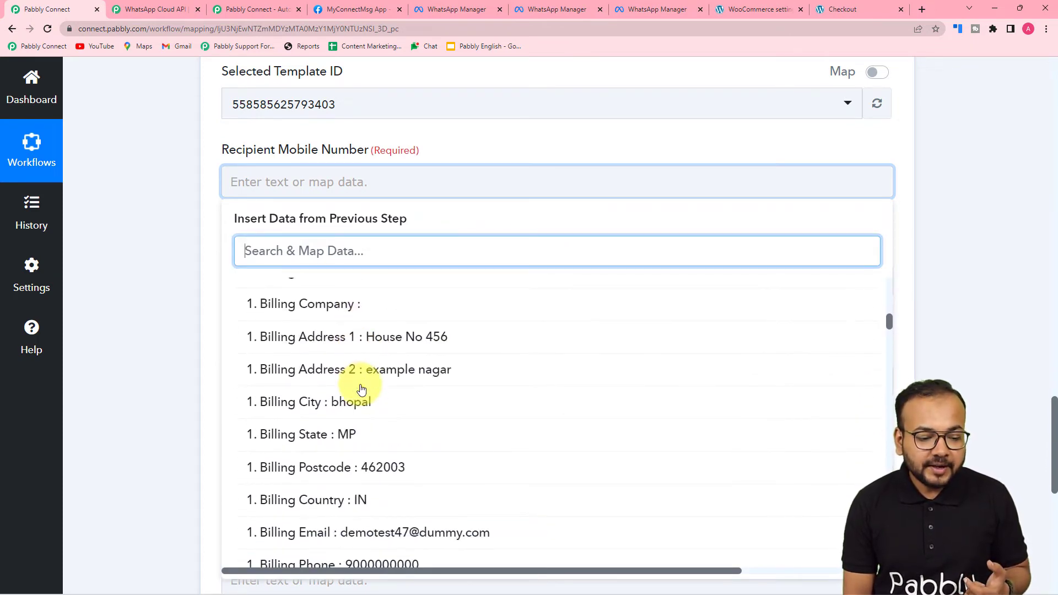
{"action": "scroll", "coordinate": [362, 390], "scroll_direction": "down", "scroll_amount": 5}
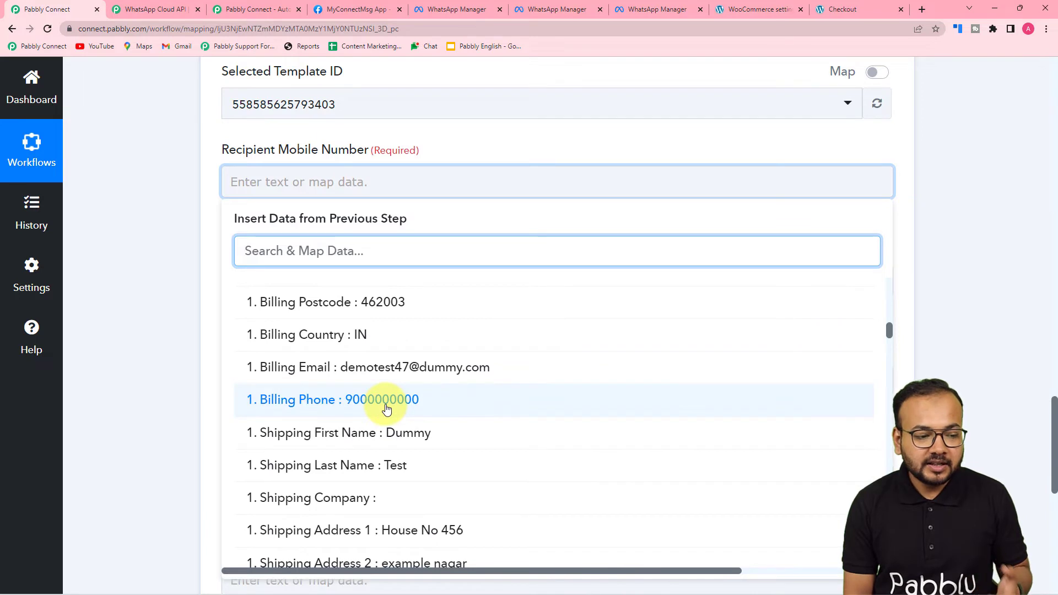
{"action": "left_click", "coordinate": [386, 408]}
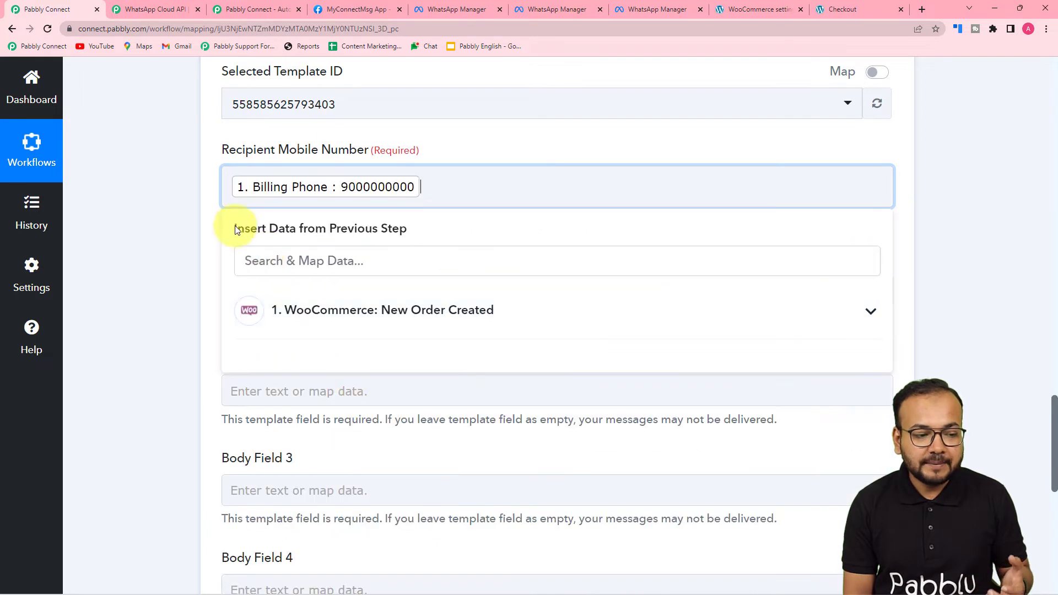
{"action": "left_click", "coordinate": [184, 199]}
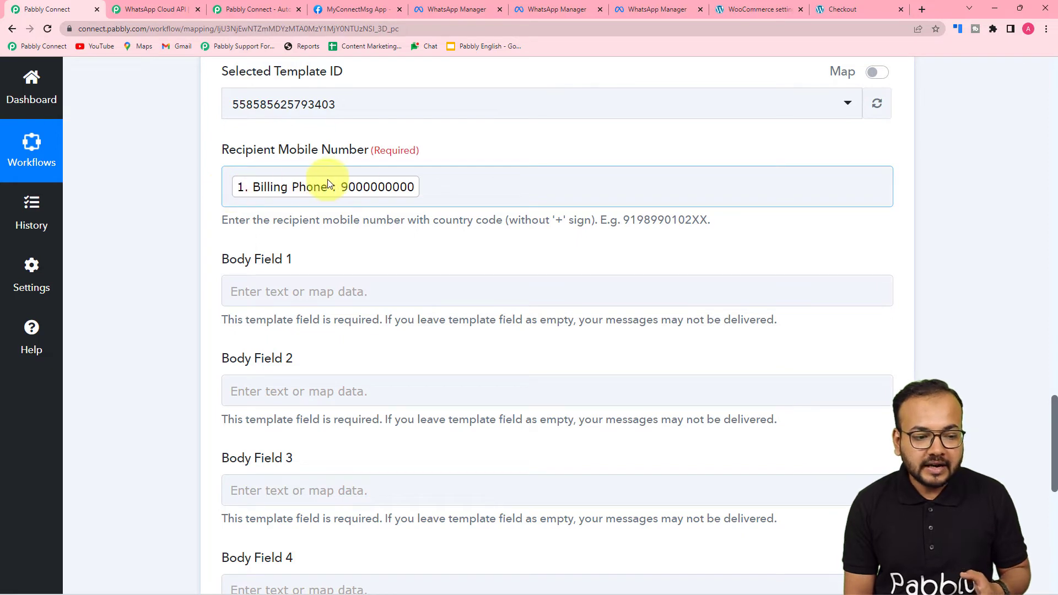
{"action": "left_click", "coordinate": [231, 187]}
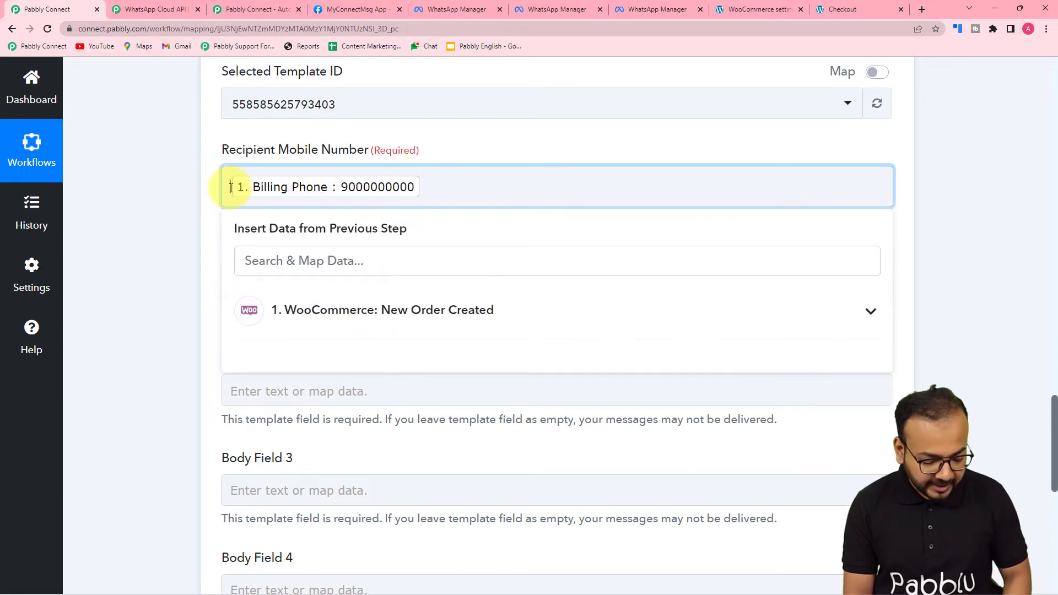
{"action": "type", "text": "91"}
{"action": "left_click", "coordinate": [170, 197]}
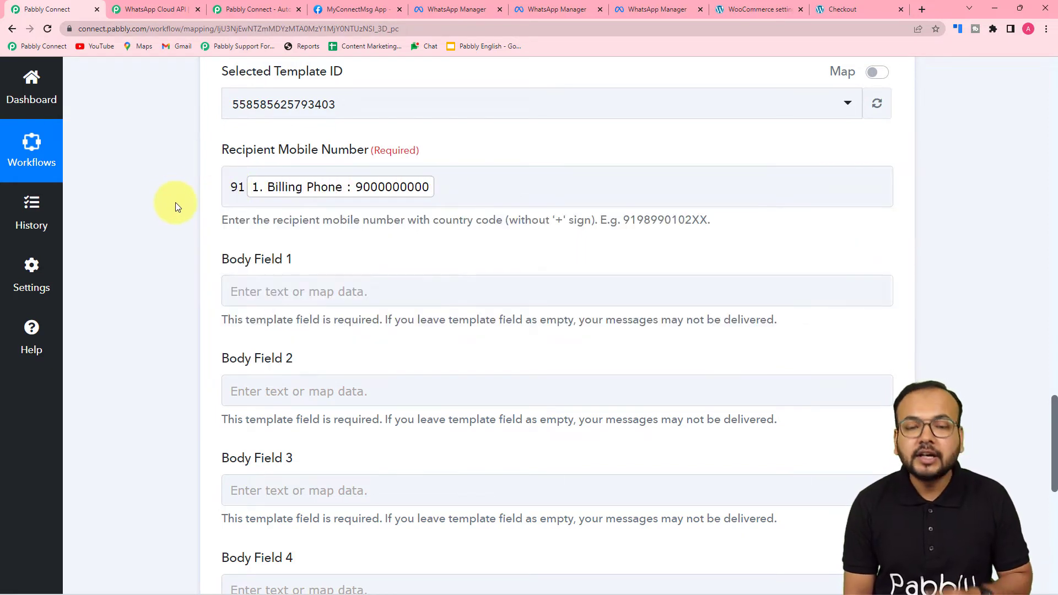
Step: Compare Body Fields 1 to 4 with the numbered placeholders in the order template's message preview in WhatsApp Manager
{"action": "scroll", "coordinate": [176, 206], "scroll_direction": "down", "scroll_amount": 2}
{"action": "scroll", "coordinate": [176, 206], "scroll_direction": "down", "scroll_amount": 1}
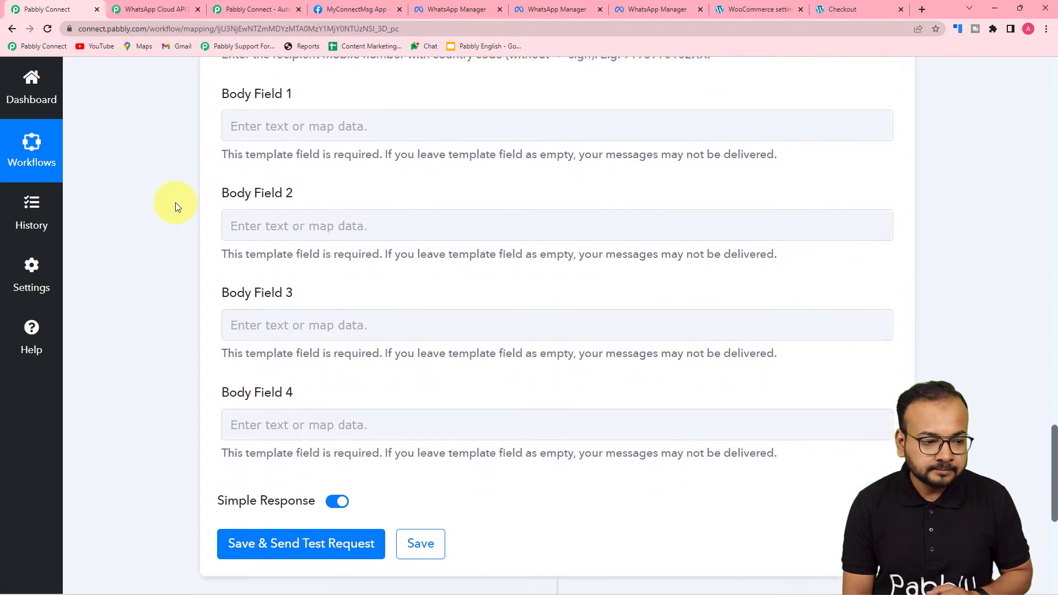
{"action": "left_click", "coordinate": [303, 118]}
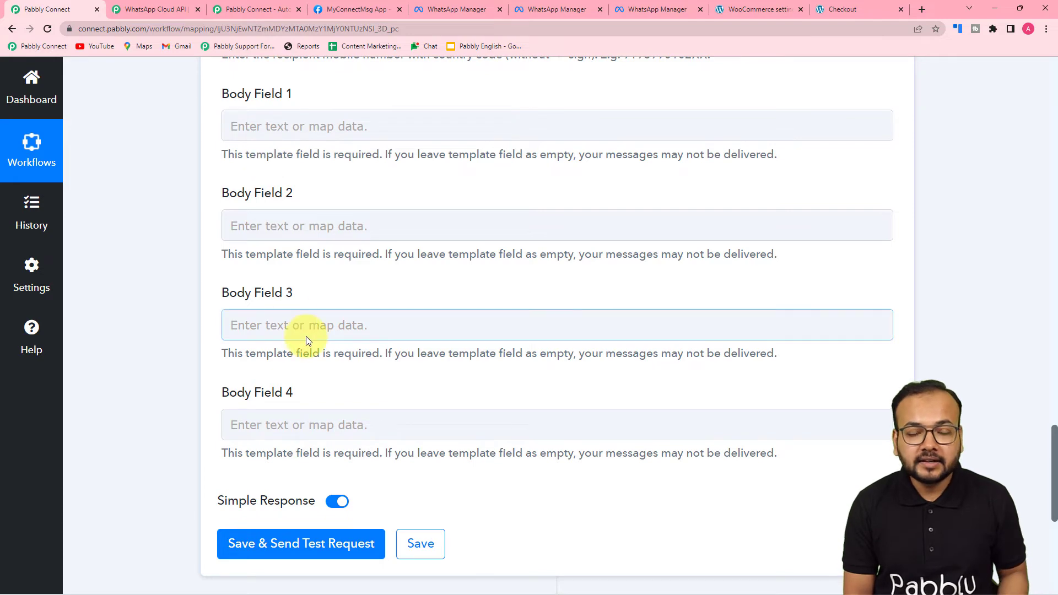
{"action": "left_click", "coordinate": [653, 10]}
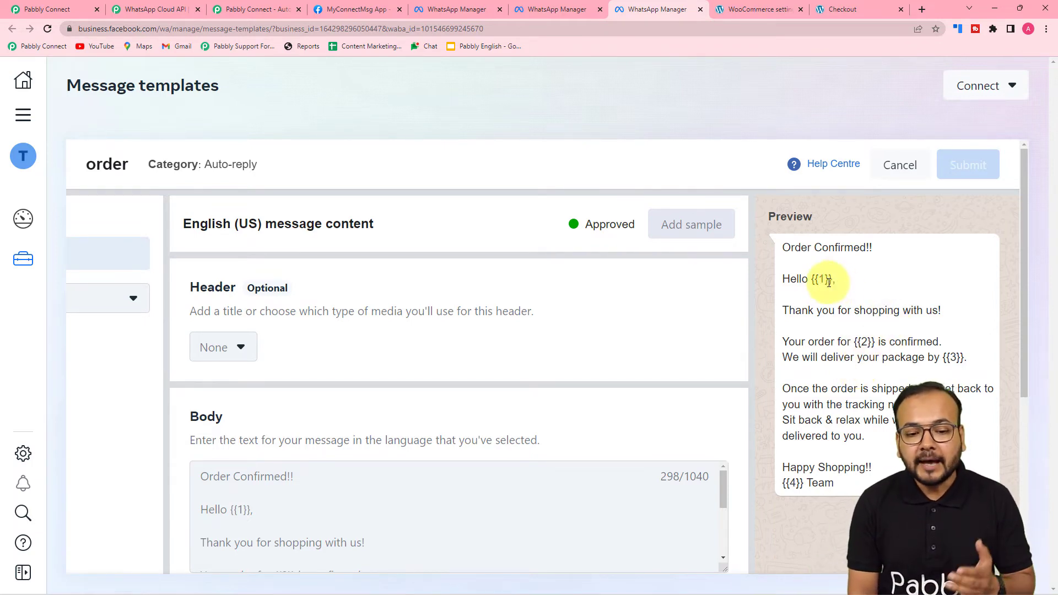
{"action": "left_click", "coordinate": [55, 10]}
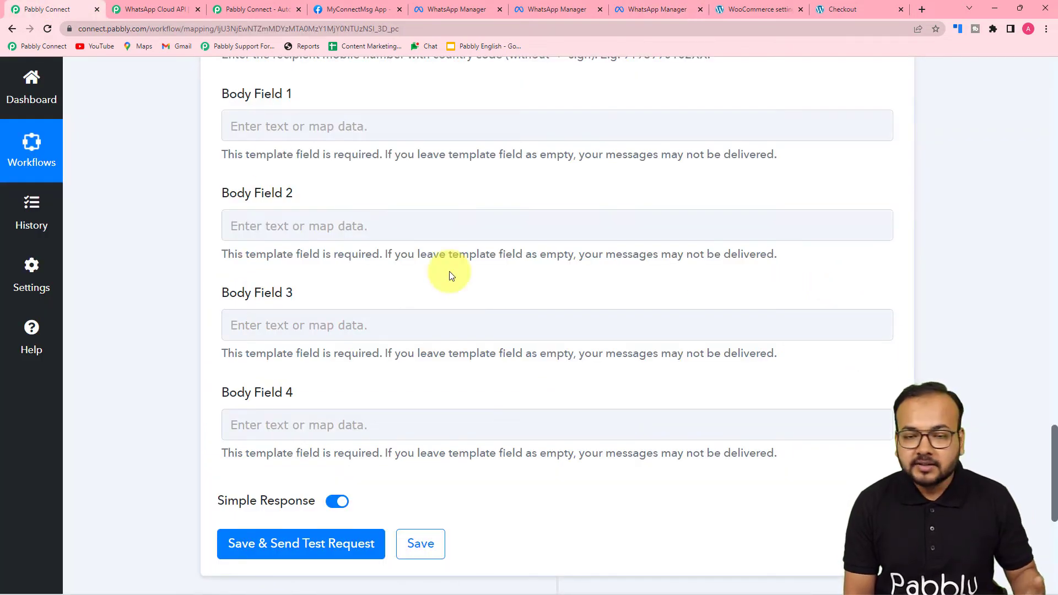
{"action": "scroll", "coordinate": [448, 271], "scroll_direction": "down", "scroll_amount": 1}
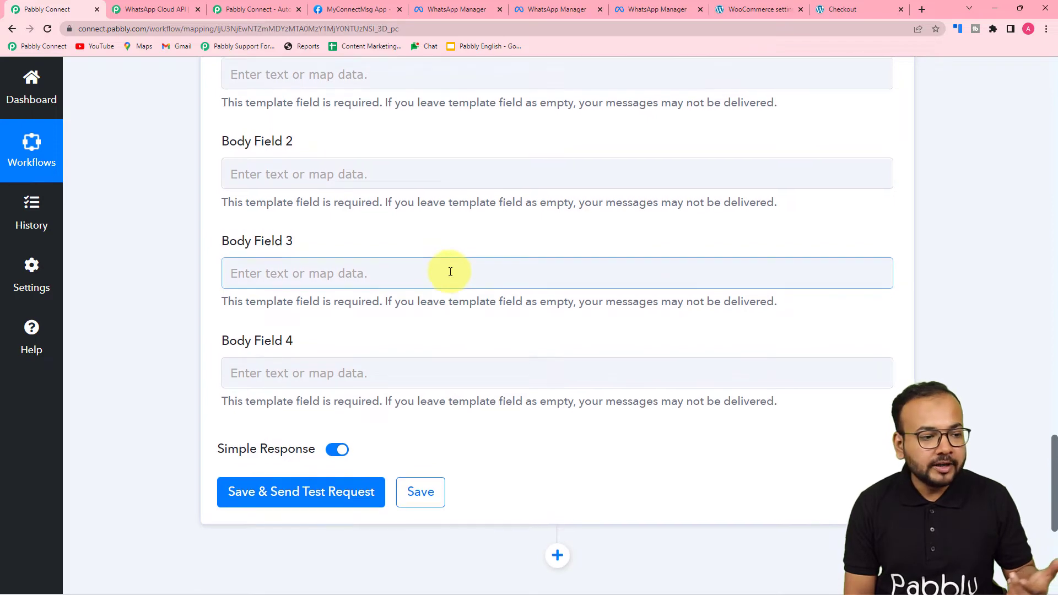
{"action": "scroll", "coordinate": [448, 270], "scroll_direction": "up", "scroll_amount": 2}
{"action": "left_click", "coordinate": [338, 11]}
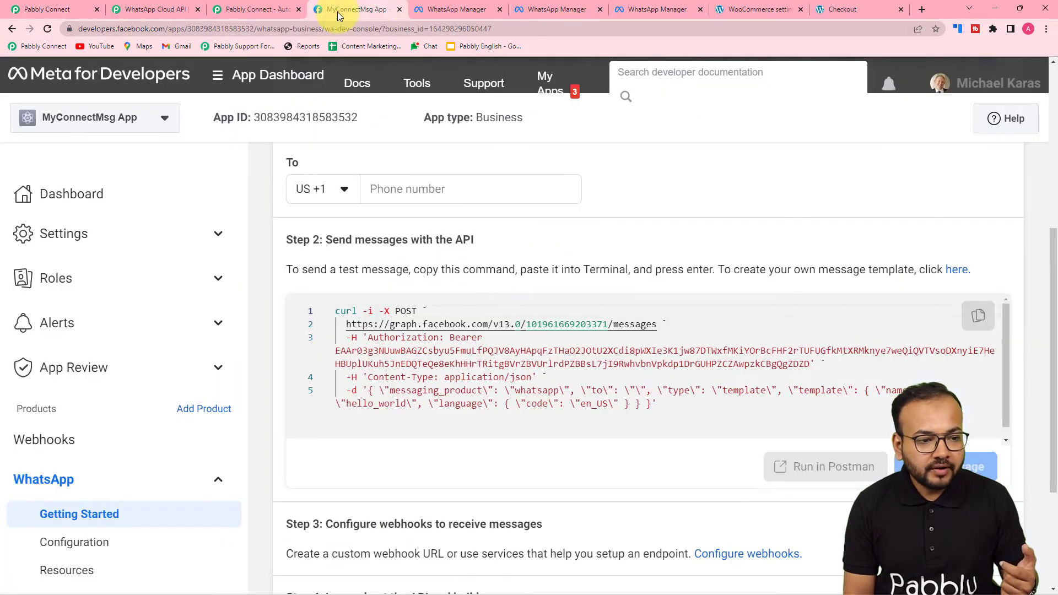
{"action": "left_click", "coordinate": [458, 8]}
{"action": "left_click", "coordinate": [647, 8]}
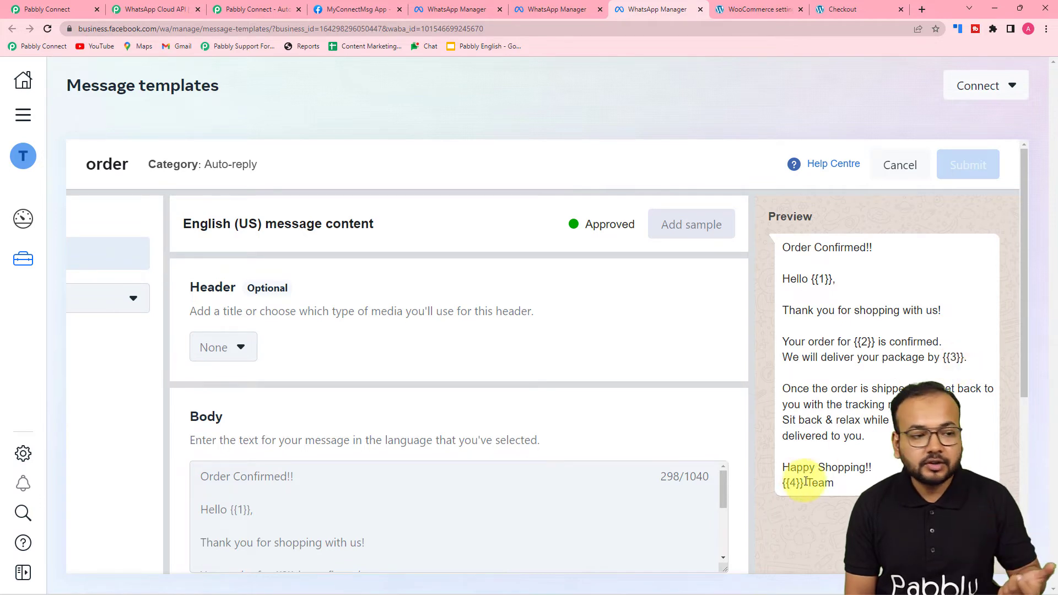
{"action": "left_click", "coordinate": [34, 10]}
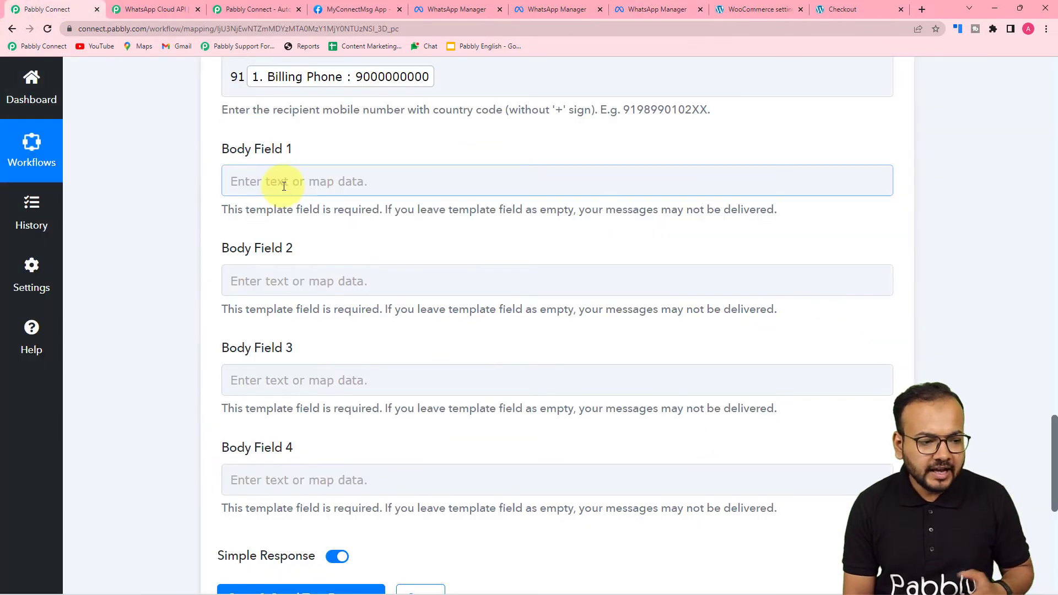
{"action": "scroll", "coordinate": [198, 208], "scroll_direction": "up", "scroll_amount": 3}
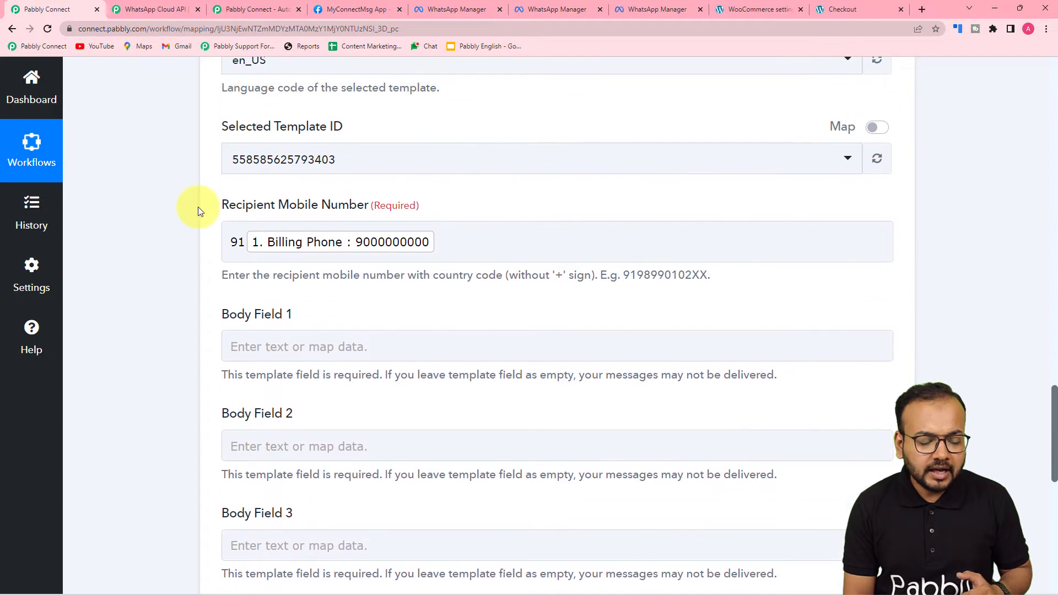
Step: Check the delivery date placeholder {{3}} in the order template preview against Body Field 3 of the WhatsApp action
{"action": "scroll", "coordinate": [198, 208], "scroll_direction": "down", "scroll_amount": 5}
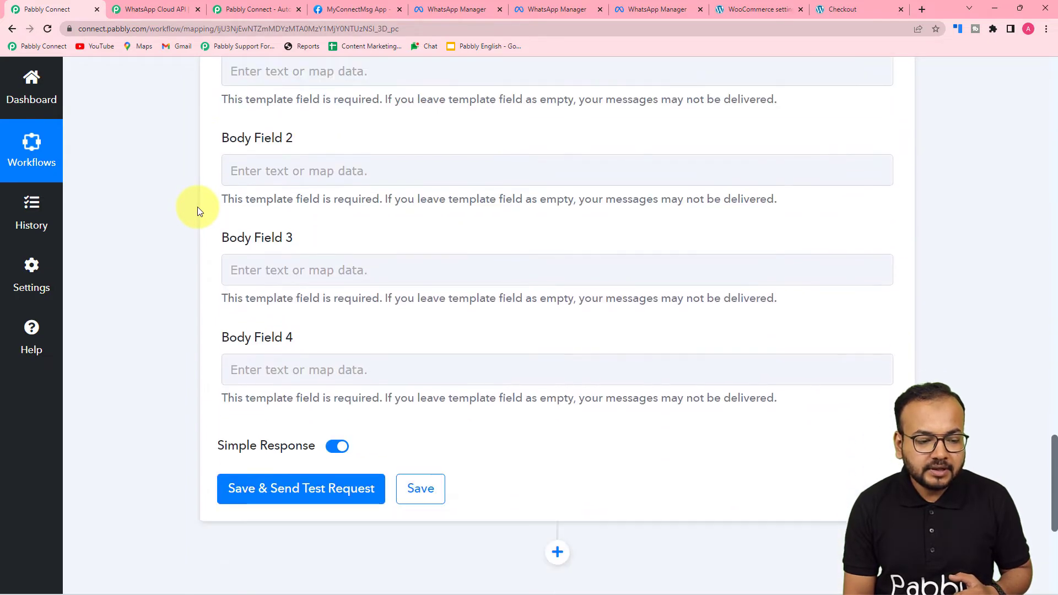
{"action": "left_click", "coordinate": [679, 8]}
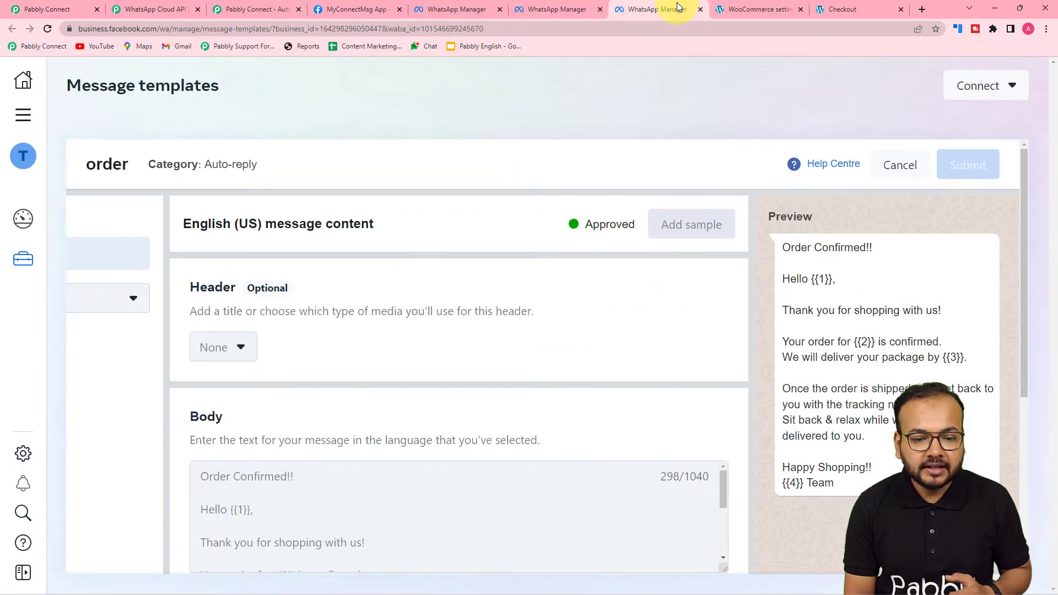
{"action": "left_click", "coordinate": [53, 7]}
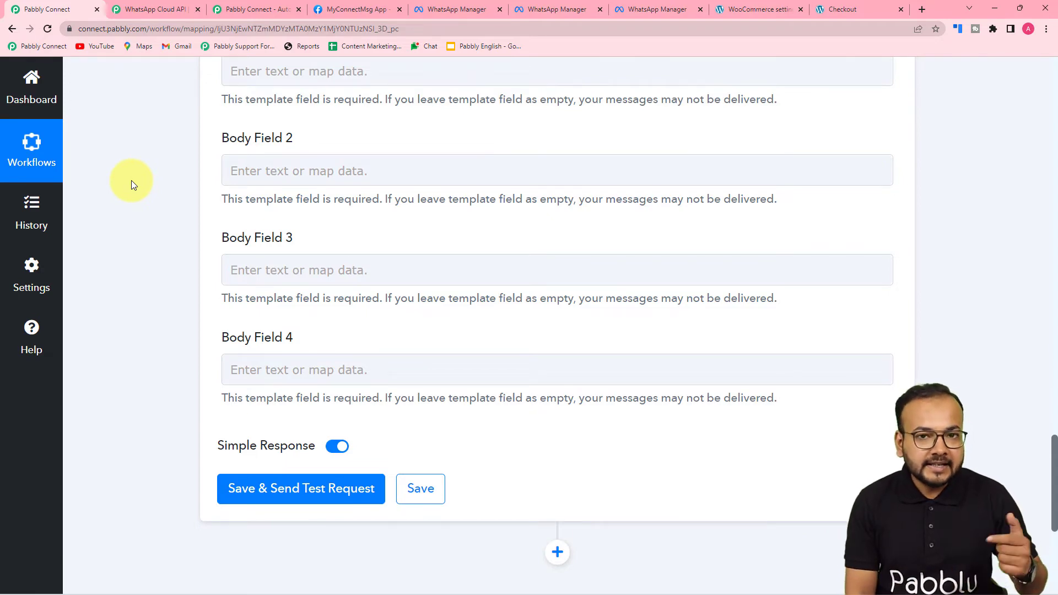
Step: Add a Date/Time Formatter by Pabbly action between the WooCommerce trigger and the WhatsApp Cloud API action
{"action": "scroll", "coordinate": [131, 180], "scroll_direction": "up", "scroll_amount": 10}
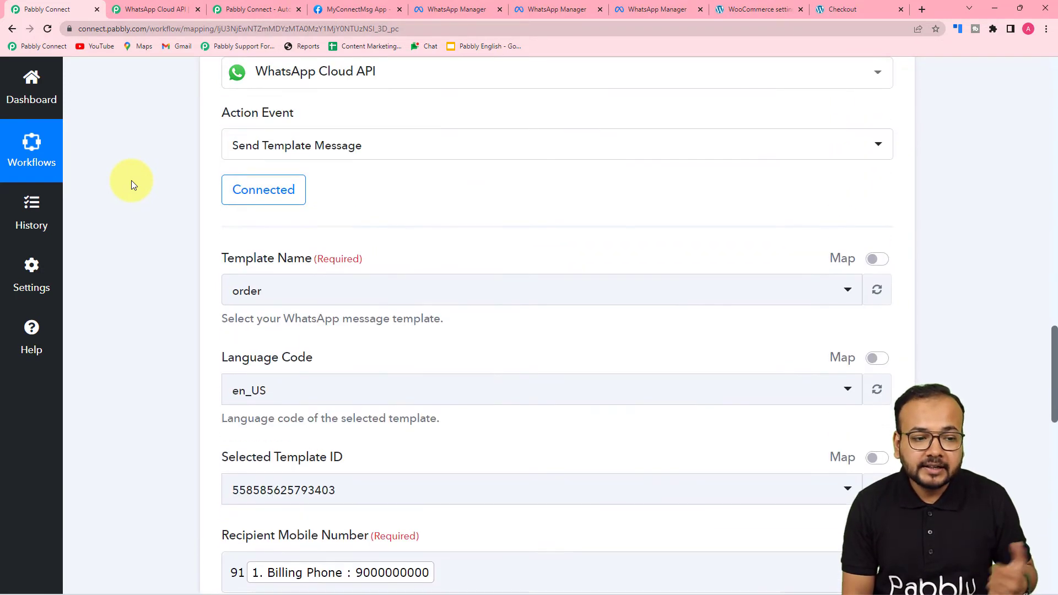
{"action": "scroll", "coordinate": [132, 180], "scroll_direction": "up", "scroll_amount": 6}
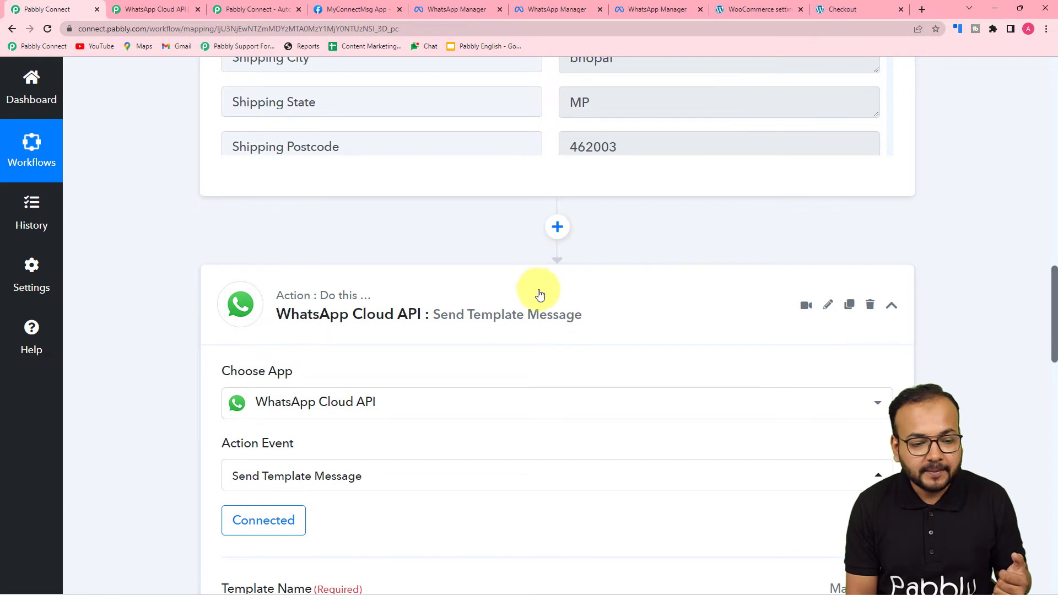
{"action": "left_click", "coordinate": [558, 227]}
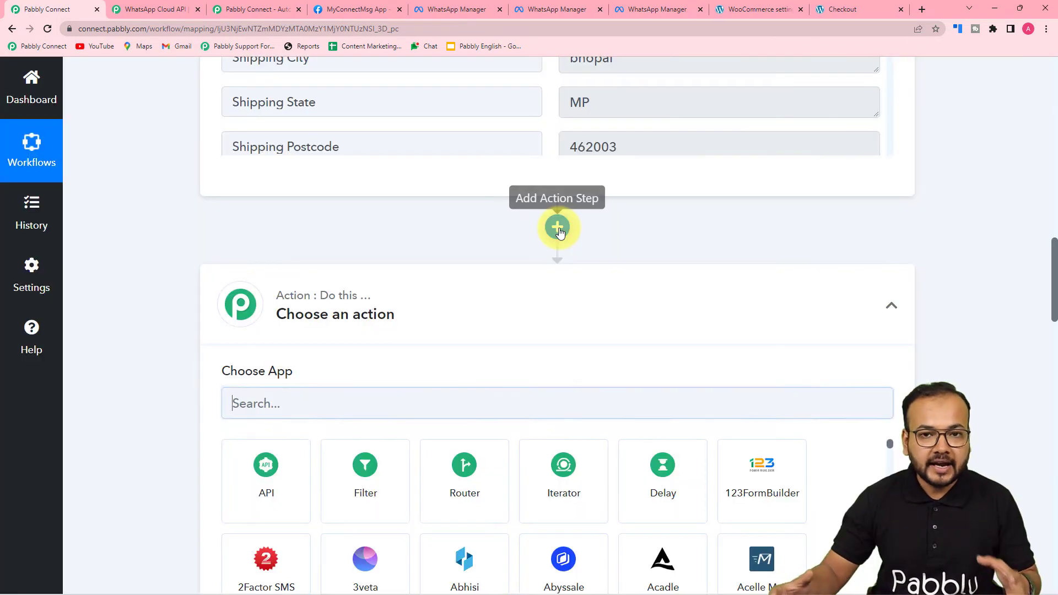
{"action": "scroll", "coordinate": [524, 220], "scroll_direction": "down", "scroll_amount": 3}
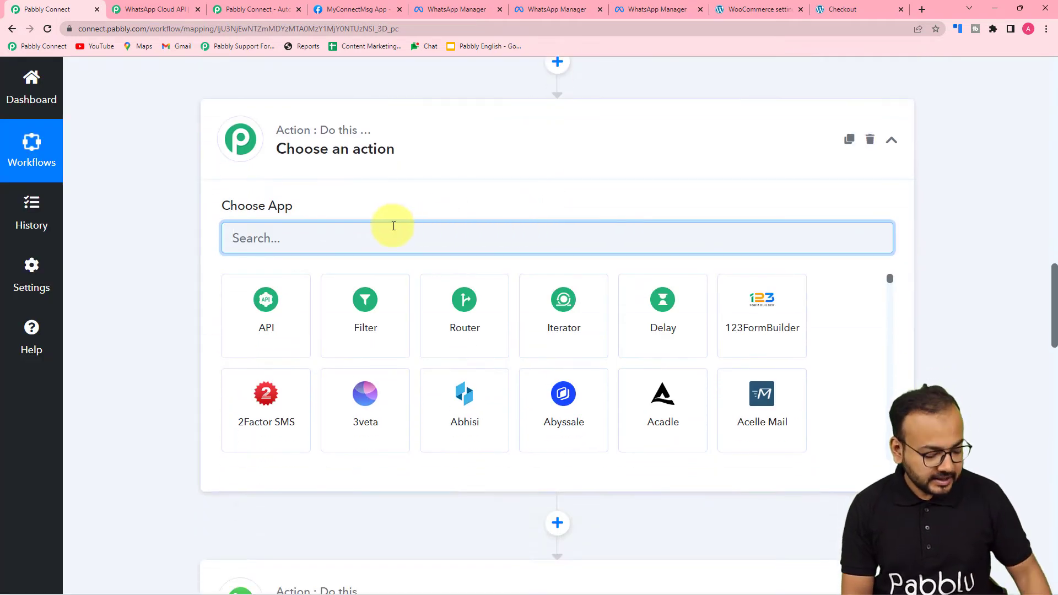
{"action": "type", "text": "date"}
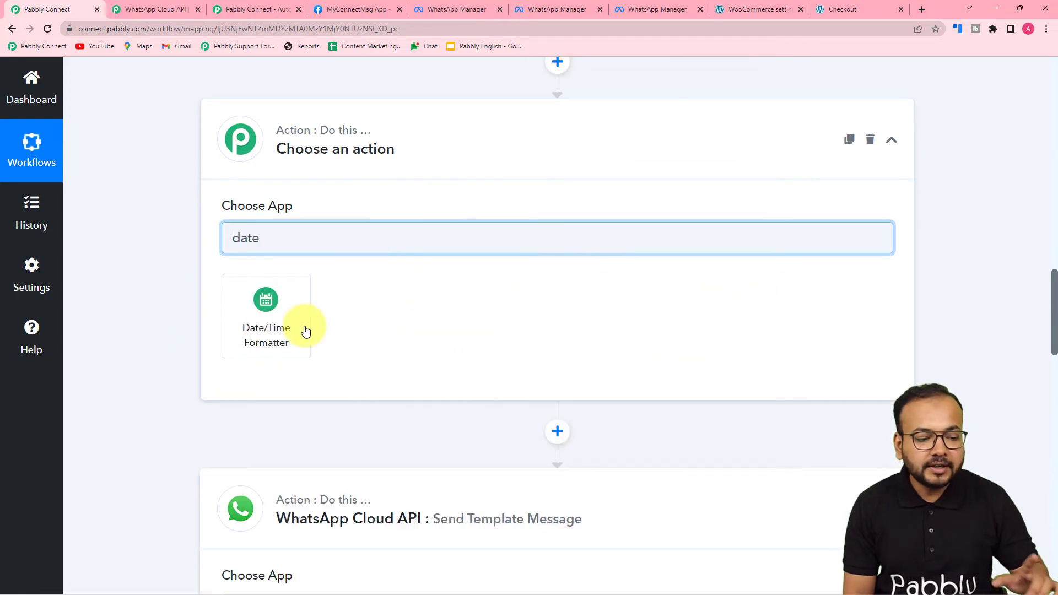
{"action": "left_click", "coordinate": [300, 329]}
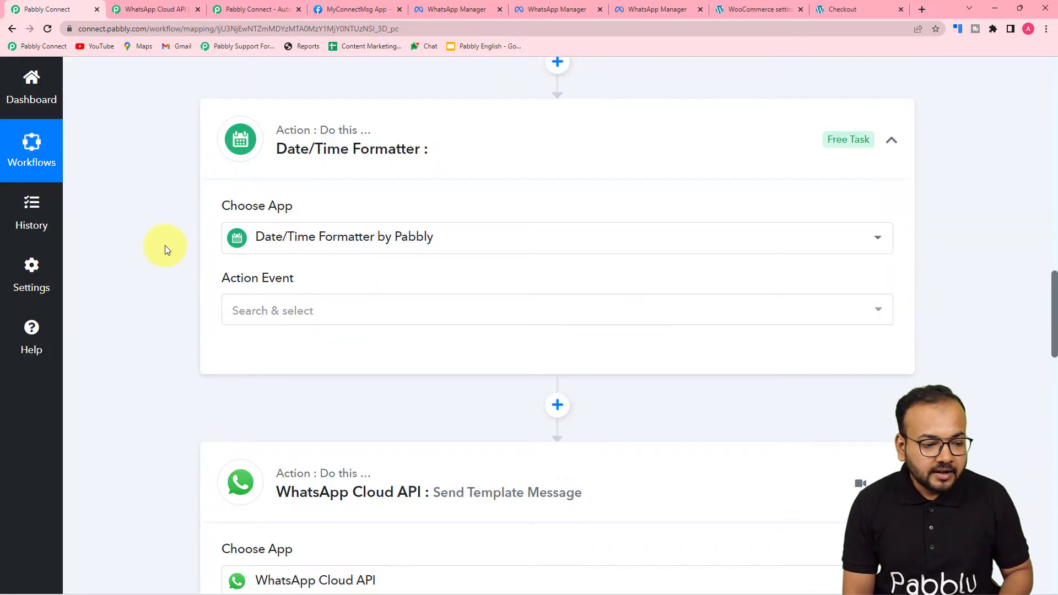
Step: Set the Date/Time Formatter's action event to Modify Current Date and connect it
{"action": "scroll", "coordinate": [357, 203], "scroll_direction": "down", "scroll_amount": 2}
{"action": "left_click", "coordinate": [289, 199]}
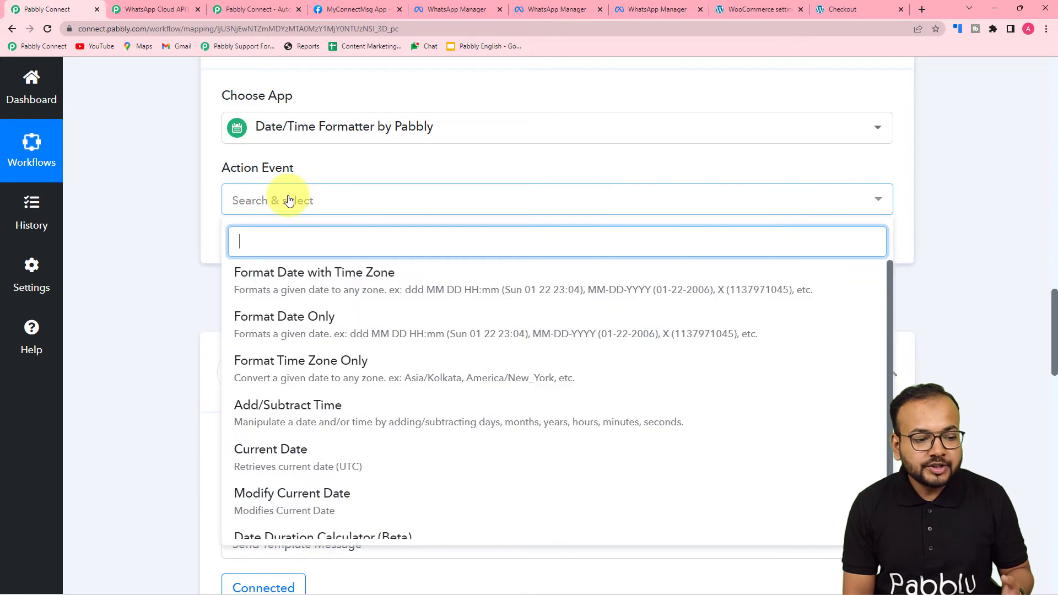
{"action": "scroll", "coordinate": [297, 303], "scroll_direction": "down", "scroll_amount": 1}
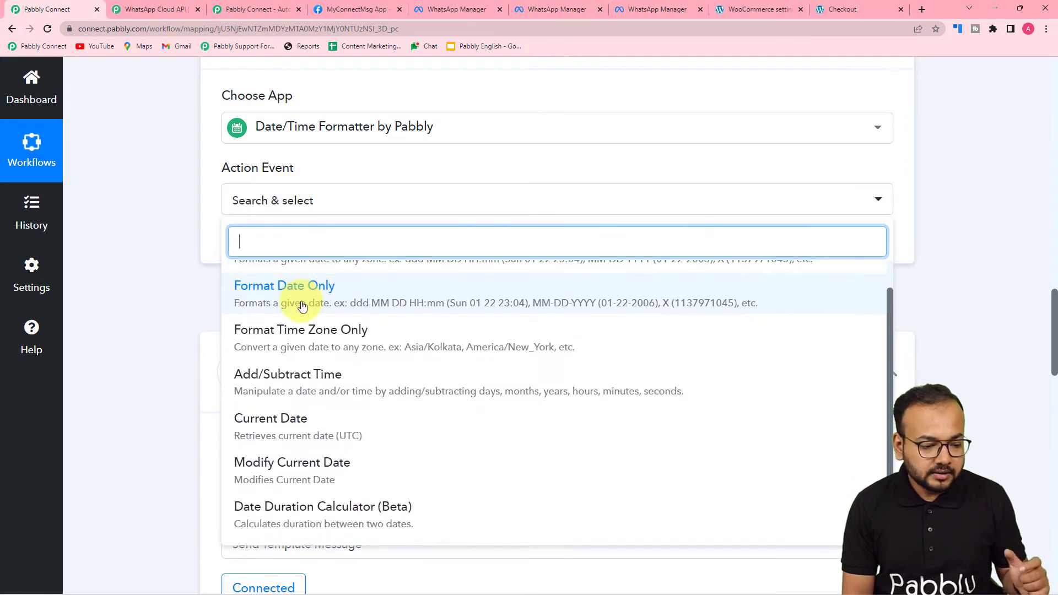
{"action": "scroll", "coordinate": [302, 305], "scroll_direction": "down", "scroll_amount": 1}
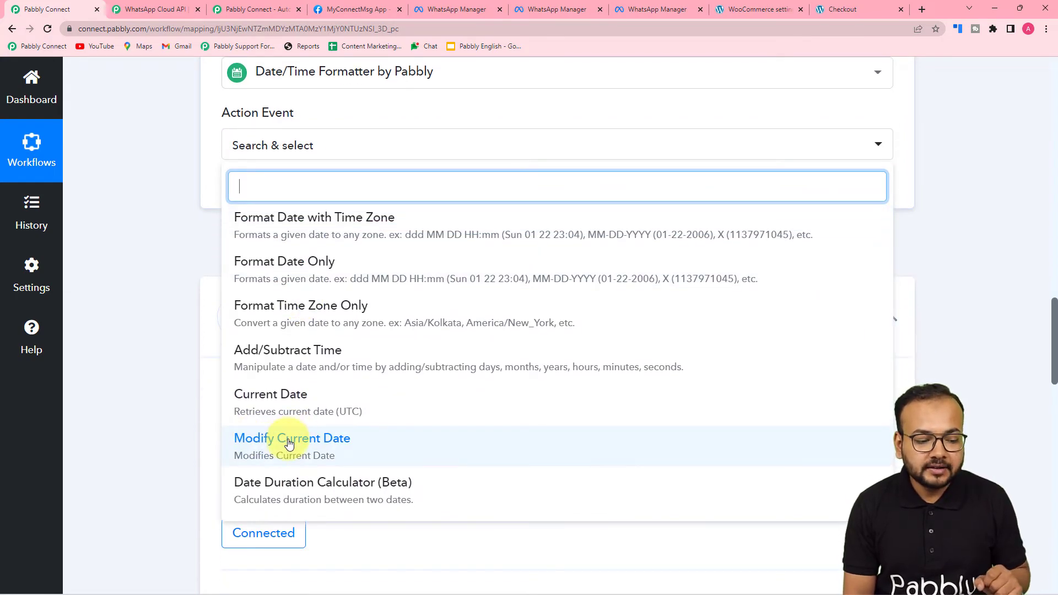
{"action": "left_click", "coordinate": [290, 444]}
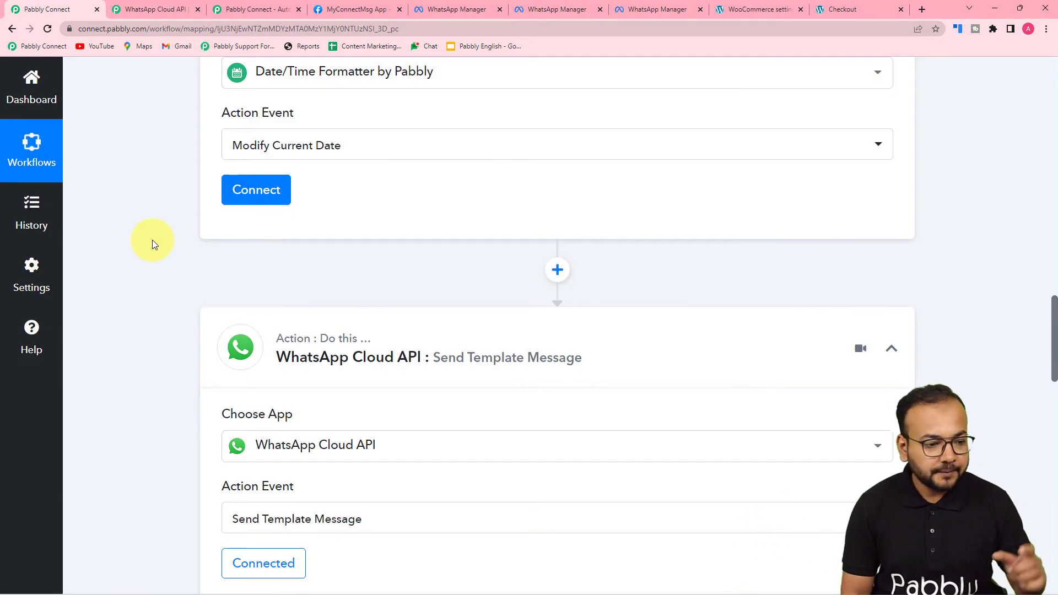
{"action": "left_click", "coordinate": [234, 195]}
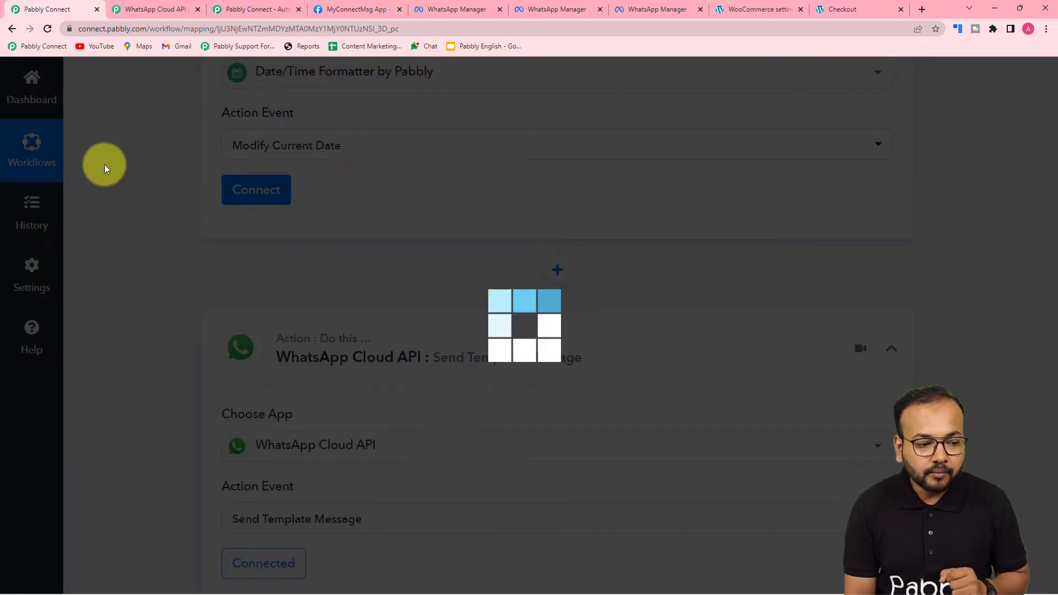
Step: Set the formatter's date format to DD-MM-YYYY and its time zone to Asia/Kolkata
{"action": "scroll", "coordinate": [118, 167], "scroll_direction": "down", "scroll_amount": 3}
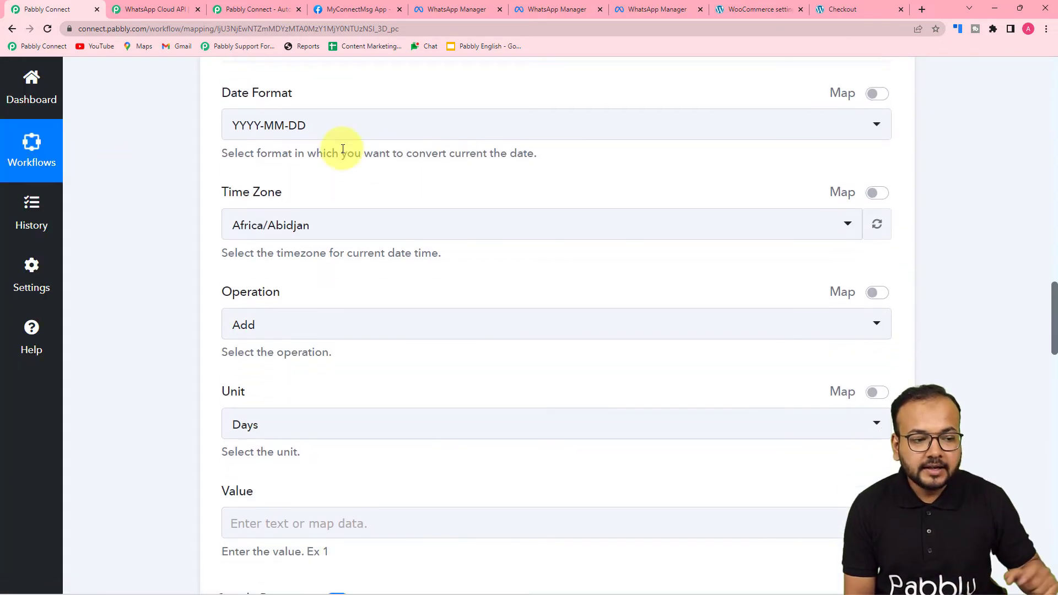
{"action": "left_click", "coordinate": [320, 128]}
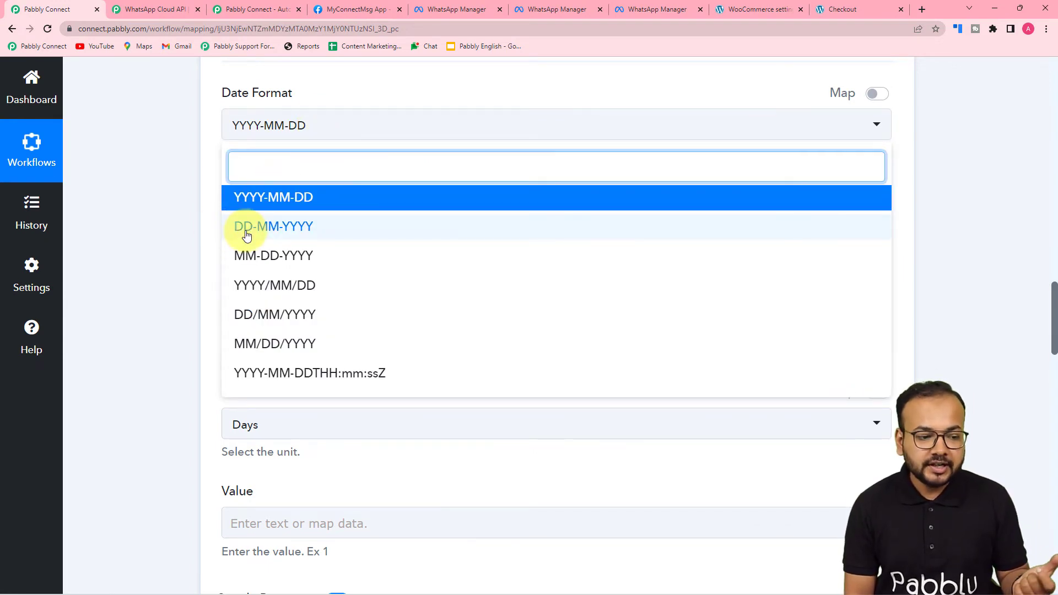
{"action": "left_click", "coordinate": [276, 232]}
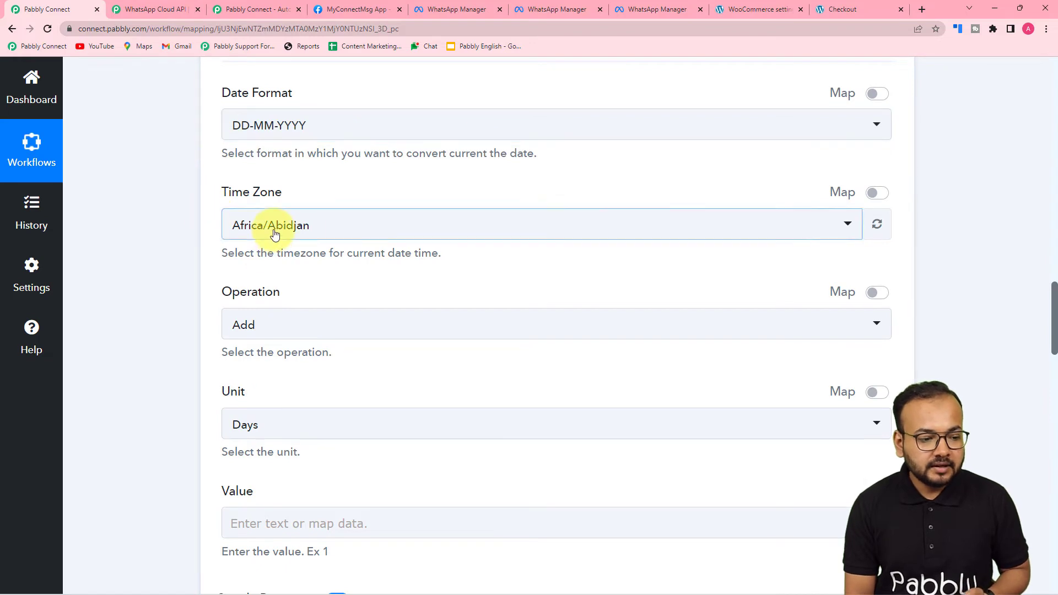
{"action": "left_click", "coordinate": [274, 234]}
{"action": "type", "text": "kol"}
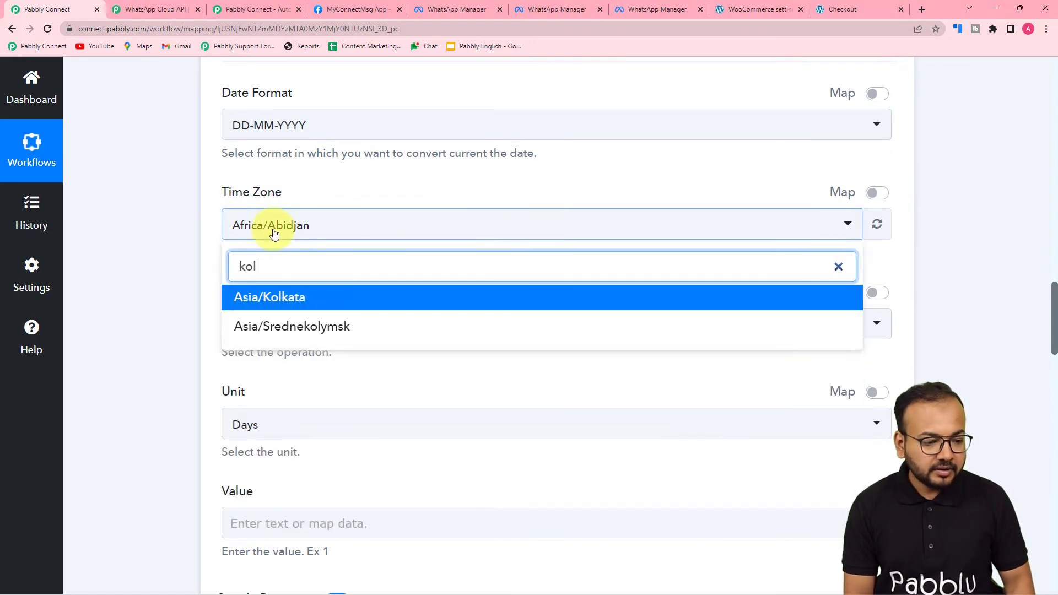
{"action": "left_click", "coordinate": [275, 297]}
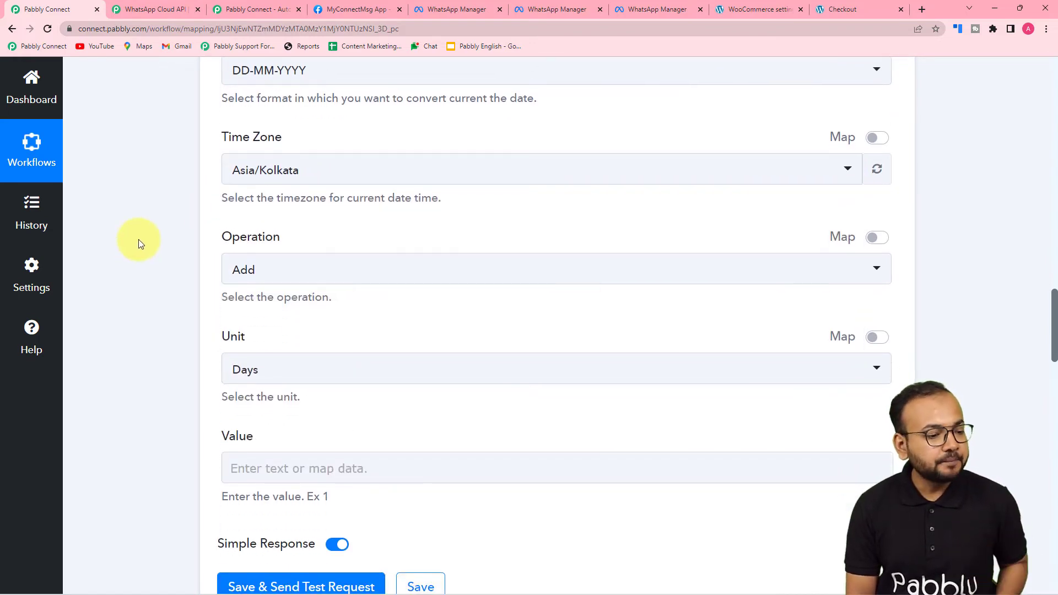
Step: Configure the formatter to add 4 days to the current date, using operation Add, unit Days and value 4
{"action": "scroll", "coordinate": [138, 239], "scroll_direction": "down", "scroll_amount": 3}
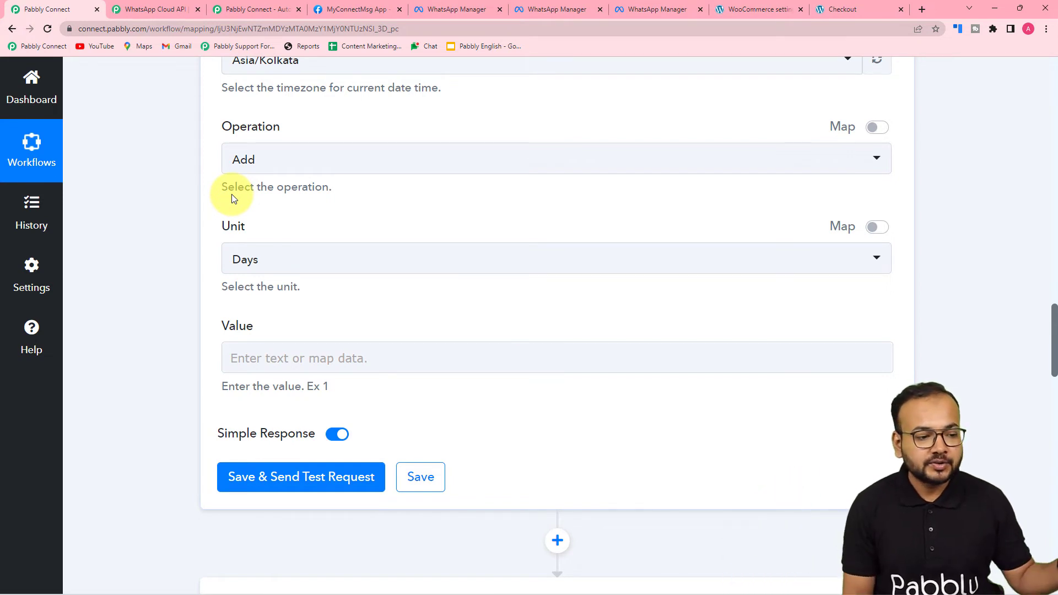
{"action": "left_click", "coordinate": [266, 163]}
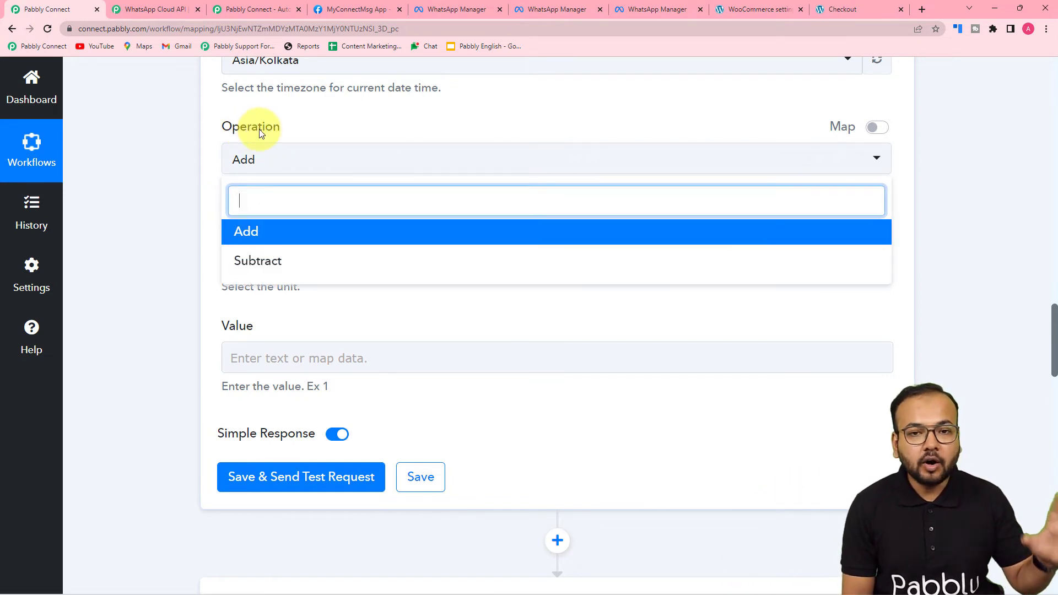
{"action": "left_click", "coordinate": [236, 231]}
{"action": "scroll", "coordinate": [154, 210], "scroll_direction": "down", "scroll_amount": 2}
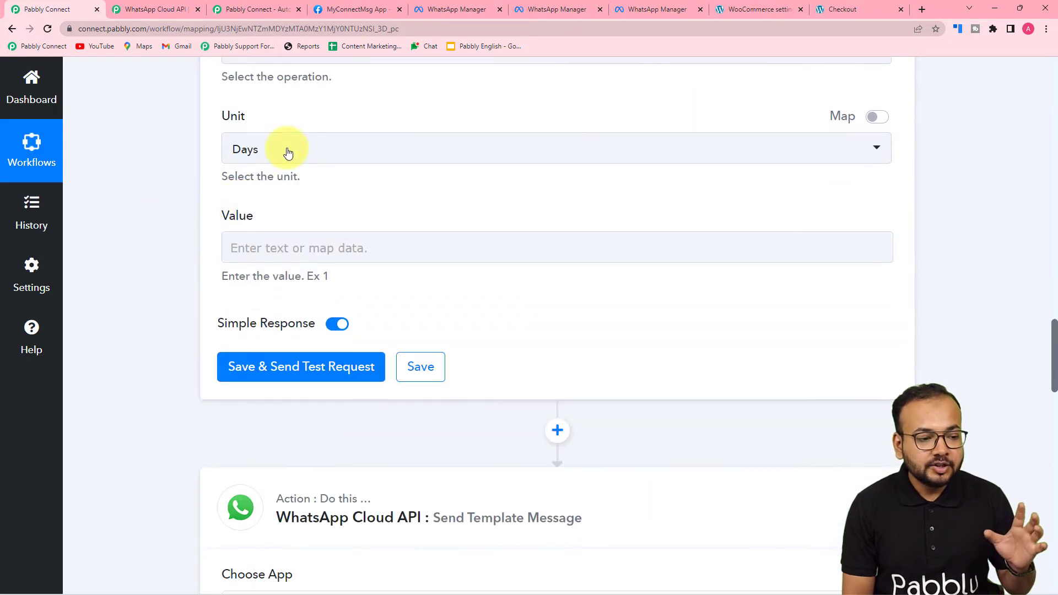
{"action": "left_click", "coordinate": [285, 149]}
{"action": "left_click", "coordinate": [267, 216]}
{"action": "left_click", "coordinate": [289, 249]}
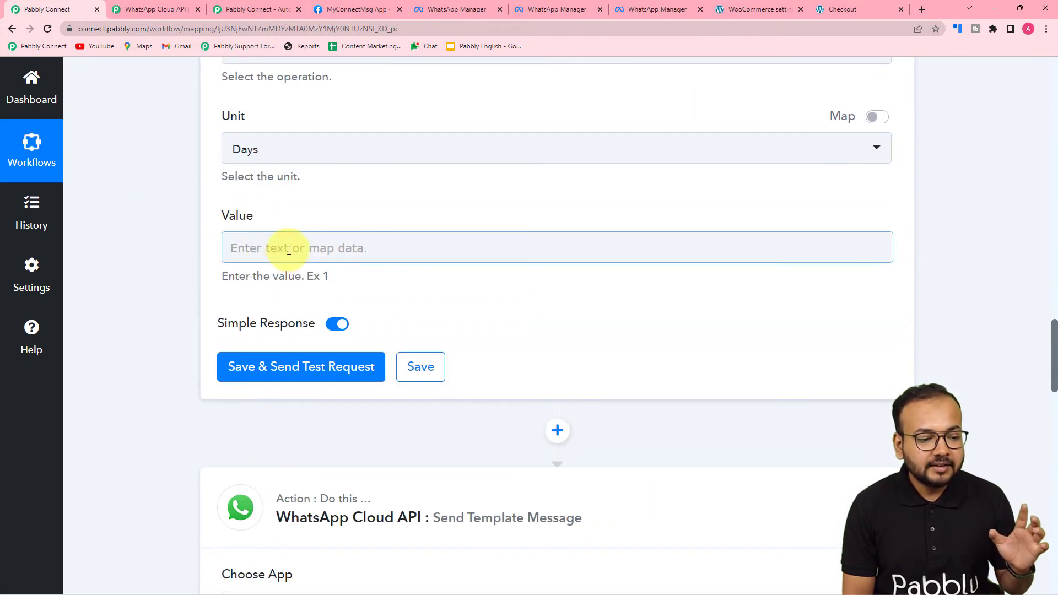
{"action": "left_click", "coordinate": [173, 229]}
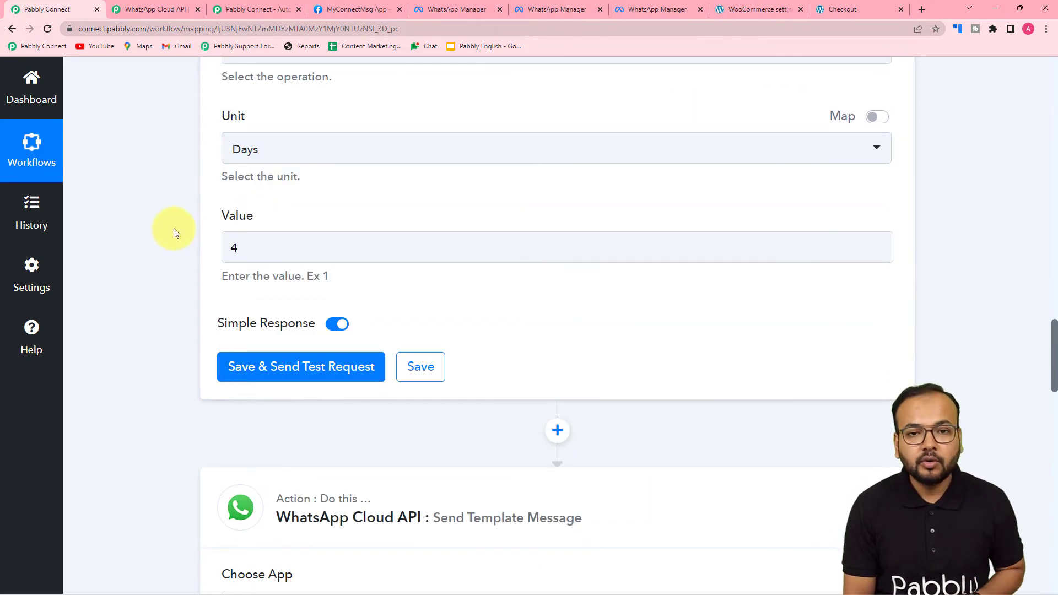
Step: Save the Date/Time Formatter action and send a test request to get the calculated date
{"action": "scroll", "coordinate": [174, 228], "scroll_direction": "down", "scroll_amount": 4}
{"action": "left_click", "coordinate": [250, 158]}
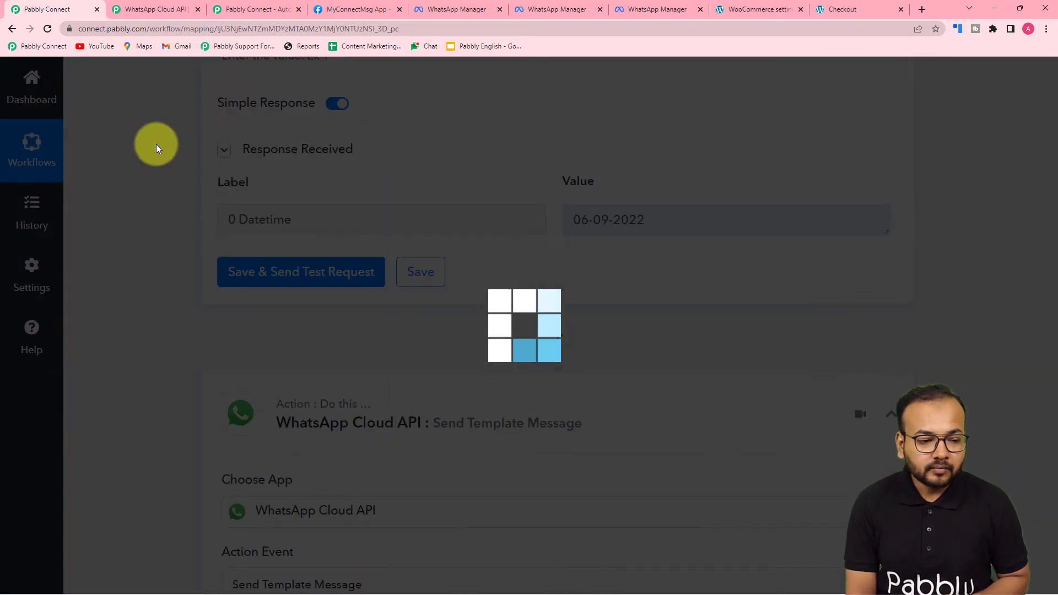
{"action": "scroll", "coordinate": [394, 164], "scroll_direction": "down", "scroll_amount": 1}
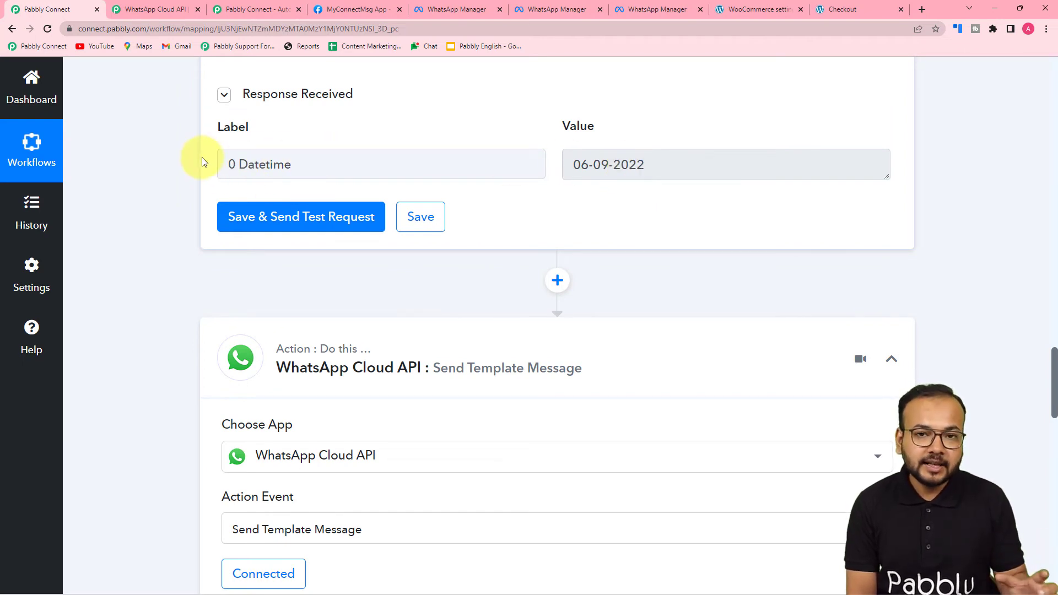
Step: Check which previous-step data is available for mapping into Body Field 1 of the WhatsApp action
{"action": "scroll", "coordinate": [201, 160], "scroll_direction": "down", "scroll_amount": 2}
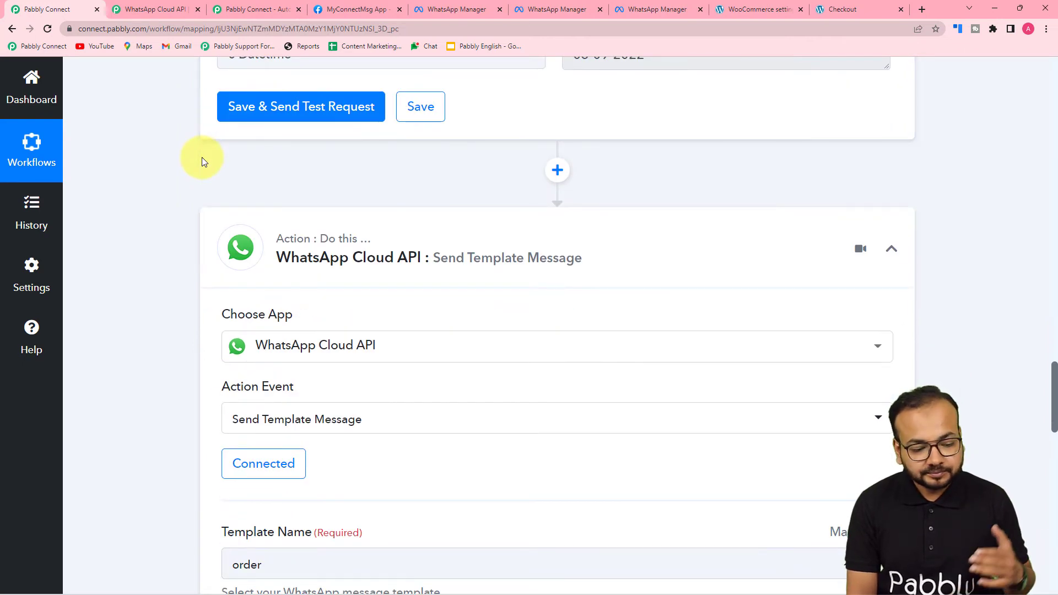
{"action": "scroll", "coordinate": [201, 160], "scroll_direction": "down", "scroll_amount": 2}
{"action": "scroll", "coordinate": [201, 159], "scroll_direction": "down", "scroll_amount": 12}
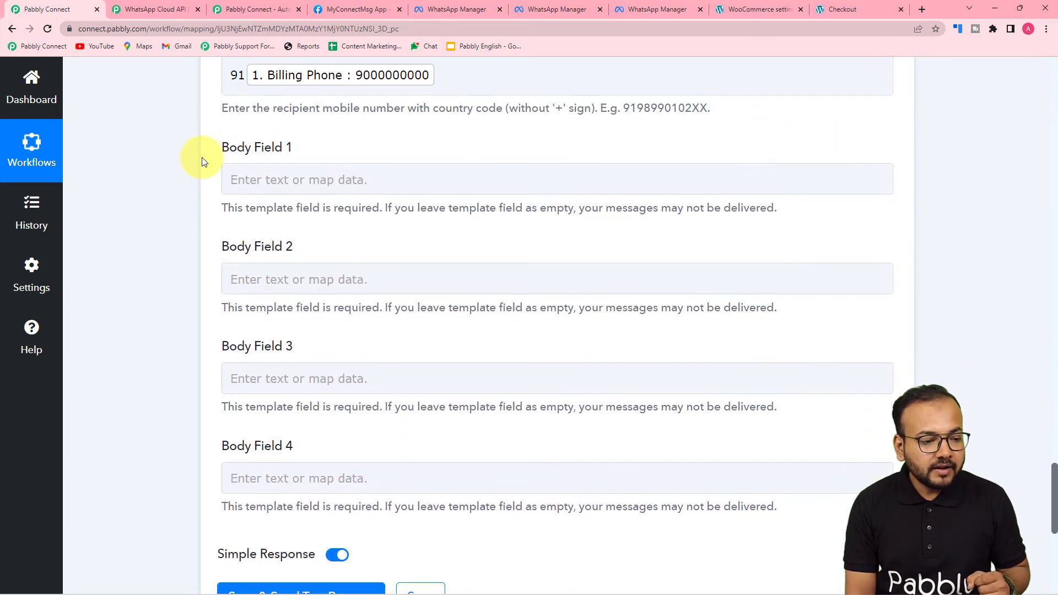
{"action": "left_click", "coordinate": [255, 179]}
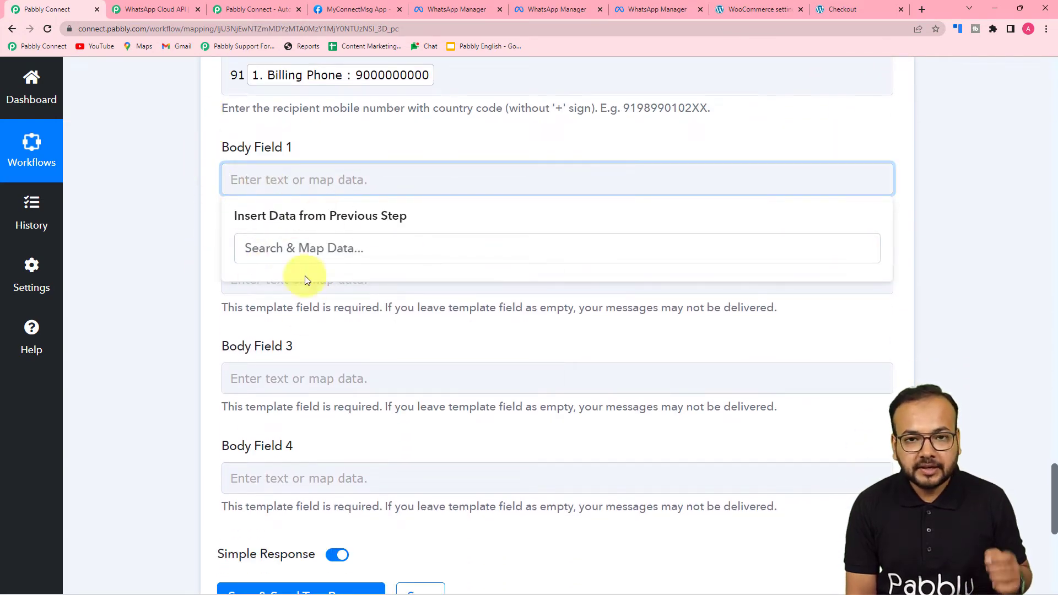
{"action": "left_click", "coordinate": [140, 253]}
Step: Reconnect the Send Template Message action using the existing connection WhatsApp Cloud API #146
{"action": "scroll", "coordinate": [141, 252], "scroll_direction": "up", "scroll_amount": 8}
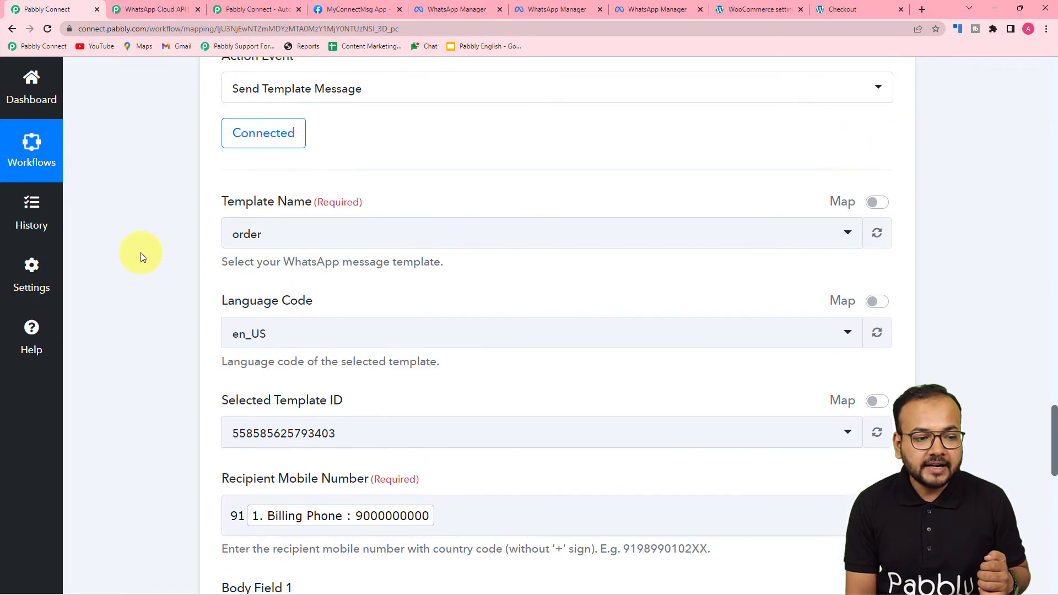
{"action": "scroll", "coordinate": [140, 252], "scroll_direction": "up", "scroll_amount": 7}
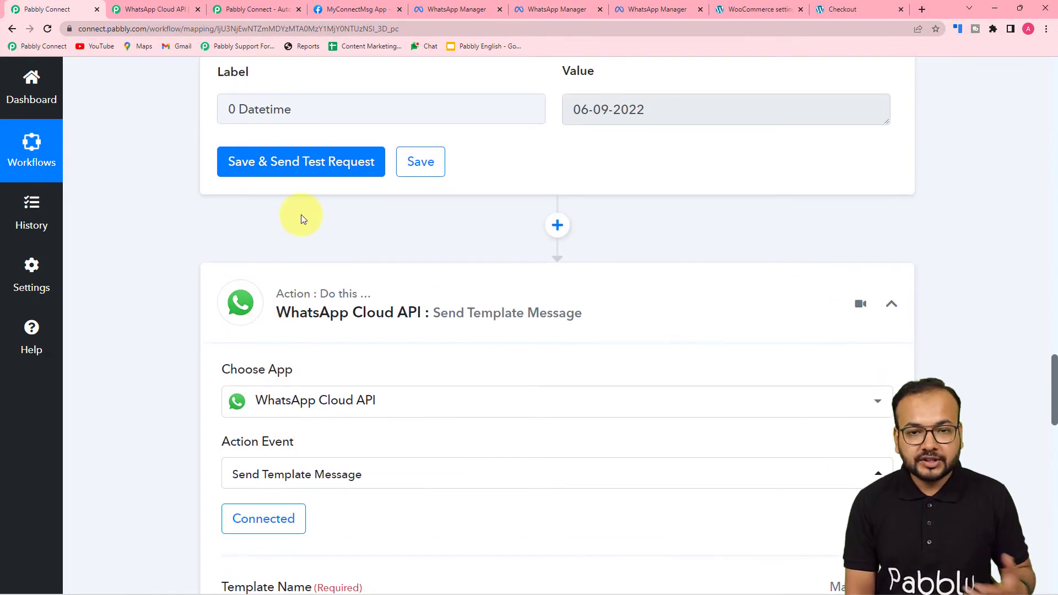
{"action": "scroll", "coordinate": [301, 219], "scroll_direction": "down", "scroll_amount": 2}
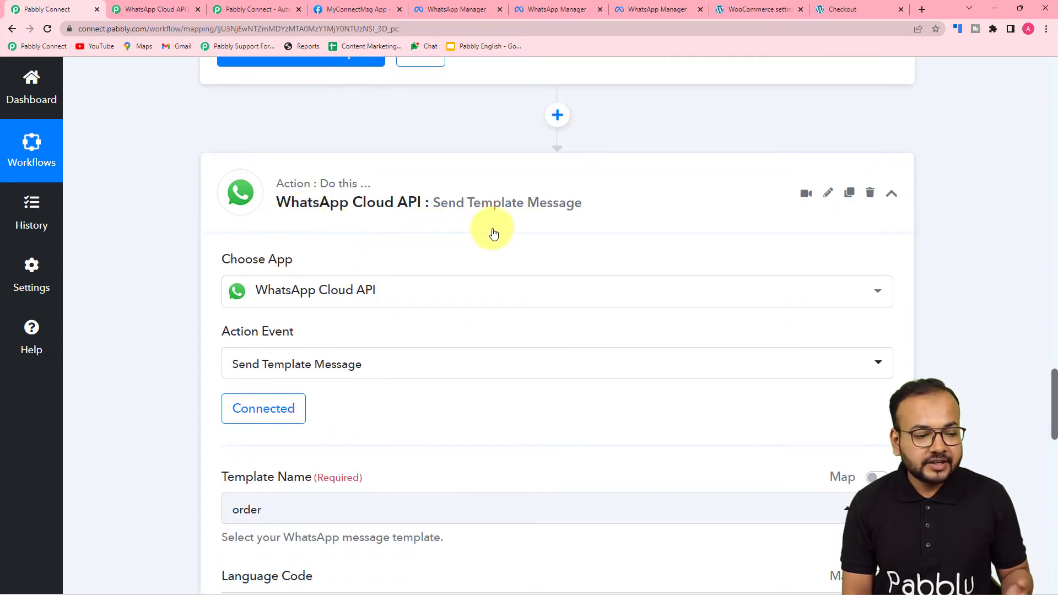
{"action": "scroll", "coordinate": [348, 235], "scroll_direction": "down", "scroll_amount": 1}
{"action": "scroll", "coordinate": [348, 240], "scroll_direction": "down", "scroll_amount": 2}
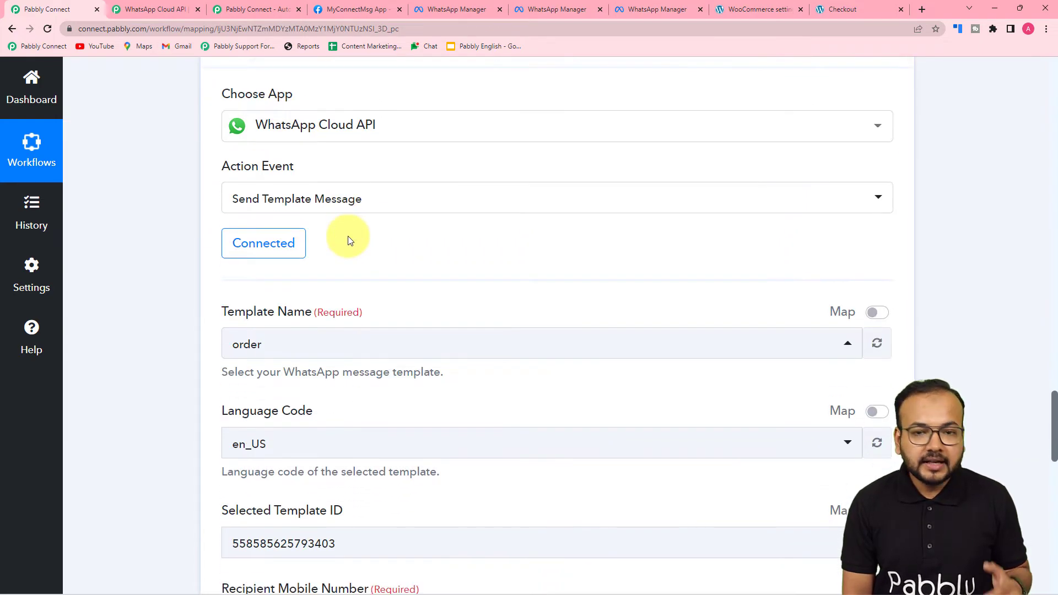
{"action": "left_click", "coordinate": [261, 258]}
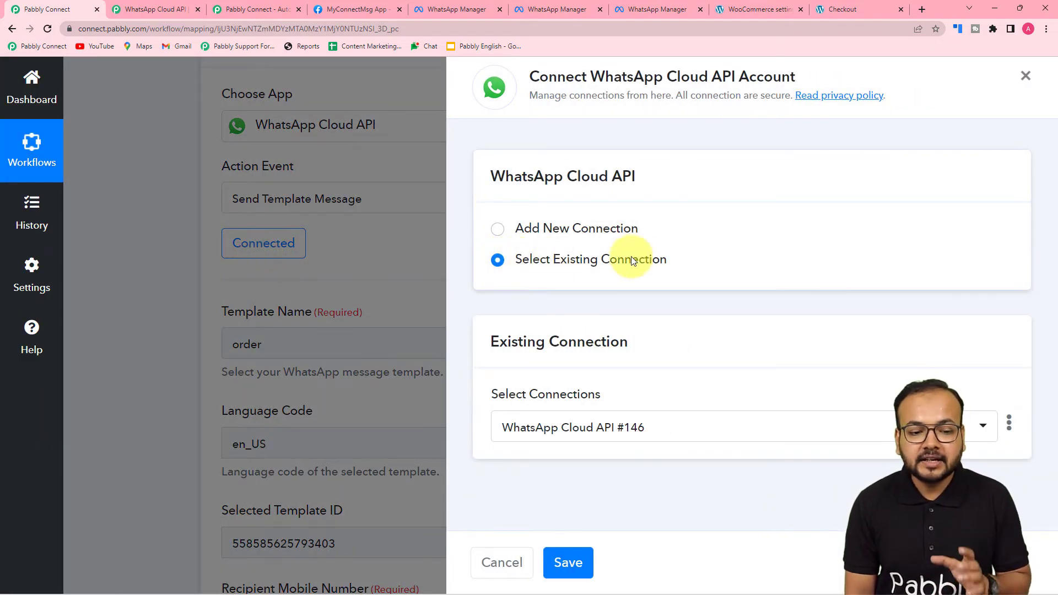
{"action": "left_click", "coordinate": [568, 562]}
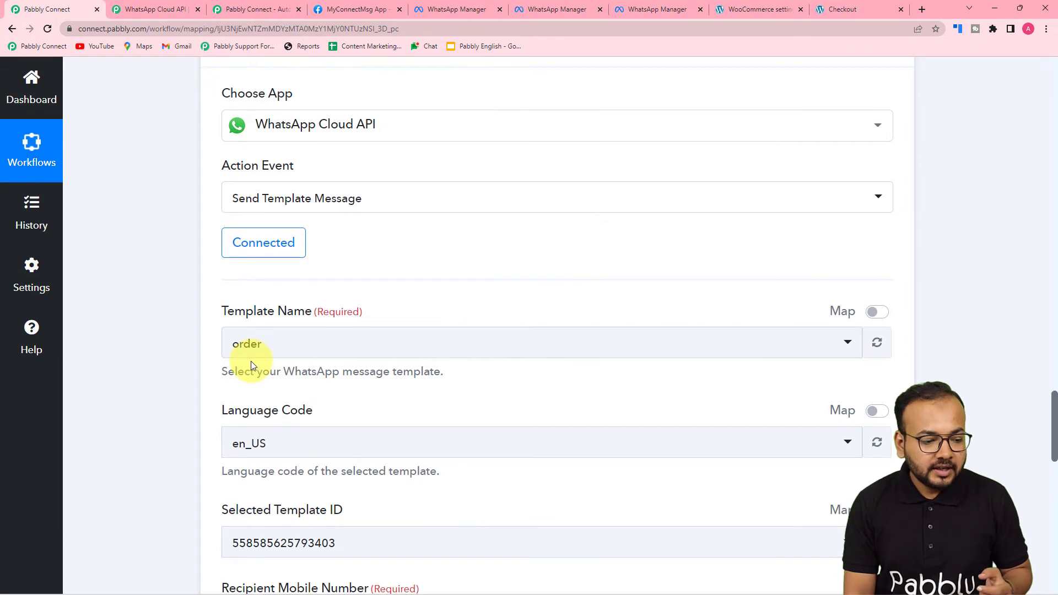
Step: Map the Billing First Name from the WooCommerce New Order Created data into Body Field 1
{"action": "scroll", "coordinate": [250, 361], "scroll_direction": "down", "scroll_amount": 6}
{"action": "scroll", "coordinate": [240, 366], "scroll_direction": "down", "scroll_amount": 1}
{"action": "left_click", "coordinate": [267, 295]}
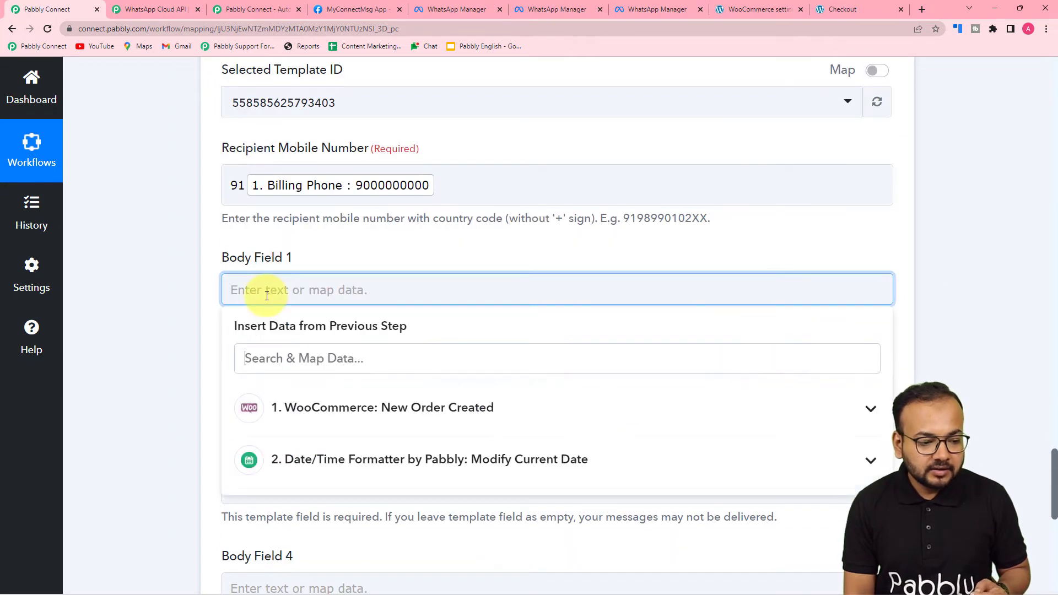
{"action": "scroll", "coordinate": [275, 276], "scroll_direction": "down", "scroll_amount": 3}
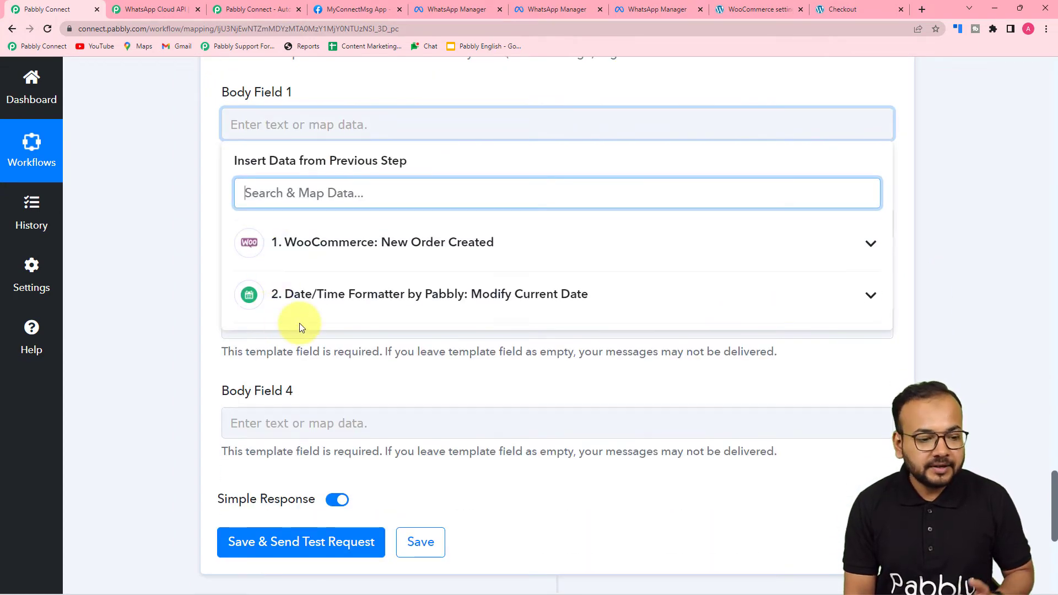
{"action": "left_click", "coordinate": [152, 240]}
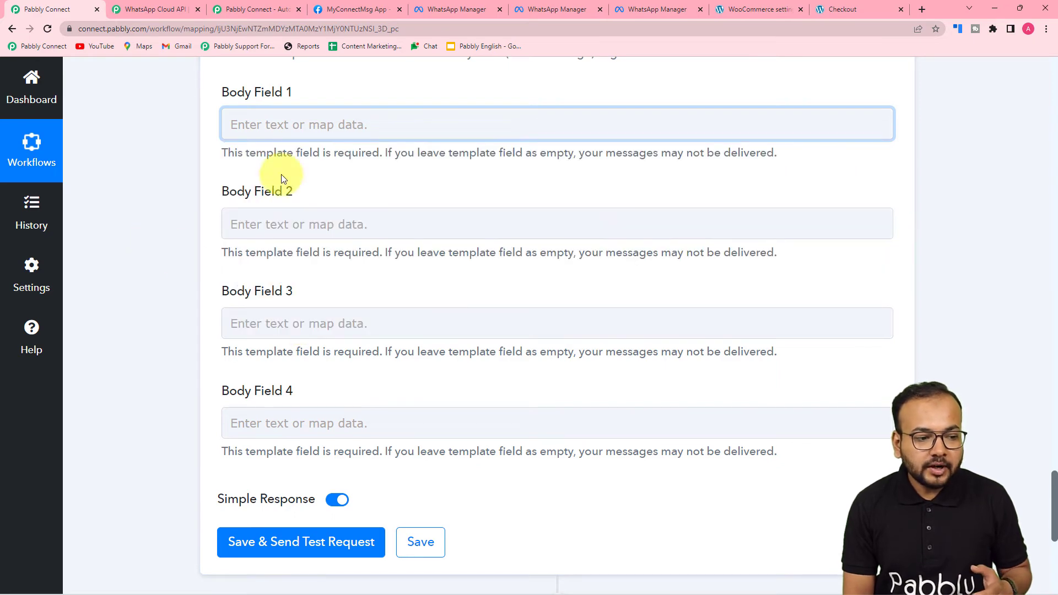
{"action": "left_click", "coordinate": [285, 120]}
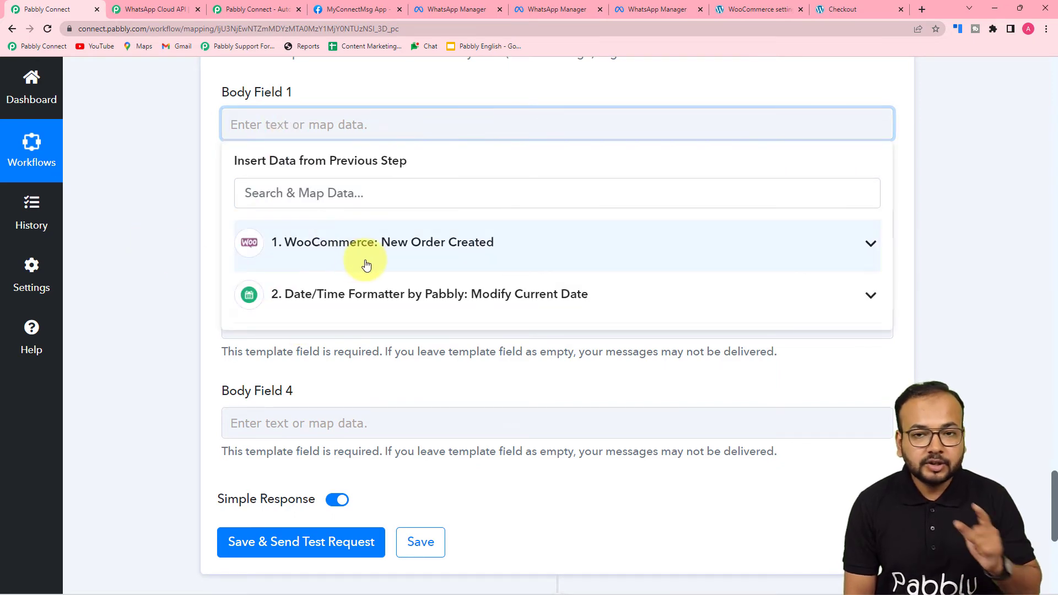
{"action": "left_click", "coordinate": [336, 245]}
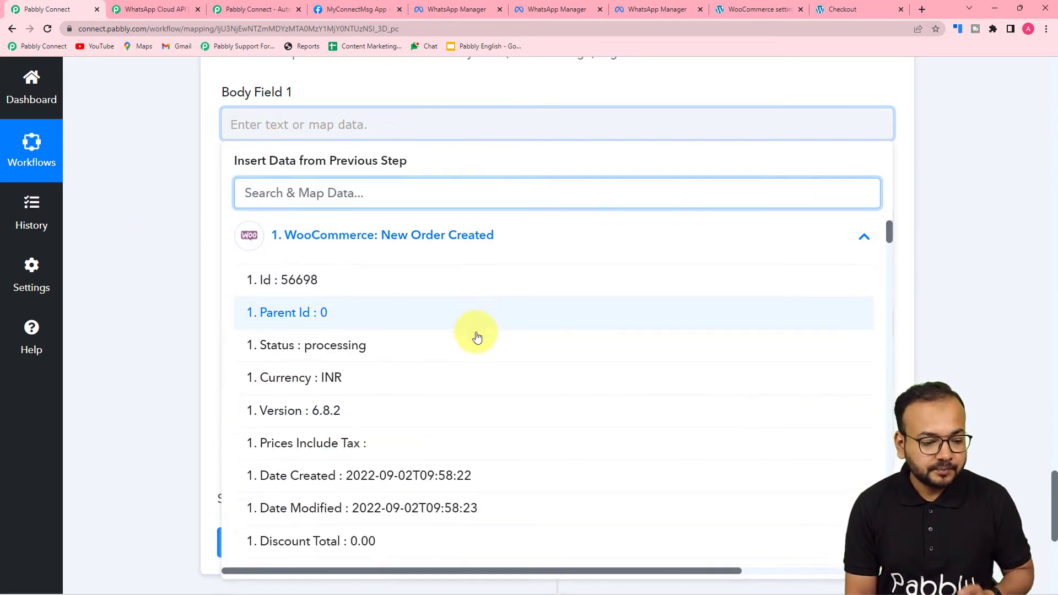
{"action": "scroll", "coordinate": [476, 337], "scroll_direction": "down", "scroll_amount": 5}
{"action": "scroll", "coordinate": [476, 337], "scroll_direction": "down", "scroll_amount": 4}
{"action": "left_click", "coordinate": [370, 236]}
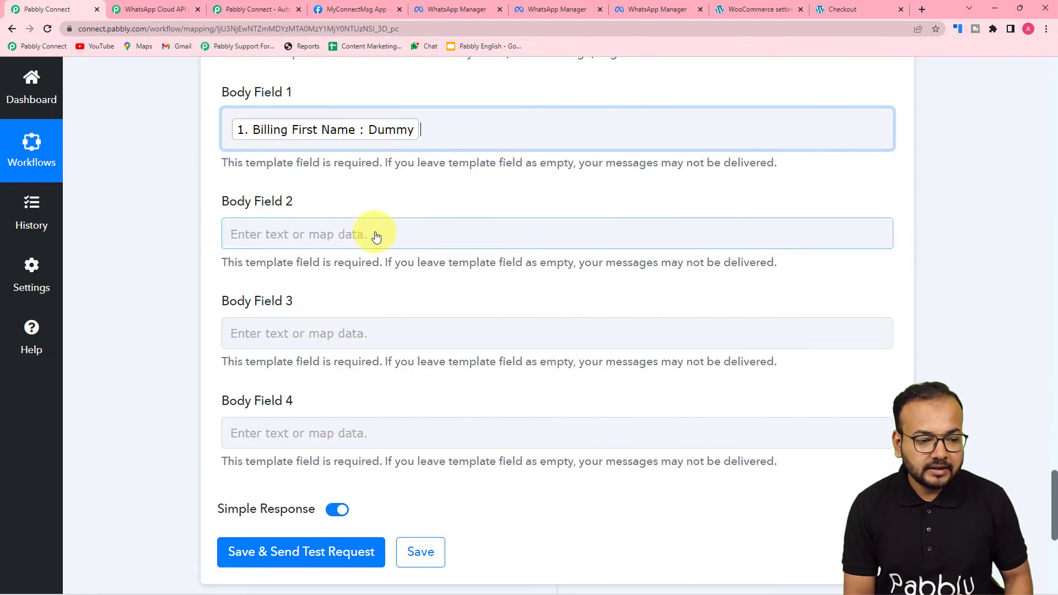
Step: Add the Shipping Last Name from the WooCommerce order data after the first name in Body Field 1
{"action": "left_click", "coordinate": [397, 252]}
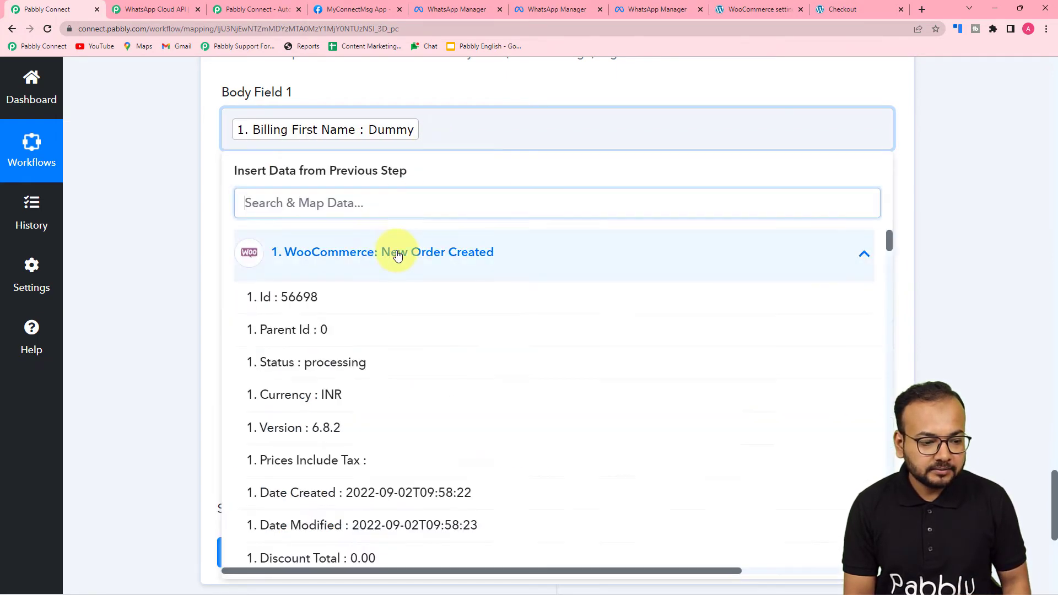
{"action": "scroll", "coordinate": [366, 475], "scroll_direction": "down", "scroll_amount": 10}
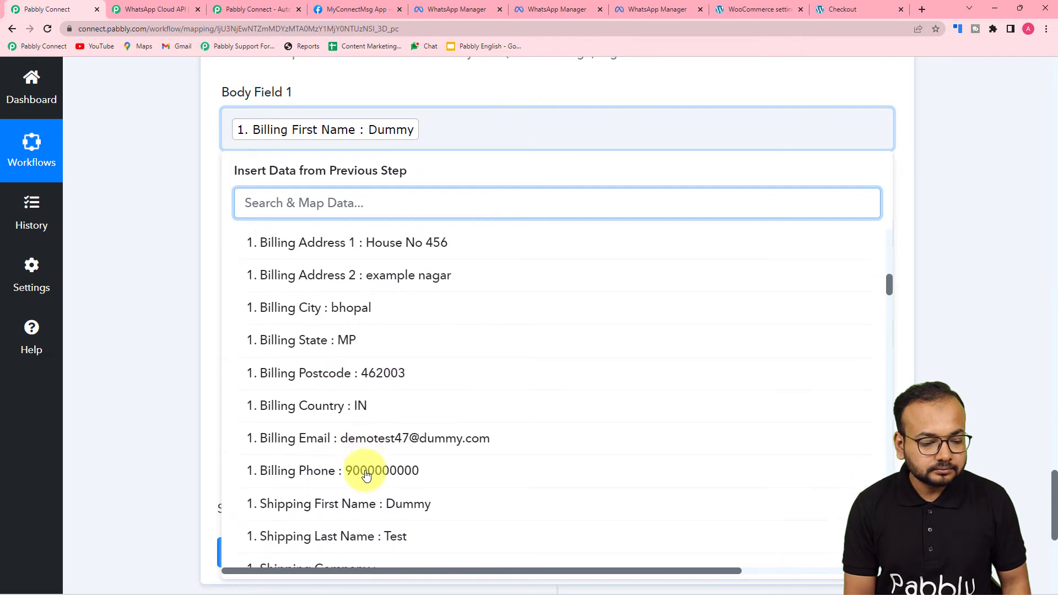
{"action": "left_click", "coordinate": [385, 527]}
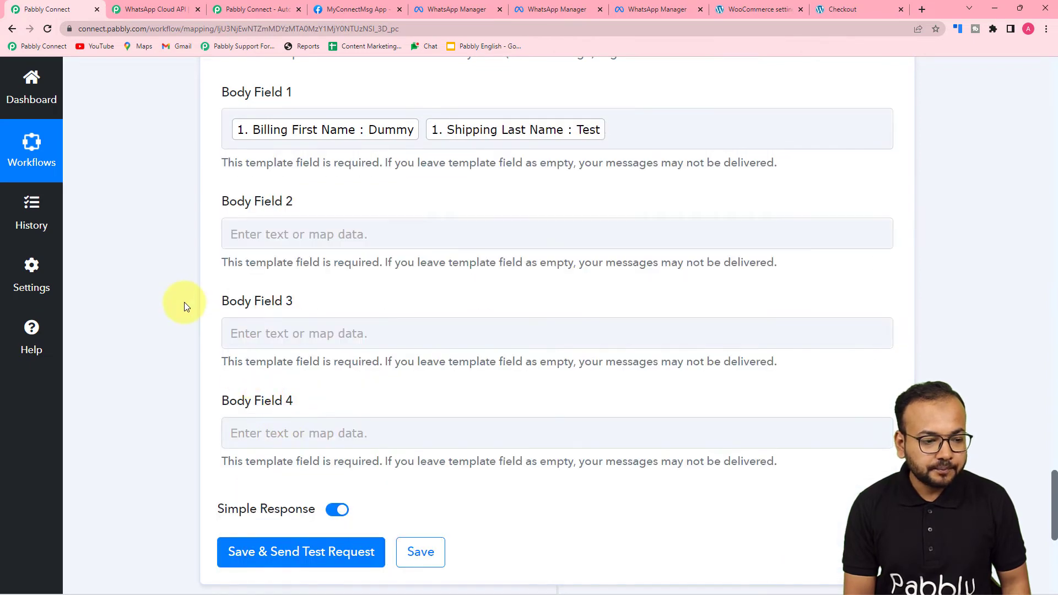
Step: Map the ordered product's name, Line Items 0 Name, from the WooCommerce data into Body Field 2, checking it against the order confirmation page
{"action": "left_click", "coordinate": [321, 229]}
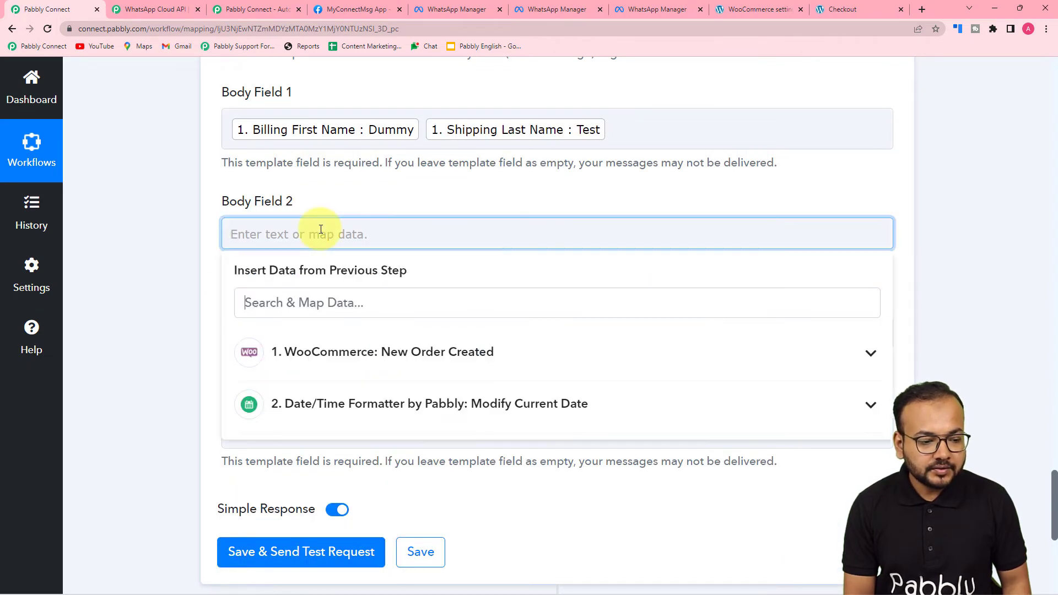
{"action": "scroll", "coordinate": [314, 217], "scroll_direction": "down", "scroll_amount": 3}
{"action": "left_click", "coordinate": [321, 200]}
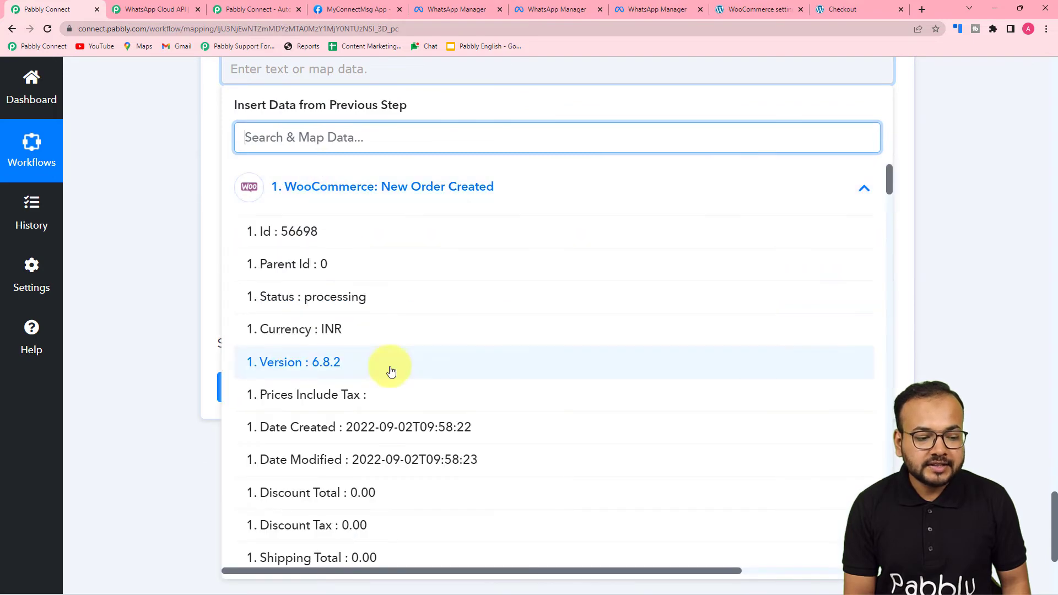
{"action": "scroll", "coordinate": [389, 369], "scroll_direction": "down", "scroll_amount": 10}
{"action": "scroll", "coordinate": [390, 370], "scroll_direction": "down", "scroll_amount": 4}
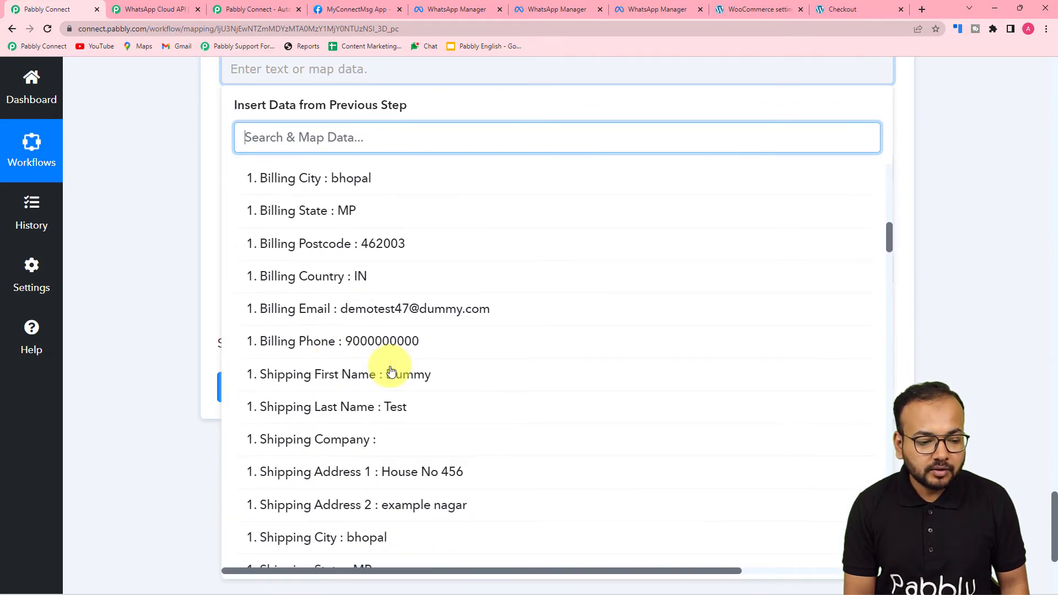
{"action": "scroll", "coordinate": [390, 370], "scroll_direction": "down", "scroll_amount": 5}
{"action": "scroll", "coordinate": [390, 370], "scroll_direction": "down", "scroll_amount": 10}
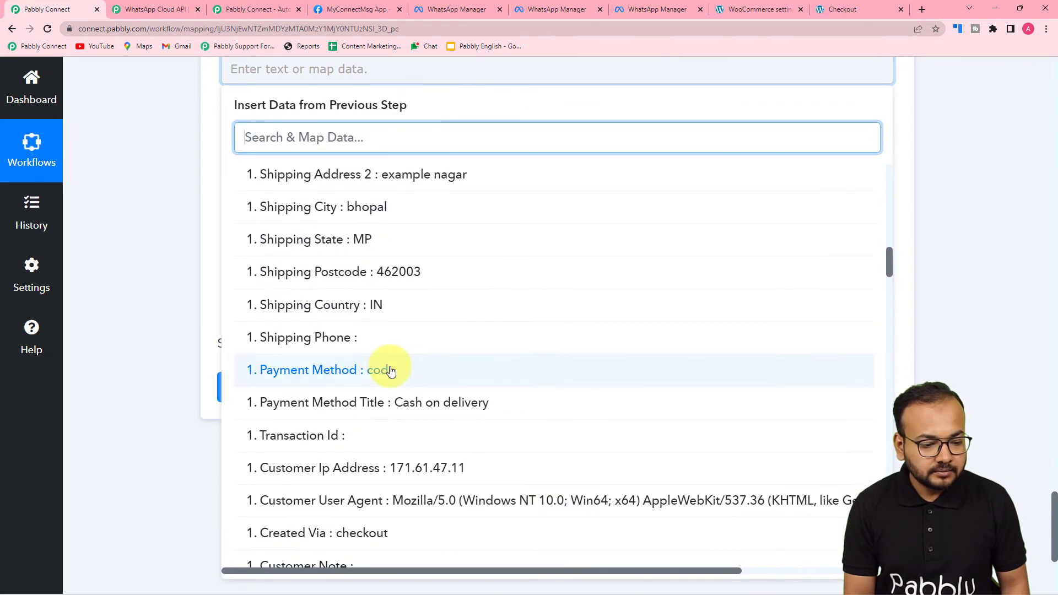
{"action": "scroll", "coordinate": [390, 370], "scroll_direction": "down", "scroll_amount": 9}
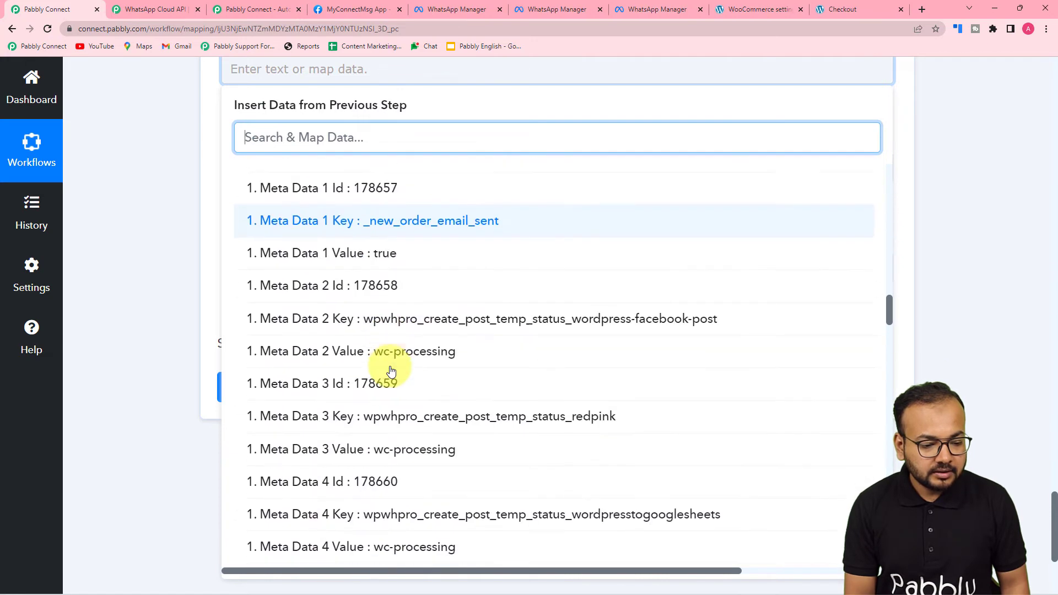
{"action": "scroll", "coordinate": [391, 370], "scroll_direction": "down", "scroll_amount": 10}
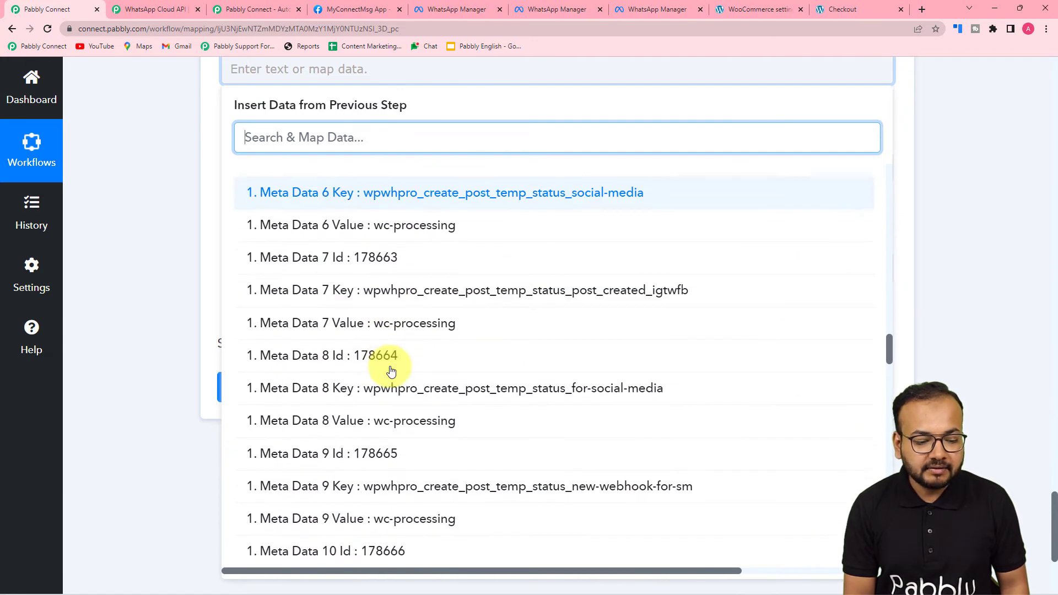
{"action": "scroll", "coordinate": [391, 370], "scroll_direction": "down", "scroll_amount": 10}
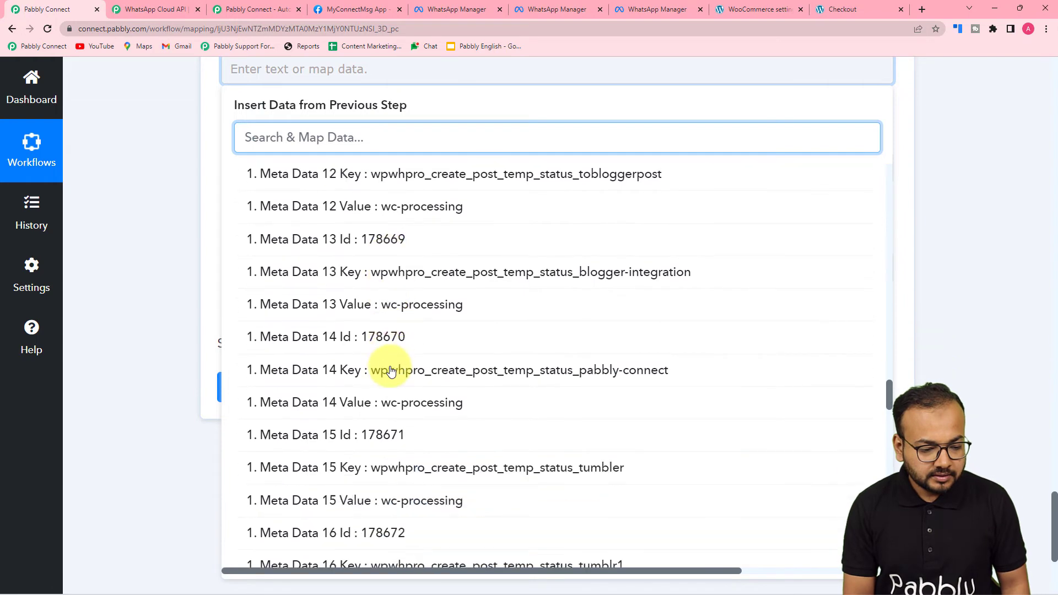
{"action": "scroll", "coordinate": [390, 370], "scroll_direction": "down", "scroll_amount": 6}
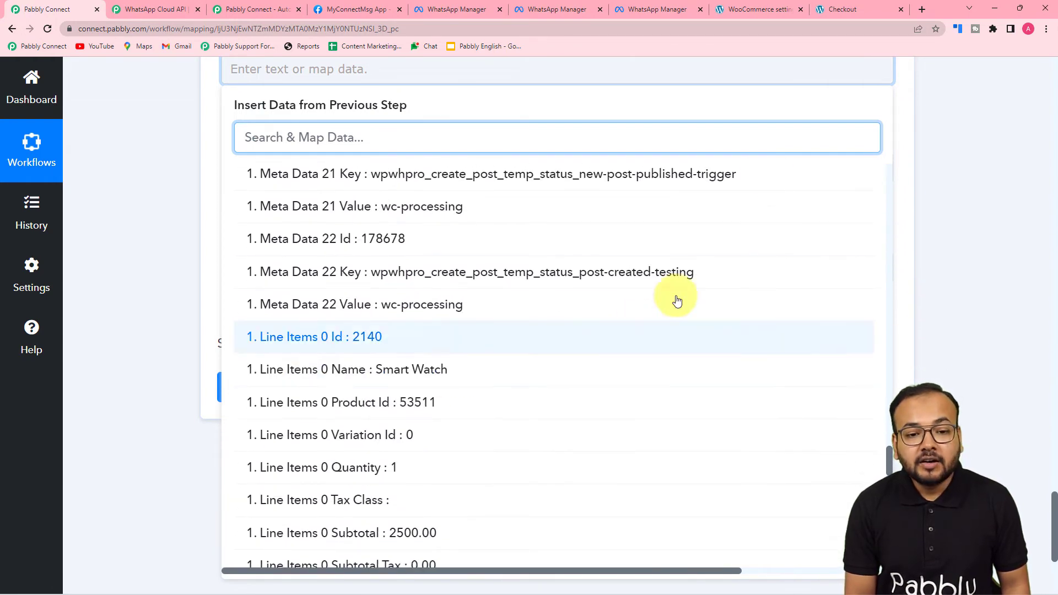
{"action": "left_click", "coordinate": [851, 9]}
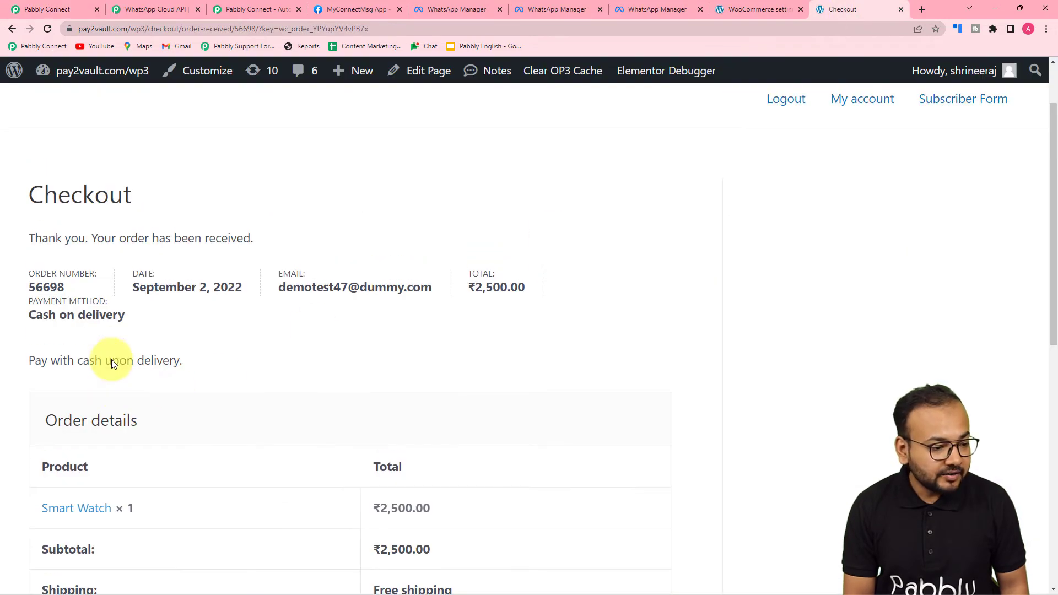
{"action": "scroll", "coordinate": [110, 389], "scroll_direction": "down", "scroll_amount": 2}
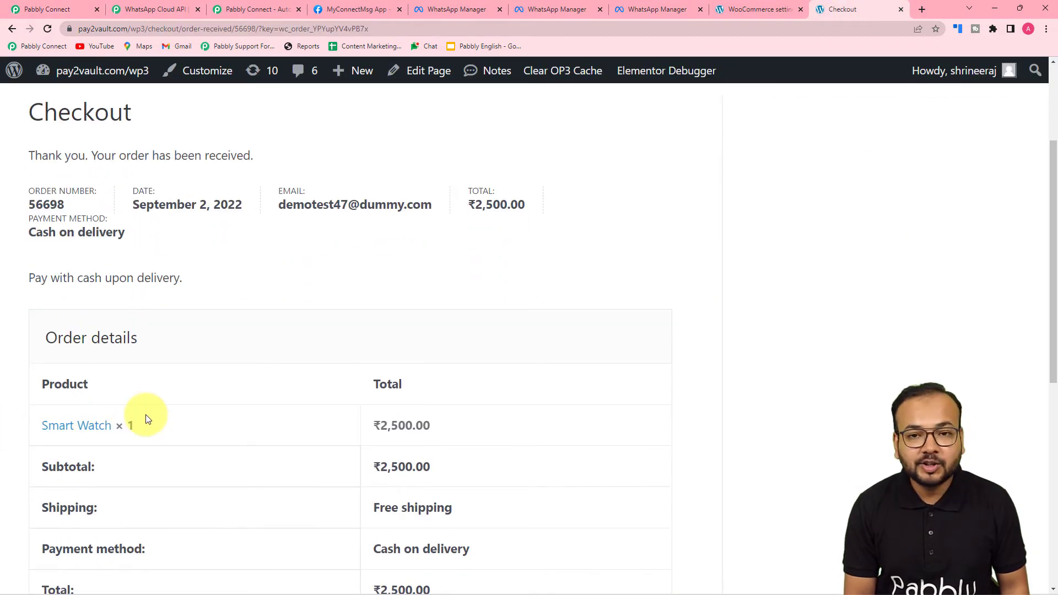
{"action": "left_click", "coordinate": [46, 8]}
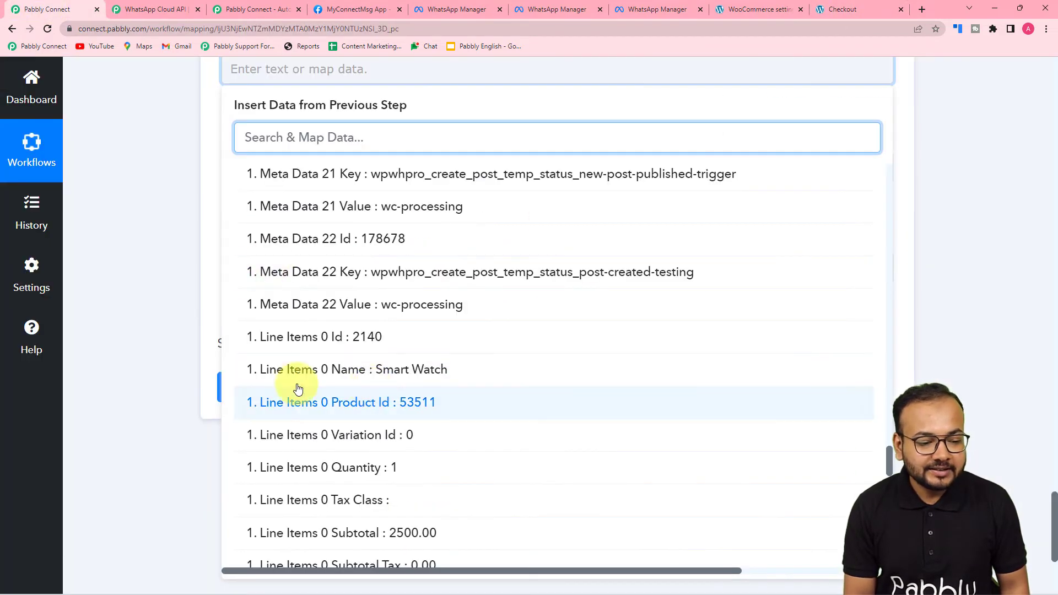
{"action": "left_click", "coordinate": [368, 370]}
{"action": "left_click", "coordinate": [166, 266]}
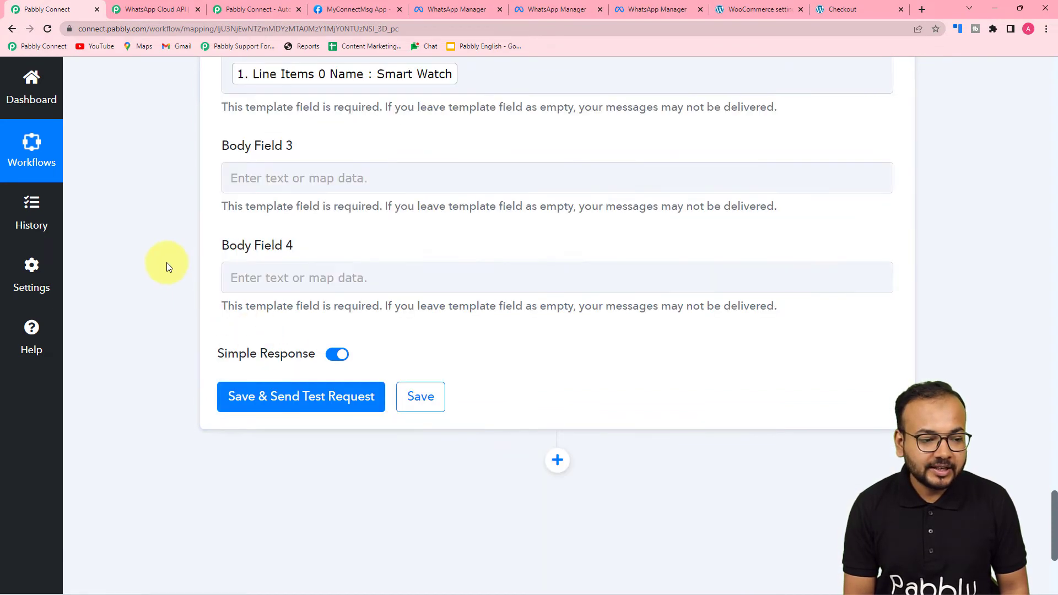
Step: Check variable {{3}} in the order message template and map the Date/Time Formatter's 0 Datetime value into Body Field 3
{"action": "left_click", "coordinate": [658, 9]}
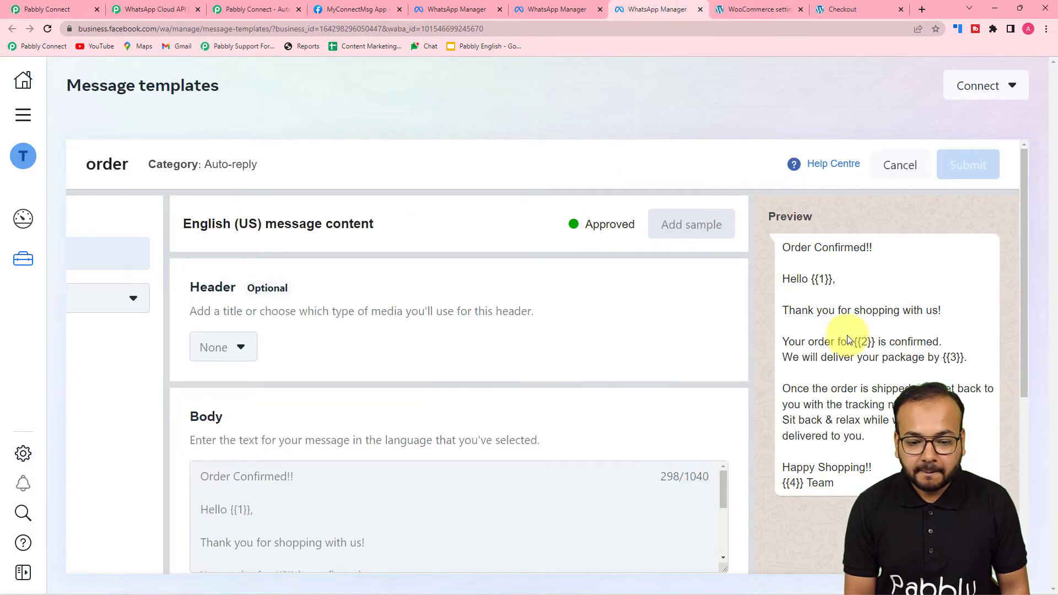
{"action": "left_click", "coordinate": [44, 9]}
{"action": "left_click", "coordinate": [281, 182]}
{"action": "scroll", "coordinate": [300, 224], "scroll_direction": "down", "scroll_amount": 2}
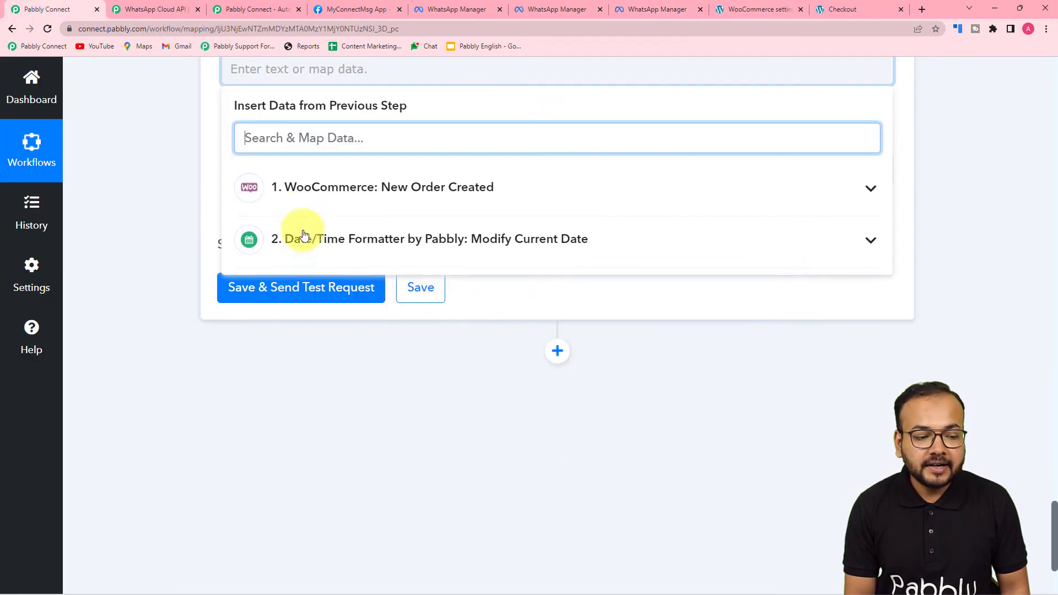
{"action": "left_click", "coordinate": [354, 251]}
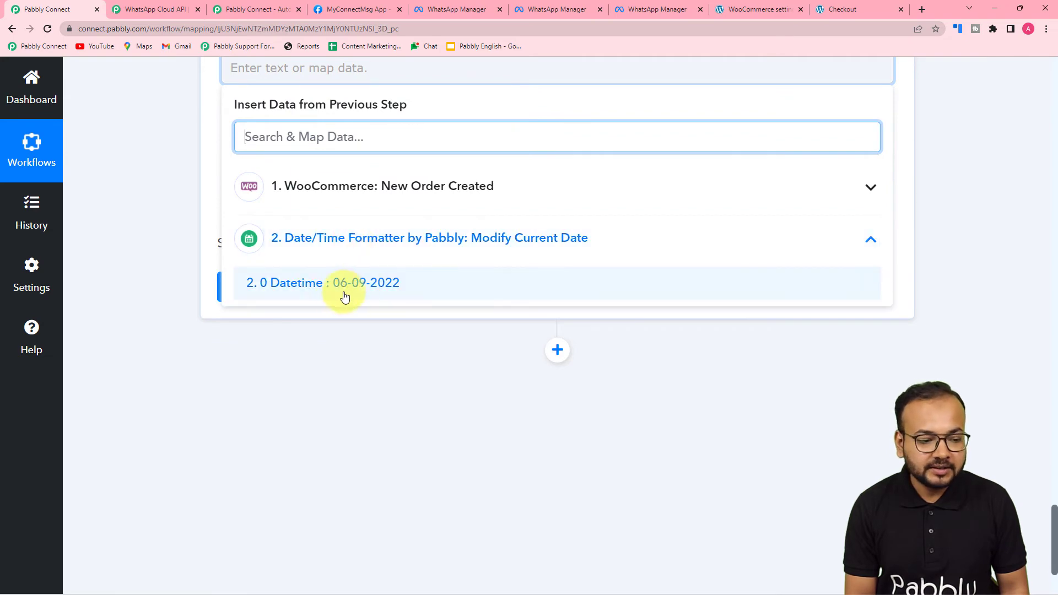
{"action": "left_click", "coordinate": [321, 288]}
{"action": "left_click", "coordinate": [128, 196]}
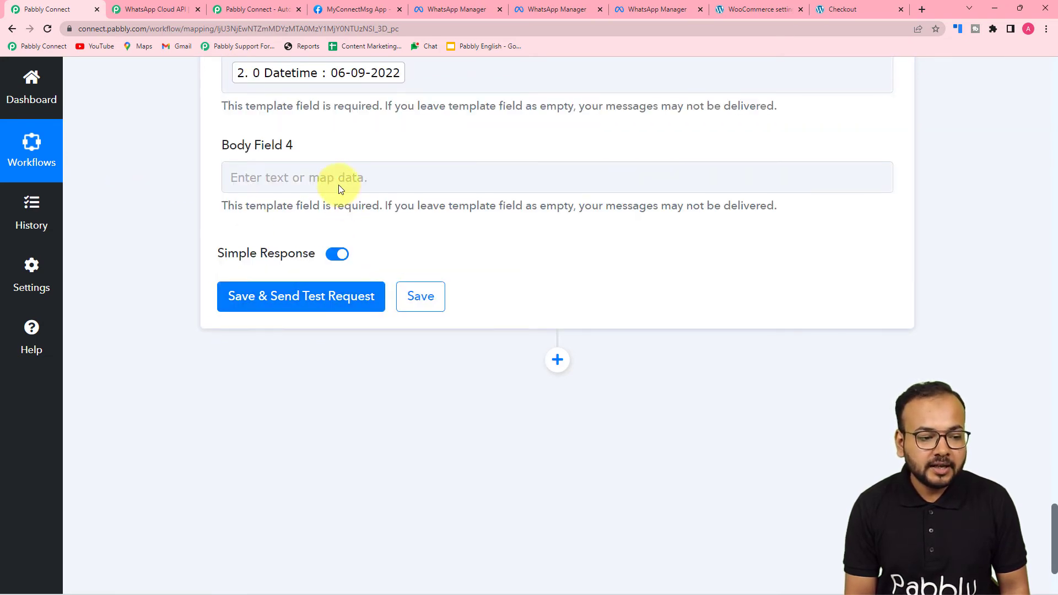
Step: Check variable {{4}} in the order message template and enter Pabbly as the team name in Body Field 4
{"action": "left_click", "coordinate": [655, 10]}
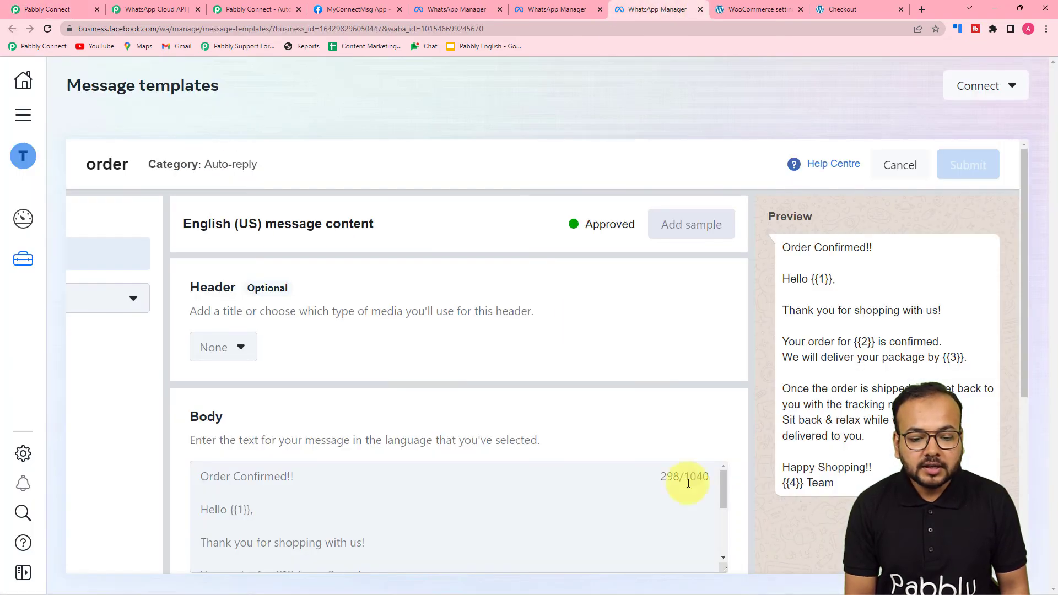
{"action": "left_click", "coordinate": [50, 10]}
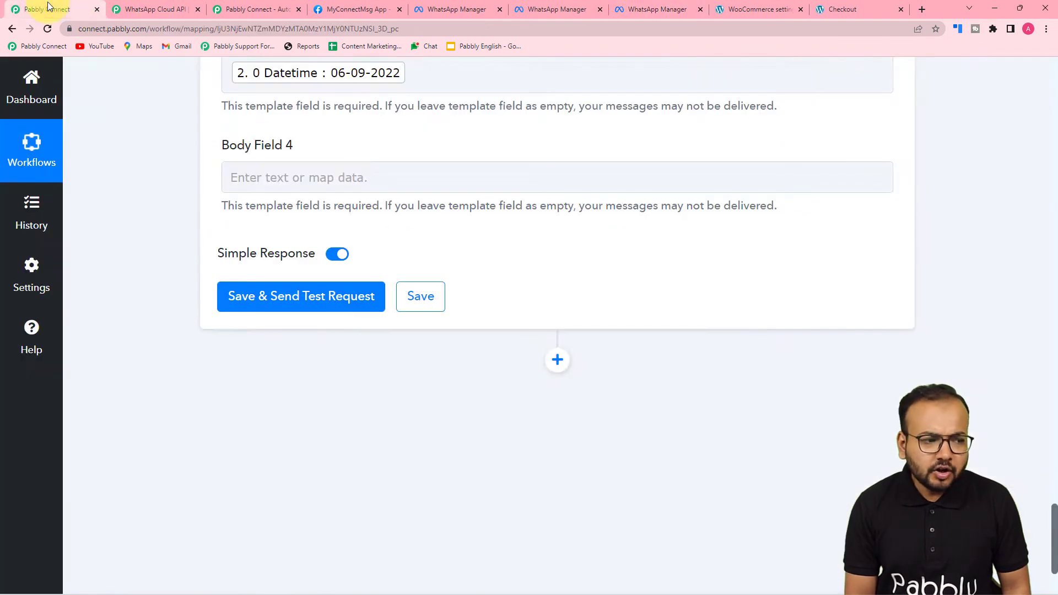
{"action": "left_click", "coordinate": [352, 177]}
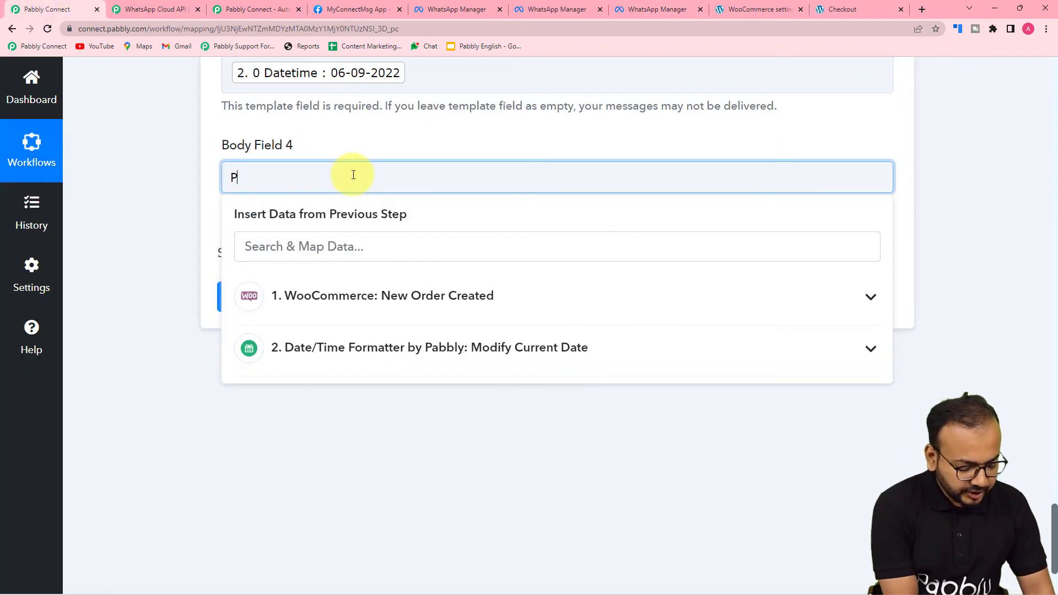
{"action": "left_click", "coordinate": [170, 215]}
Step: Review the recipient number and the four mapped body fields against the order template preview in WhatsApp Manager
{"action": "scroll", "coordinate": [278, 219], "scroll_direction": "up", "scroll_amount": 6}
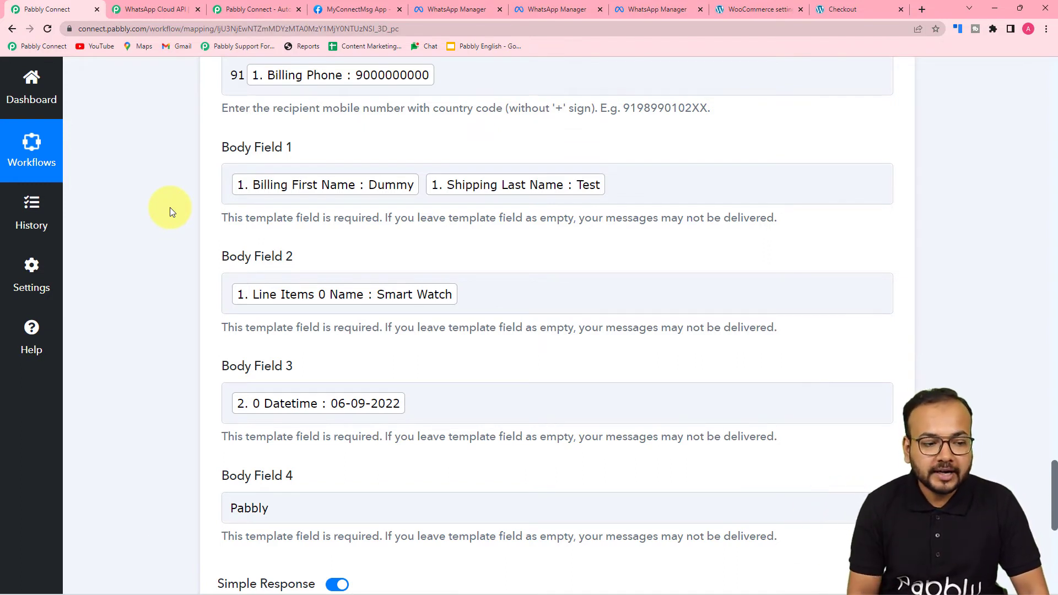
{"action": "scroll", "coordinate": [169, 207], "scroll_direction": "down", "scroll_amount": 1}
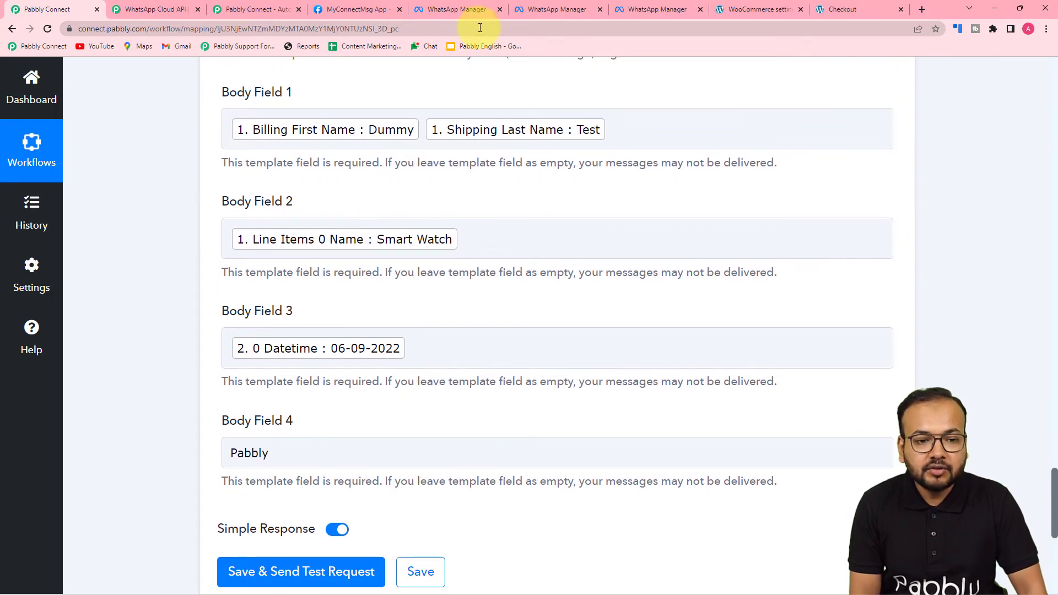
{"action": "left_click", "coordinate": [630, 11]}
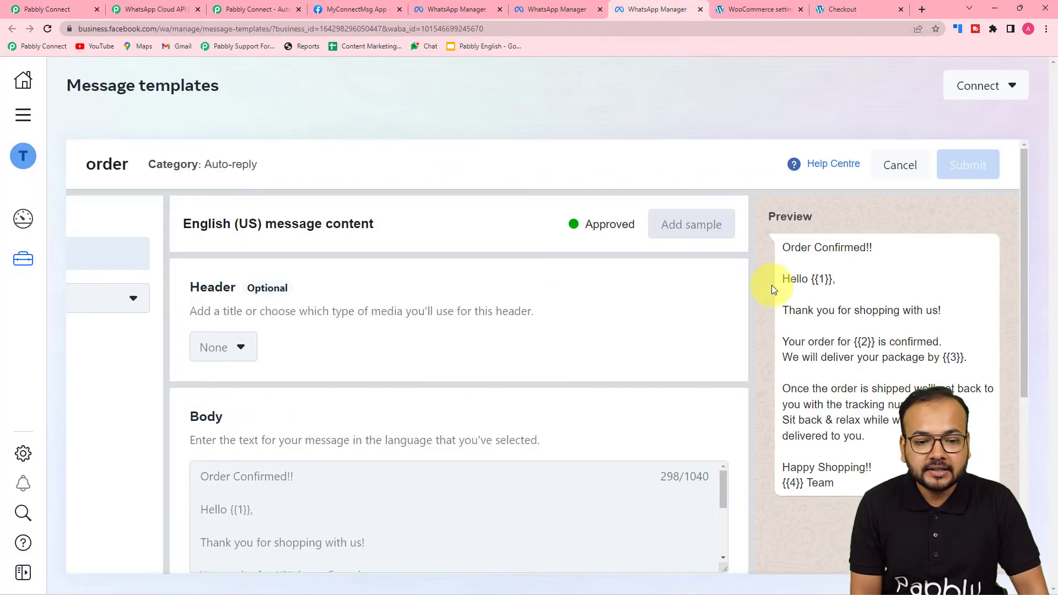
{"action": "left_click", "coordinate": [33, 7]}
{"action": "scroll", "coordinate": [150, 159], "scroll_direction": "down", "scroll_amount": 4}
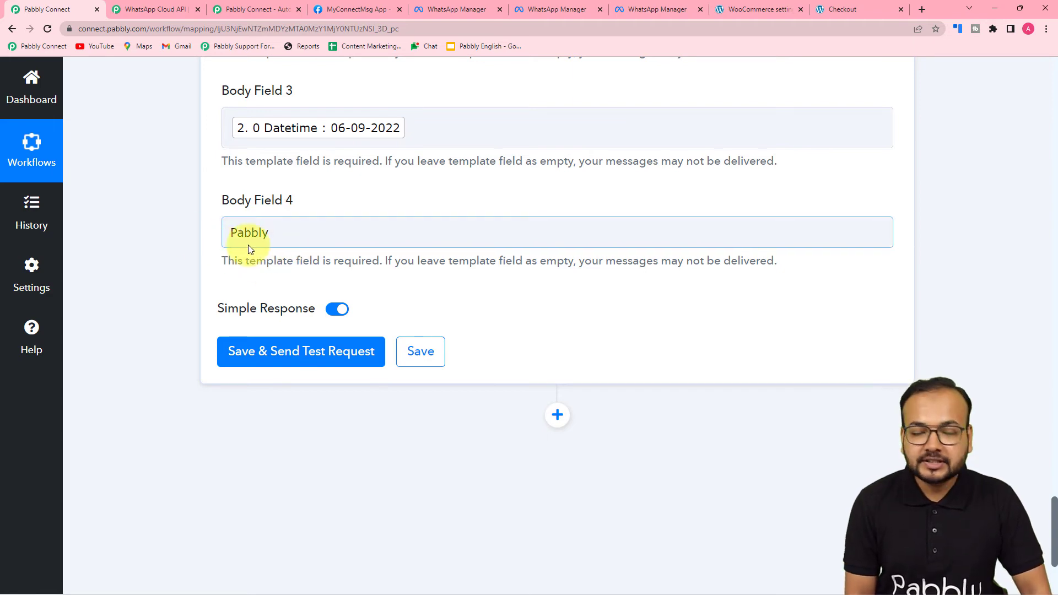
{"action": "scroll", "coordinate": [157, 244], "scroll_direction": "down", "scroll_amount": 2}
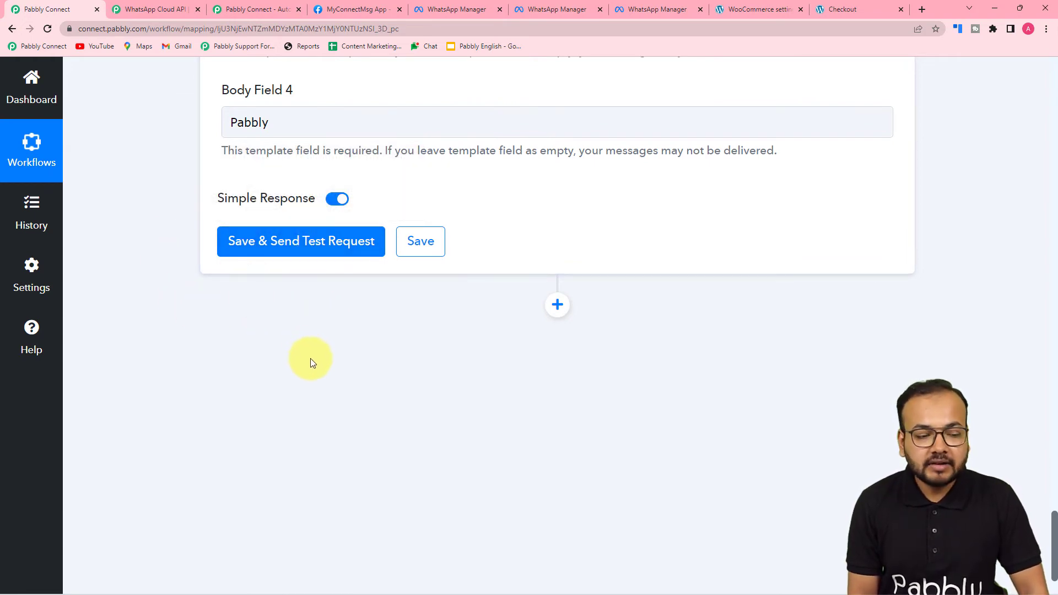
{"action": "scroll", "coordinate": [315, 359], "scroll_direction": "up", "scroll_amount": 10}
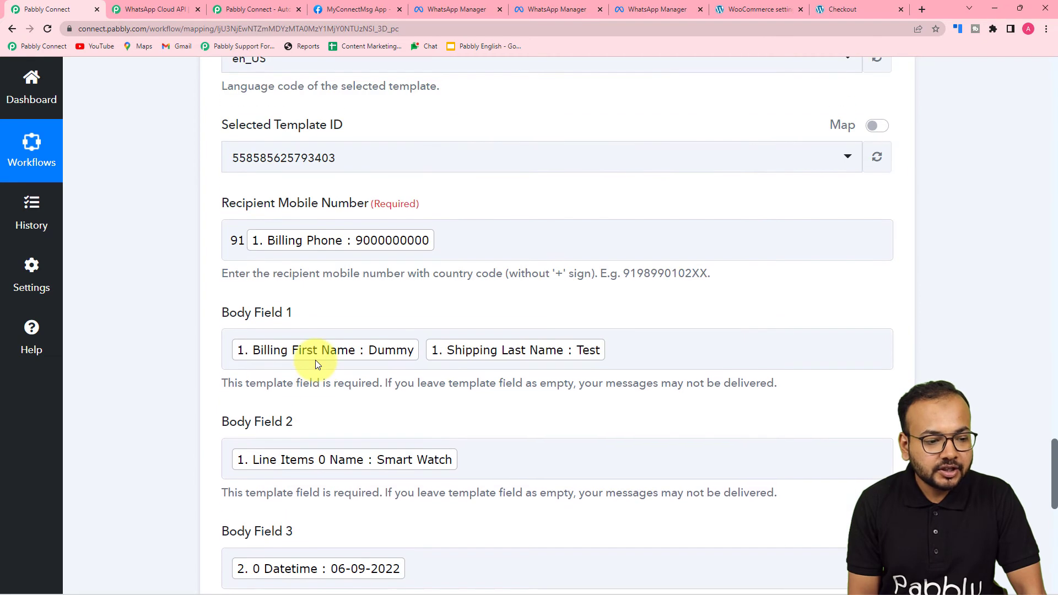
{"action": "scroll", "coordinate": [315, 359], "scroll_direction": "up", "scroll_amount": 2}
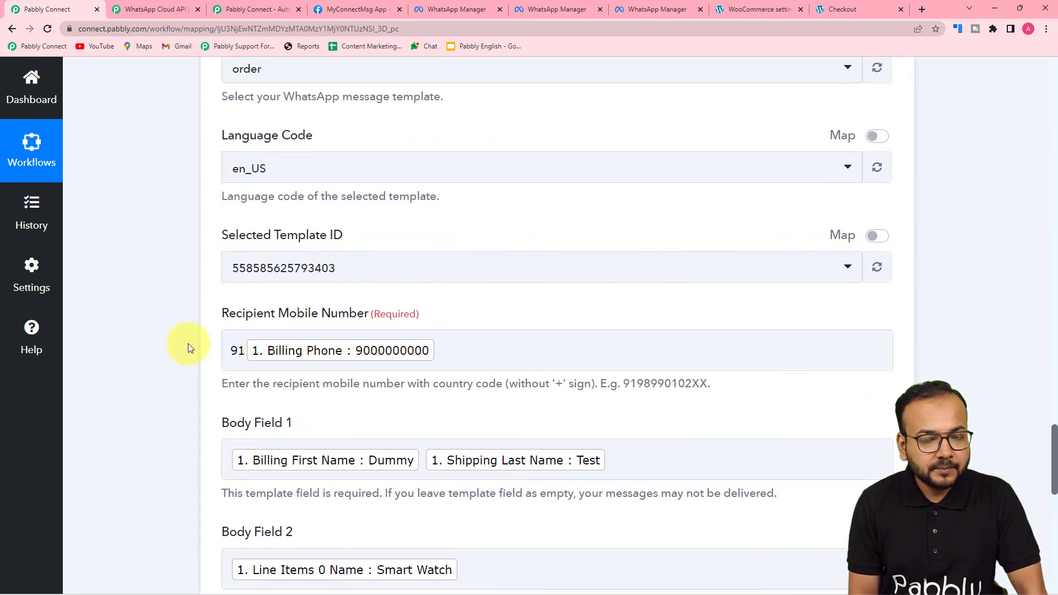
Step: Review the mapped fields of the order template action, then save it and send a test request
{"action": "scroll", "coordinate": [158, 340], "scroll_direction": "down", "scroll_amount": 7}
{"action": "scroll", "coordinate": [157, 339], "scroll_direction": "down", "scroll_amount": 4}
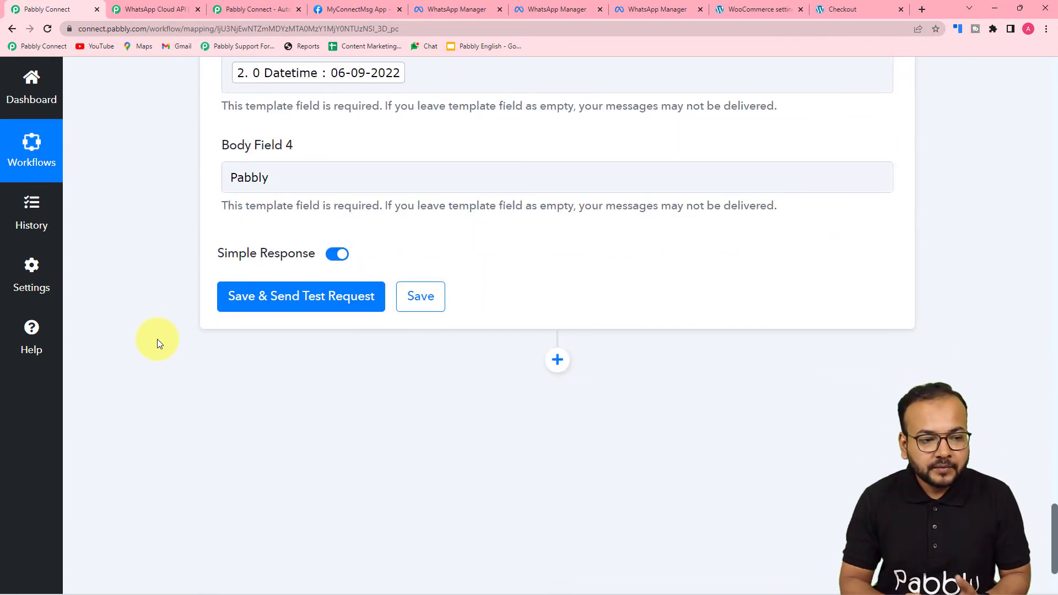
{"action": "scroll", "coordinate": [157, 338], "scroll_direction": "up", "scroll_amount": 9}
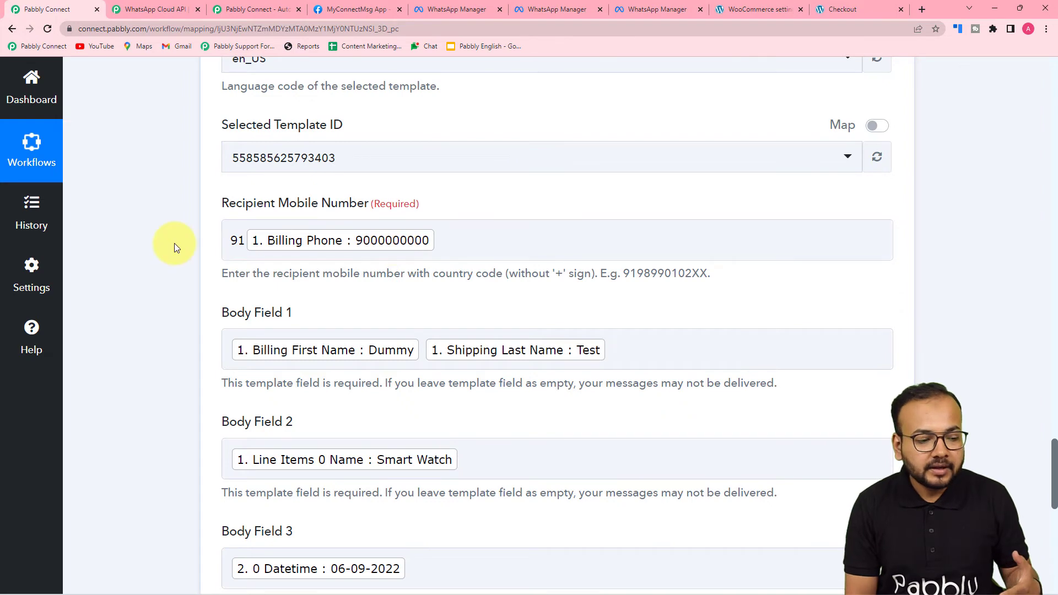
{"action": "scroll", "coordinate": [174, 243], "scroll_direction": "down", "scroll_amount": 9}
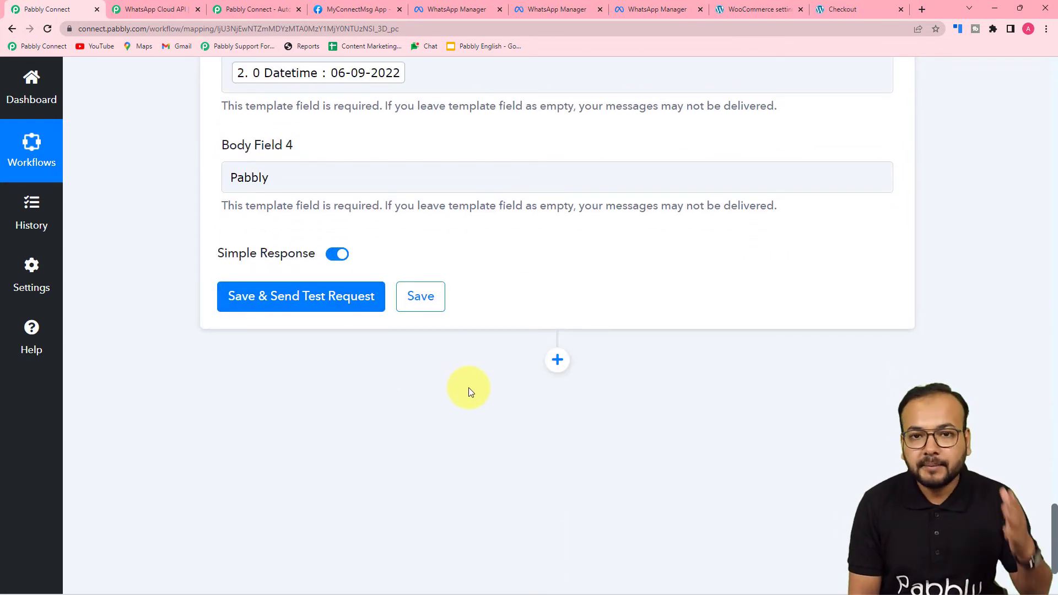
{"action": "scroll", "coordinate": [736, 447], "scroll_direction": "up", "scroll_amount": 2}
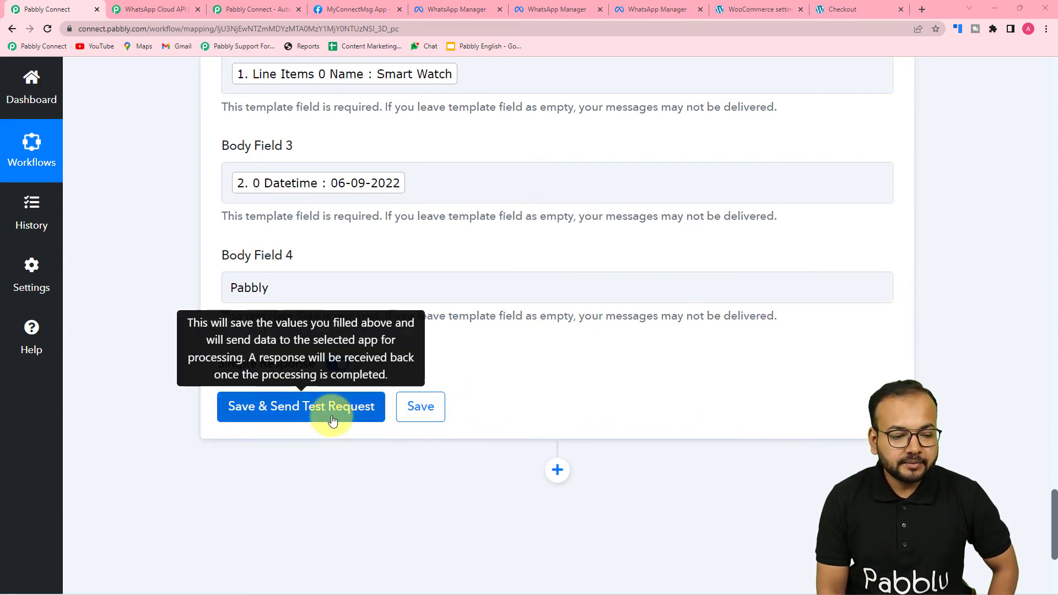
{"action": "left_click", "coordinate": [301, 407]}
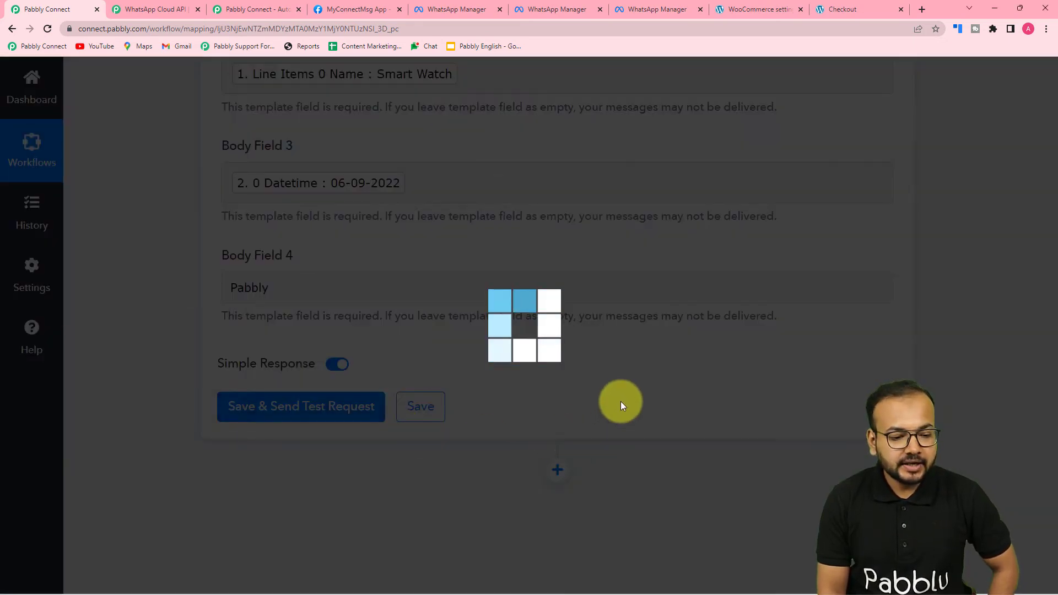
Step: Switch to WhatsApp Desktop and read the order confirmation message in the Pabbly Office chat
{"action": "scroll", "coordinate": [419, 409], "scroll_direction": "up", "scroll_amount": 4}
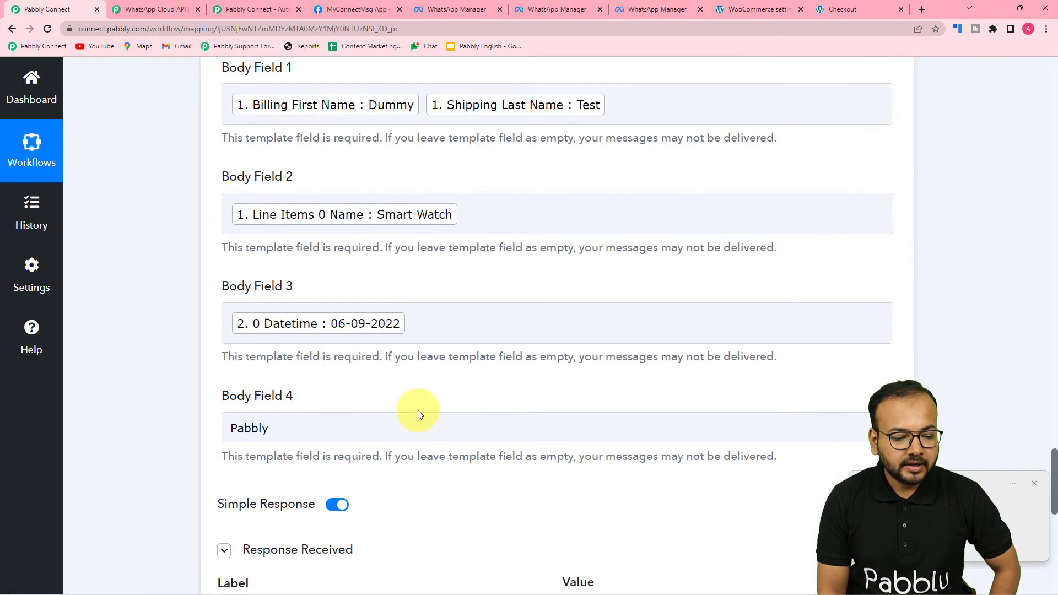
{"action": "scroll", "coordinate": [446, 427], "scroll_direction": "down", "scroll_amount": 2}
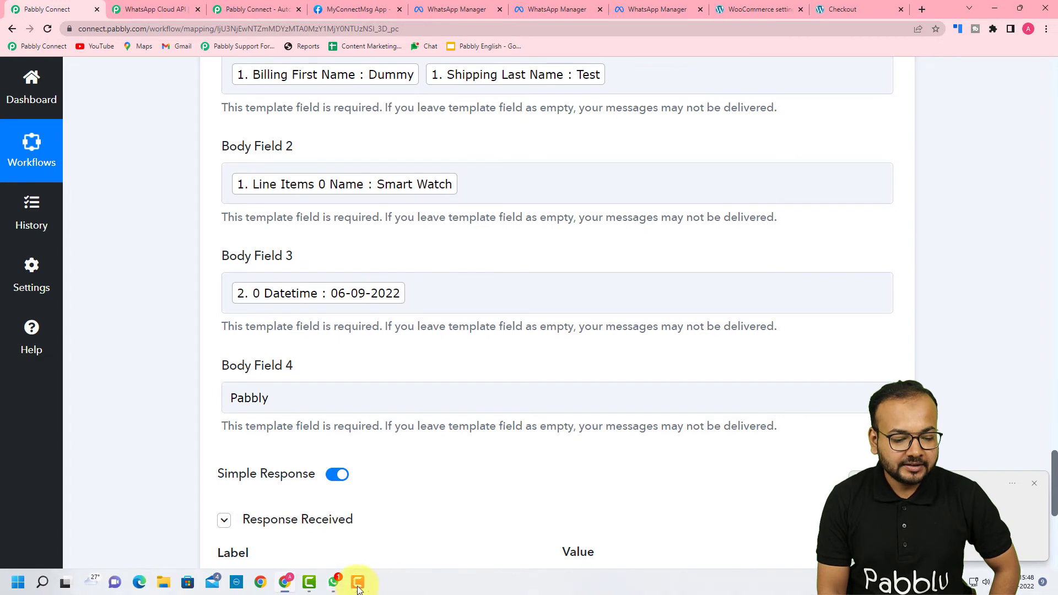
{"action": "left_click", "coordinate": [335, 583]}
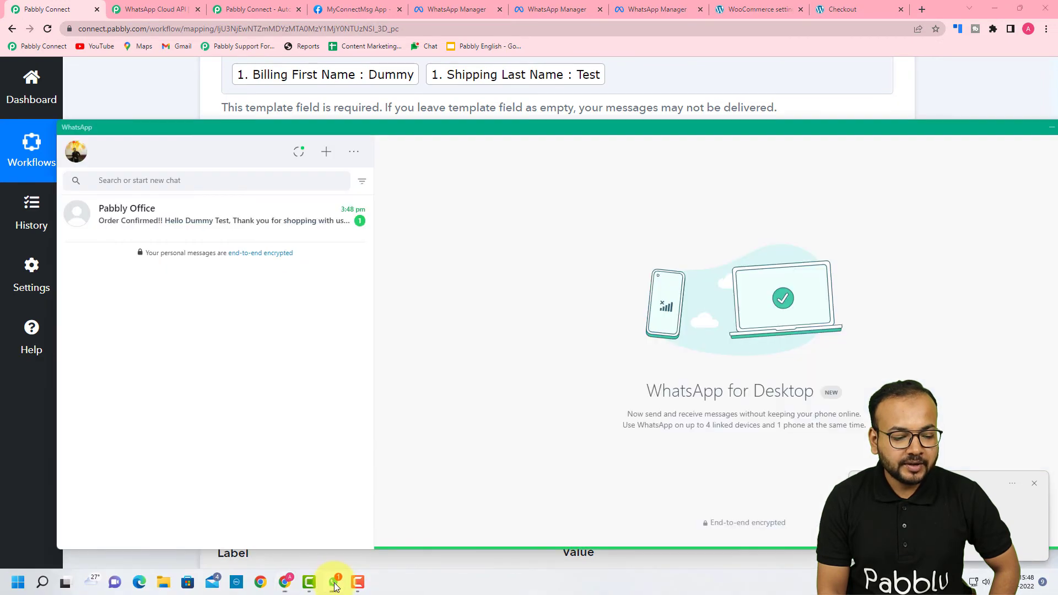
{"action": "left_click", "coordinate": [224, 228]}
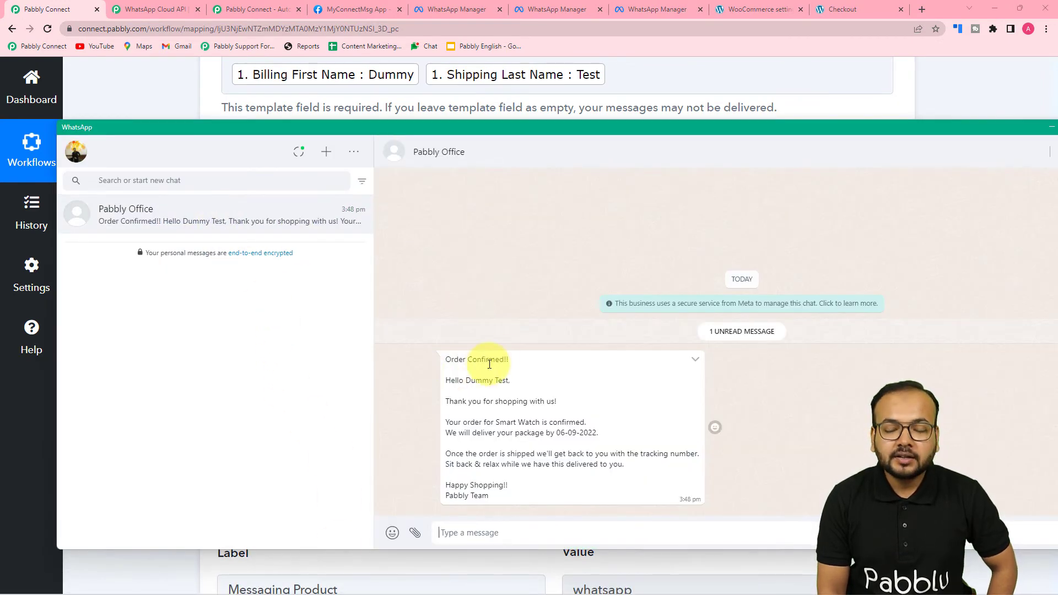
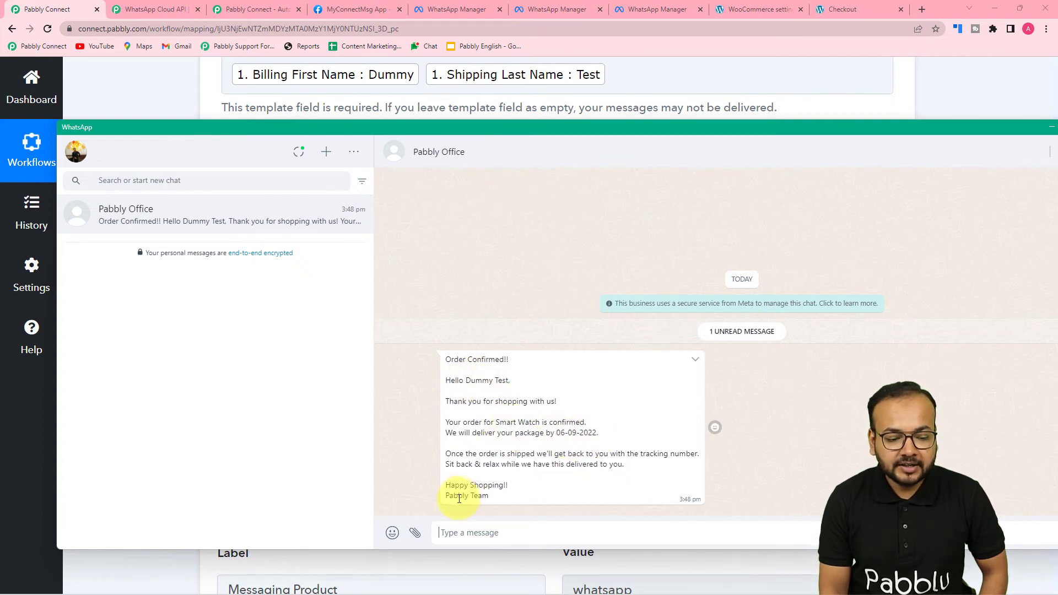
Step: Return to the workflow in Pabbly Connect and collapse the received response of the order template action
{"action": "left_click", "coordinate": [570, 100]}
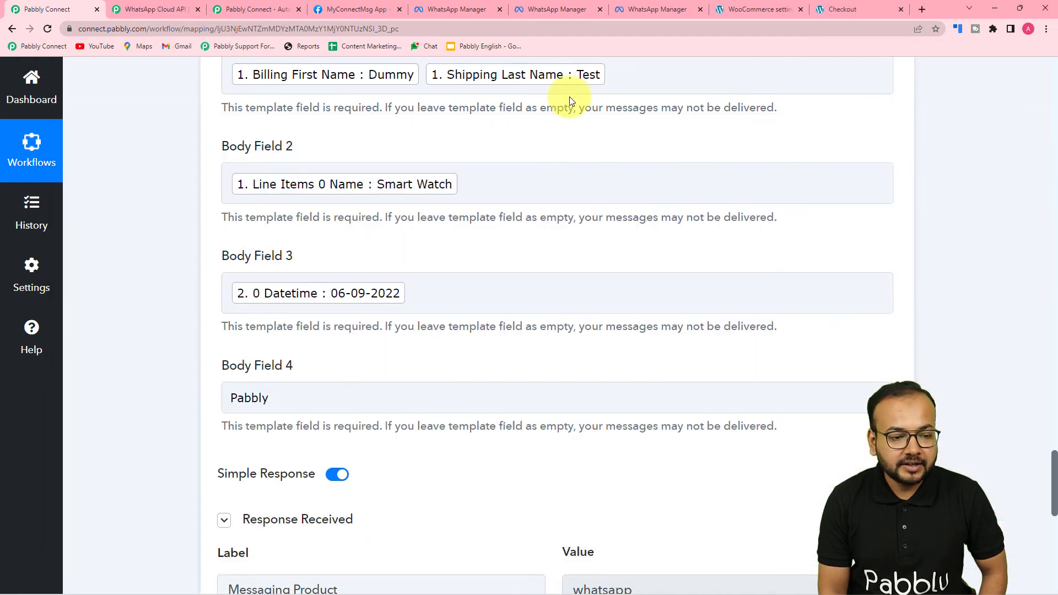
{"action": "scroll", "coordinate": [518, 268], "scroll_direction": "up", "scroll_amount": 1}
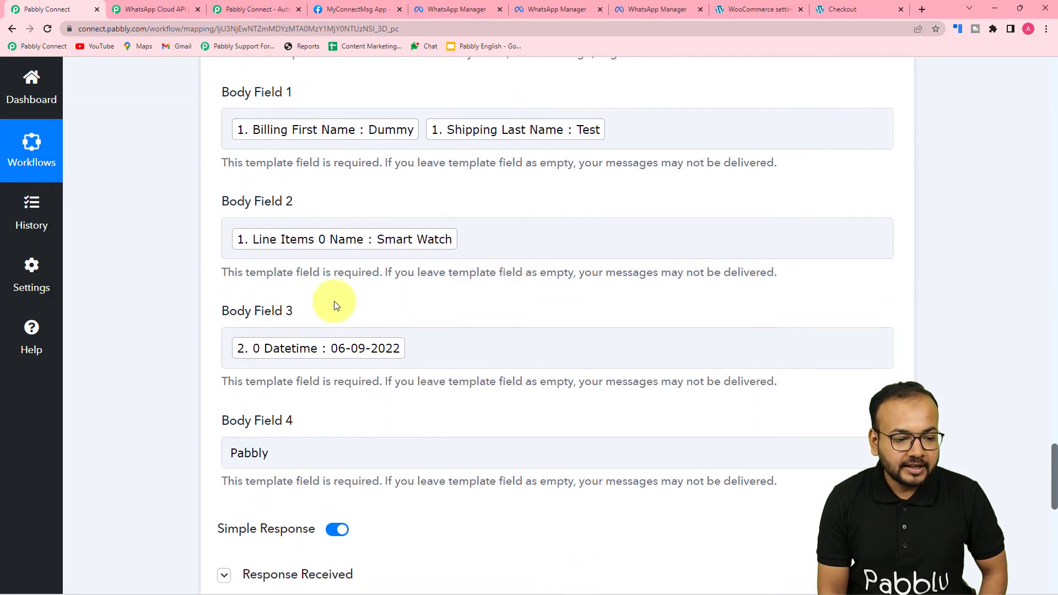
{"action": "left_click", "coordinate": [370, 344]}
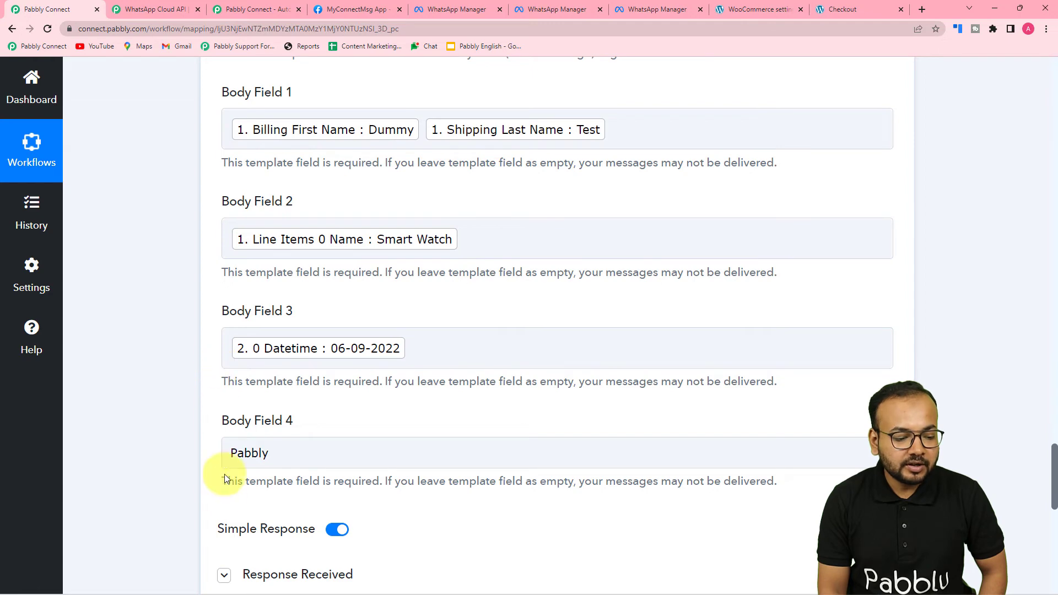
{"action": "left_click", "coordinate": [246, 574]}
{"action": "scroll", "coordinate": [162, 402], "scroll_direction": "down", "scroll_amount": 5}
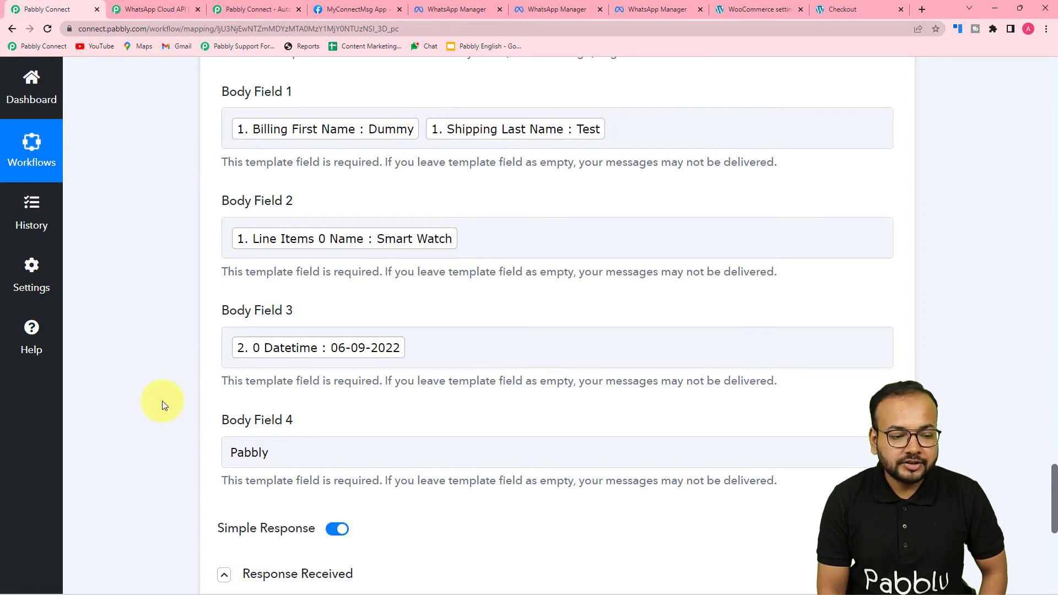
{"action": "scroll", "coordinate": [162, 401], "scroll_direction": "down", "scroll_amount": 2}
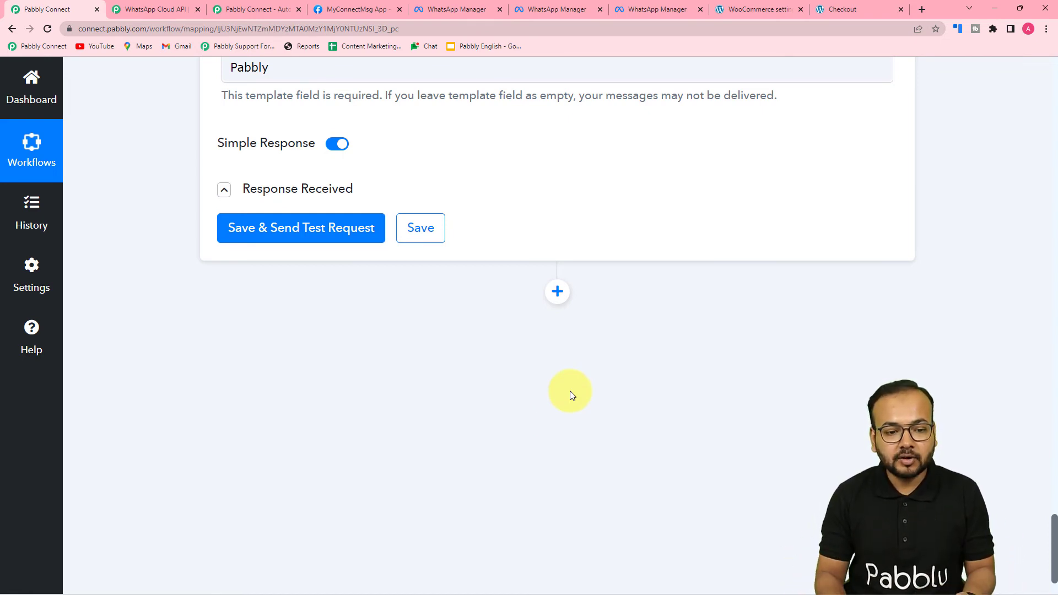
Step: Add a WhatsApp Cloud API action with the Send Template Message event, using the existing connection WhatsApp Cloud API #147
{"action": "left_click", "coordinate": [556, 291]}
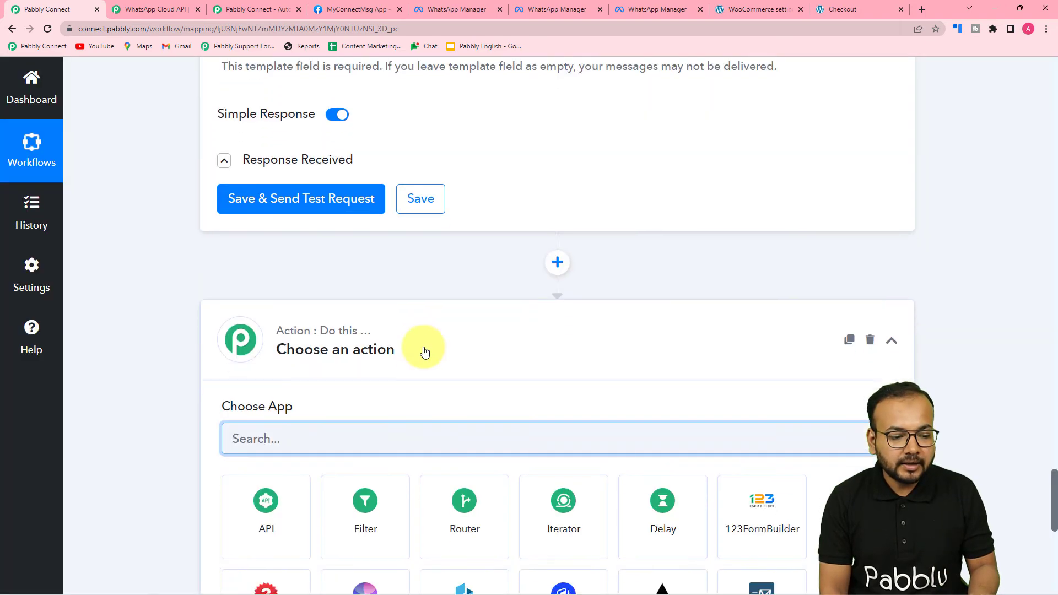
{"action": "scroll", "coordinate": [424, 352], "scroll_direction": "down", "scroll_amount": 2}
{"action": "type", "text": "wh"}
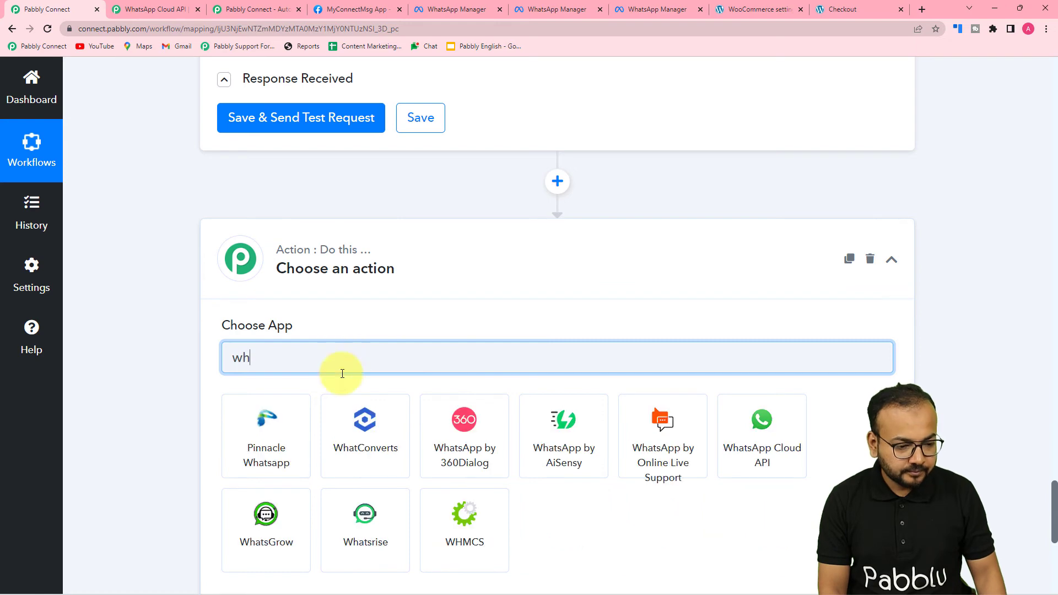
{"action": "left_click", "coordinate": [752, 437]}
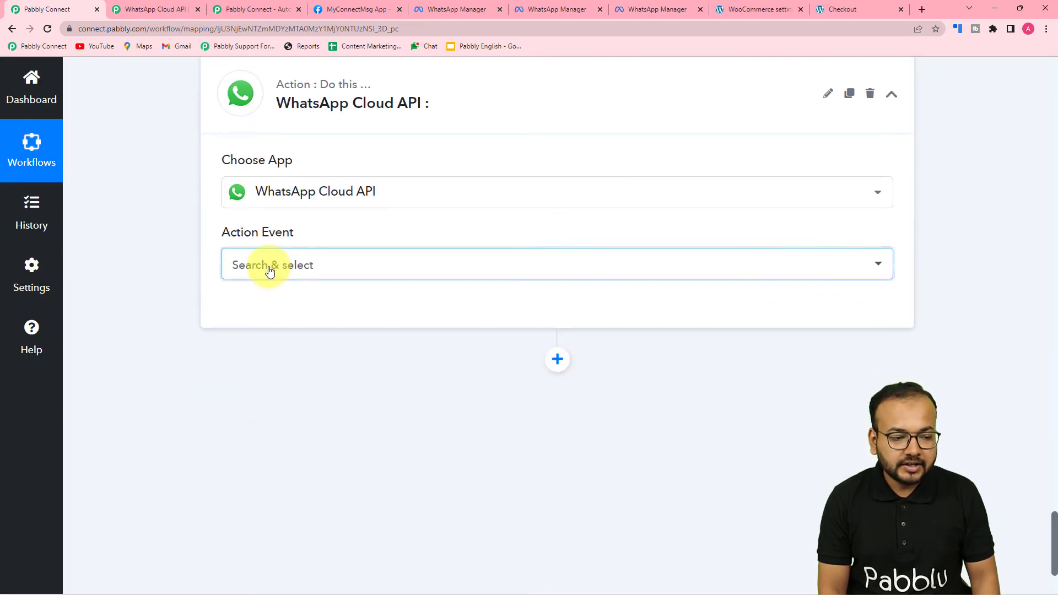
{"action": "left_click", "coordinate": [267, 264]}
{"action": "left_click", "coordinate": [267, 348]}
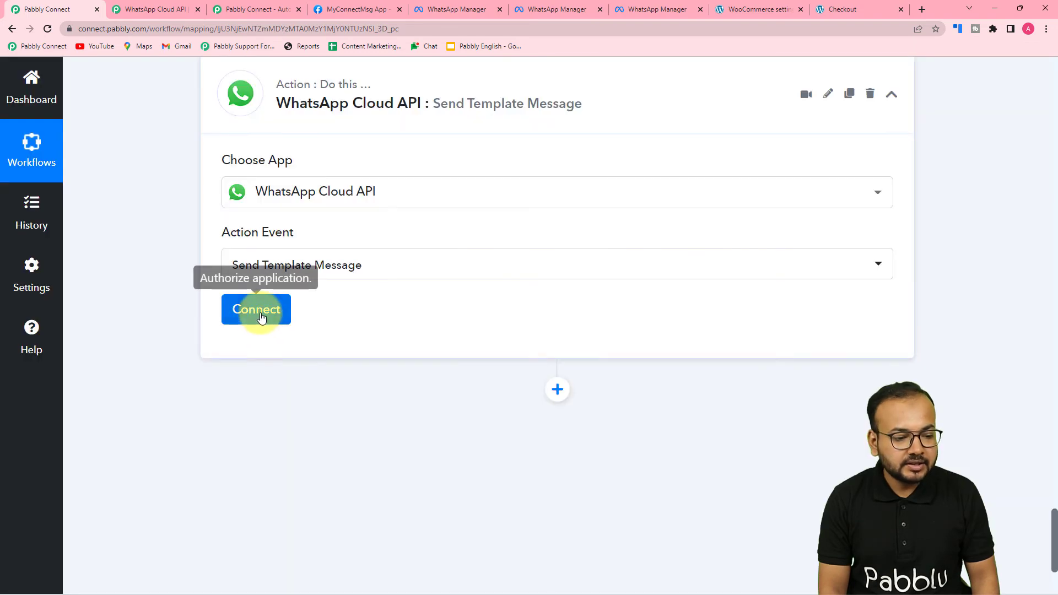
{"action": "left_click", "coordinate": [255, 308]}
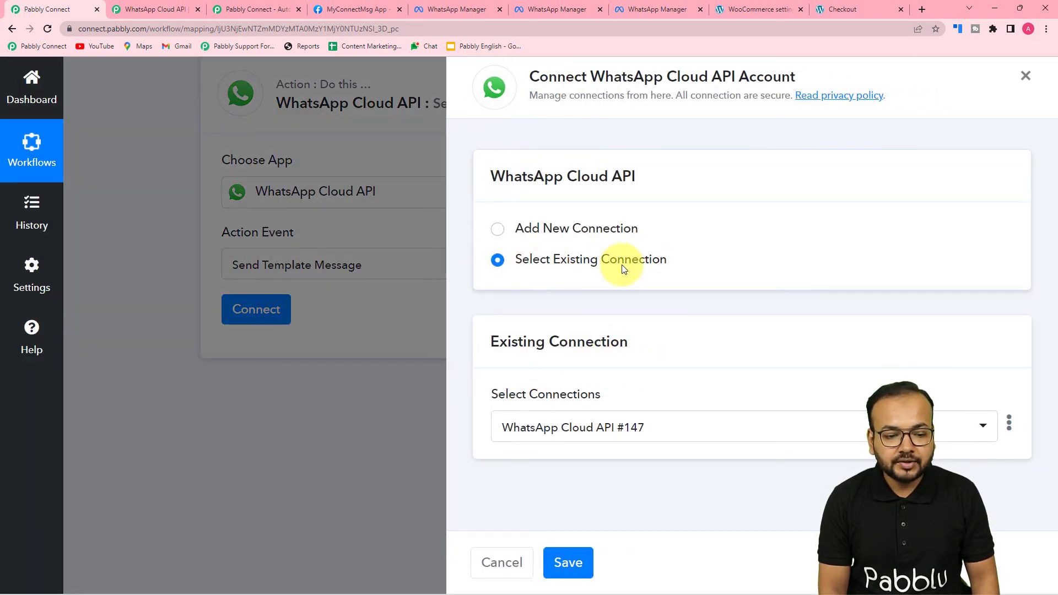
{"action": "left_click", "coordinate": [568, 573]}
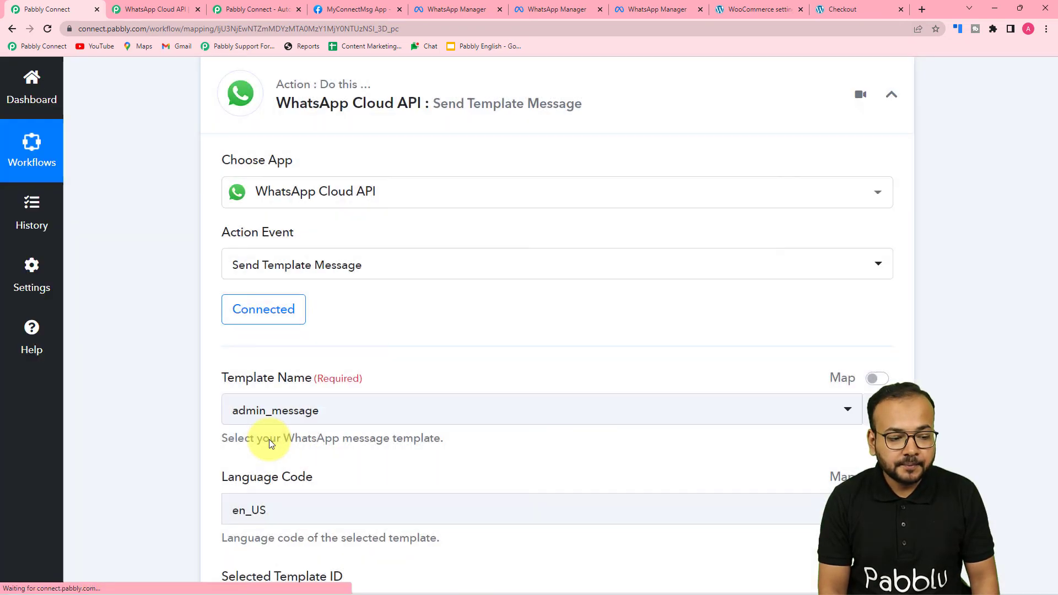
Step: Examine the new_order_alert template's body variables and message preview in WhatsApp Manager
{"action": "scroll", "coordinate": [267, 440], "scroll_direction": "down", "scroll_amount": 2}
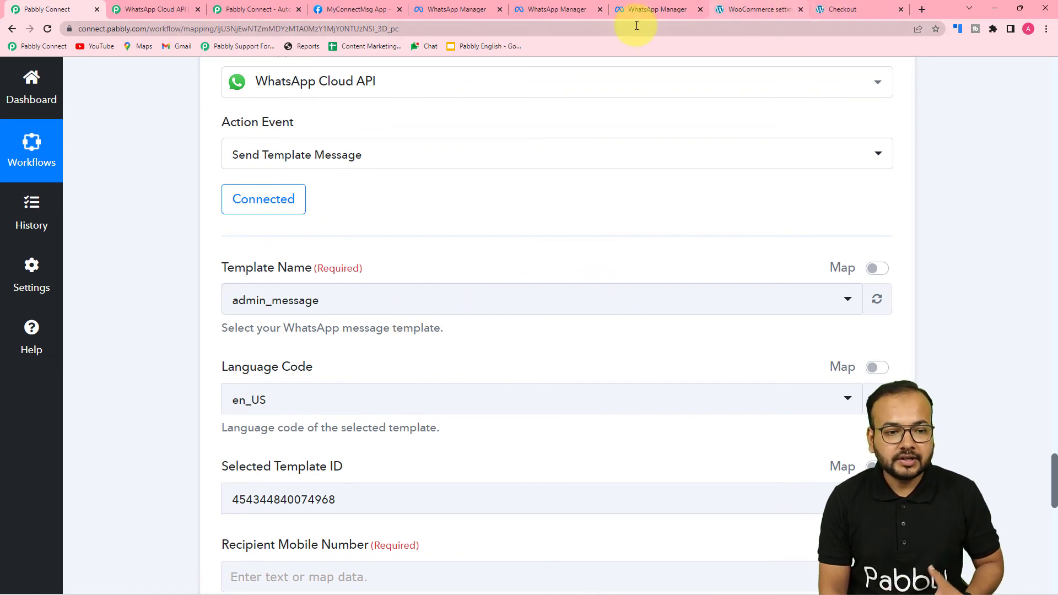
{"action": "left_click", "coordinate": [560, 15]}
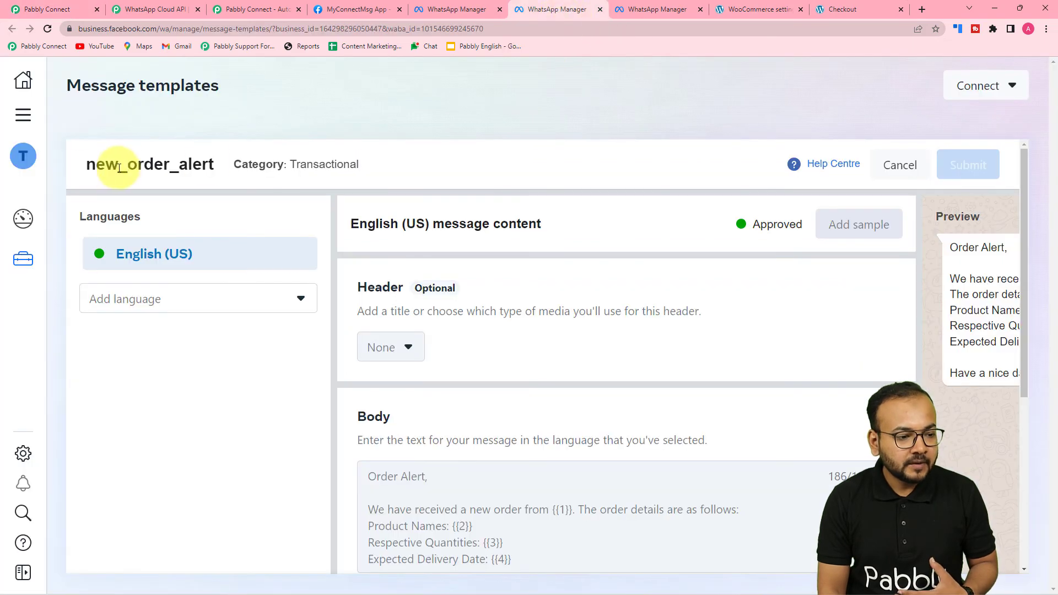
{"action": "scroll", "coordinate": [596, 485], "scroll_direction": "down", "scroll_amount": 4}
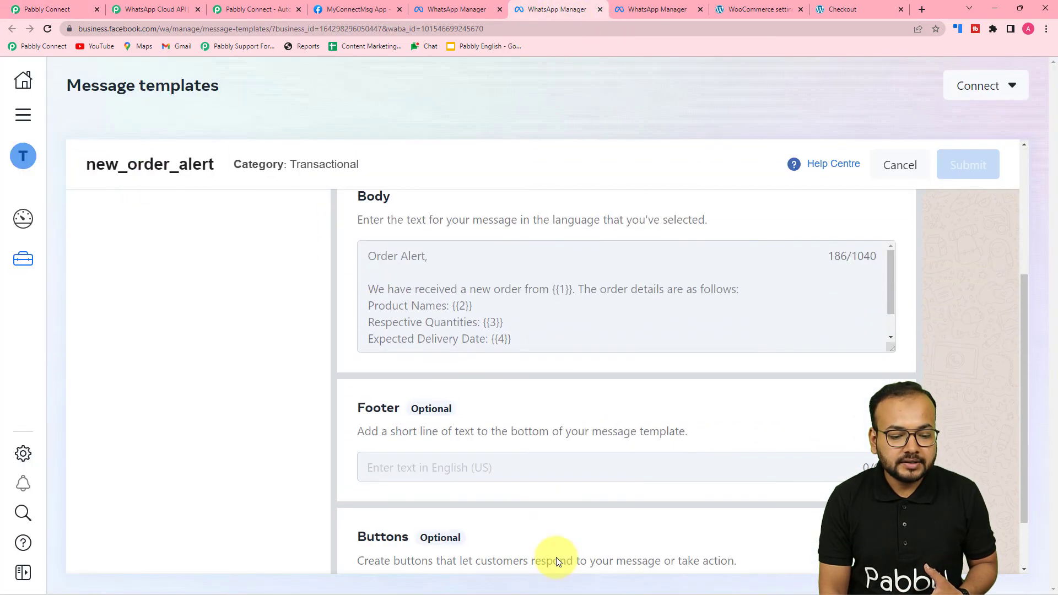
{"action": "scroll", "coordinate": [572, 529], "scroll_direction": "down", "scroll_amount": 2}
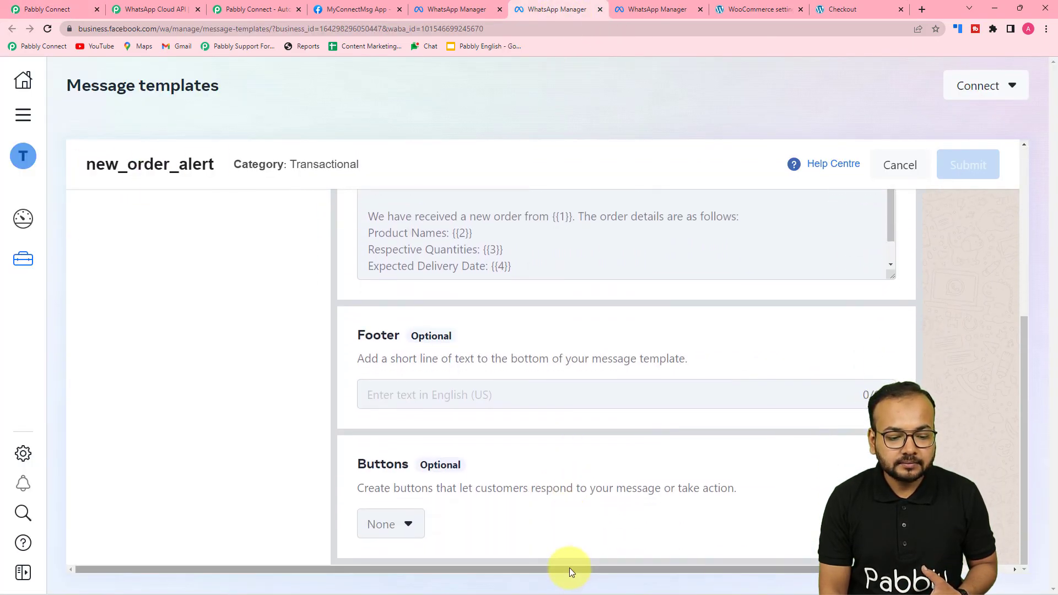
{"action": "left_click_drag", "start_coordinate": [570, 568], "coordinate": [760, 566]}
{"action": "scroll", "coordinate": [457, 385], "scroll_direction": "up", "scroll_amount": 5}
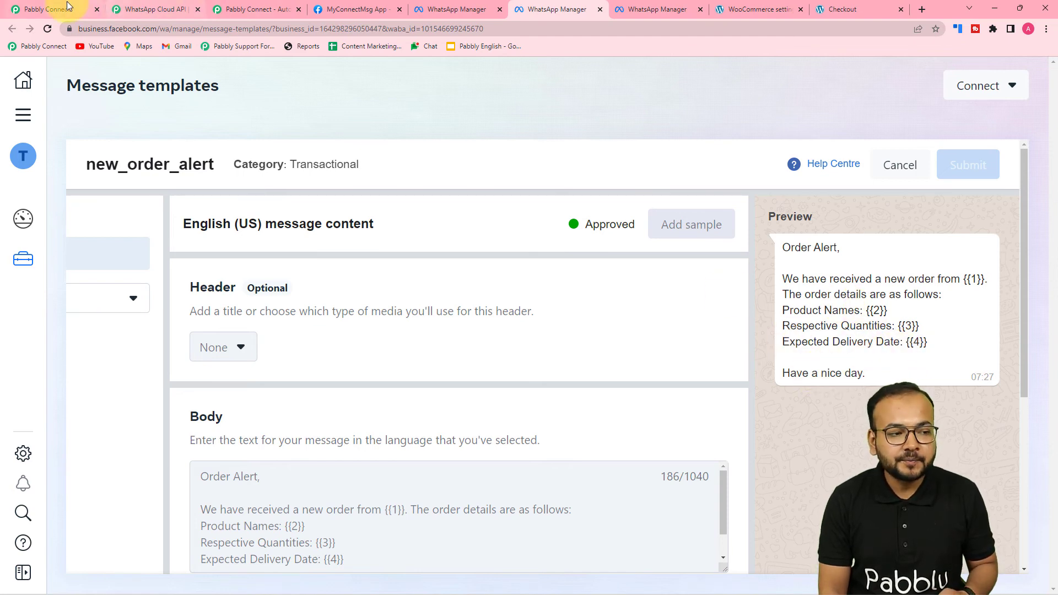
Step: Set the new WhatsApp action's template to new_order_alert, checking the name against WhatsApp Manager
{"action": "left_click", "coordinate": [83, 11]}
{"action": "scroll", "coordinate": [155, 209], "scroll_direction": "down", "scroll_amount": 2}
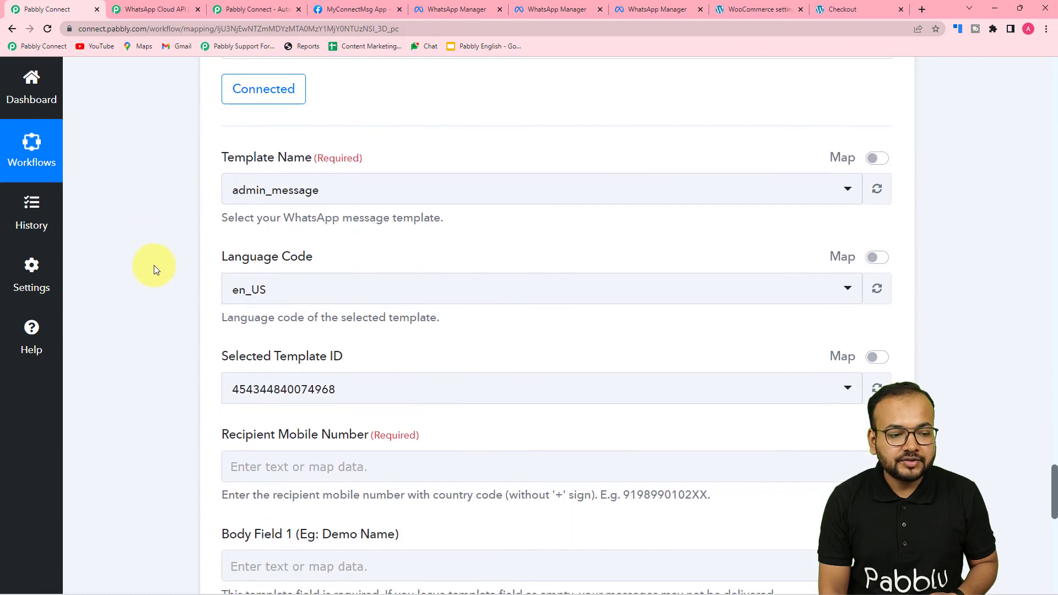
{"action": "left_click", "coordinate": [357, 190]}
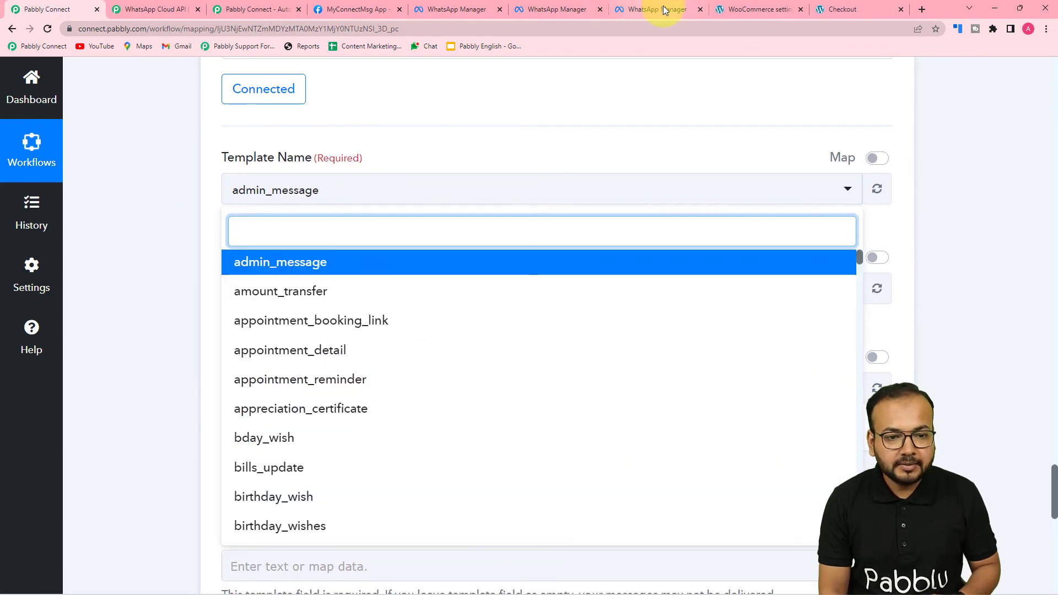
{"action": "left_click", "coordinate": [559, 9]}
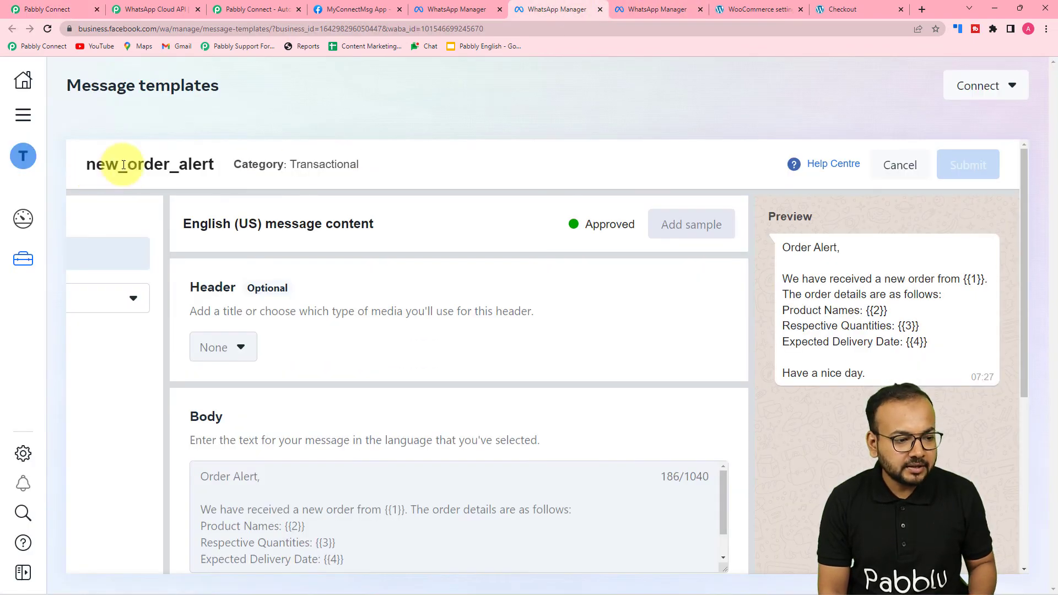
{"action": "left_click", "coordinate": [55, 10]}
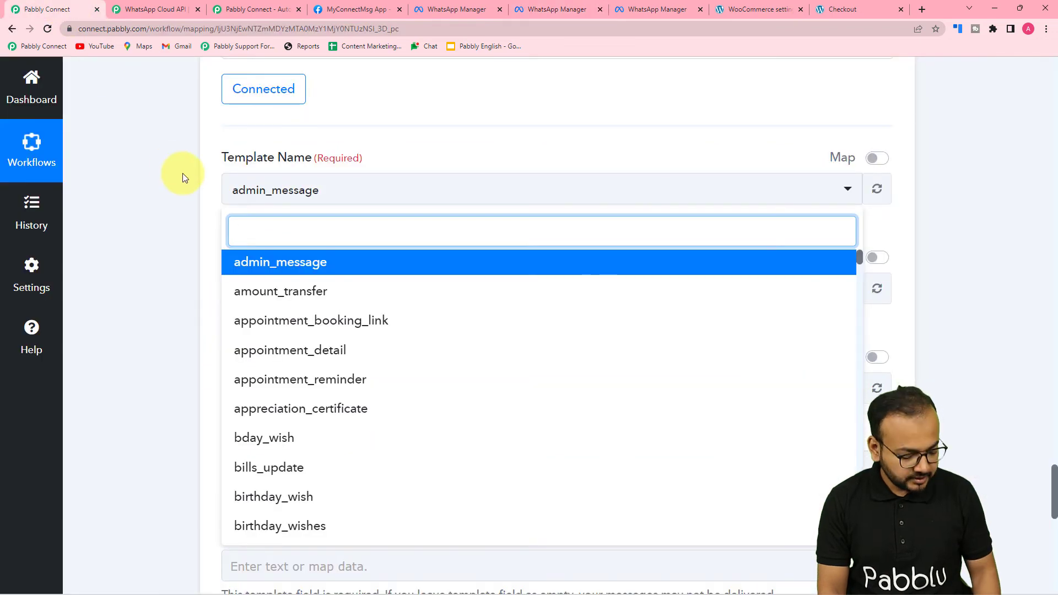
{"action": "type", "text": "new"}
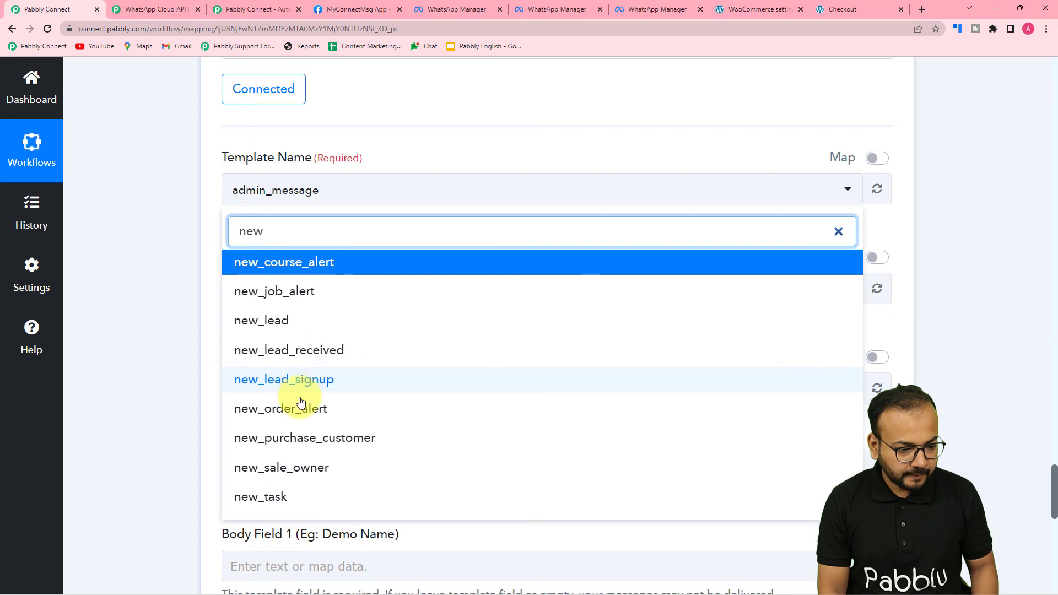
{"action": "left_click", "coordinate": [272, 420]}
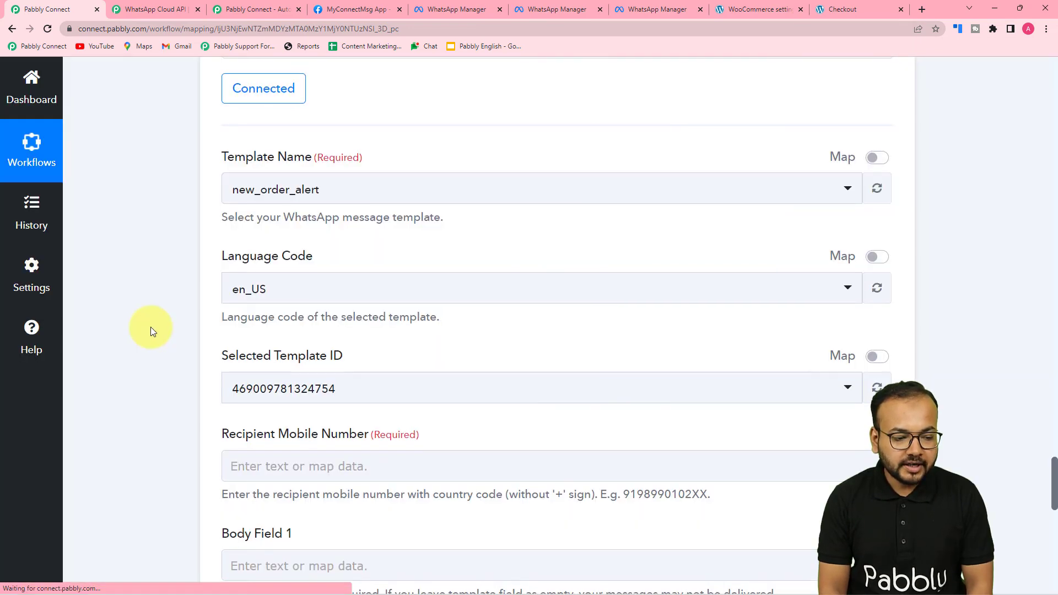
Step: Enter the team's mobile number with country code as the recipient mobile number of the new_order_alert action
{"action": "scroll", "coordinate": [151, 326], "scroll_direction": "down", "scroll_amount": 4}
{"action": "scroll", "coordinate": [150, 327], "scroll_direction": "down", "scroll_amount": 1}
{"action": "left_click", "coordinate": [330, 189]}
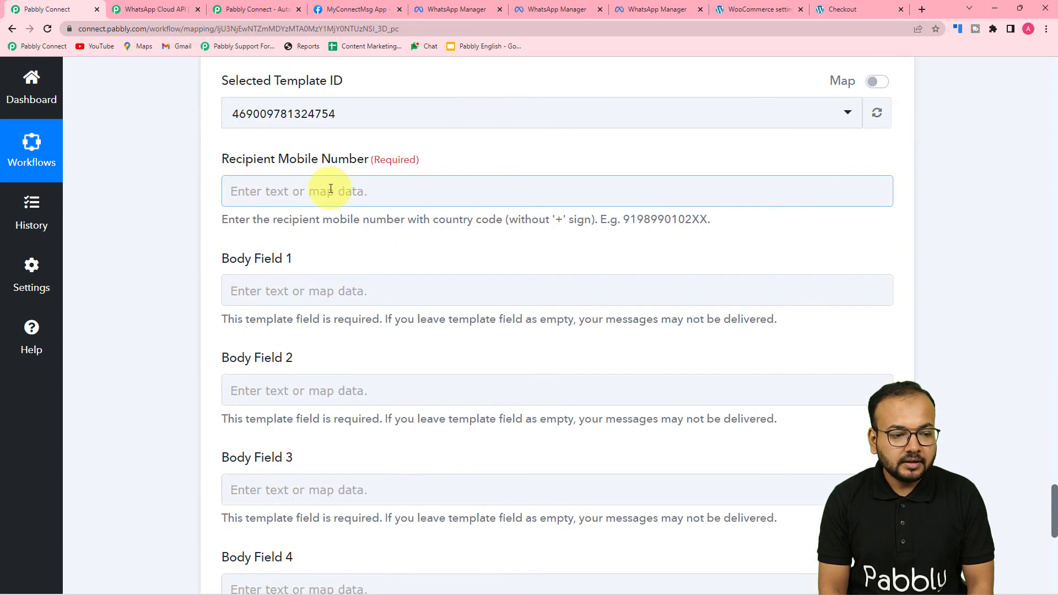
{"action": "left_click", "coordinate": [330, 189]}
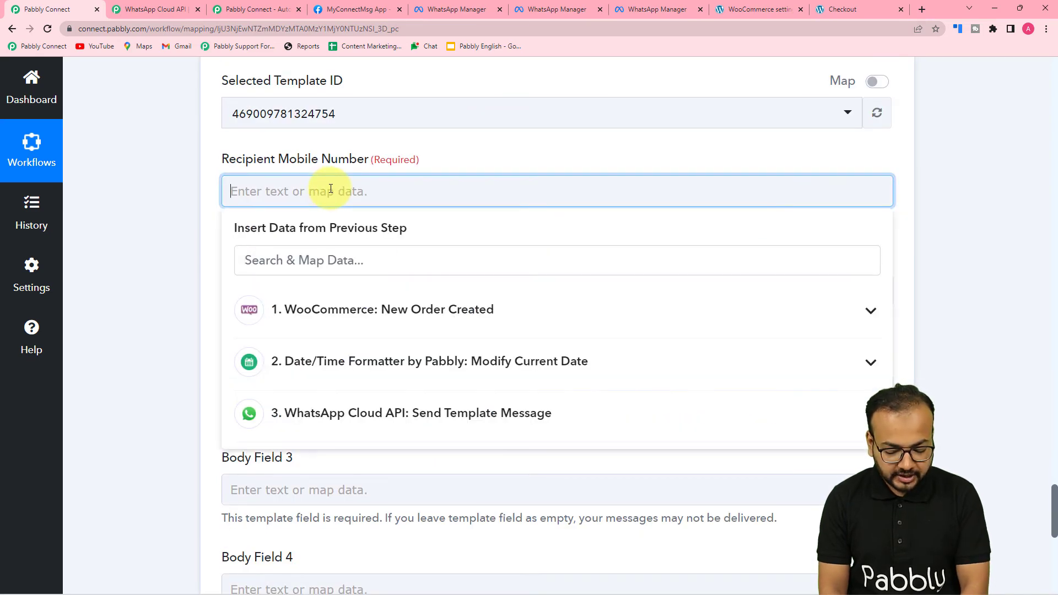
{"action": "type", "text": "91111111"}
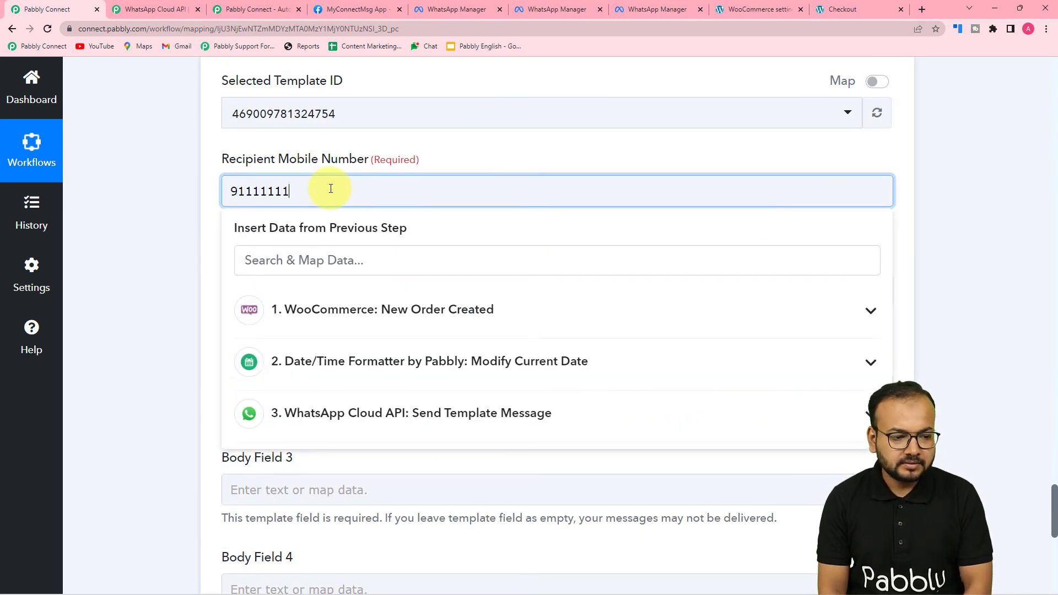
{"action": "type", "text": "11"}
{"action": "left_click", "coordinate": [169, 180]}
Step: Check the new_order_alert template's variables in WhatsApp Manager and return to the body fields in Pabbly Connect
{"action": "scroll", "coordinate": [169, 180], "scroll_direction": "down", "scroll_amount": 3}
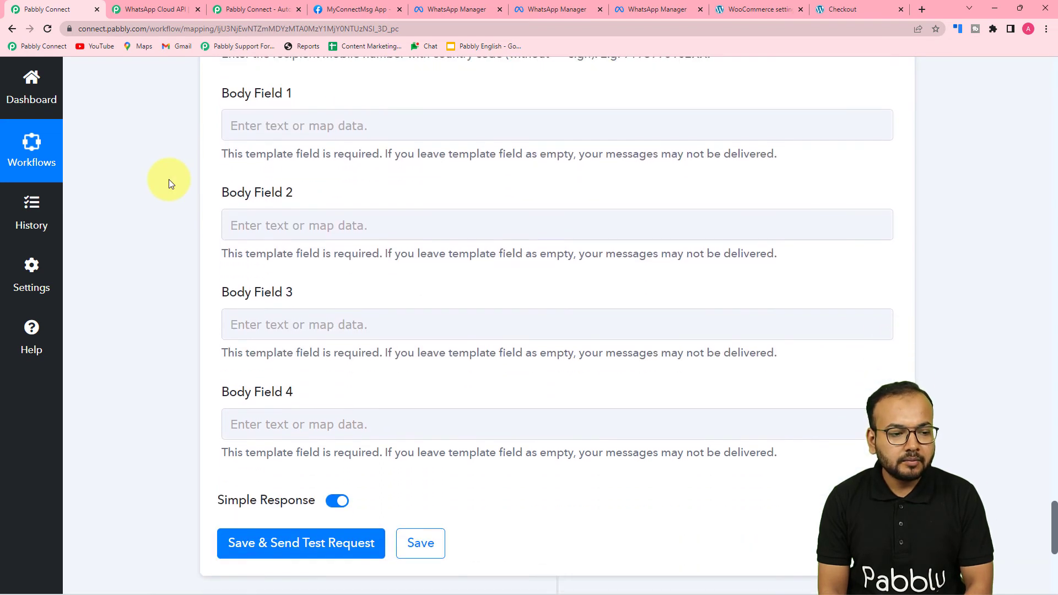
{"action": "scroll", "coordinate": [319, 137], "scroll_direction": "down", "scroll_amount": 1}
{"action": "scroll", "coordinate": [307, 123], "scroll_direction": "up", "scroll_amount": 1}
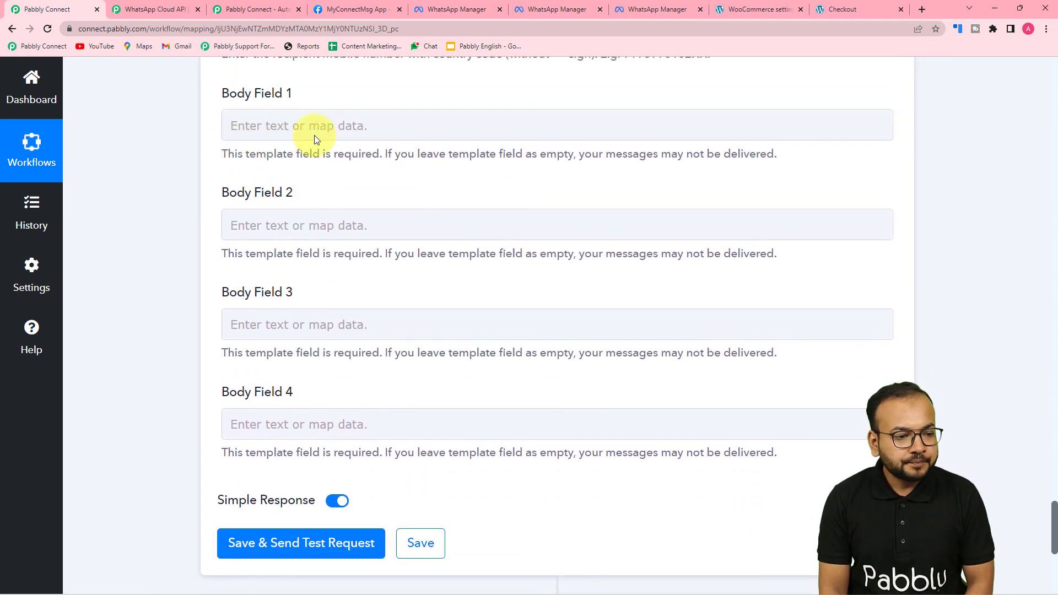
{"action": "left_click", "coordinate": [248, 130]}
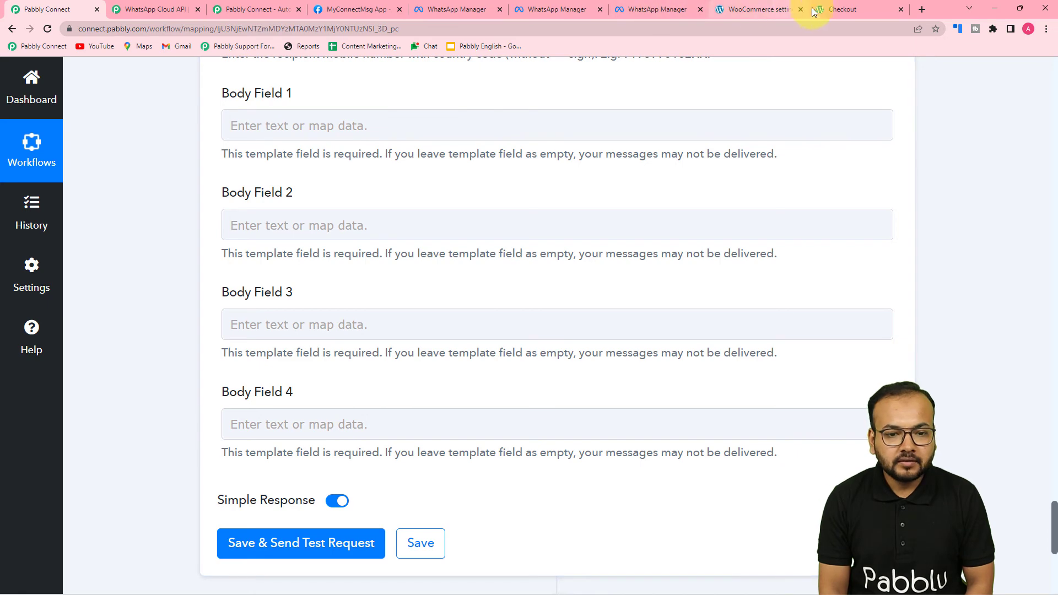
{"action": "left_click", "coordinate": [650, 9]}
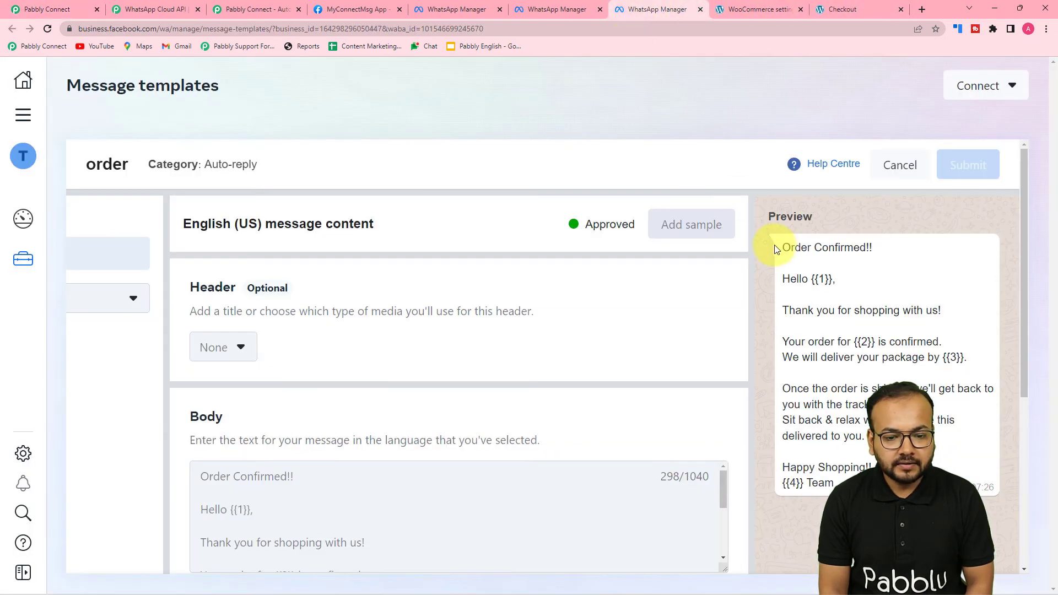
{"action": "left_click", "coordinate": [553, 10]}
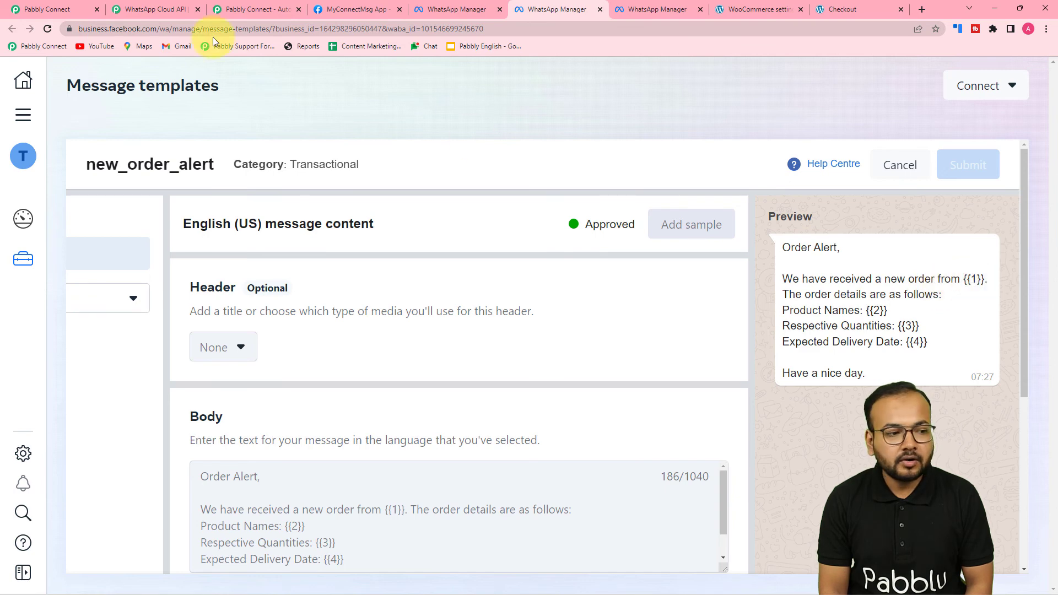
{"action": "left_click", "coordinate": [59, 7]}
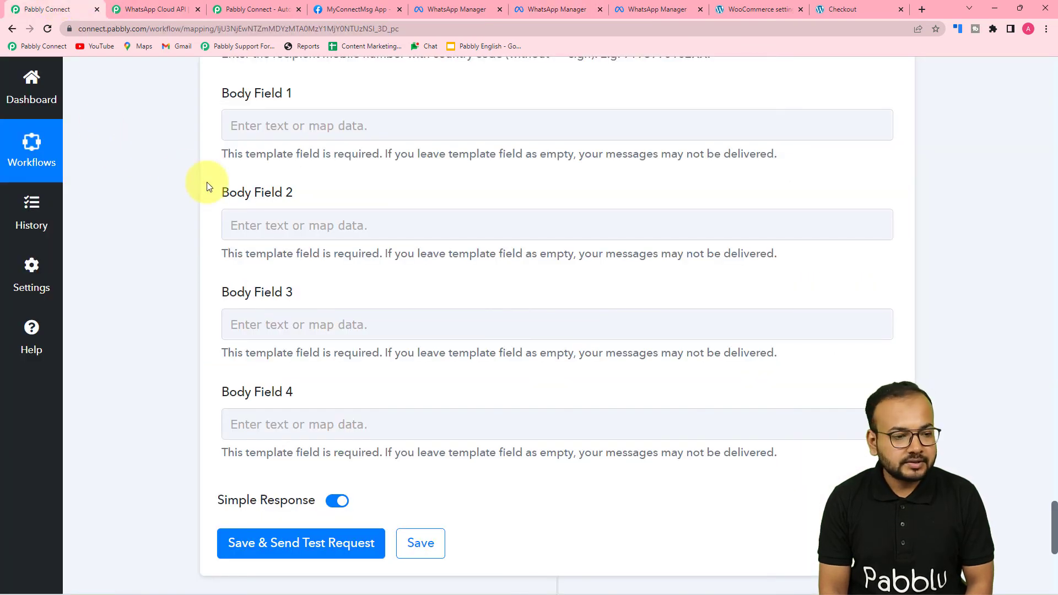
Step: Map Body Field 1 to the WooCommerce order's Billing First Name followed by Billing Last Name
{"action": "left_click", "coordinate": [249, 128]}
{"action": "left_click", "coordinate": [312, 240]}
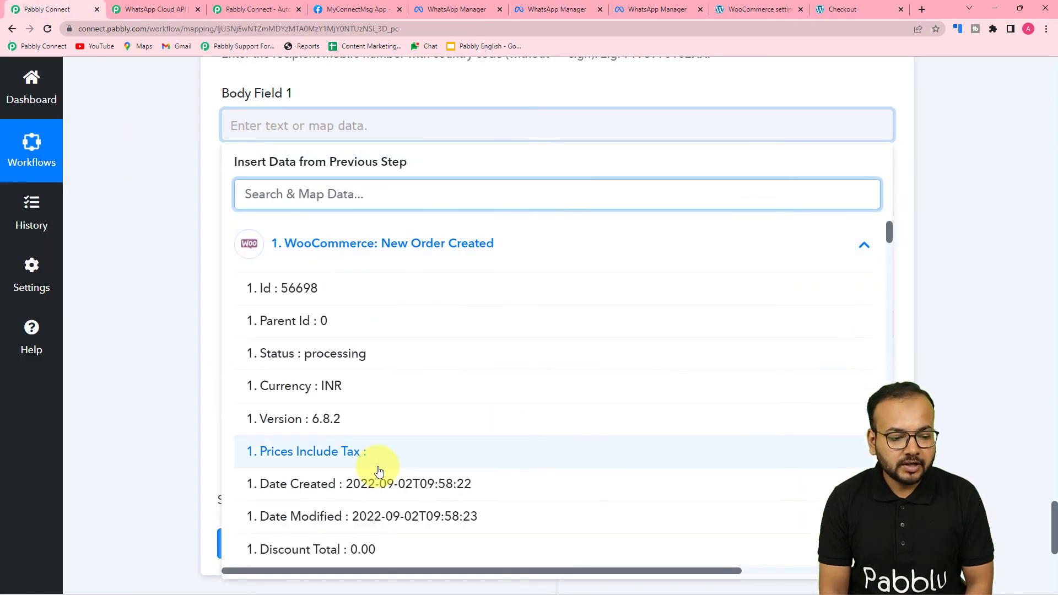
{"action": "scroll", "coordinate": [378, 467], "scroll_direction": "down", "scroll_amount": 10}
{"action": "scroll", "coordinate": [358, 342], "scroll_direction": "up", "scroll_amount": 1}
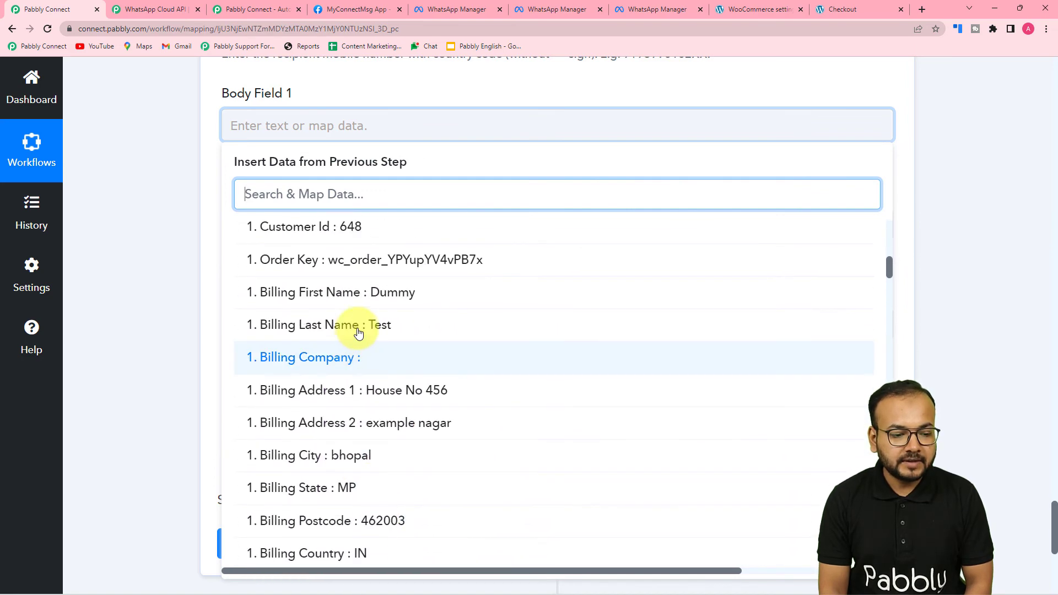
{"action": "left_click", "coordinate": [364, 292]}
{"action": "left_click", "coordinate": [361, 257]}
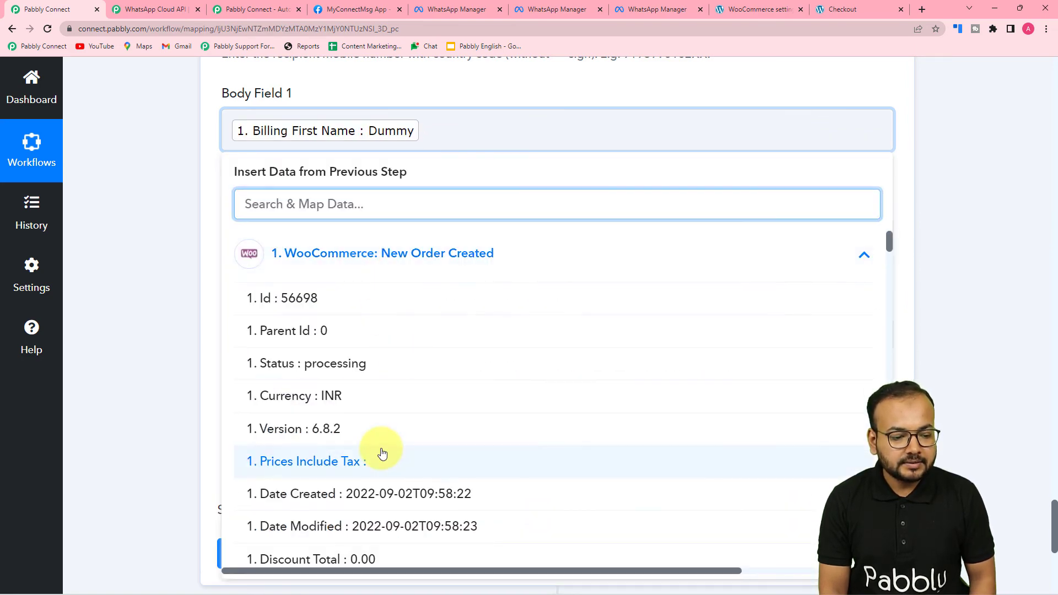
{"action": "scroll", "coordinate": [377, 449], "scroll_direction": "down", "scroll_amount": 9}
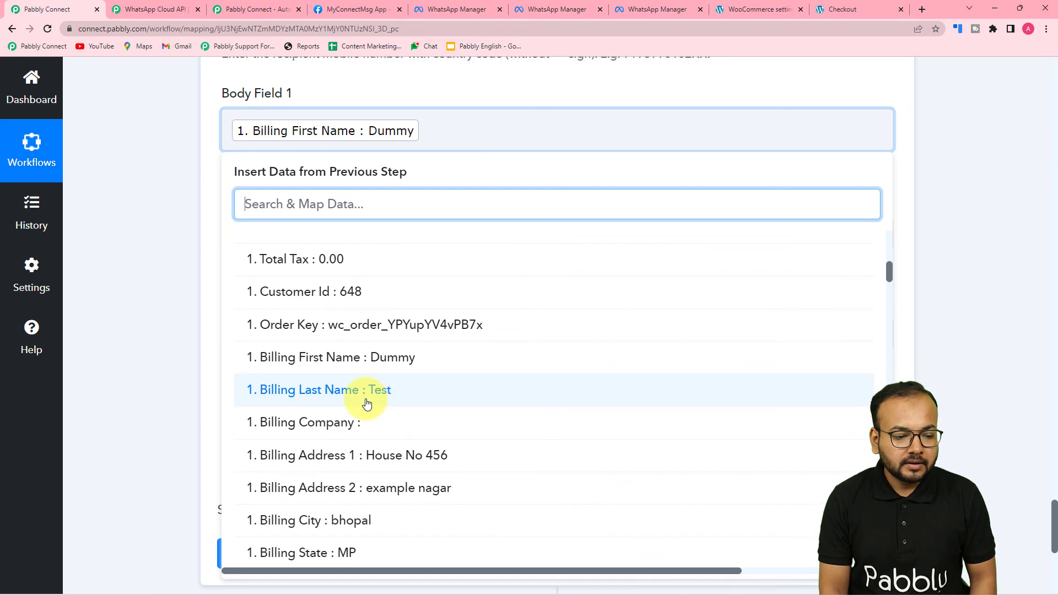
{"action": "left_click", "coordinate": [365, 399]}
{"action": "left_click", "coordinate": [149, 286]}
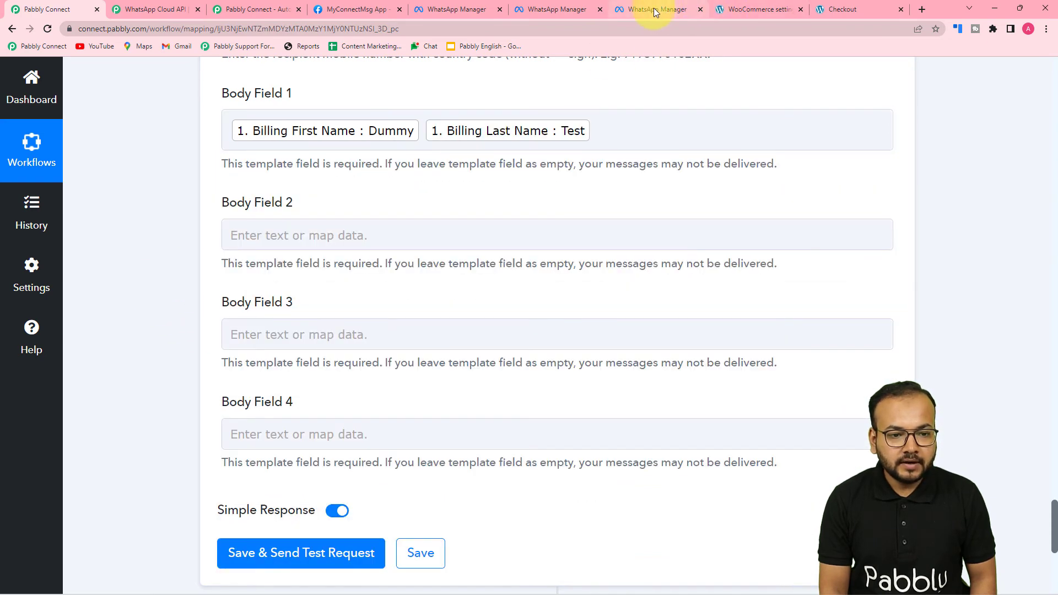
Step: Map Body Field 2 to the WooCommerce order's Line Items 0 Name, checking the template's product names variable in WhatsApp Manager
{"action": "left_click", "coordinate": [568, 10]}
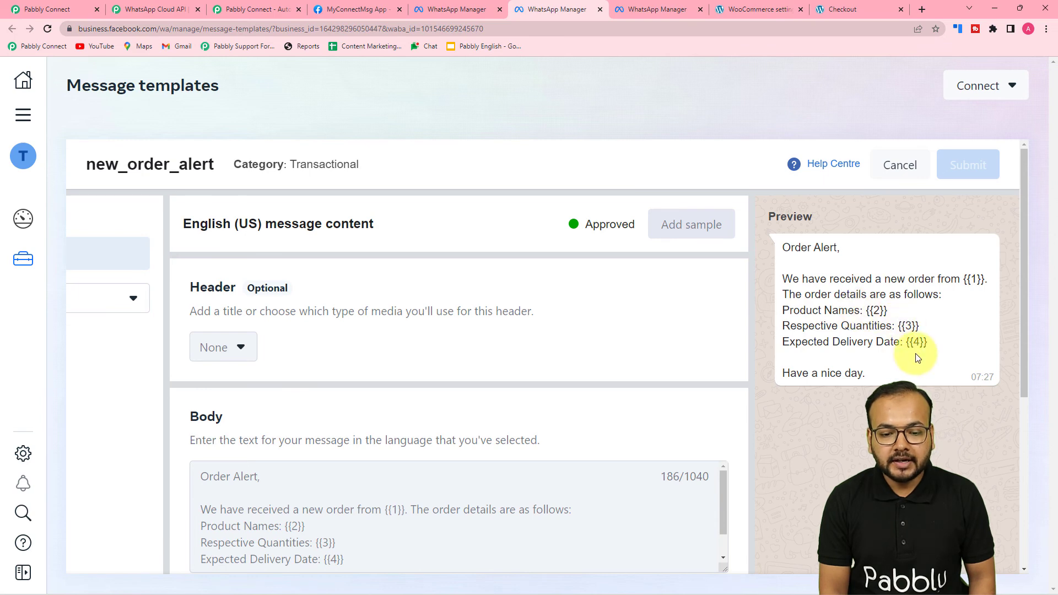
{"action": "left_click", "coordinate": [74, 6]}
{"action": "scroll", "coordinate": [267, 173], "scroll_direction": "down", "scroll_amount": 1}
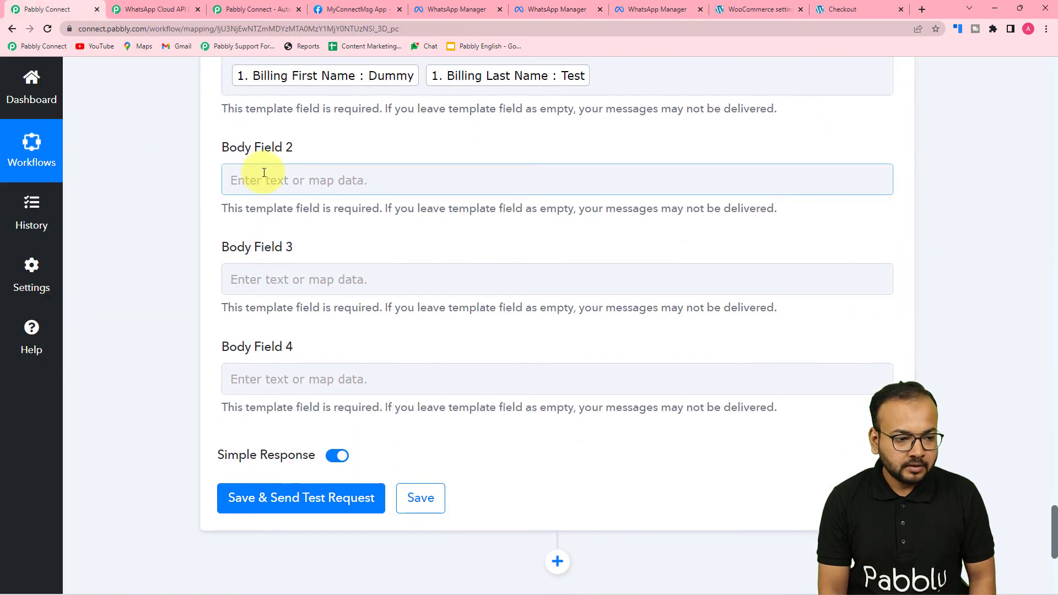
{"action": "left_click", "coordinate": [266, 175]}
{"action": "scroll", "coordinate": [336, 166], "scroll_direction": "down", "scroll_amount": 3}
{"action": "left_click", "coordinate": [335, 157]}
{"action": "scroll", "coordinate": [365, 365], "scroll_direction": "down", "scroll_amount": 9}
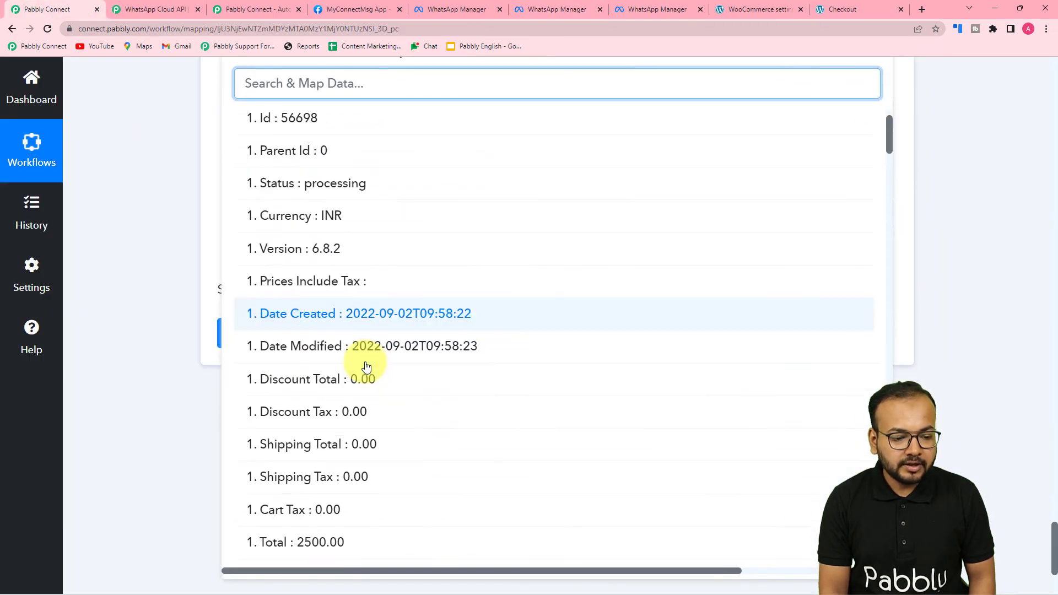
{"action": "scroll", "coordinate": [365, 366], "scroll_direction": "down", "scroll_amount": 15}
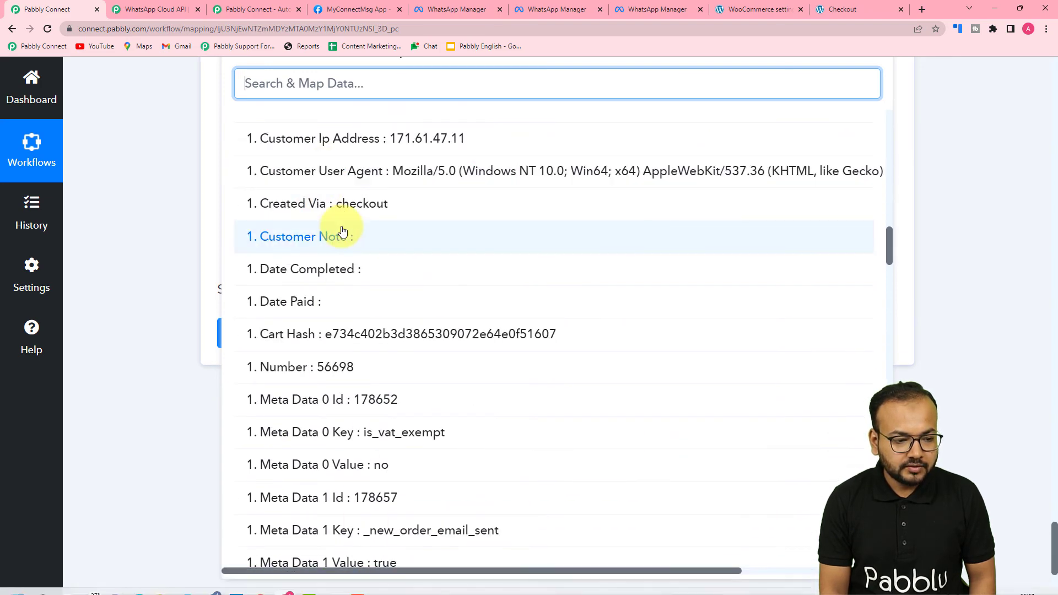
{"action": "scroll", "coordinate": [342, 224], "scroll_direction": "down", "scroll_amount": 10}
{"action": "scroll", "coordinate": [342, 231], "scroll_direction": "down", "scroll_amount": 15}
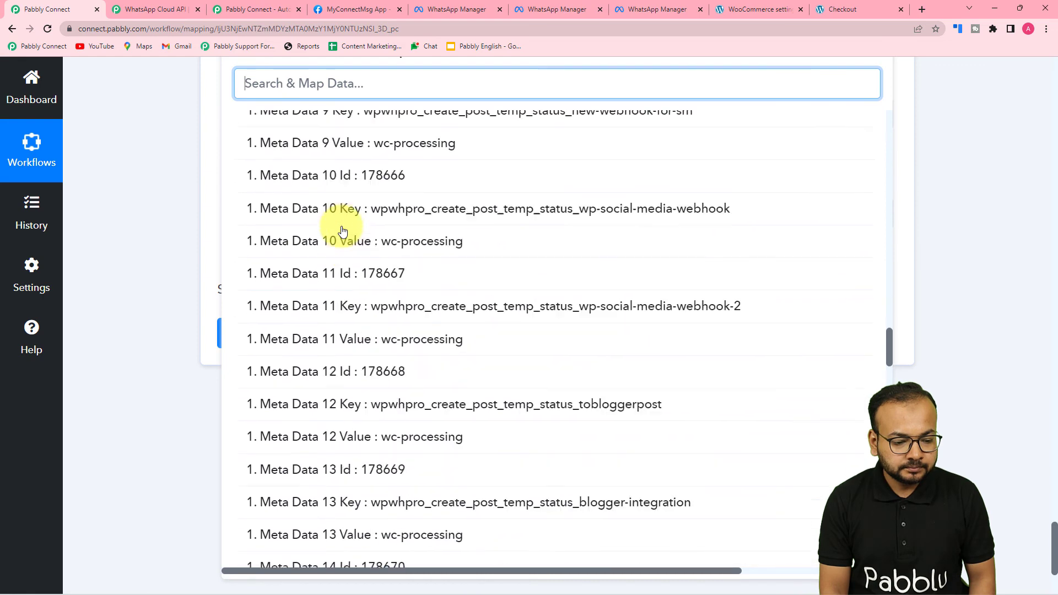
{"action": "scroll", "coordinate": [342, 230], "scroll_direction": "down", "scroll_amount": 5}
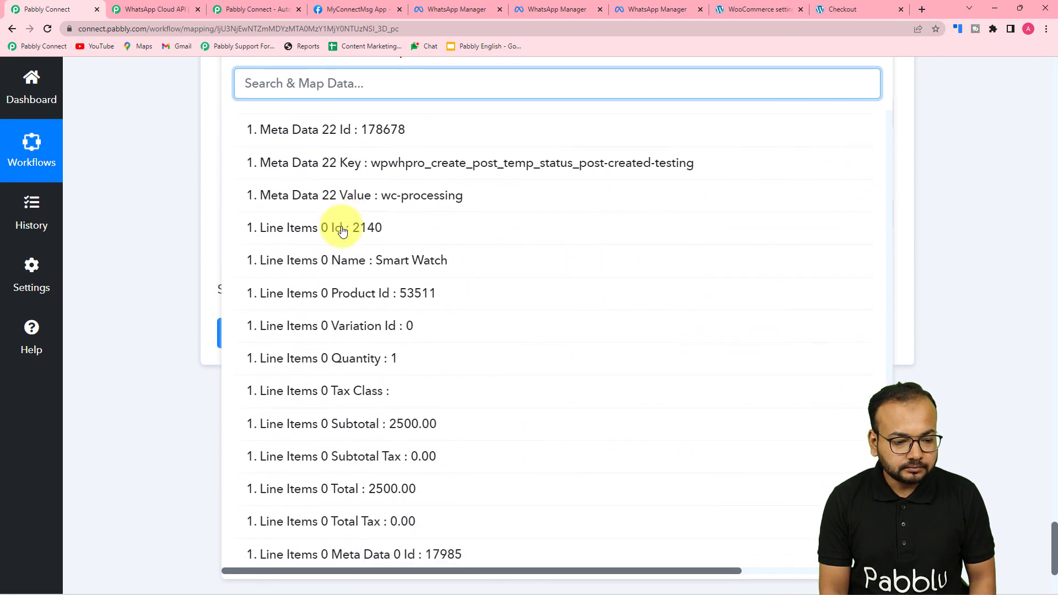
{"action": "left_click", "coordinate": [390, 266]}
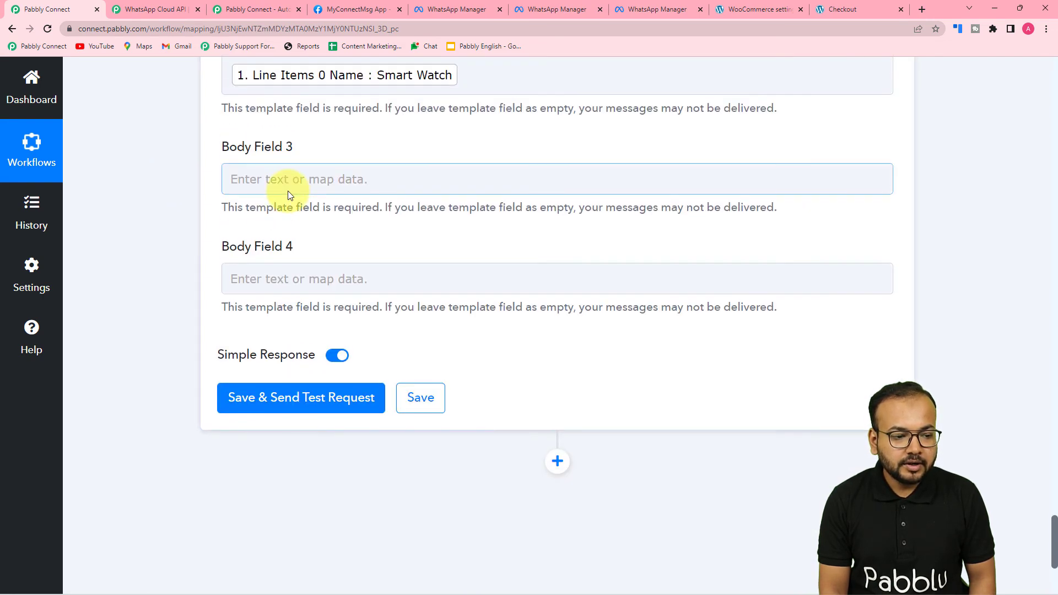
Step: Map Body Field 3 to the WooCommerce order's Line Items 0 Quantity, after checking the template's quantities variable in WhatsApp Manager
{"action": "left_click", "coordinate": [542, 6]}
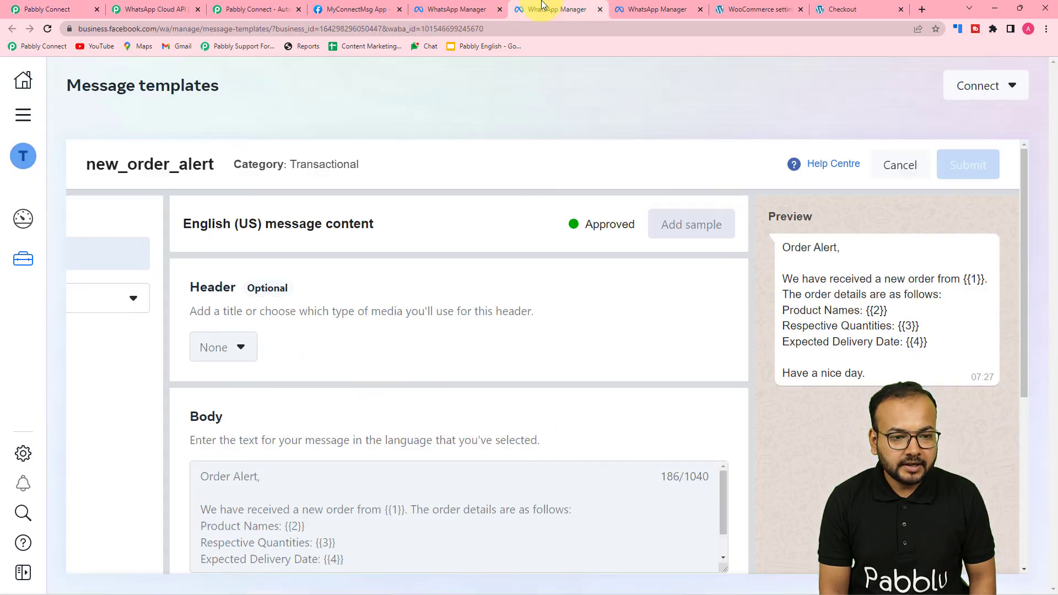
{"action": "left_click", "coordinate": [65, 8]}
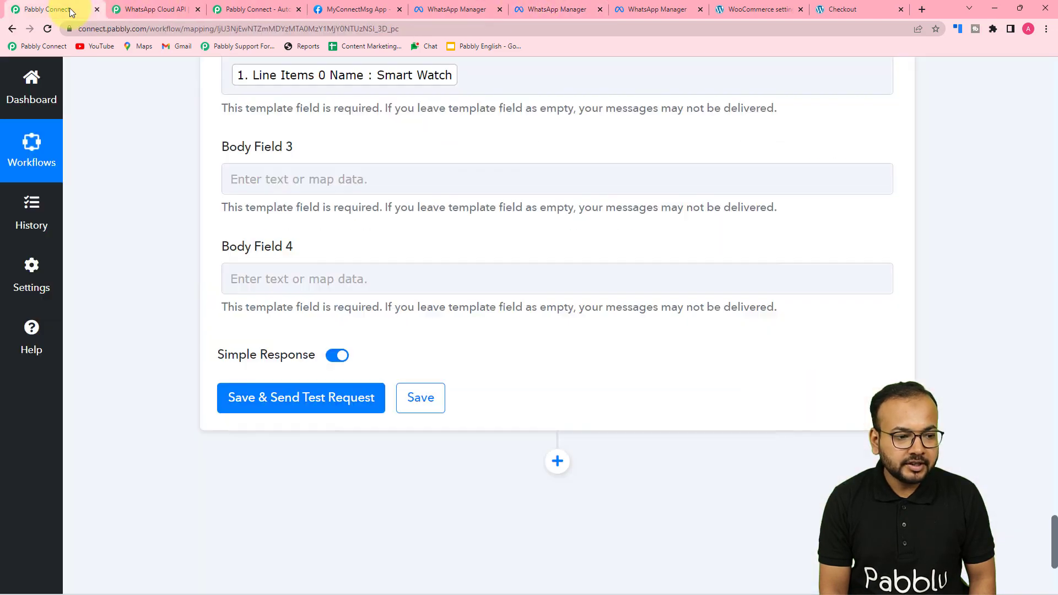
{"action": "left_click", "coordinate": [279, 174]}
{"action": "left_click", "coordinate": [273, 260]}
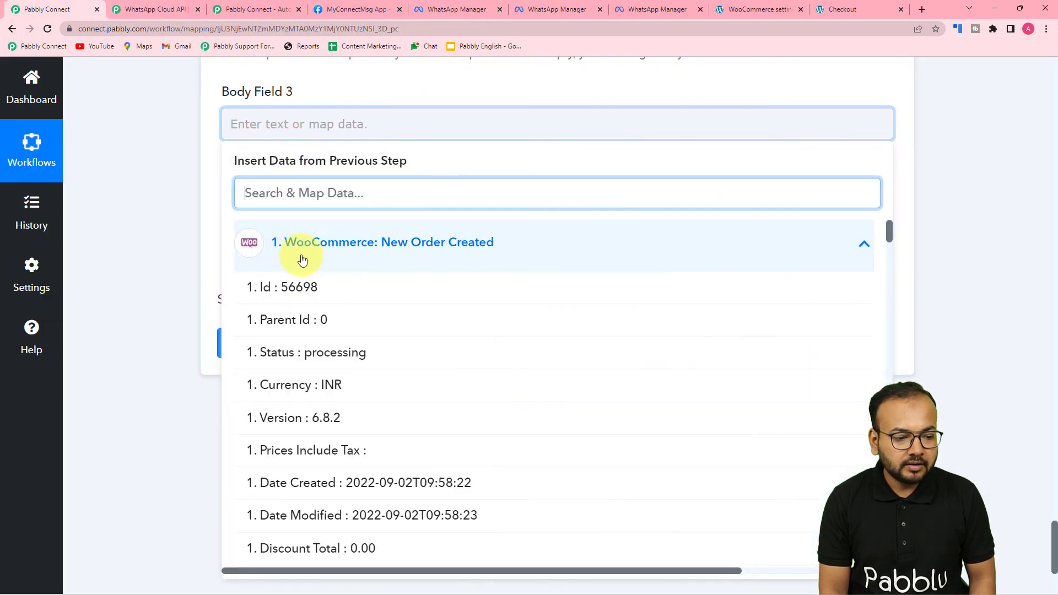
{"action": "scroll", "coordinate": [302, 259], "scroll_direction": "down", "scroll_amount": 10}
{"action": "scroll", "coordinate": [303, 259], "scroll_direction": "up", "scroll_amount": 2}
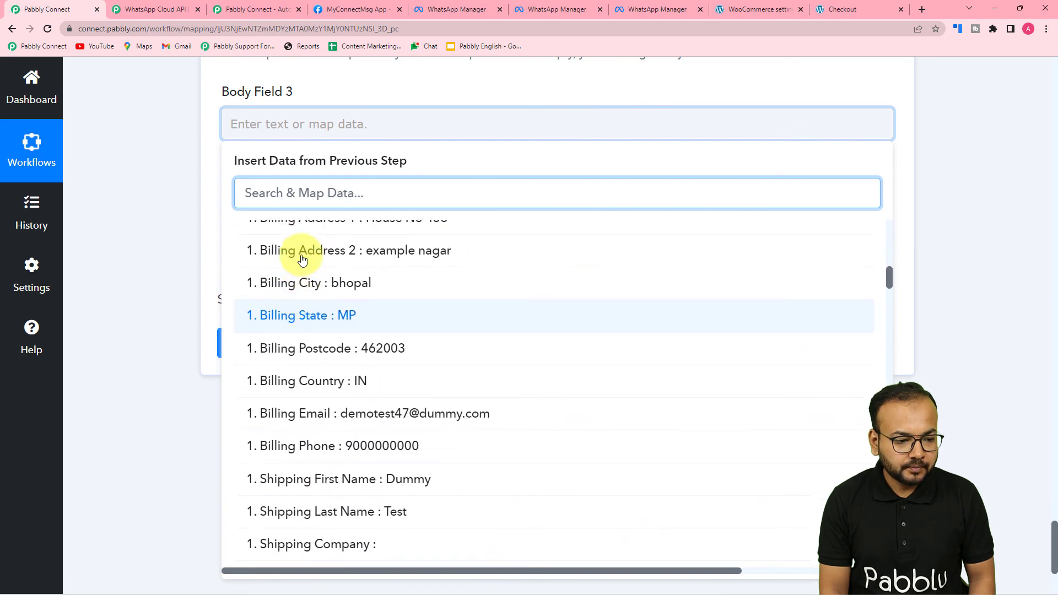
{"action": "scroll", "coordinate": [302, 259], "scroll_direction": "down", "scroll_amount": 10}
{"action": "scroll", "coordinate": [303, 259], "scroll_direction": "down", "scroll_amount": 20}
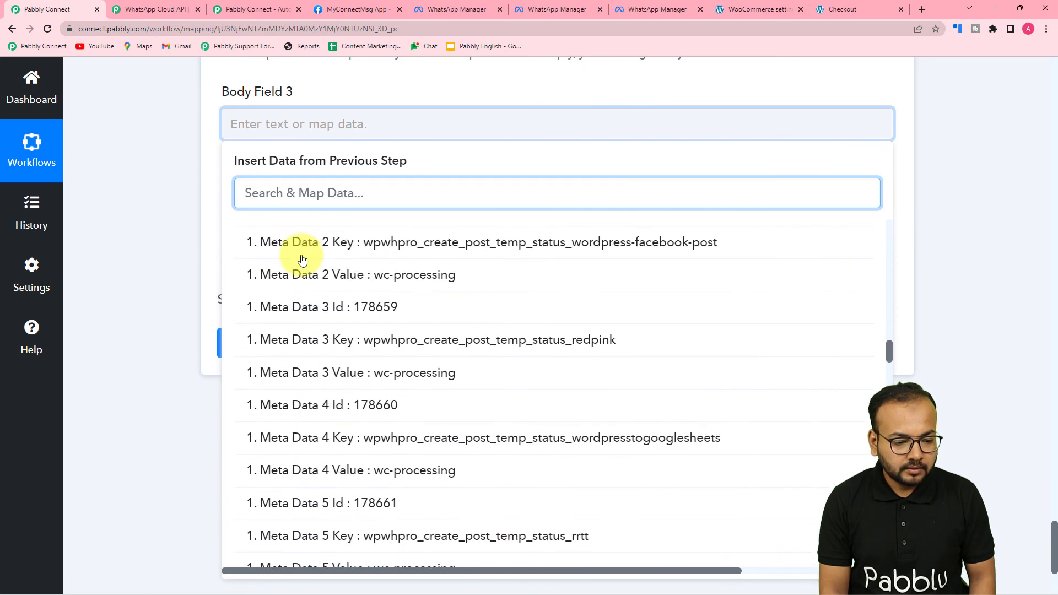
{"action": "scroll", "coordinate": [302, 259], "scroll_direction": "down", "scroll_amount": 15}
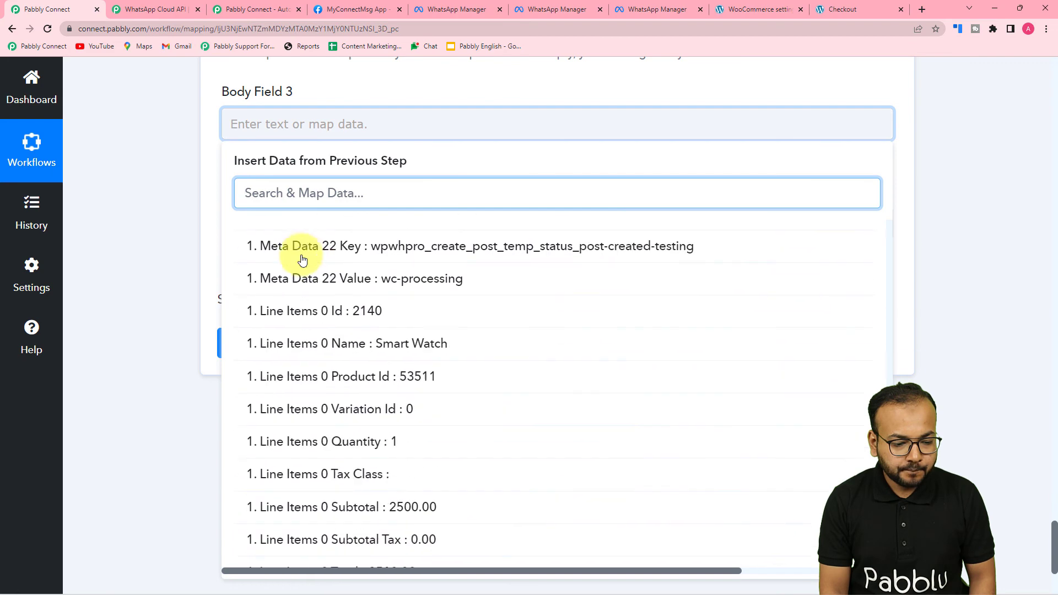
{"action": "scroll", "coordinate": [335, 285], "scroll_direction": "down", "scroll_amount": 5}
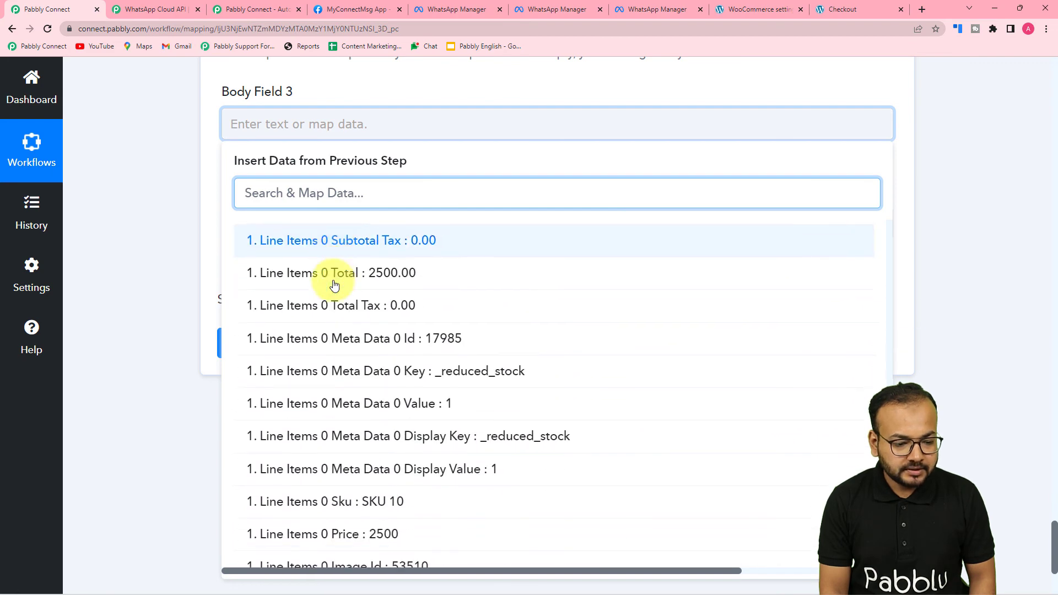
{"action": "scroll", "coordinate": [334, 284], "scroll_direction": "down", "scroll_amount": 3}
{"action": "scroll", "coordinate": [334, 284], "scroll_direction": "down", "scroll_amount": 4}
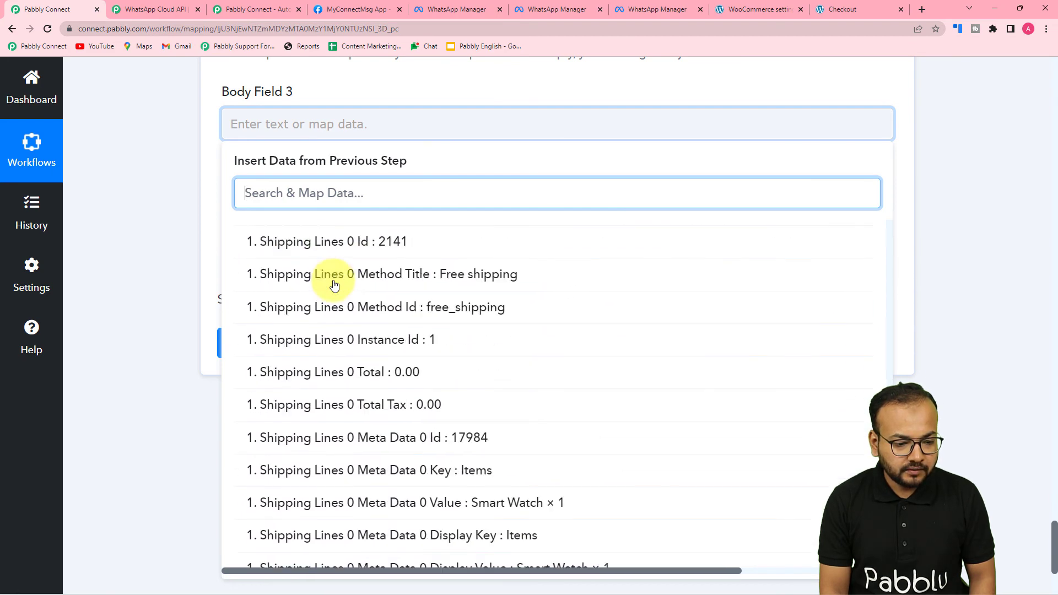
{"action": "scroll", "coordinate": [334, 284], "scroll_direction": "down", "scroll_amount": 7}
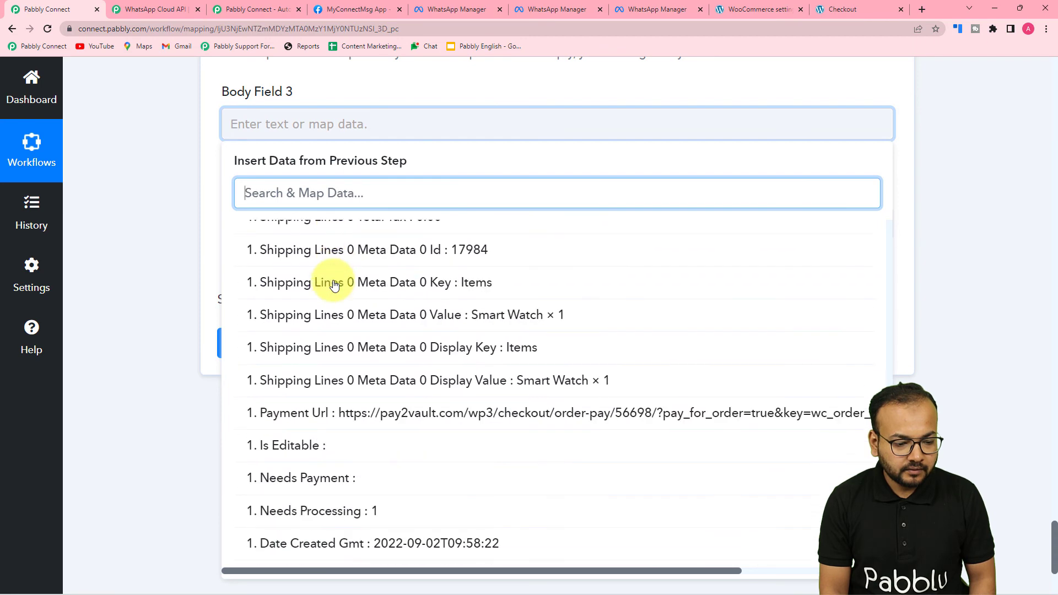
{"action": "scroll", "coordinate": [334, 284], "scroll_direction": "up", "scroll_amount": 8}
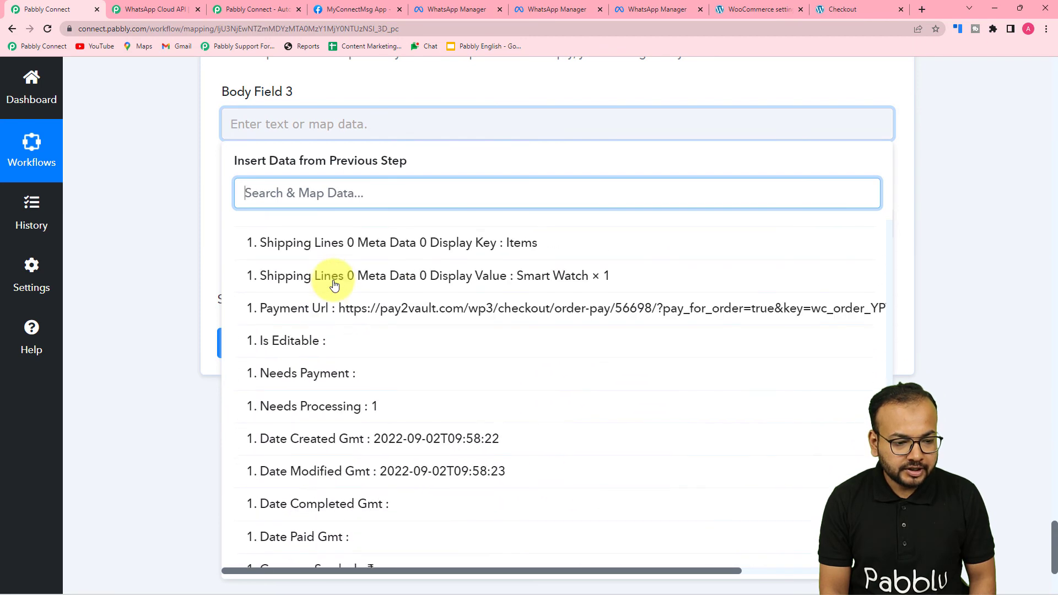
{"action": "scroll", "coordinate": [334, 284], "scroll_direction": "up", "scroll_amount": 6}
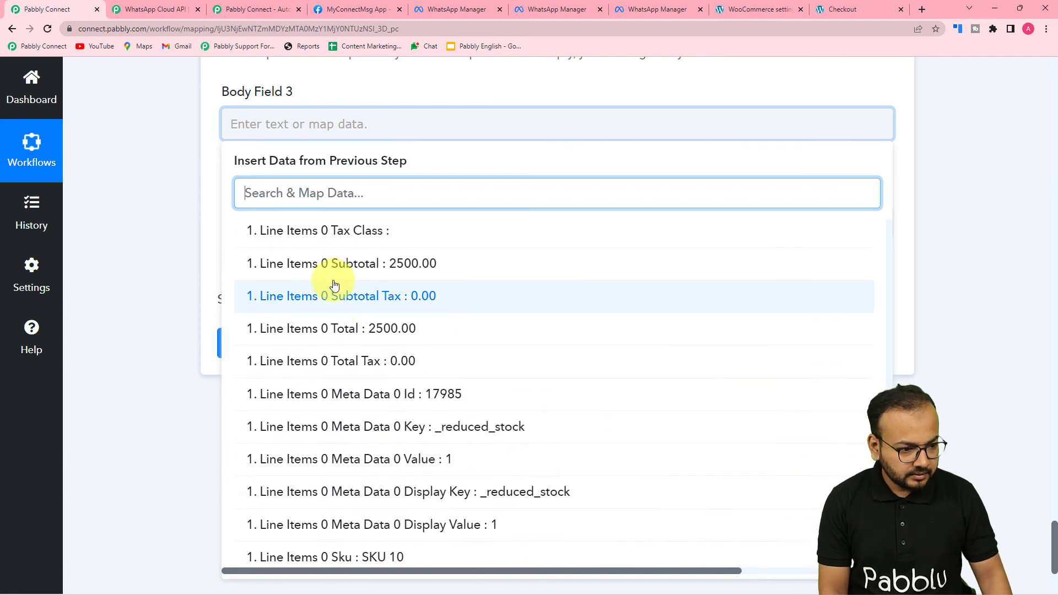
{"action": "type", "text": "qu"}
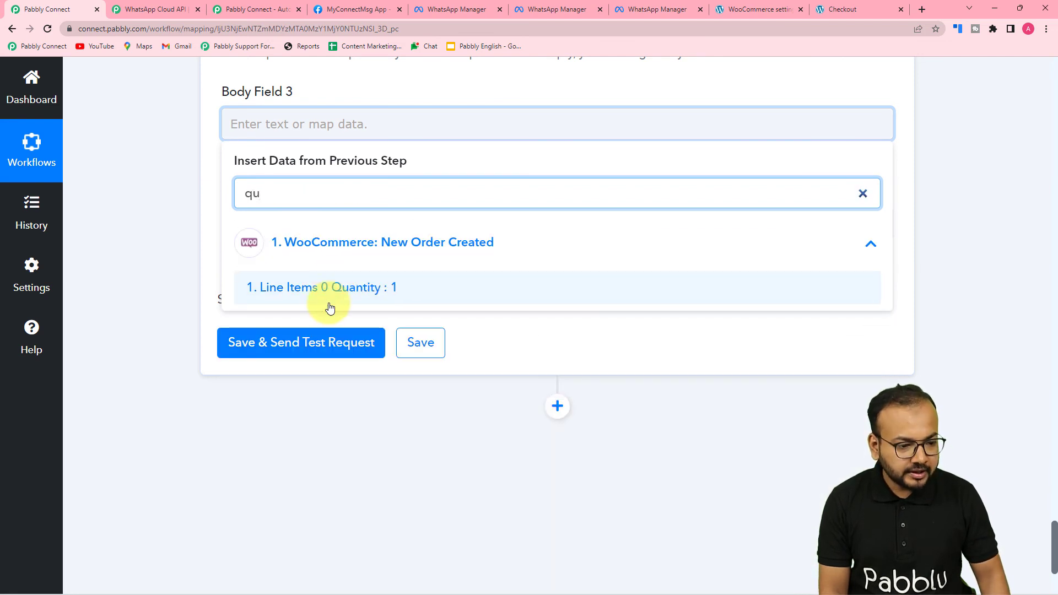
{"action": "left_click", "coordinate": [363, 288]}
{"action": "left_click", "coordinate": [164, 208]}
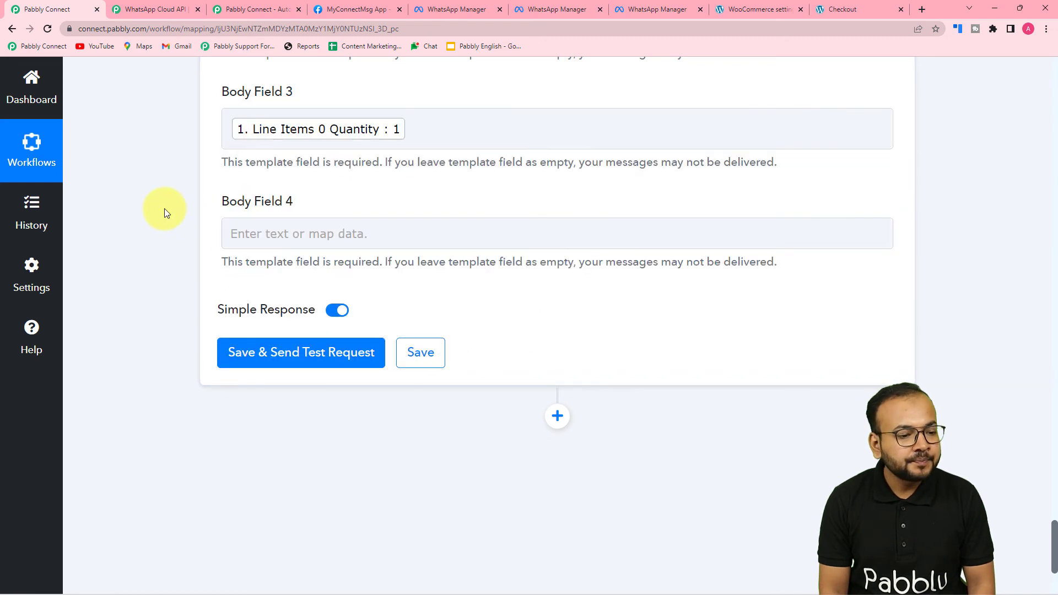
Step: Map Body Field 4 to the 0 Datetime value from the Date/Time Formatter step
{"action": "left_click", "coordinate": [354, 233]}
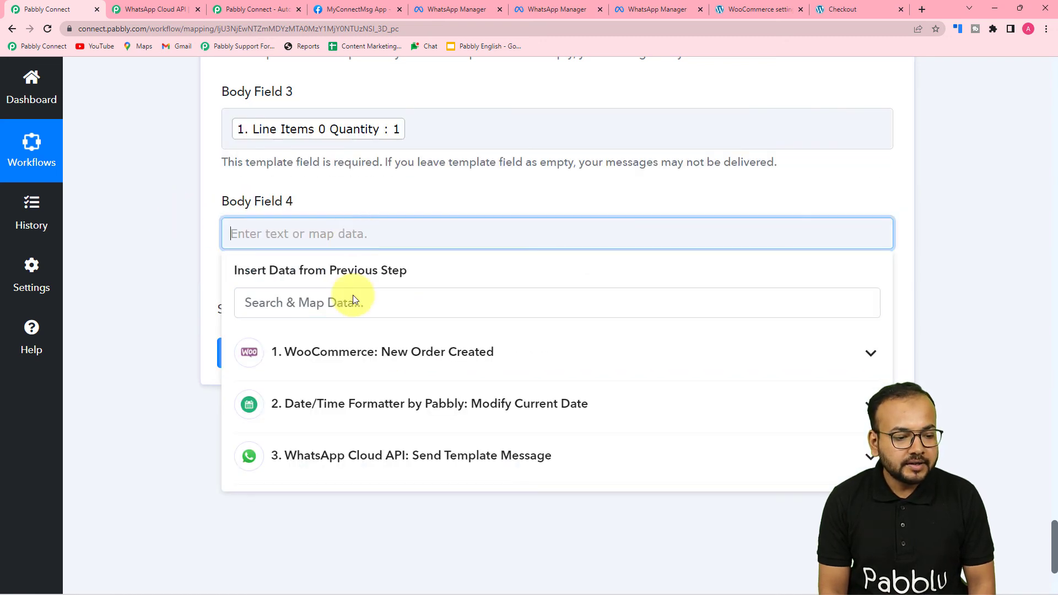
{"action": "left_click", "coordinate": [311, 422]}
{"action": "left_click", "coordinate": [311, 448]}
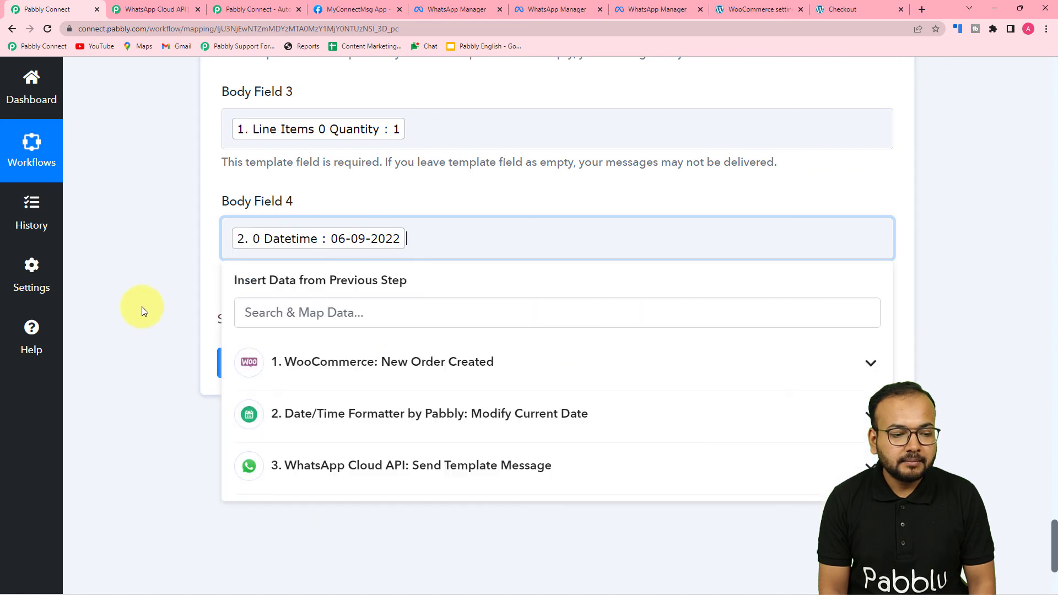
{"action": "left_click", "coordinate": [141, 307]}
{"action": "scroll", "coordinate": [141, 307], "scroll_direction": "up", "scroll_amount": 3}
{"action": "scroll", "coordinate": [141, 307], "scroll_direction": "up", "scroll_amount": 1}
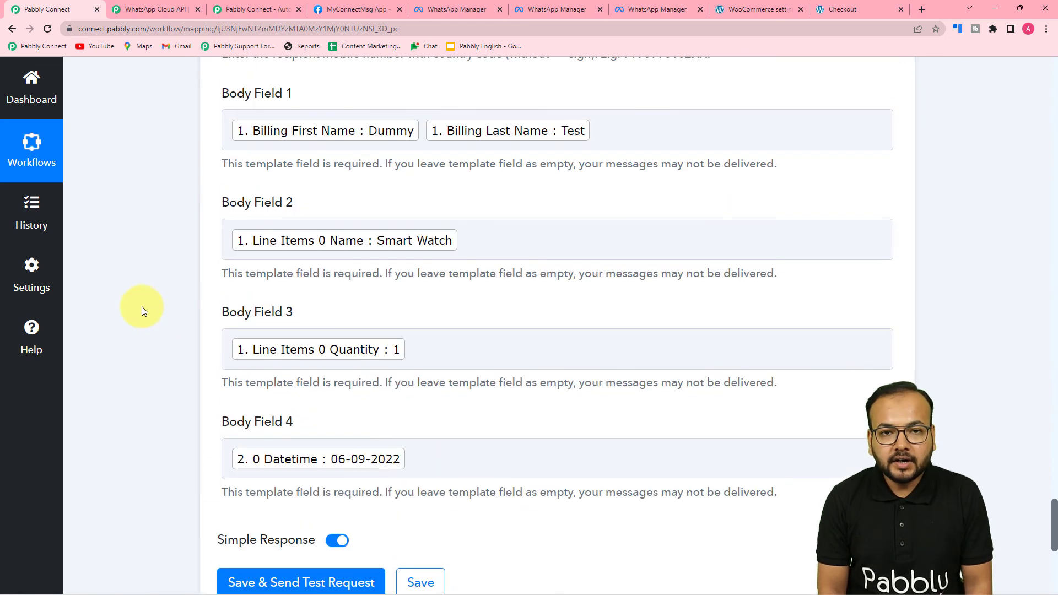
Step: Save the new_order_alert WhatsApp action without sending a test request, and dismiss the confirmation
{"action": "scroll", "coordinate": [141, 306], "scroll_direction": "down", "scroll_amount": 2}
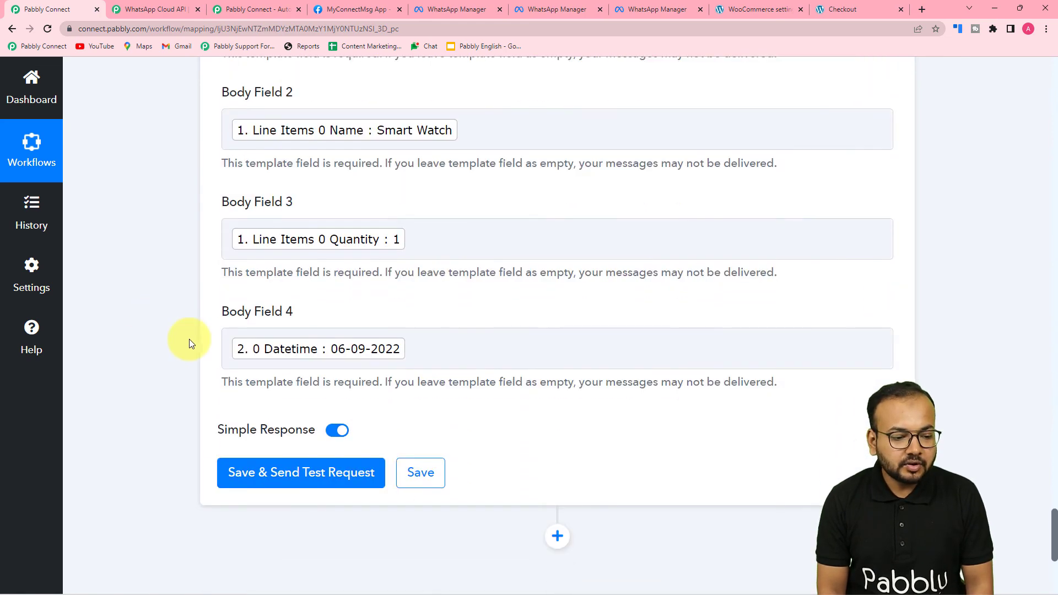
{"action": "left_click", "coordinate": [425, 477]}
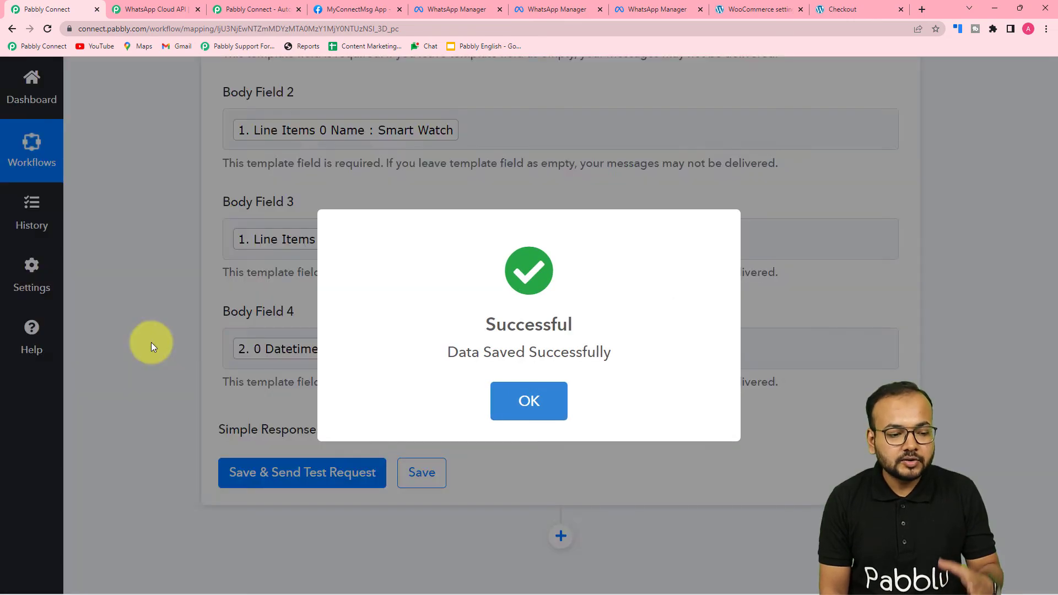
{"action": "left_click", "coordinate": [151, 342]}
Step: Collapse the WooCommerce trigger, the Date/Time Formatter action and both WhatsApp Cloud API actions in the workflow
{"action": "scroll", "coordinate": [151, 342], "scroll_direction": "up", "scroll_amount": 10}
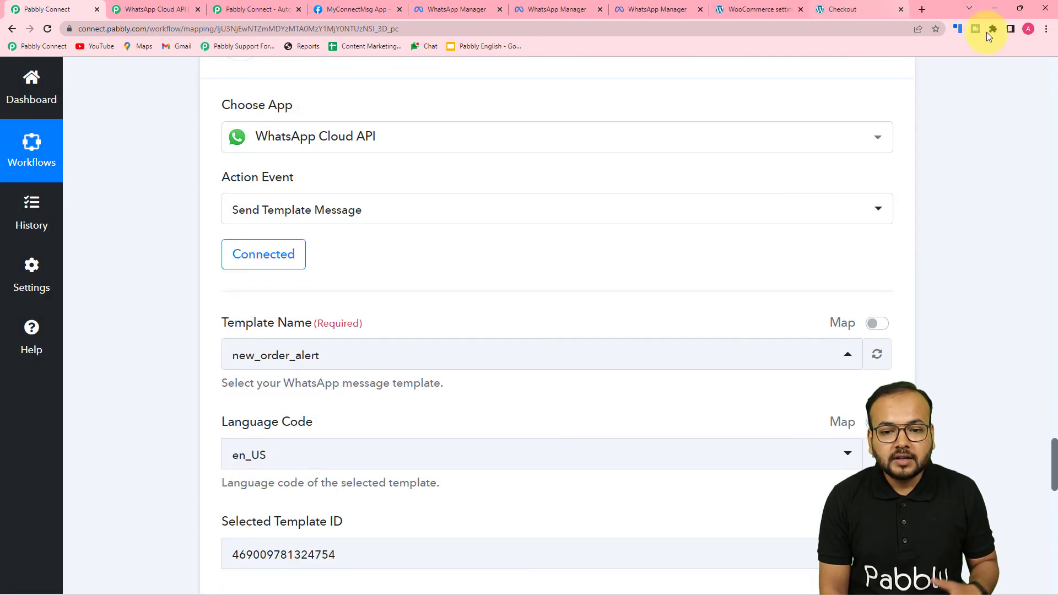
{"action": "scroll", "coordinate": [1054, 81], "scroll_direction": "up", "scroll_amount": 5}
{"action": "scroll", "coordinate": [1053, 77], "scroll_direction": "up", "scroll_amount": 20}
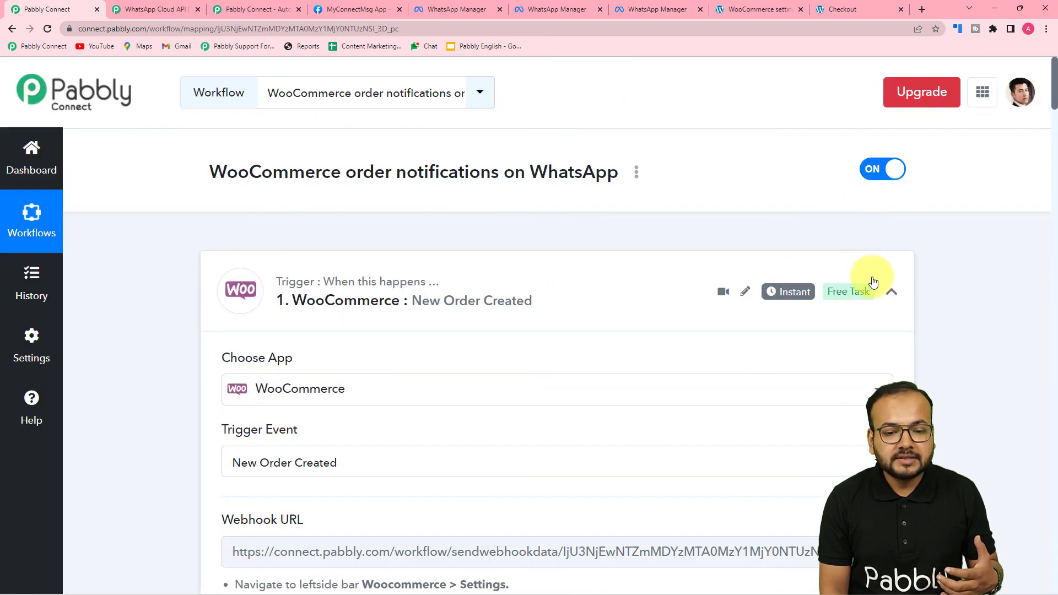
{"action": "left_click", "coordinate": [891, 291]}
{"action": "scroll", "coordinate": [950, 230], "scroll_direction": "down", "scroll_amount": 2}
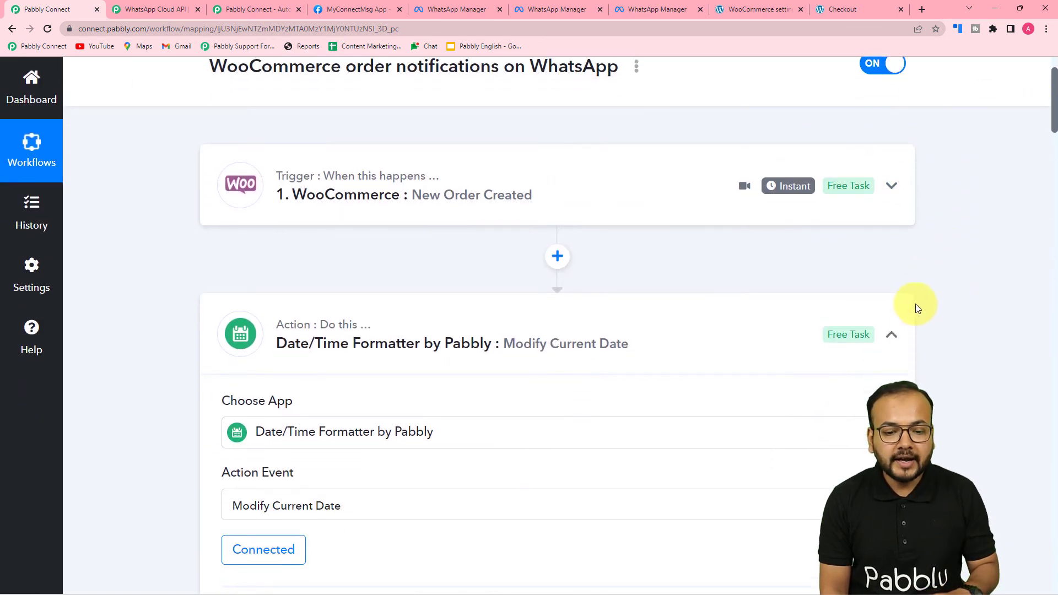
{"action": "left_click", "coordinate": [893, 329]}
{"action": "scroll", "coordinate": [898, 333], "scroll_direction": "down", "scroll_amount": 3}
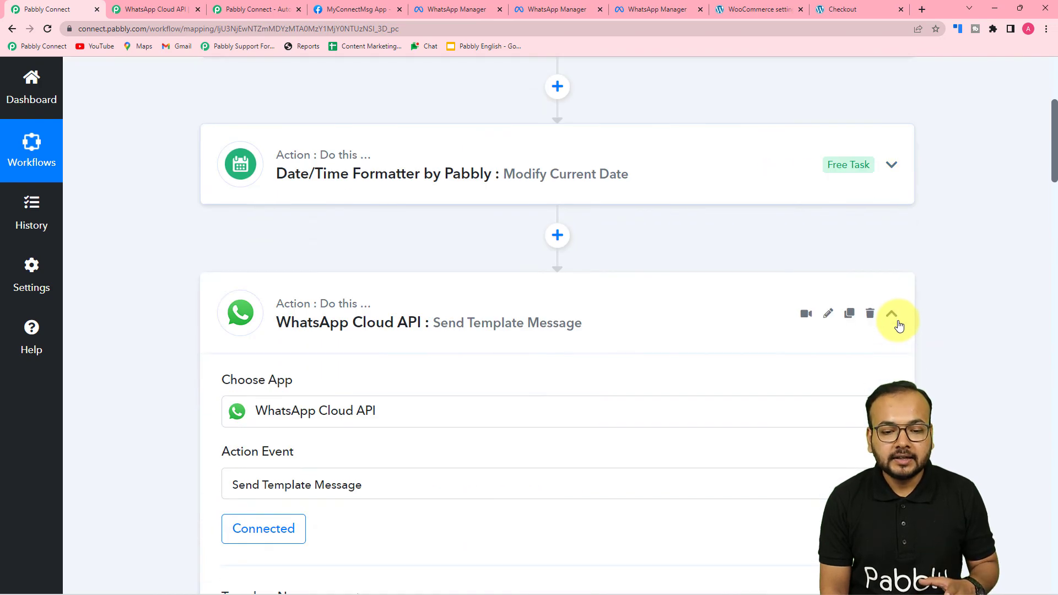
{"action": "left_click", "coordinate": [896, 321]}
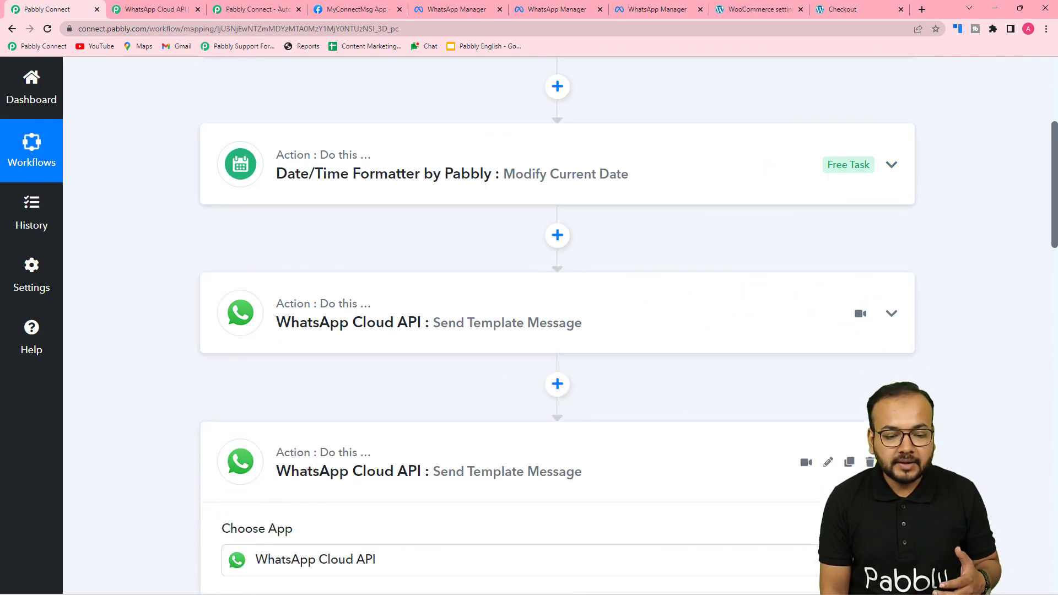
{"action": "left_click", "coordinate": [891, 462]}
Step: Switch to WhatsApp to check the Pabbly Office chat, then return to Pabbly Connect and review the collapsed workflow
{"action": "mouse_move", "coordinate": [371, 587]}
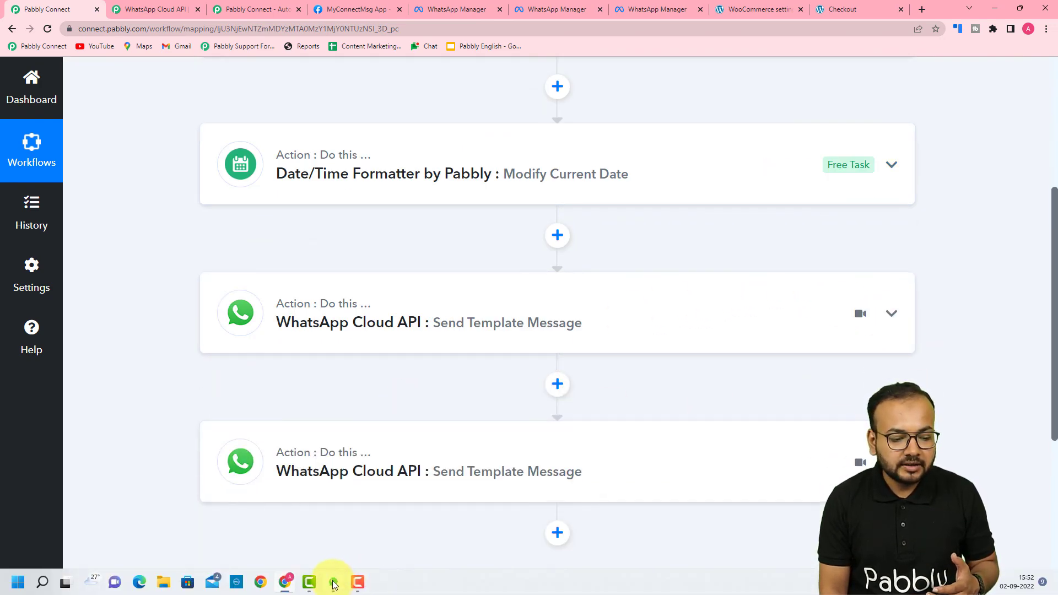
{"action": "left_click", "coordinate": [333, 582]}
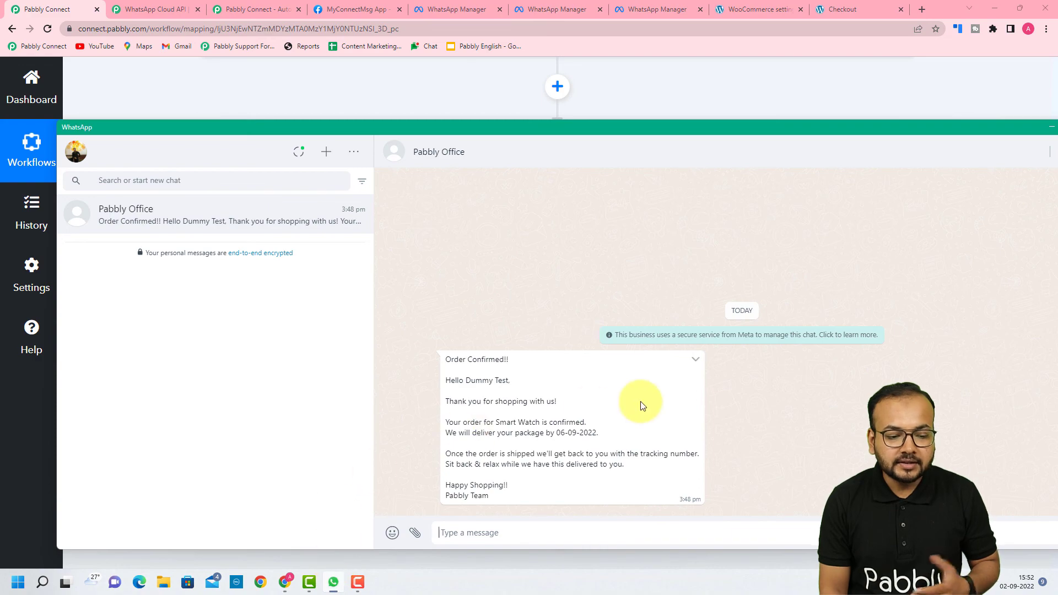
{"action": "left_click", "coordinate": [1045, 127]}
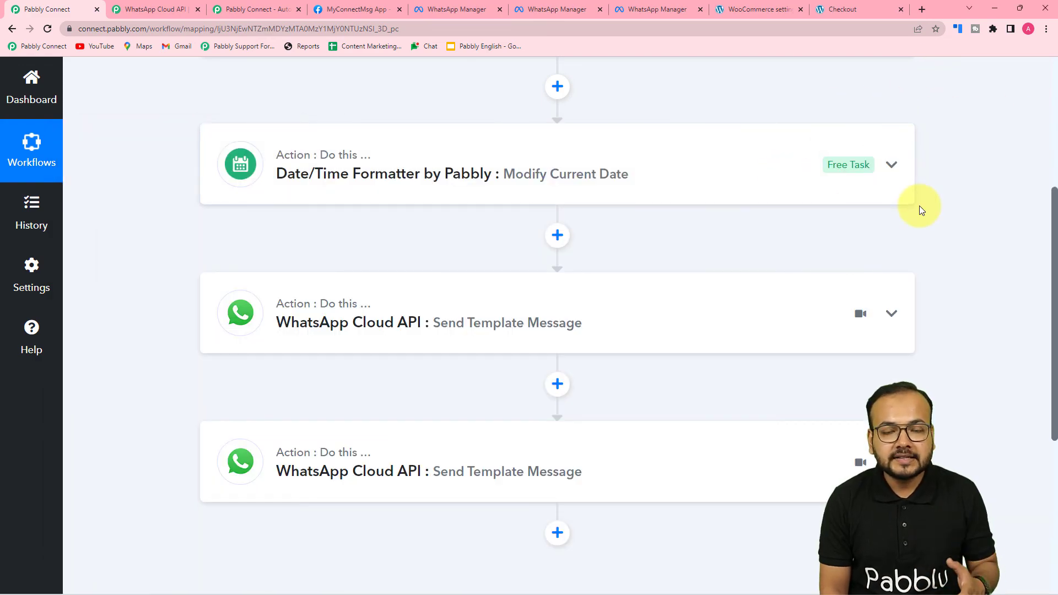
{"action": "scroll", "coordinate": [994, 179], "scroll_direction": "up", "scroll_amount": 5}
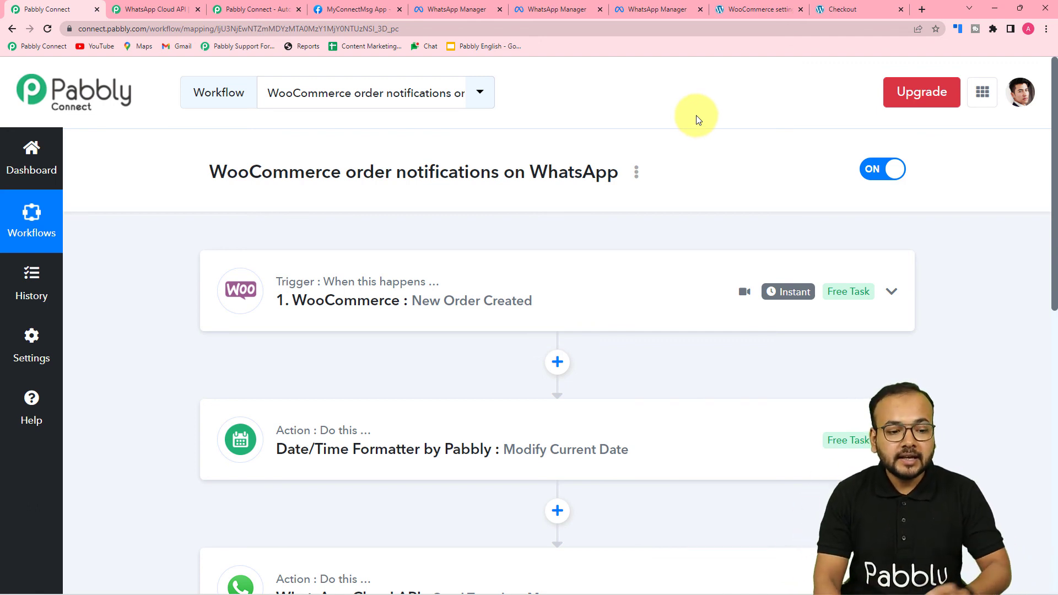
{"action": "scroll", "coordinate": [694, 116], "scroll_direction": "down", "scroll_amount": 2}
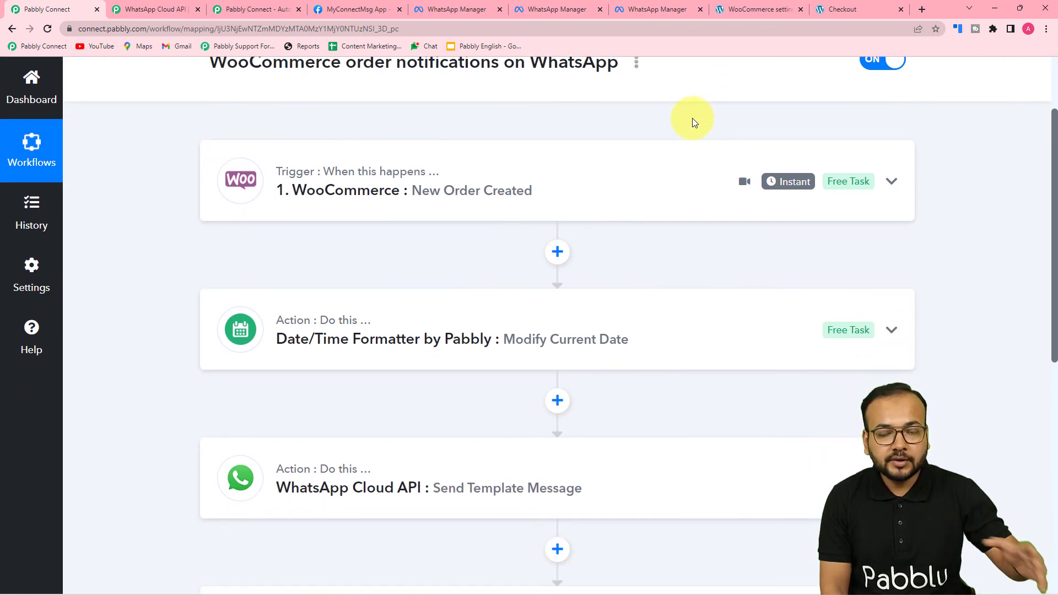